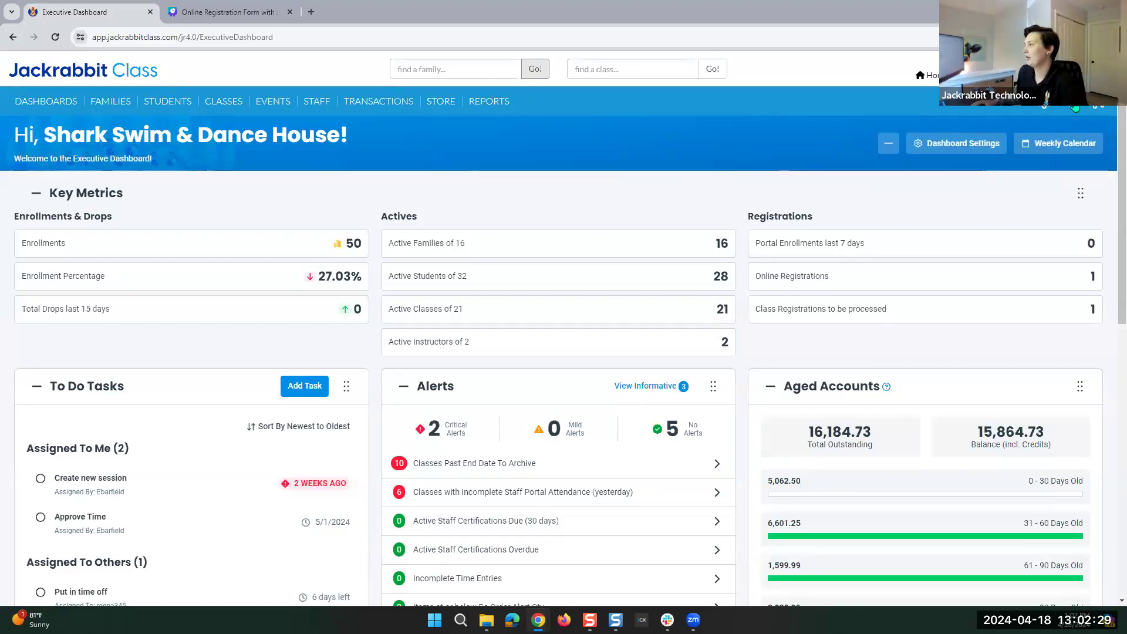
Open the Resource Center, skim Training Opportunities, then show the Latest Enhancements list.
click(1074, 106)
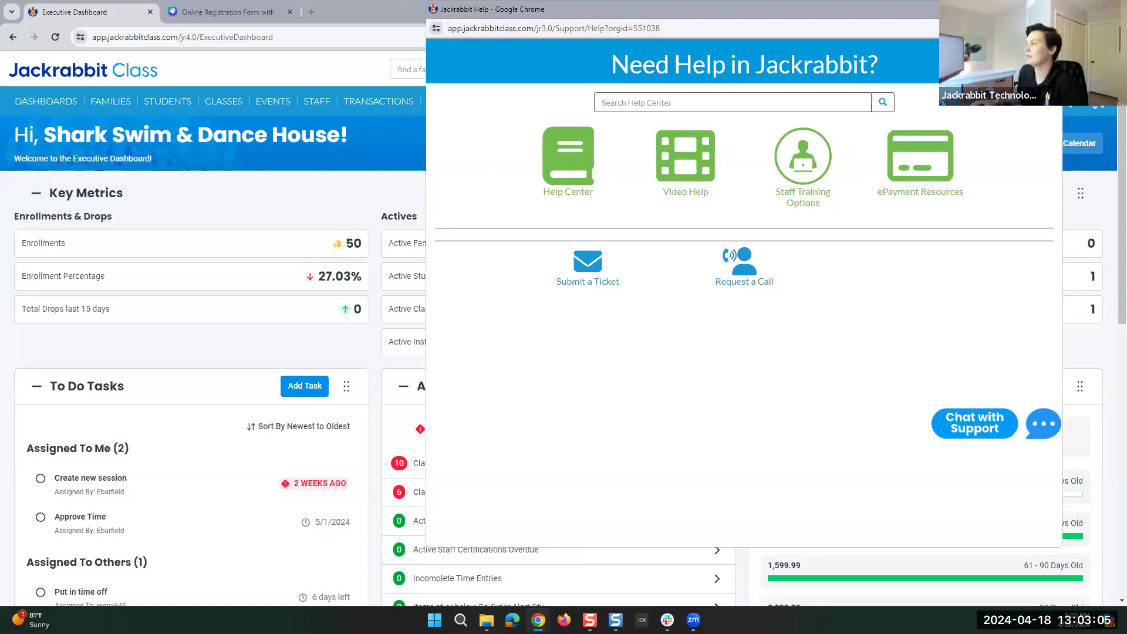
click(1049, 8)
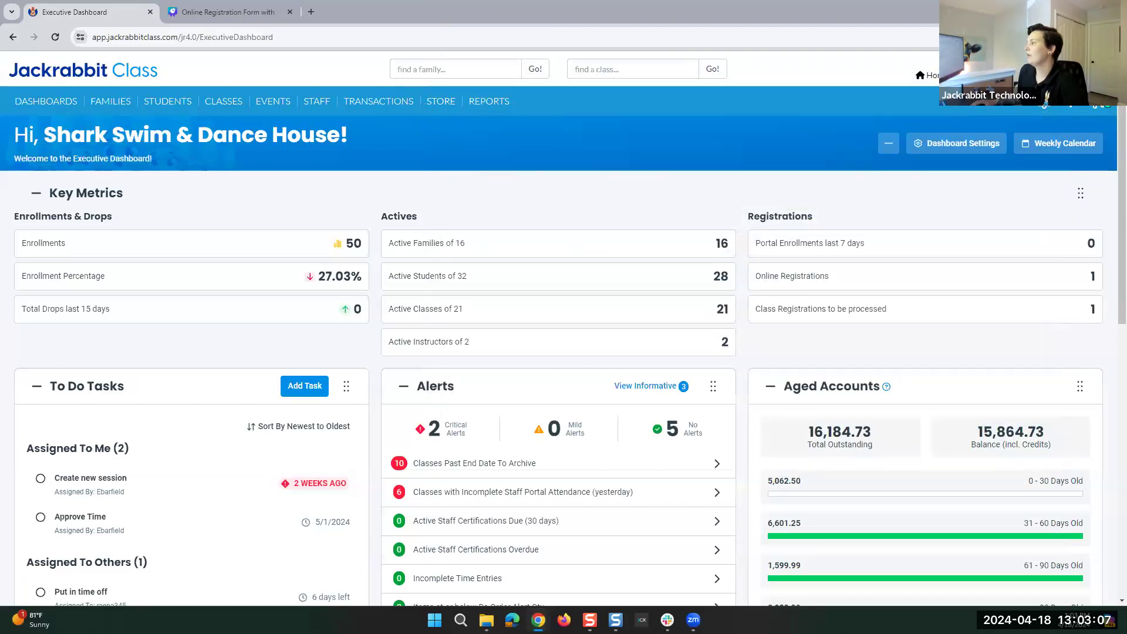
click(1102, 108)
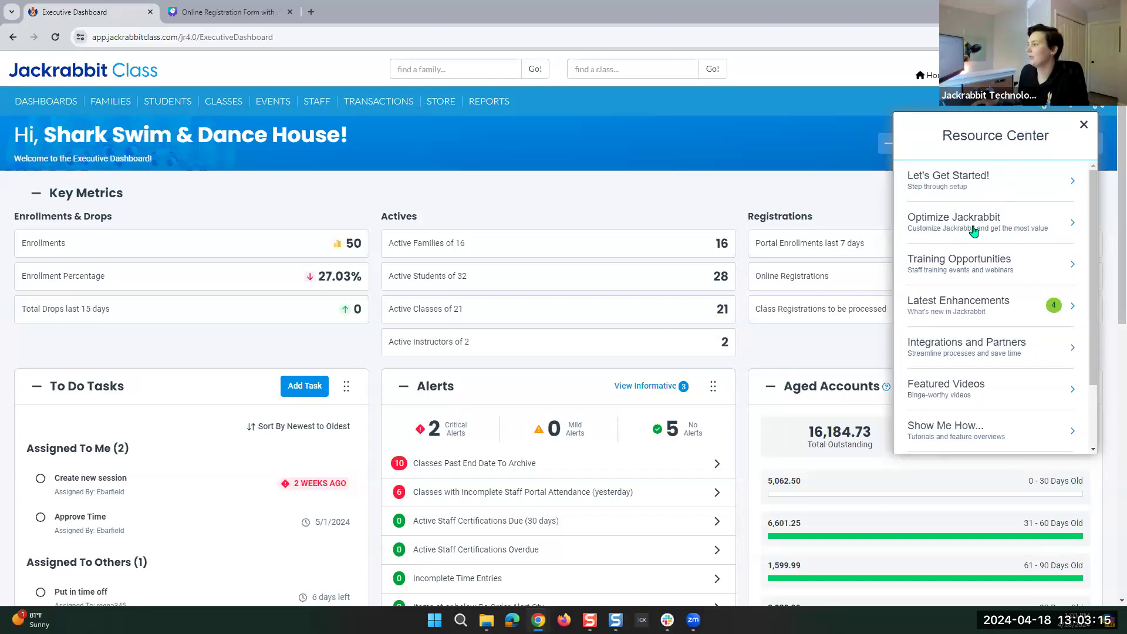
click(1066, 267)
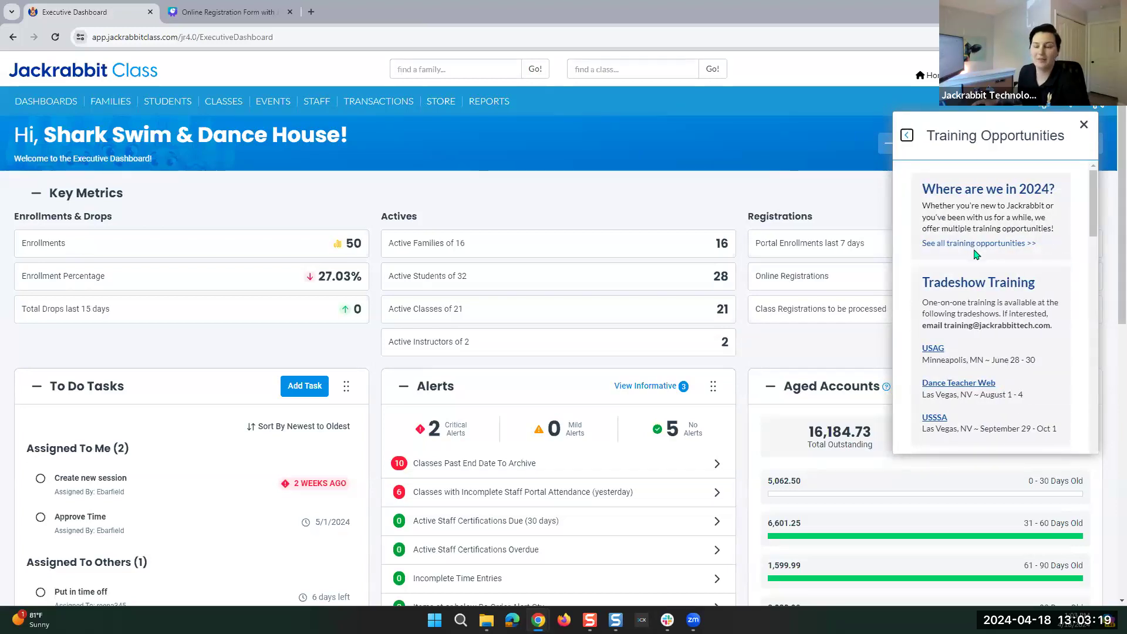
scroll(975, 255, down, 5)
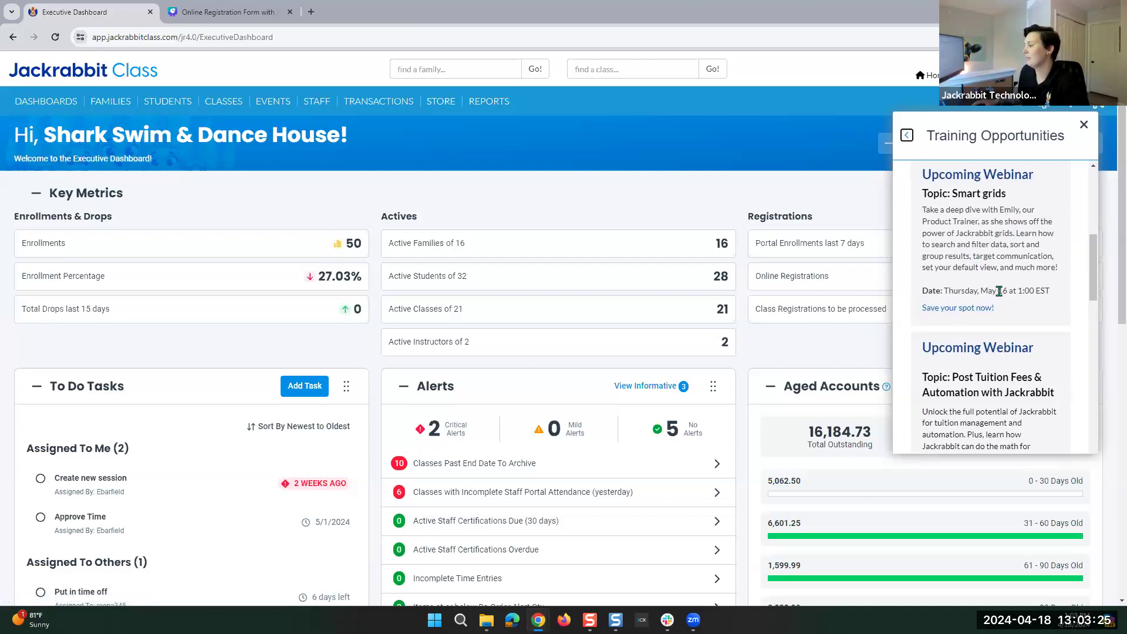
scroll(999, 292, down, 10)
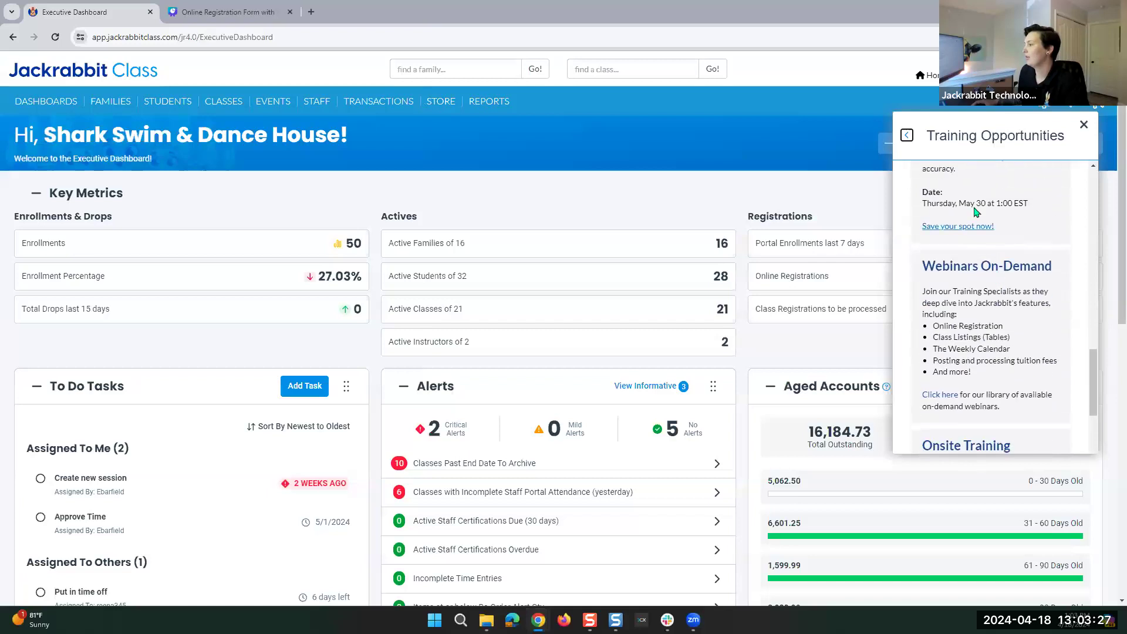
scroll(970, 311, down, 3)
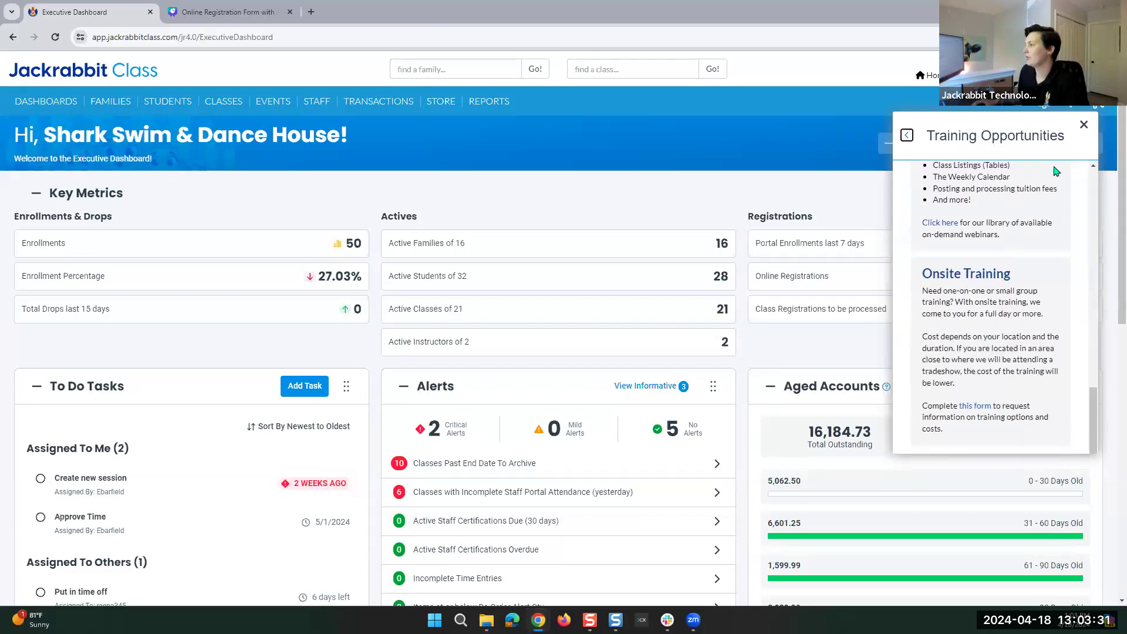
click(908, 136)
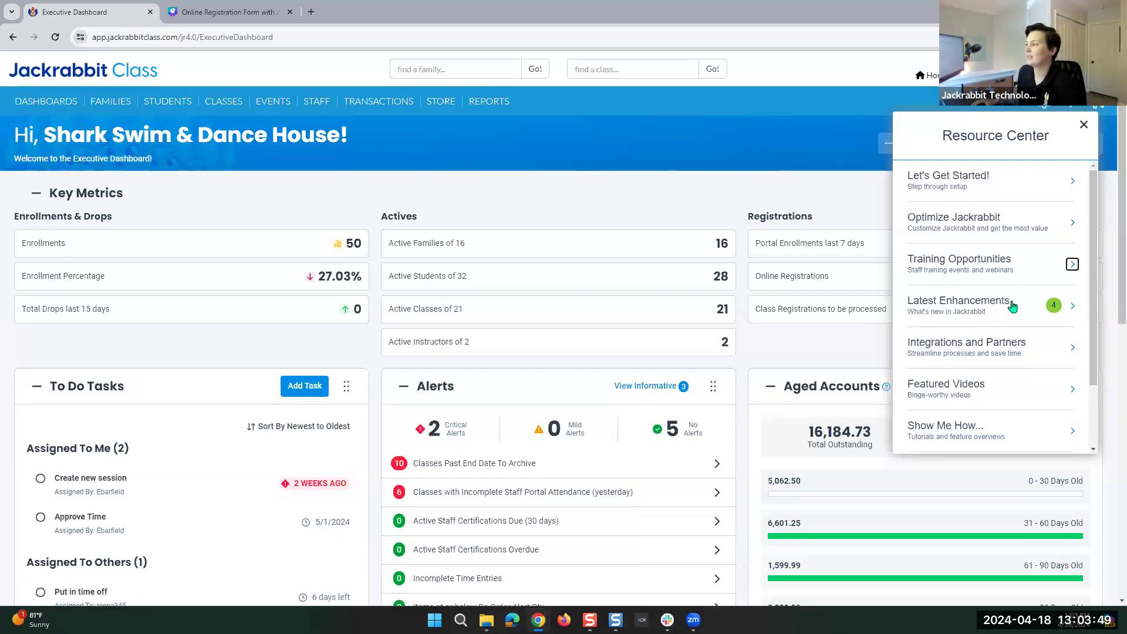
click(974, 308)
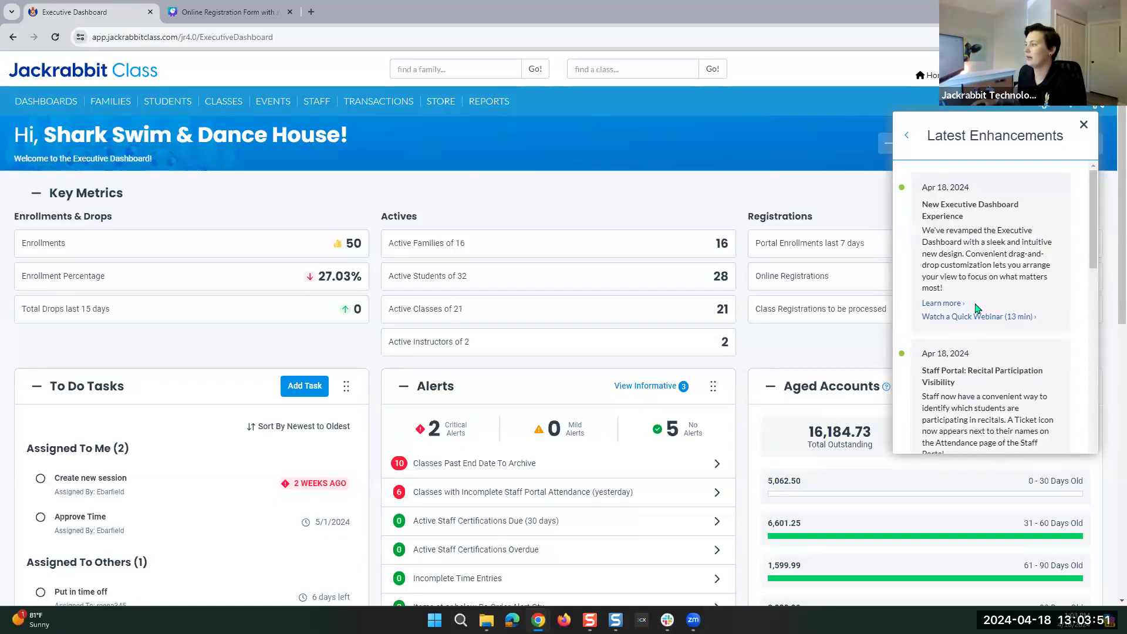
Skim the Latest Enhancements, return to the Resource Center topics, and close the panel.
scroll(973, 308, down, 2)
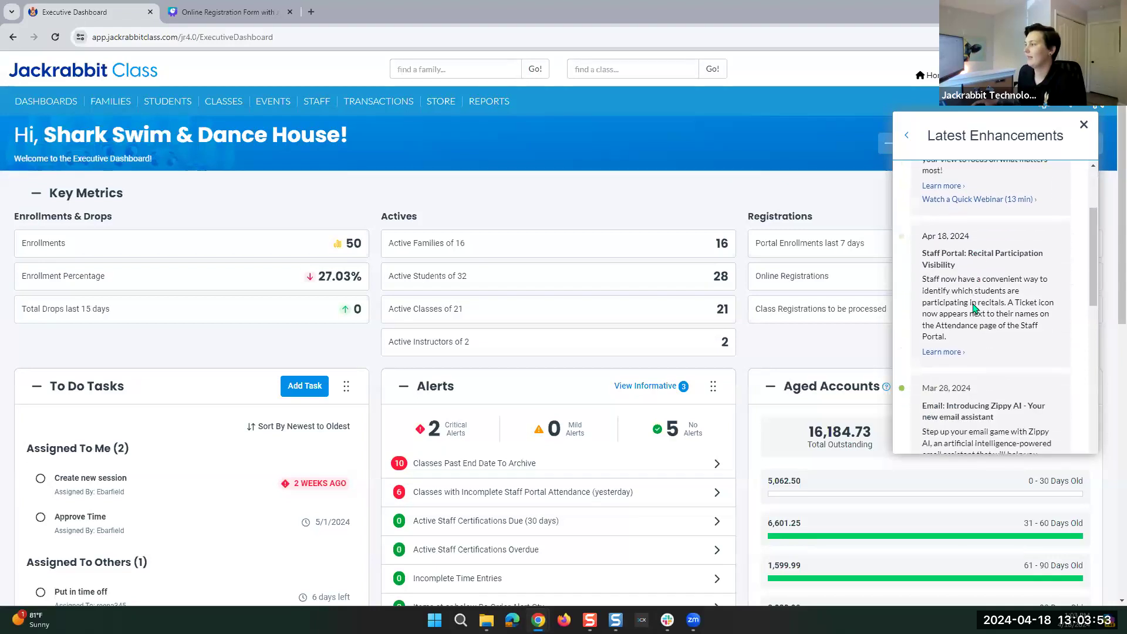
scroll(973, 303, down, 3)
scroll(973, 302, up, 5)
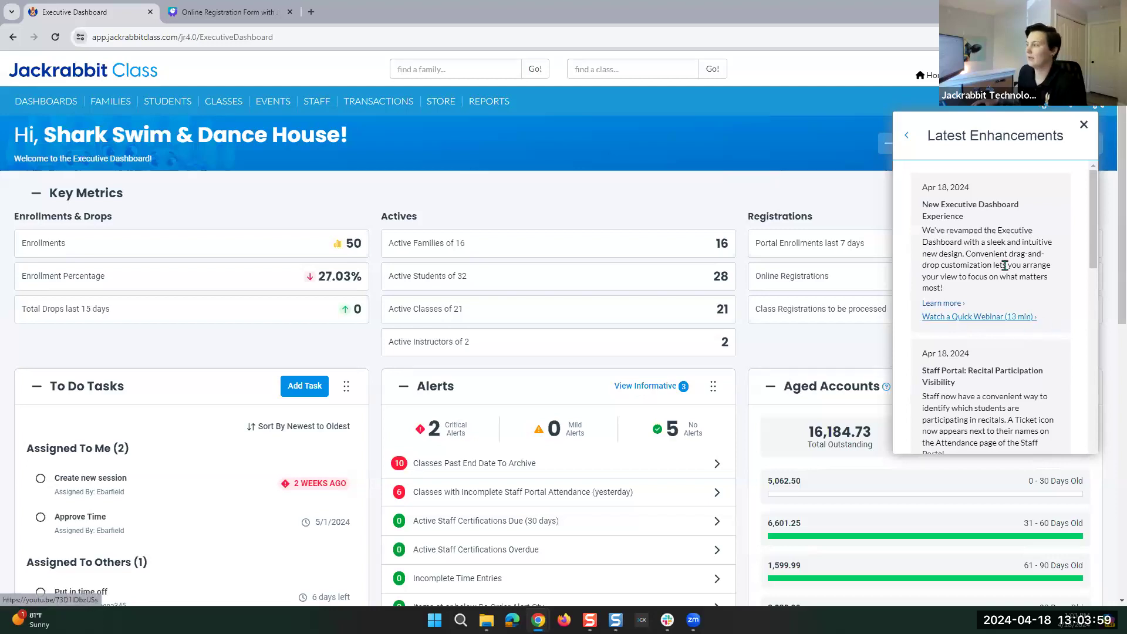
click(907, 136)
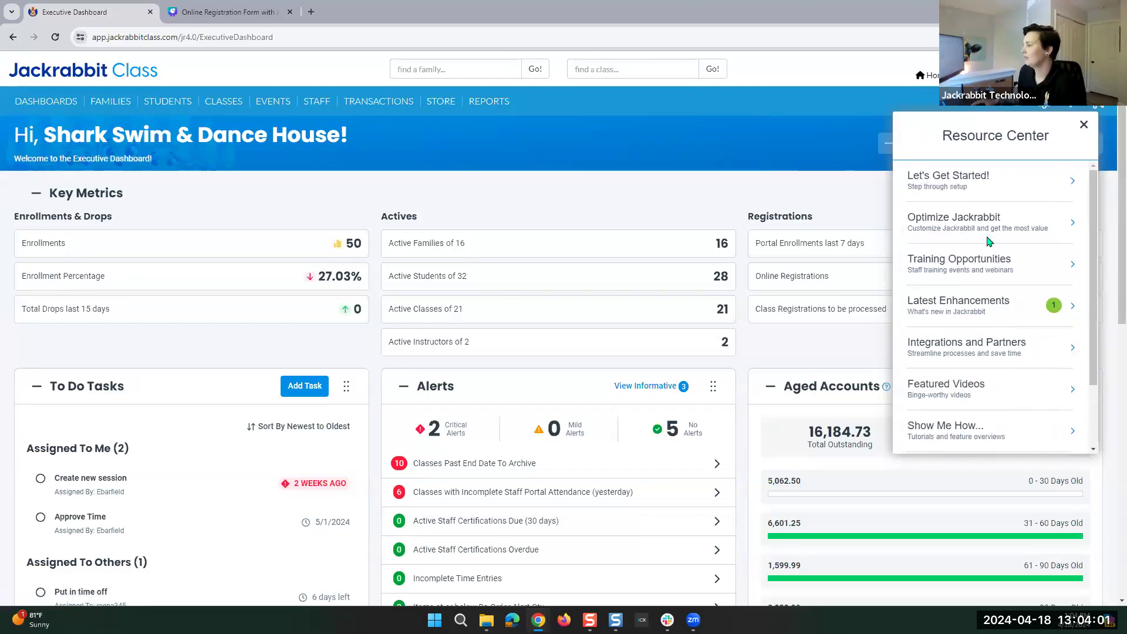
scroll(1004, 310, down, 2)
scroll(1004, 309, up, 1)
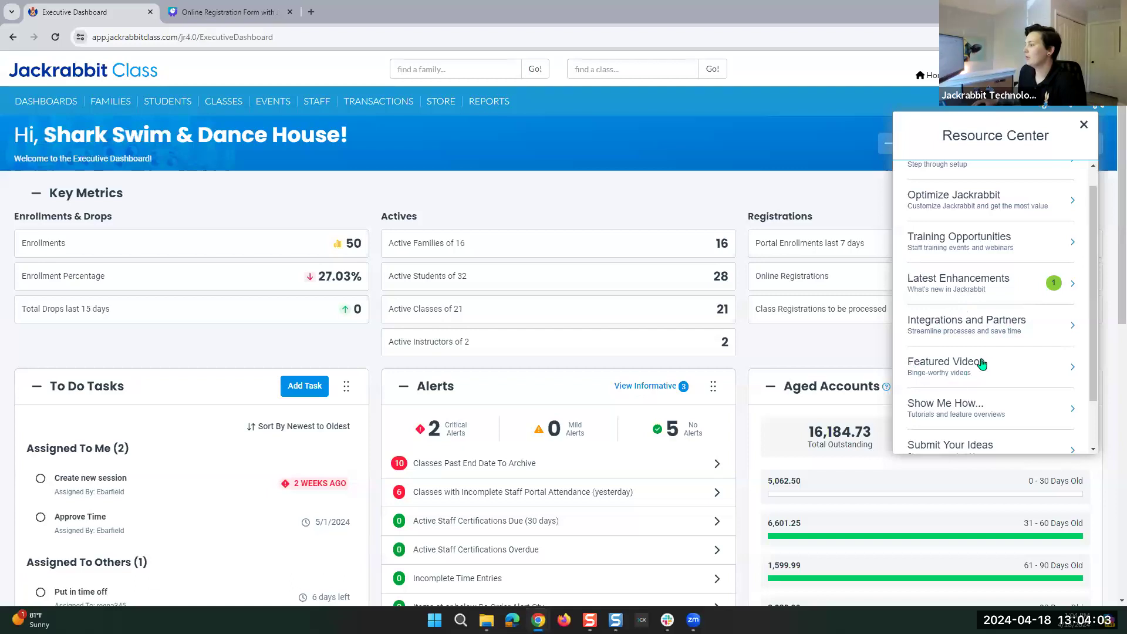
scroll(957, 388, down, 1)
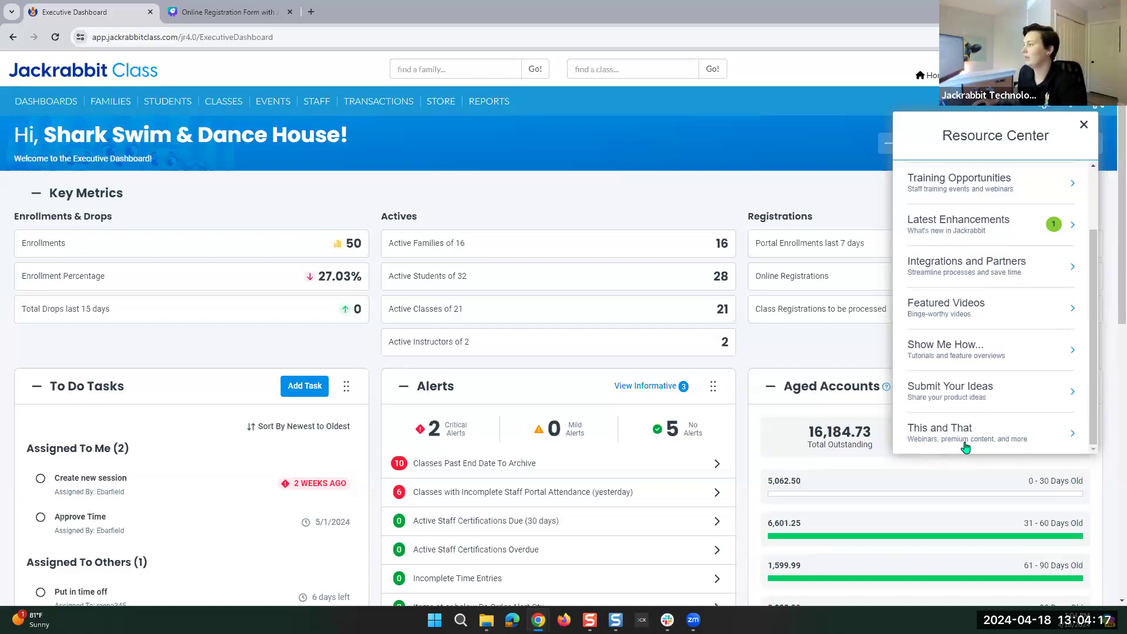
scroll(998, 382, up, 2)
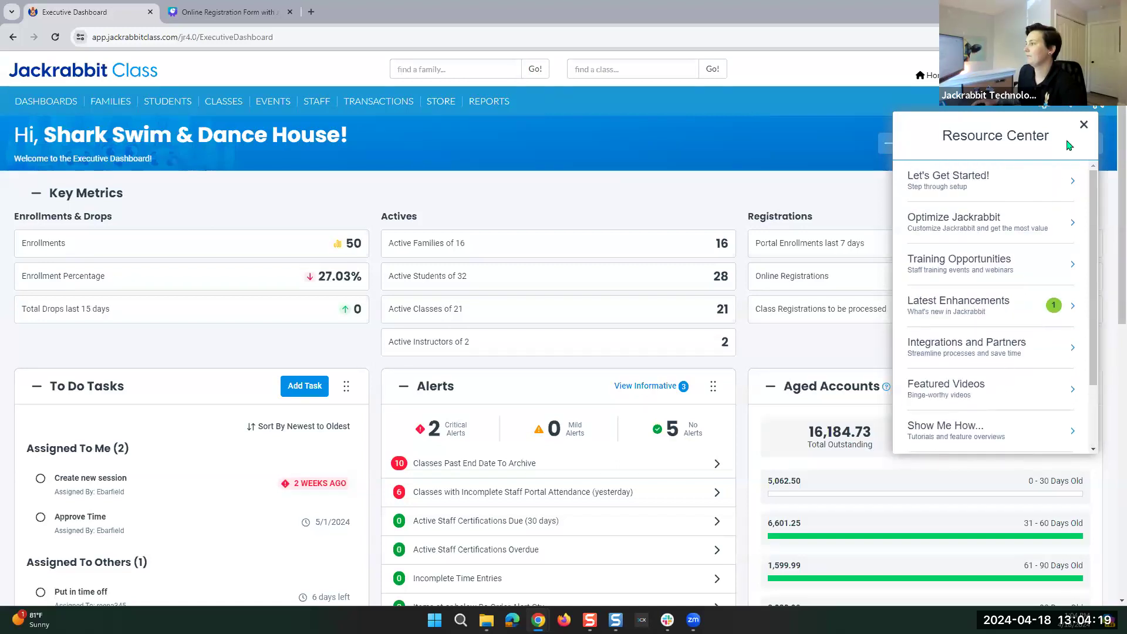
click(1083, 130)
mouse_move(1011, 112)
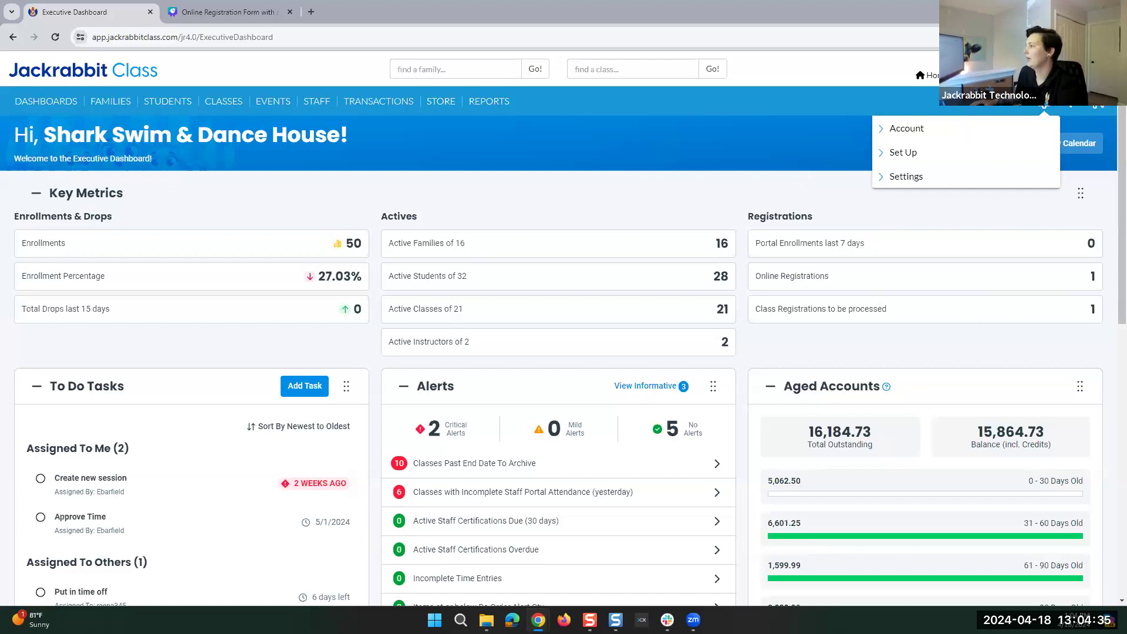
Open the Online Registration page from the gear menu's Settings list.
click(1045, 106)
click(1045, 105)
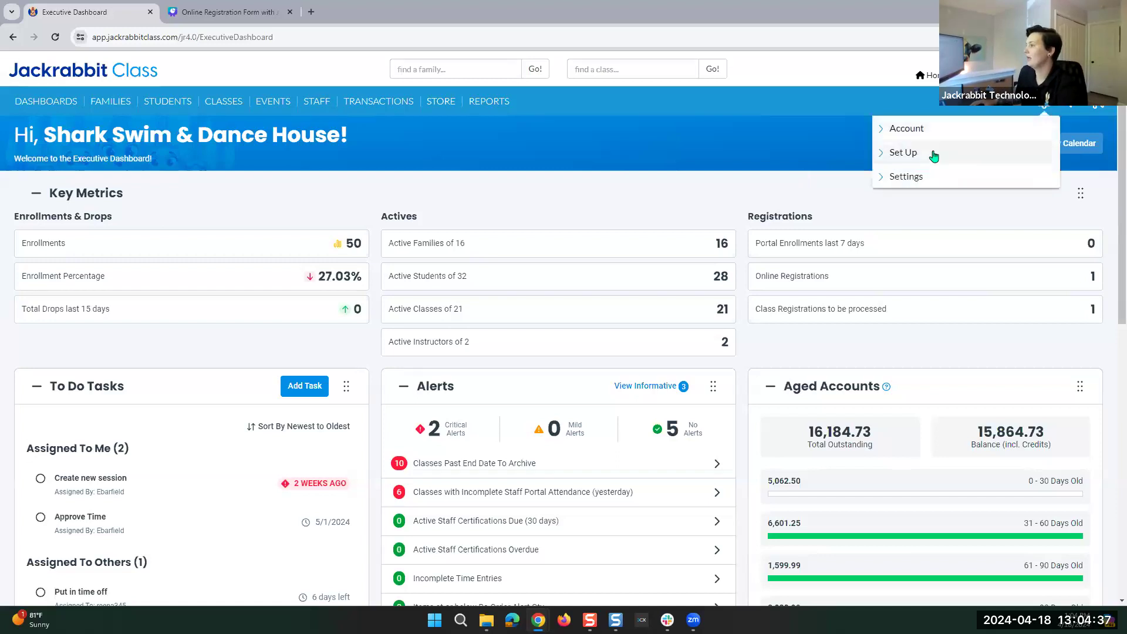
click(898, 179)
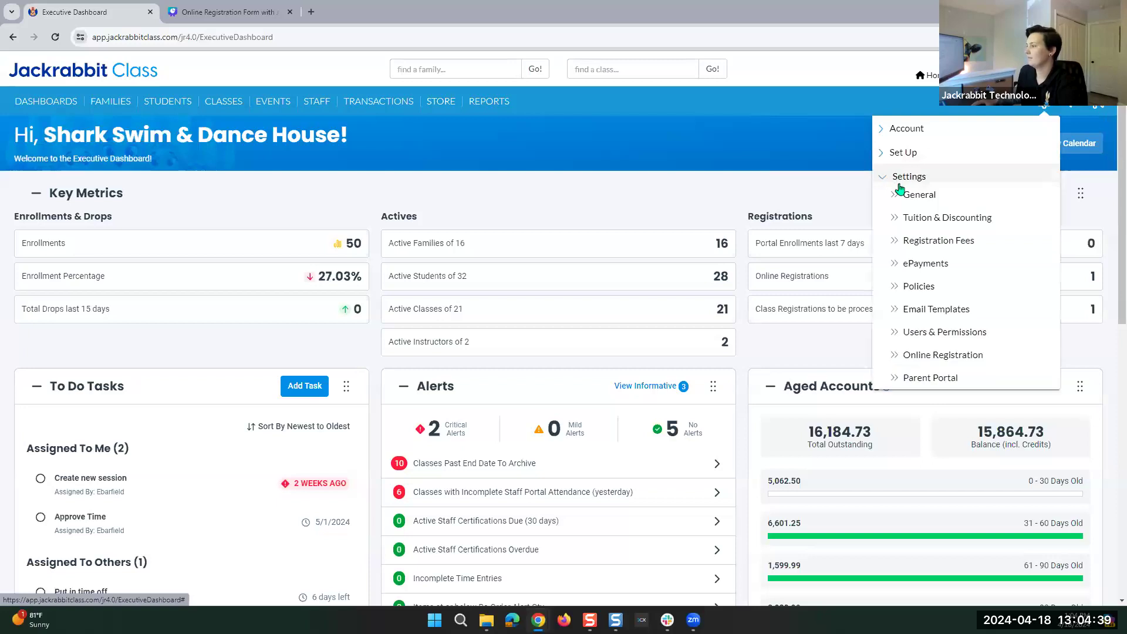
click(946, 363)
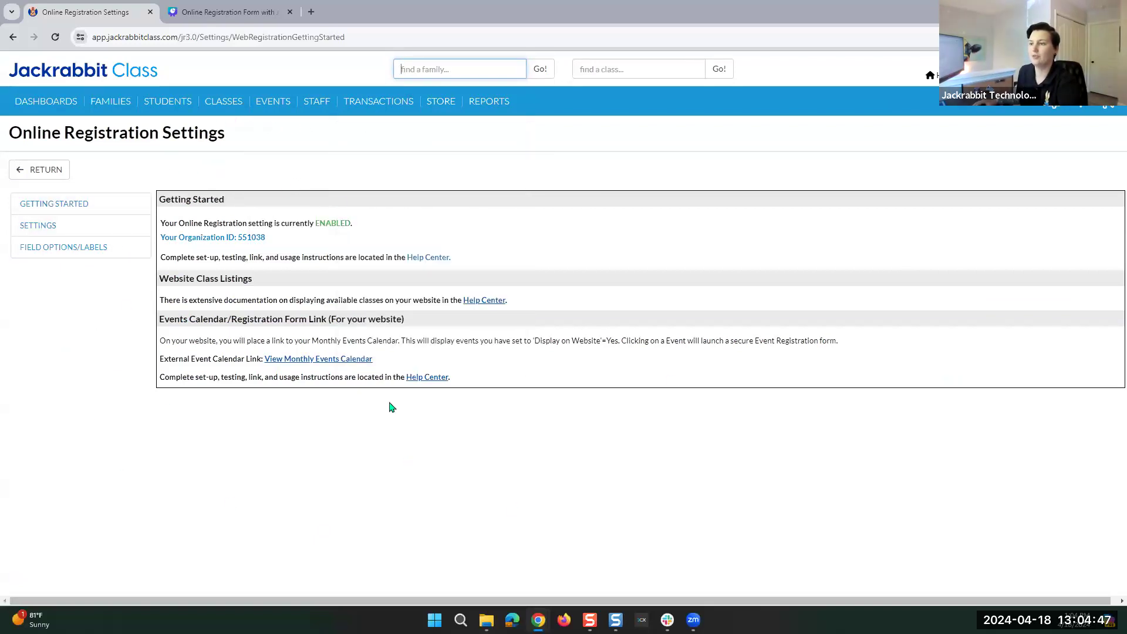
Look over the registration behaviour and field label sections, then preview the registration form.
click(39, 229)
click(38, 251)
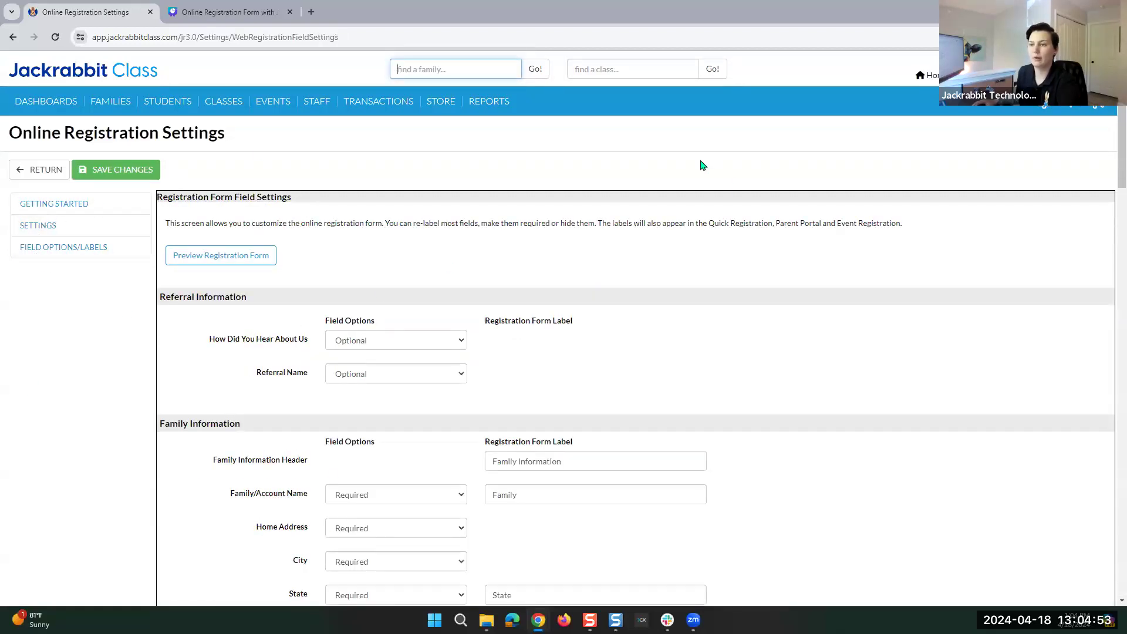
click(60, 226)
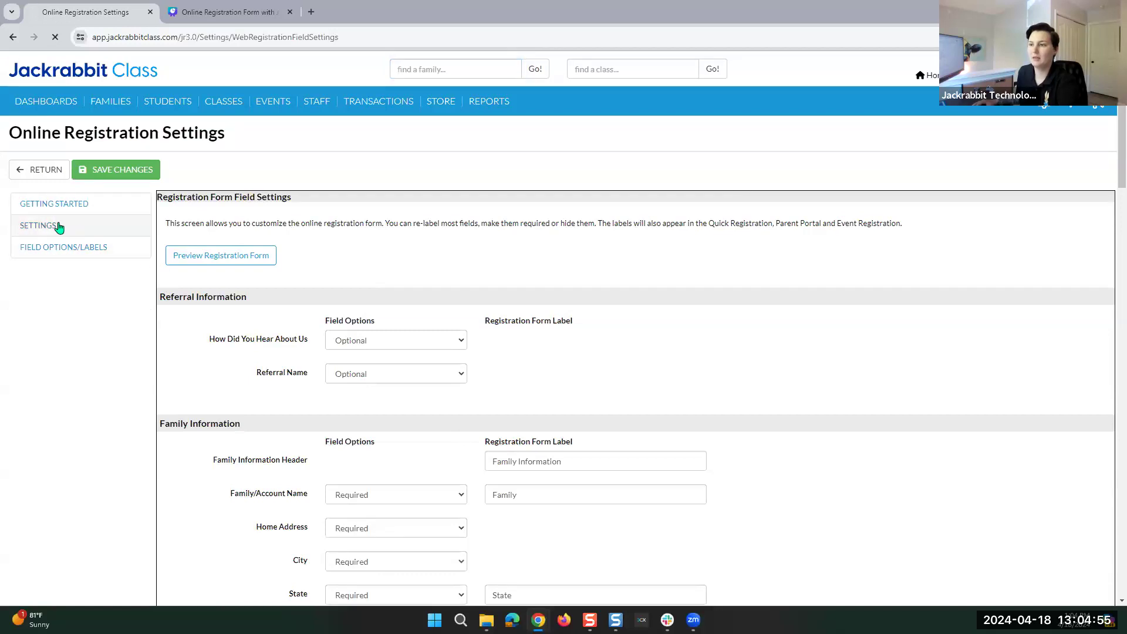
click(185, 232)
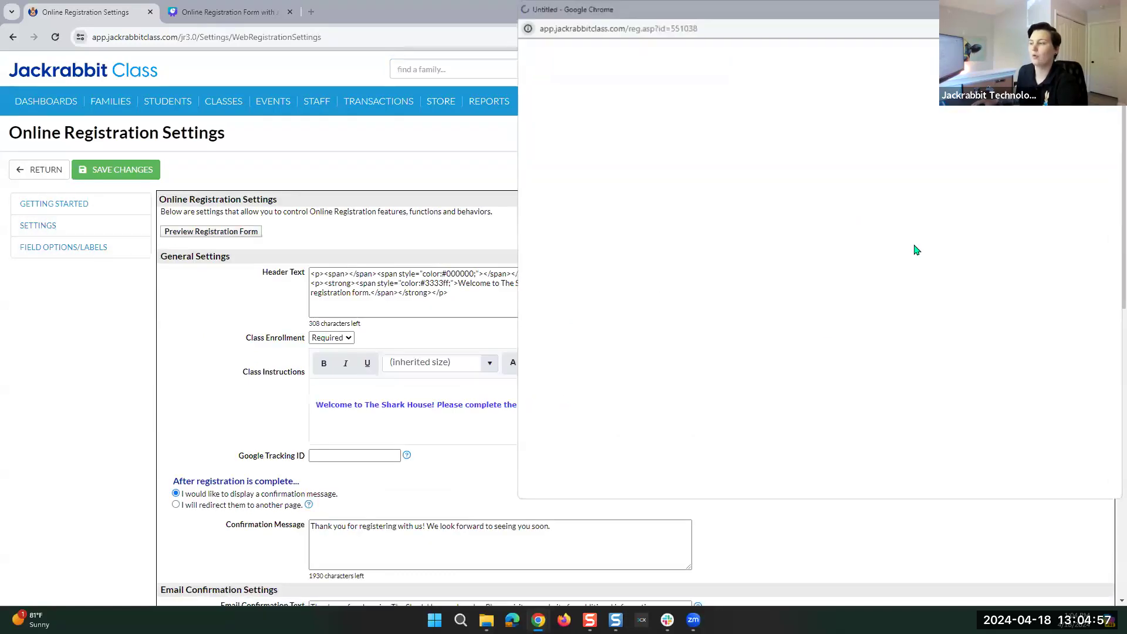
Maximize the Shark House registration form preview, scroll through it, and close it.
click(1083, 9)
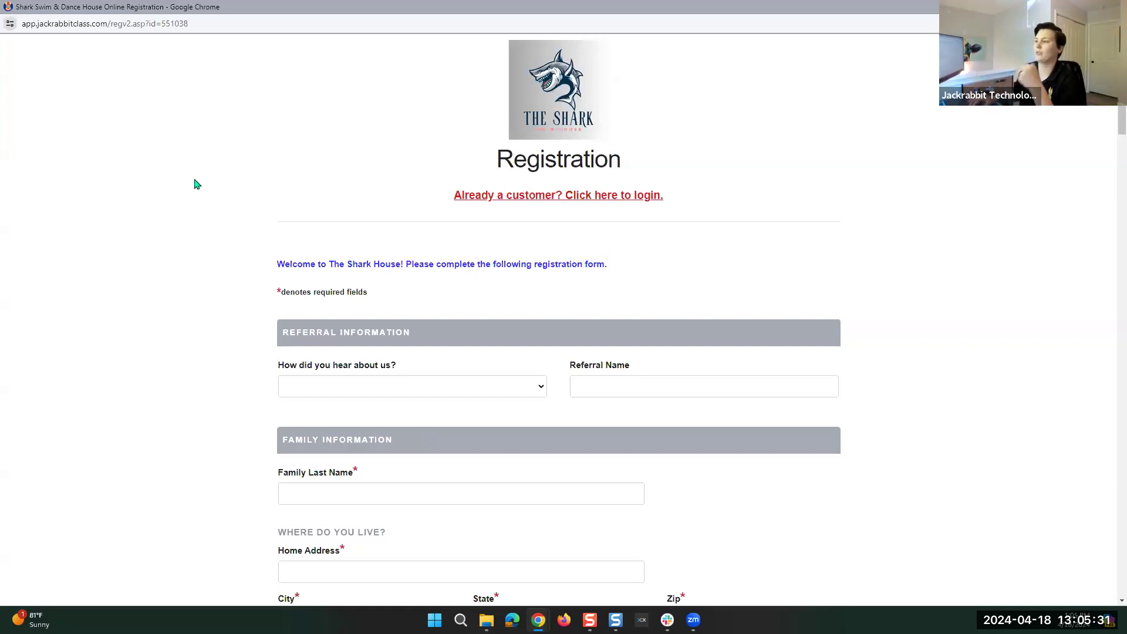
scroll(223, 200, down, 7)
scroll(229, 195, up, 7)
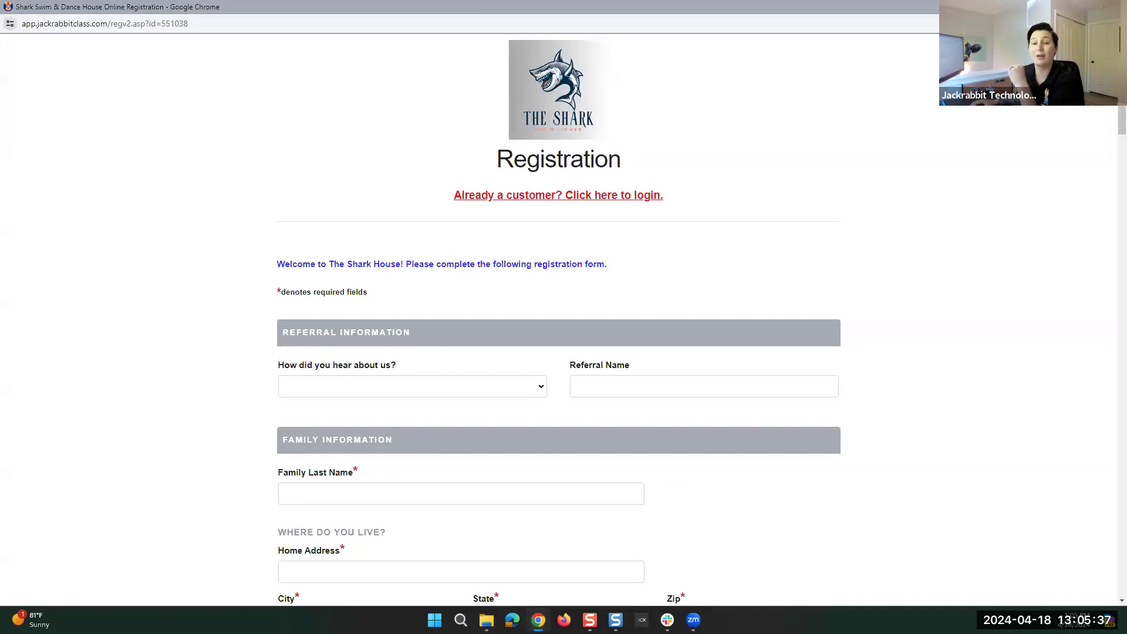
click(1113, 7)
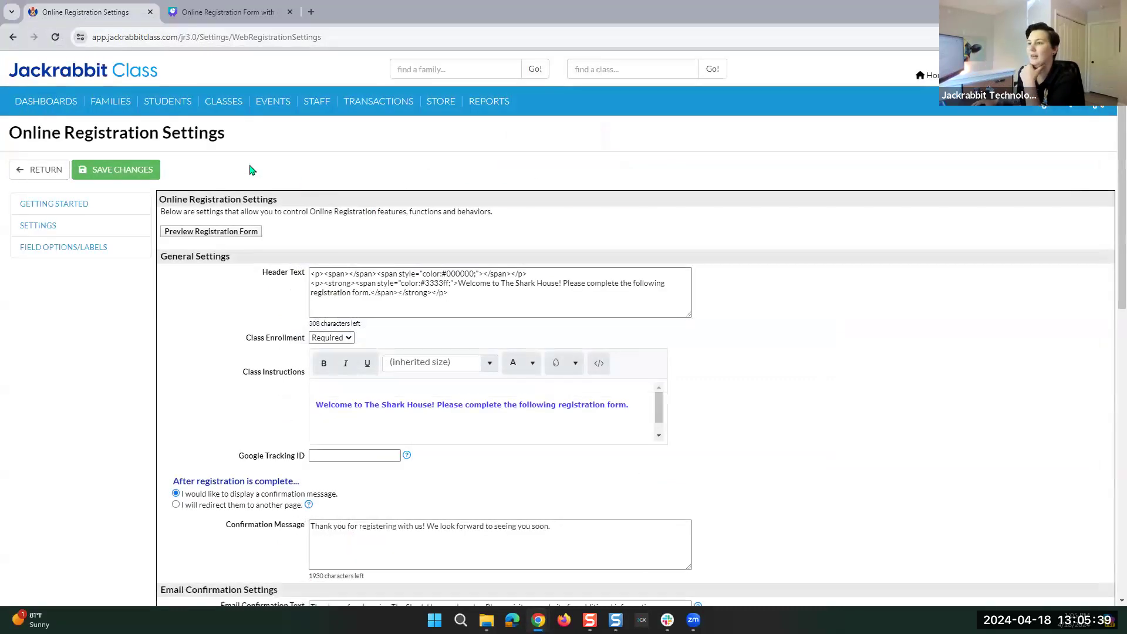
Leave Online Registration and open General Settings at Organization Defaults through the gear menu.
click(37, 172)
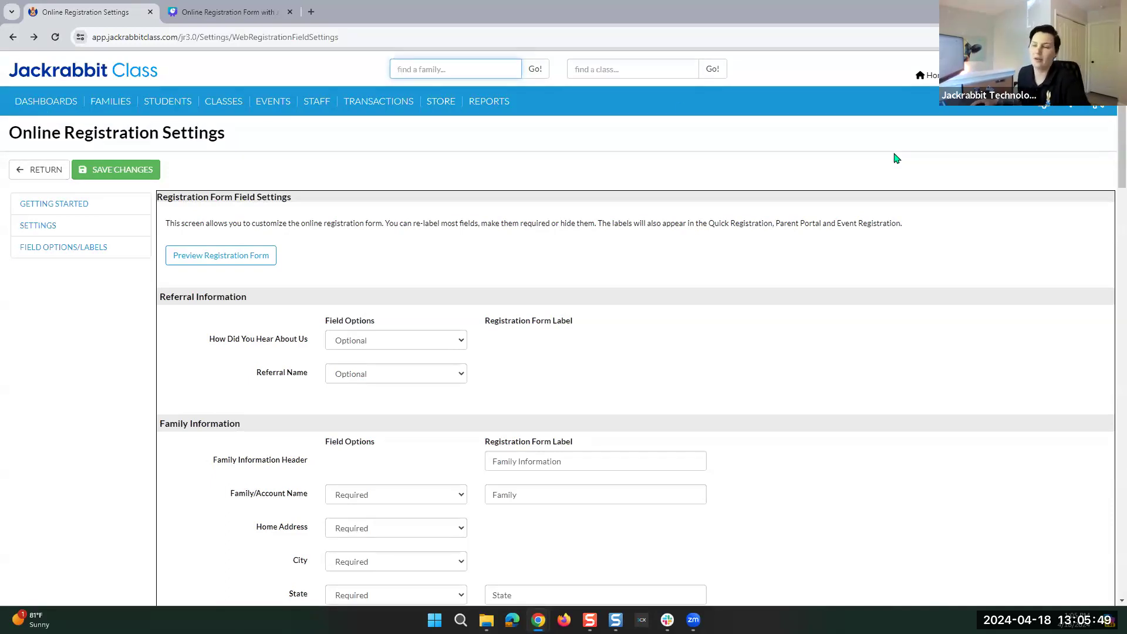
mouse_move(1046, 109)
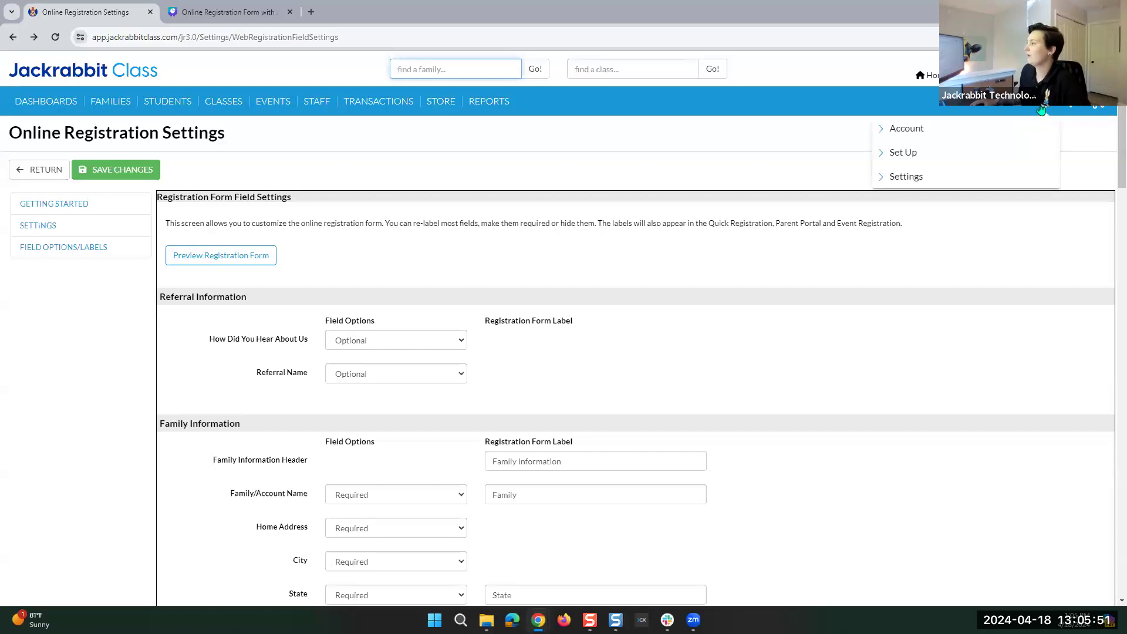
click(883, 180)
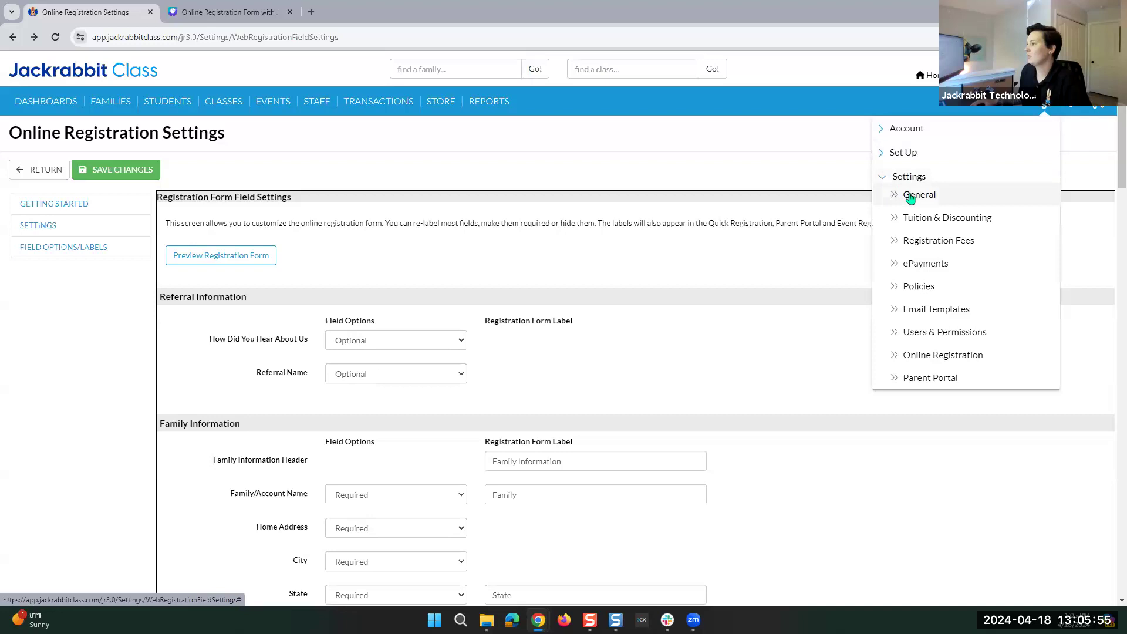
click(911, 196)
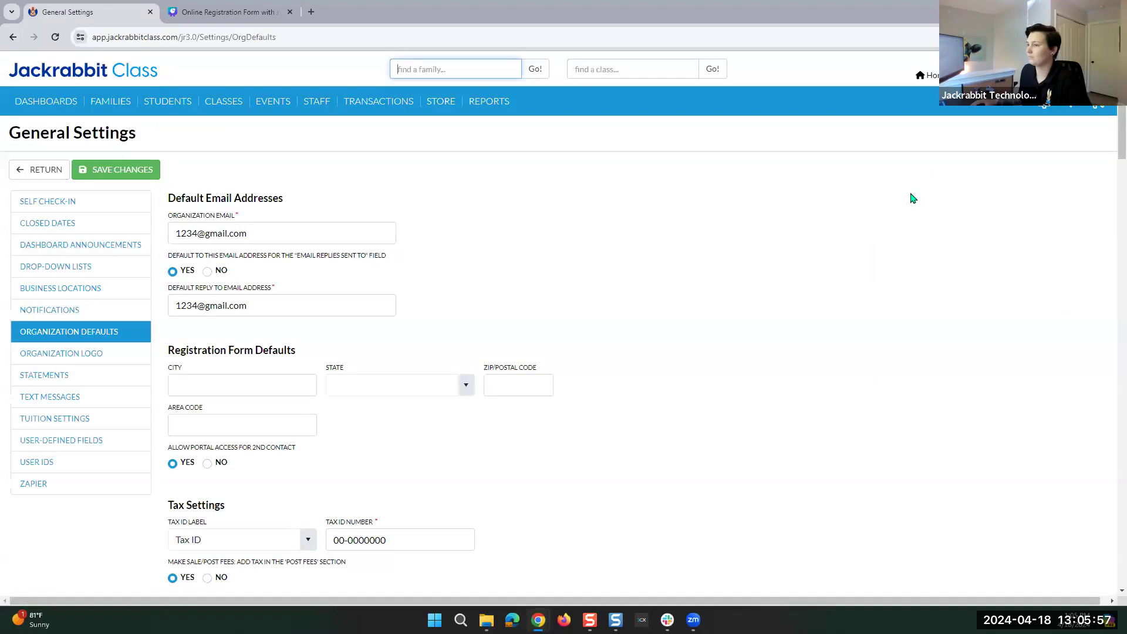
Show the Organization Logo page with The Shark logo and sizing guidelines.
click(42, 362)
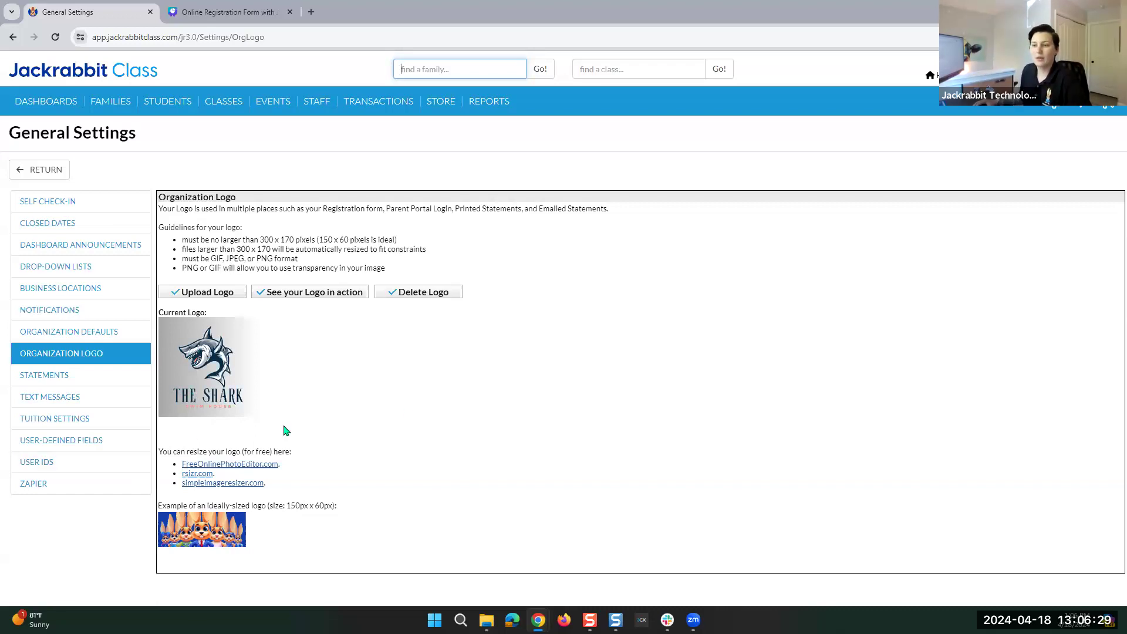
Open User-defined Fields and select the Pronouns student field label.
click(75, 441)
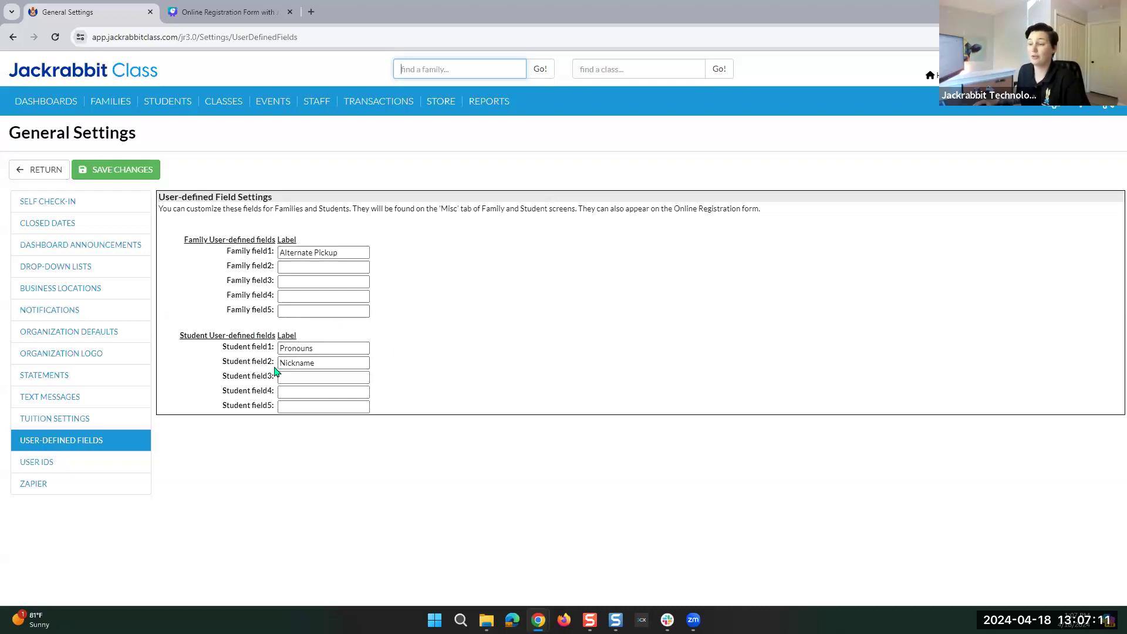
double_click(324, 350)
Check the Nickname and Alternate Pickup field labels, then expand the gear menu's Settings list.
click(322, 363)
click(351, 252)
click(429, 285)
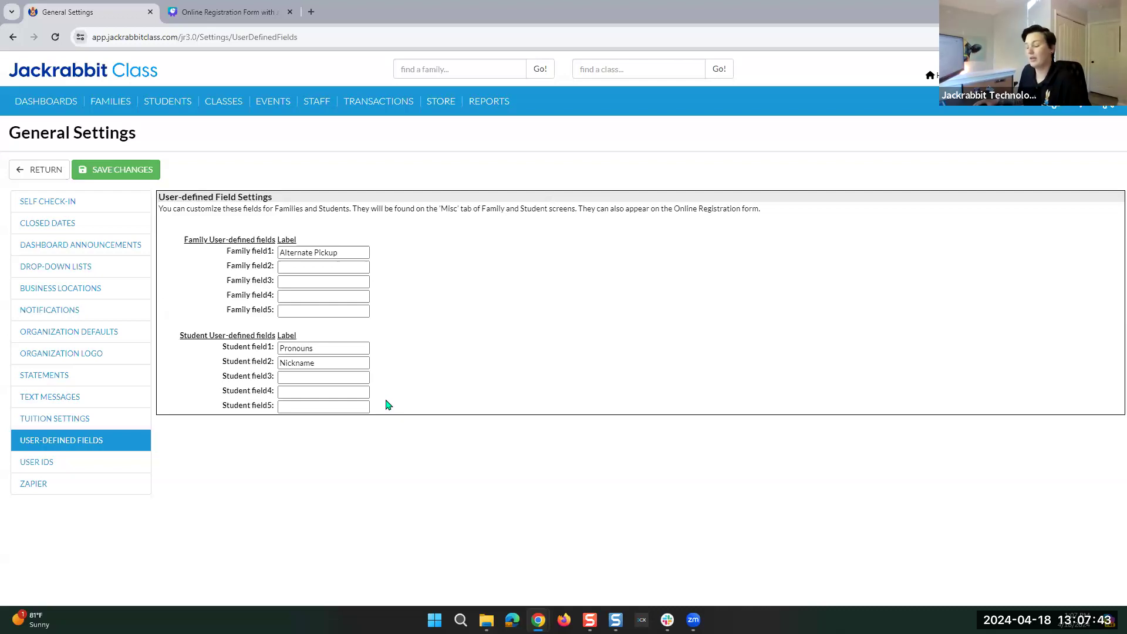
click(1054, 108)
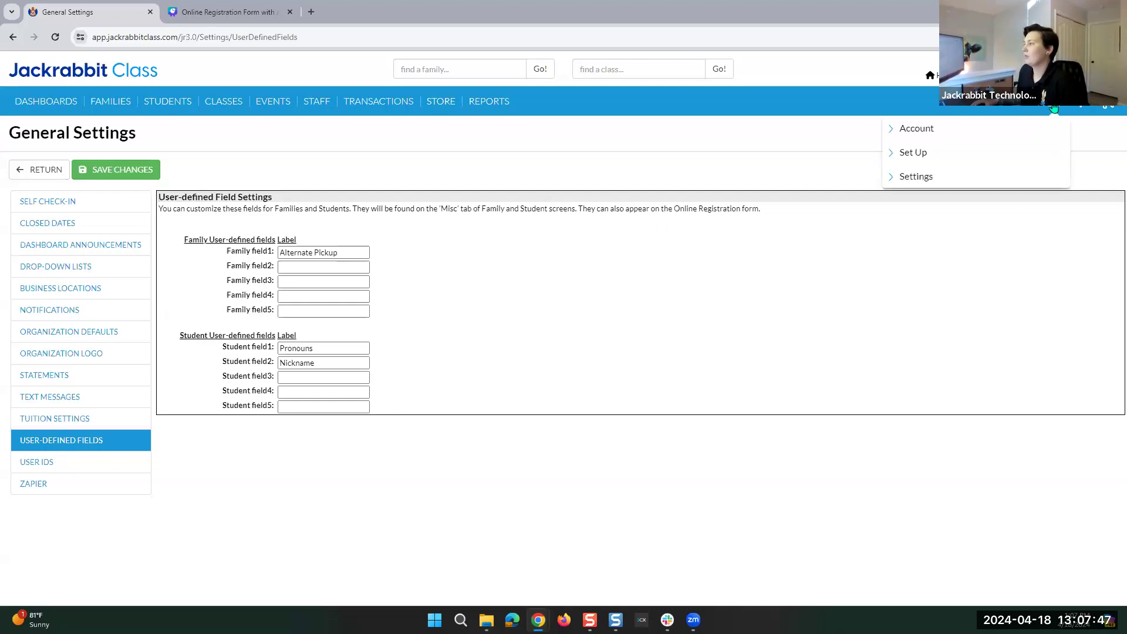
click(898, 176)
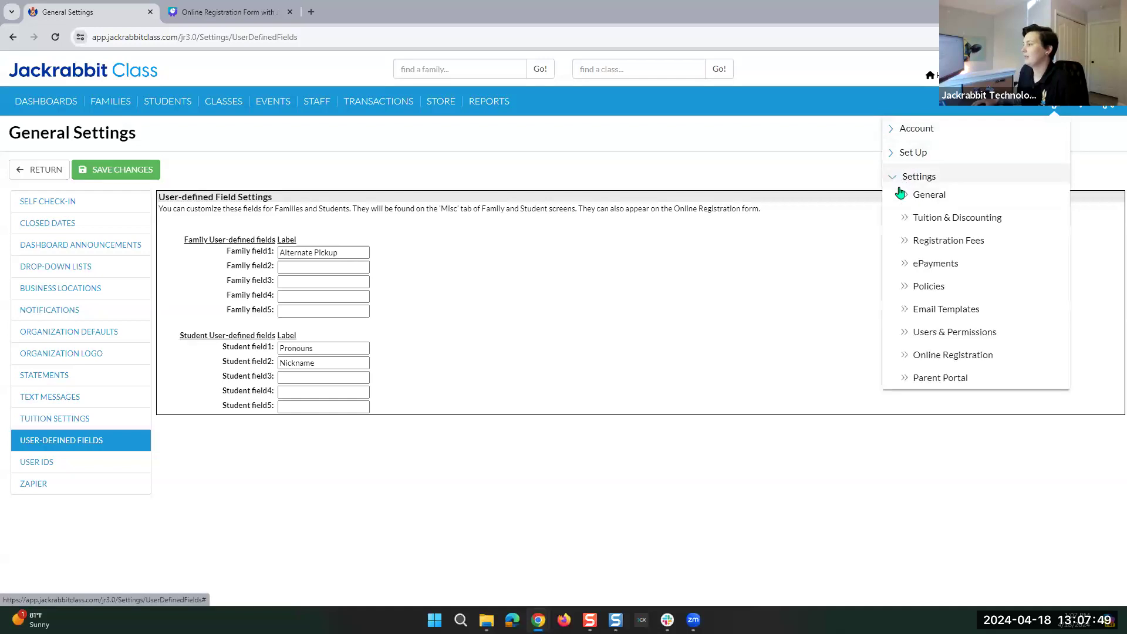
Open ePayments credit card and bank account settings for Online Registration.
click(928, 268)
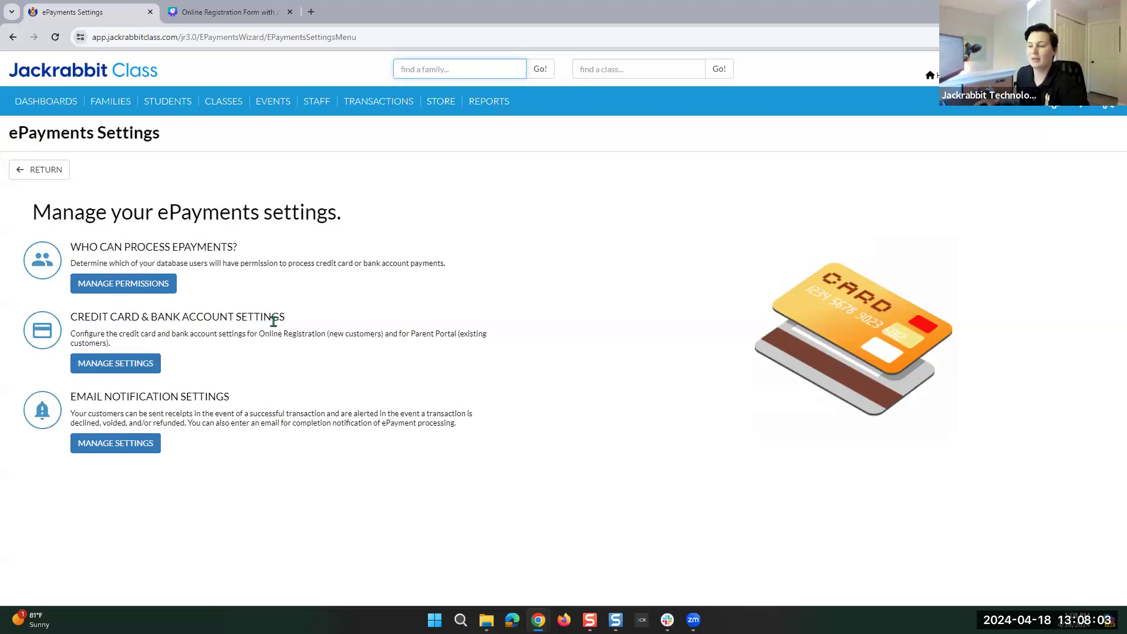
click(130, 364)
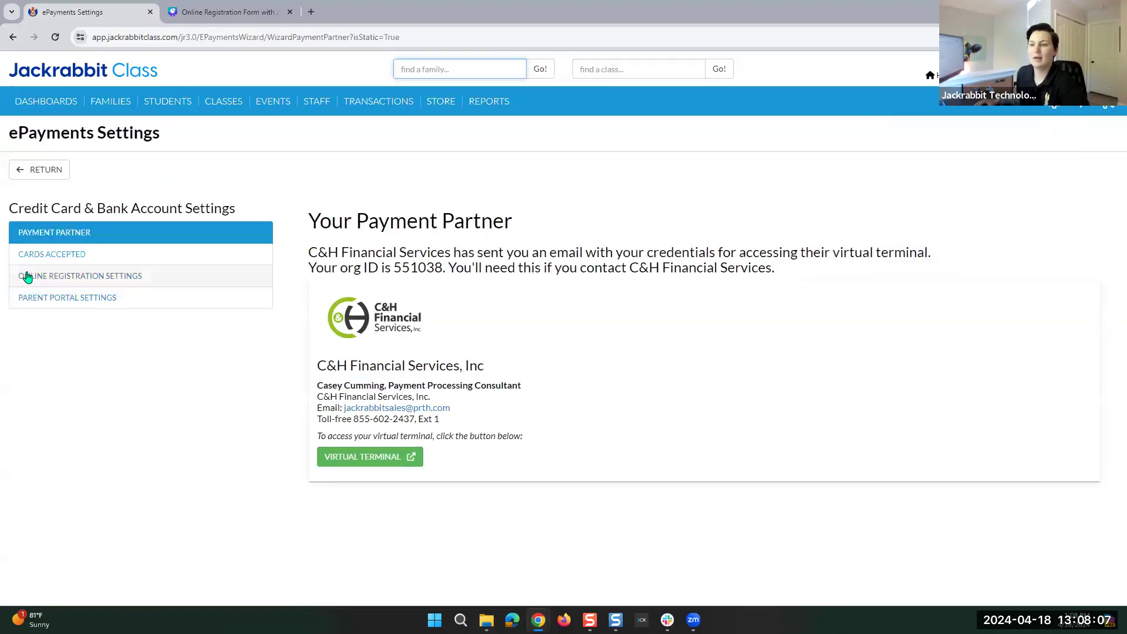
click(68, 286)
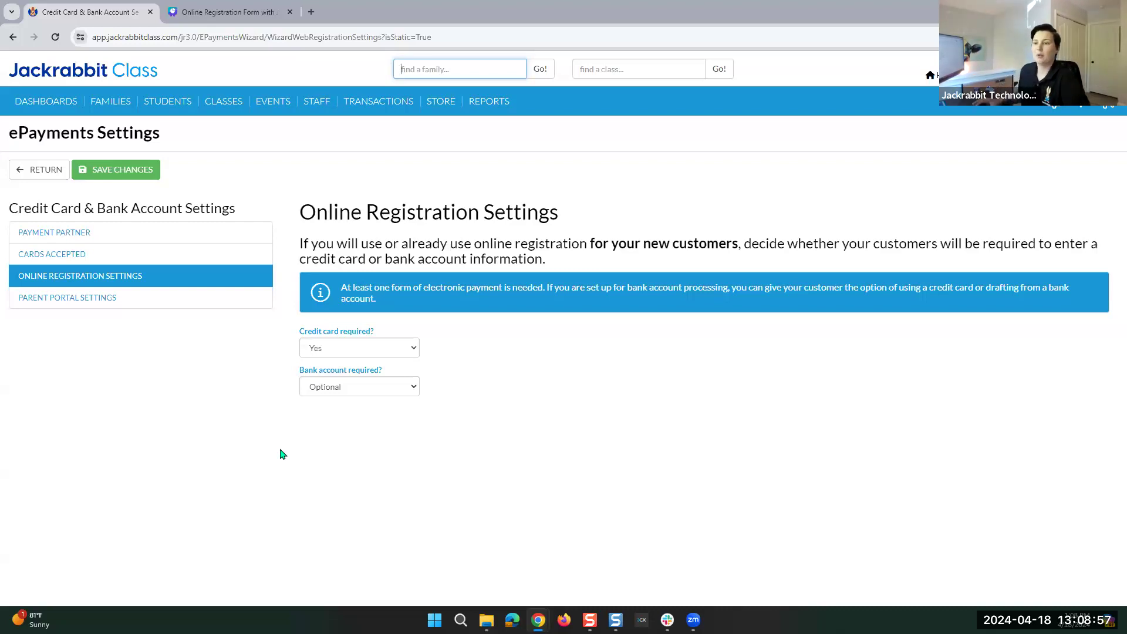
Keep credit card required at Yes and bank account at Optional, save, and reopen Settings.
click(357, 349)
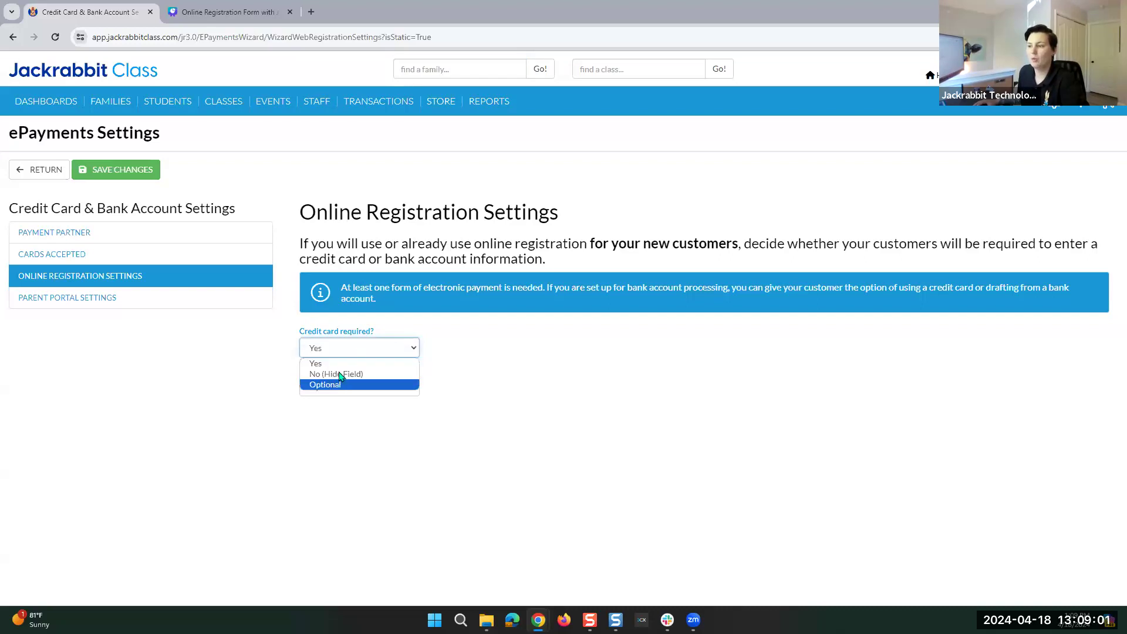
click(338, 363)
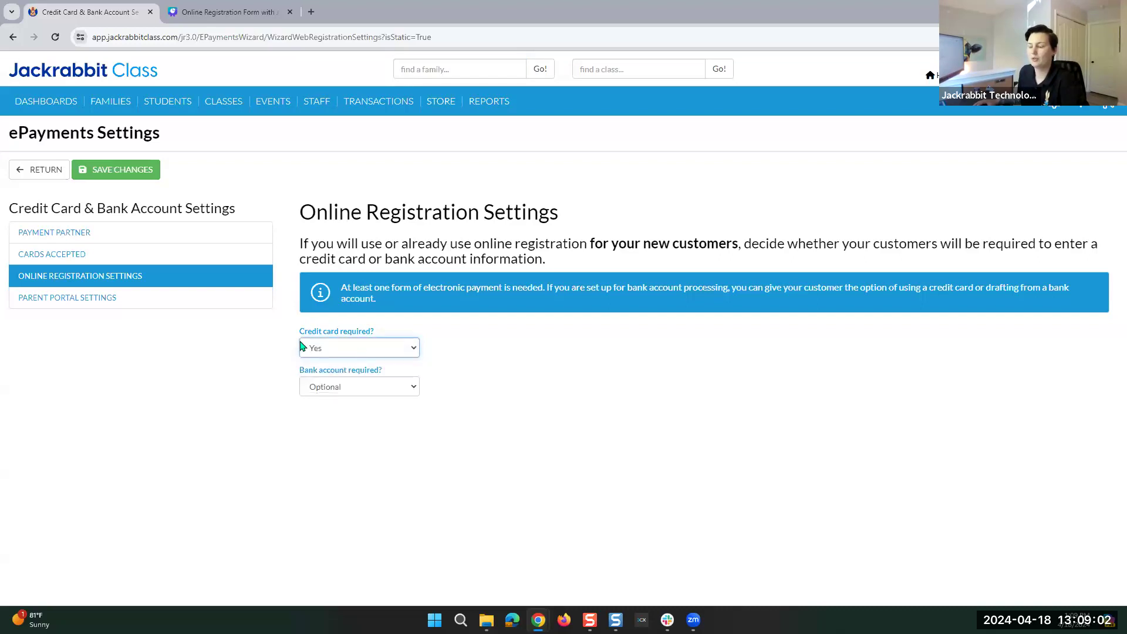
click(340, 389)
click(340, 389)
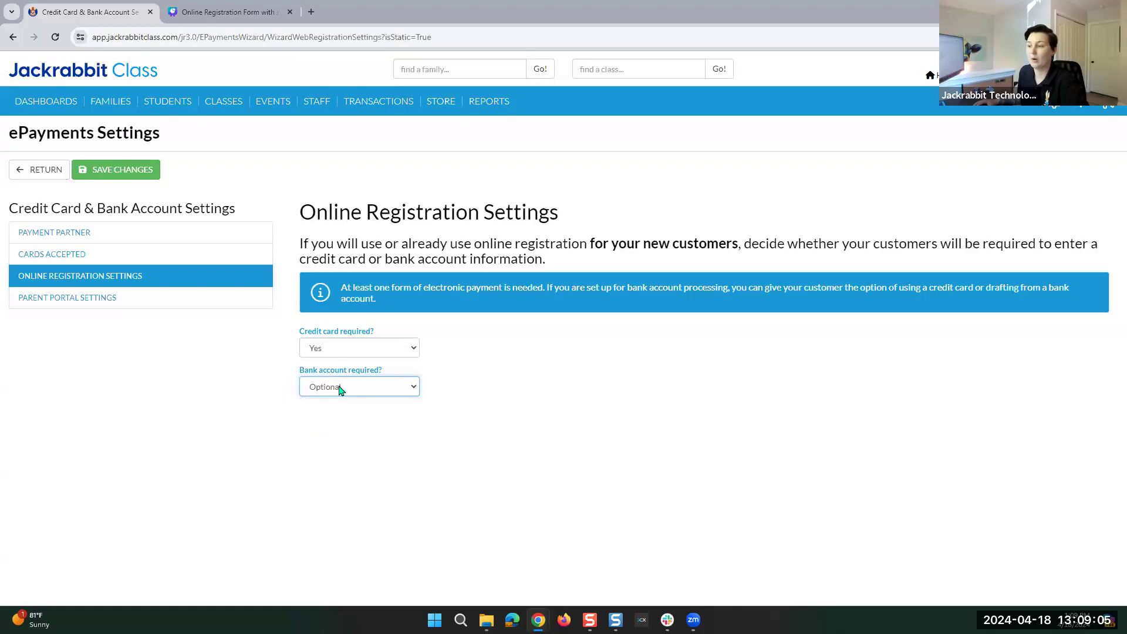
click(93, 176)
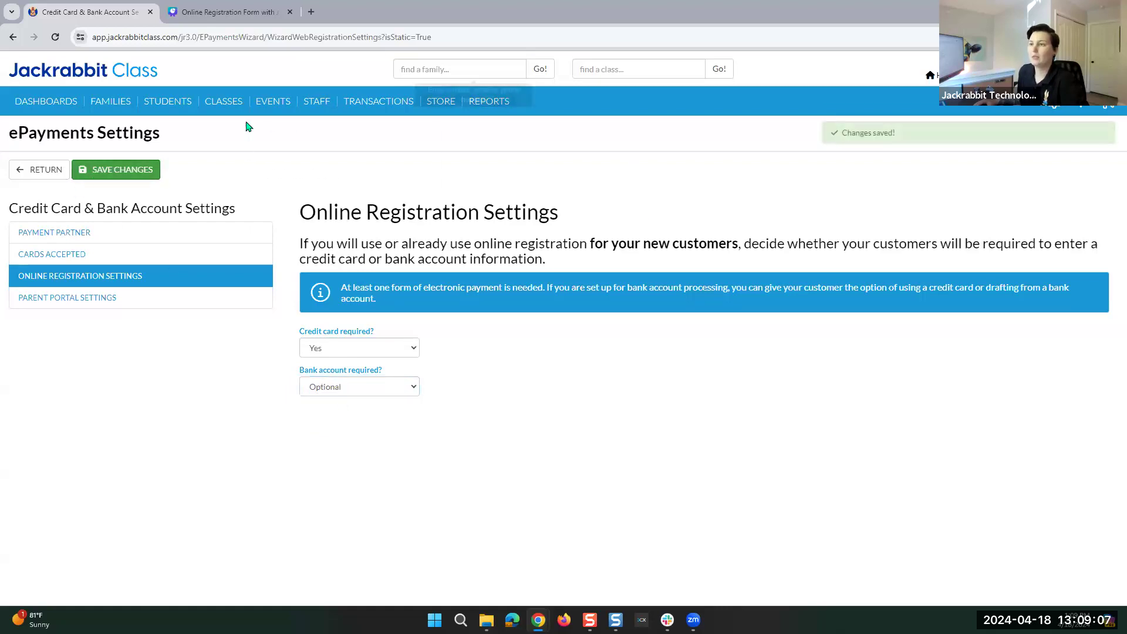
mouse_move(1054, 107)
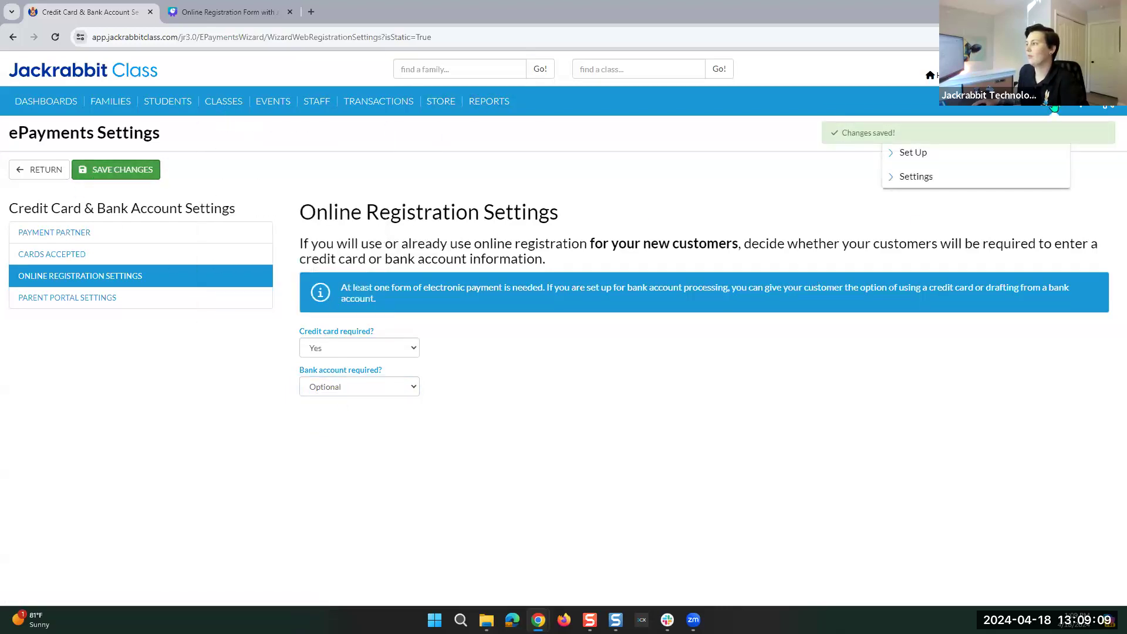
click(891, 179)
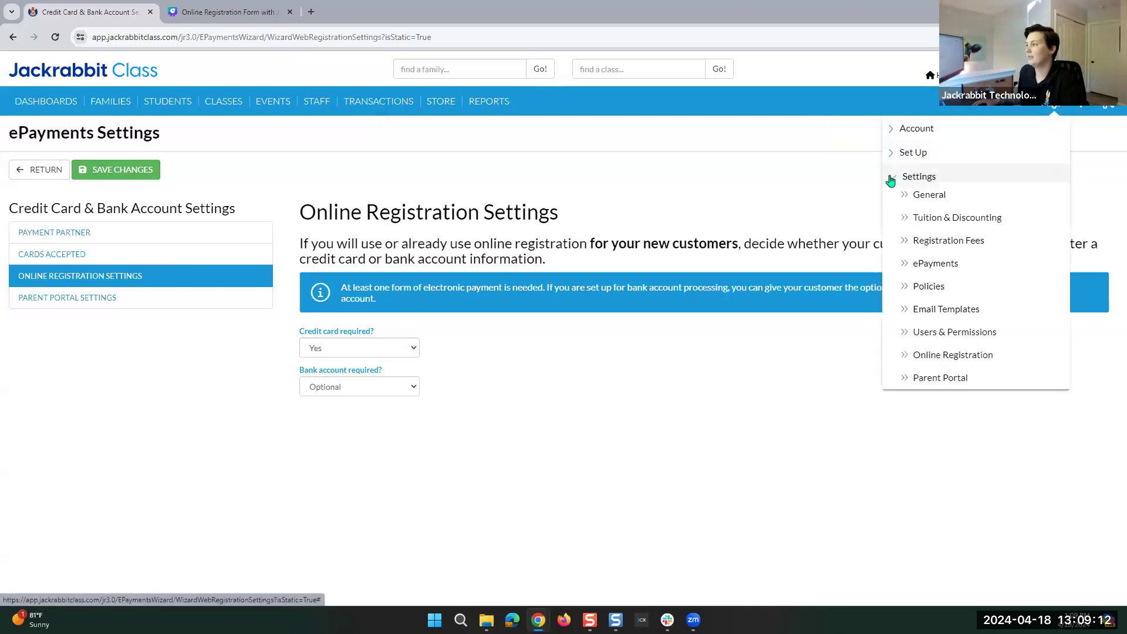
Open Online Registration's SETTINGS form with the header text, class instructions and confirmation message.
click(934, 359)
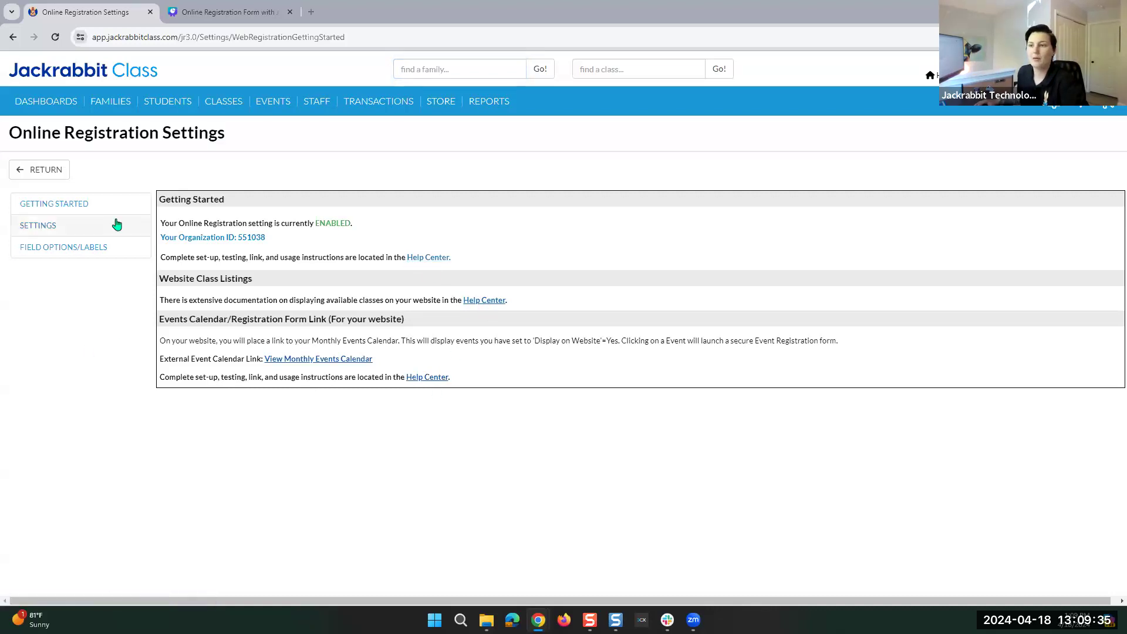
click(50, 229)
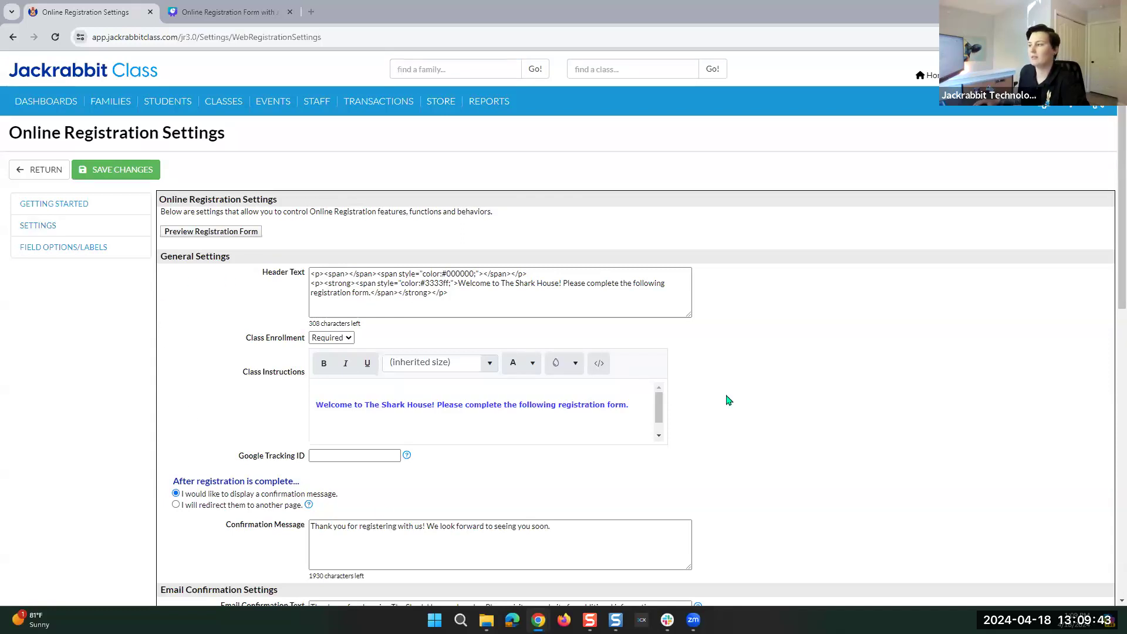
scroll(821, 360, down, 9)
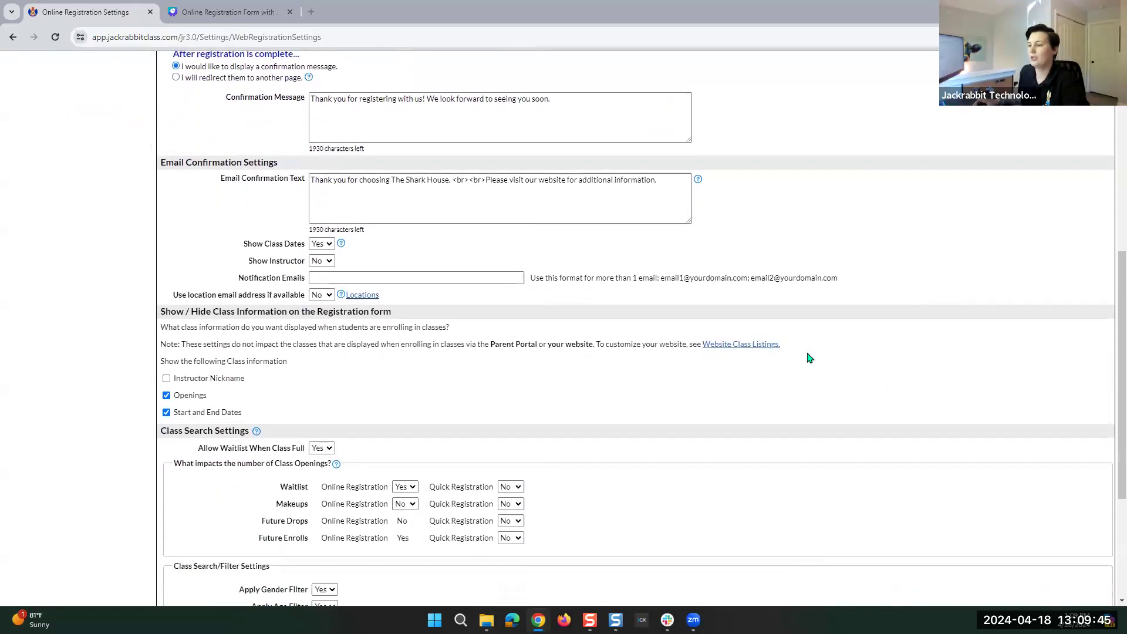
scroll(793, 362, up, 10)
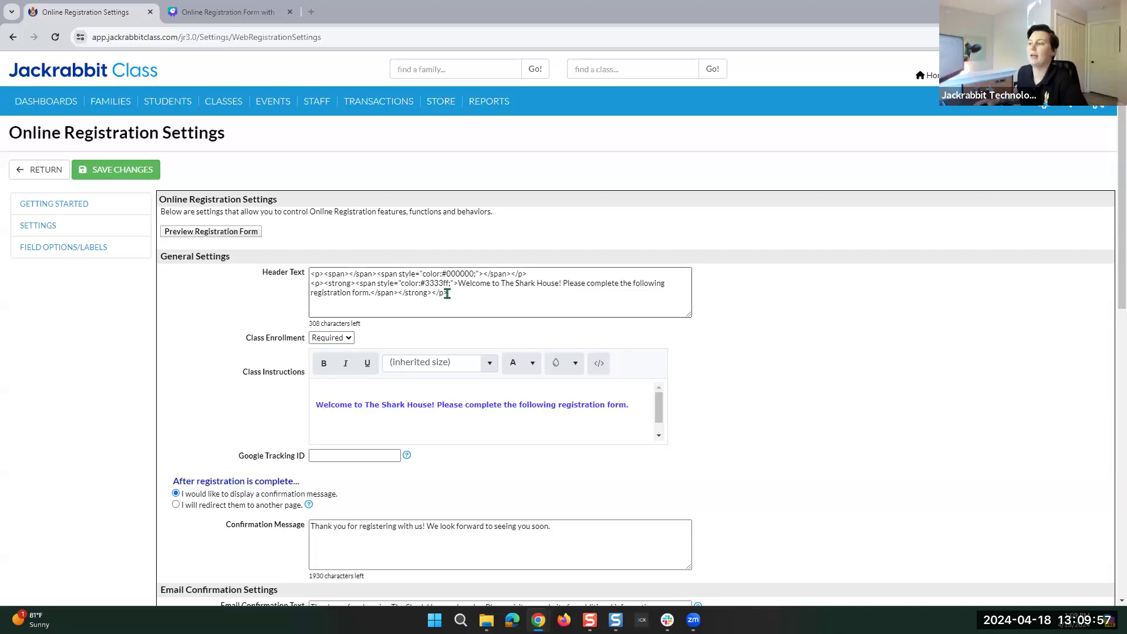
drag(457, 293, 306, 276)
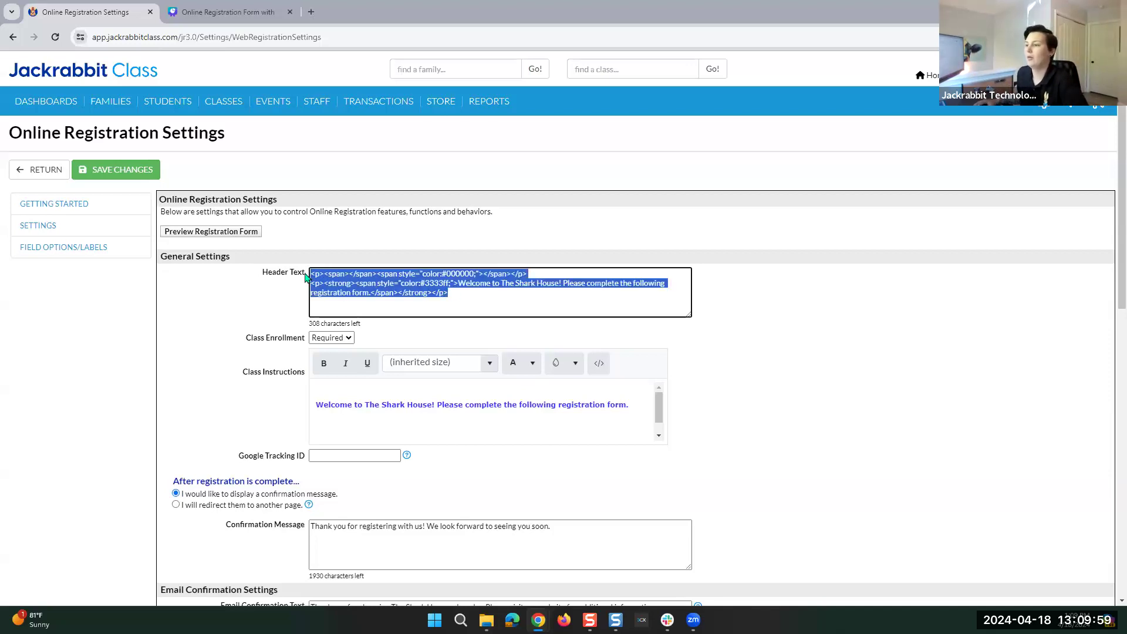
click(449, 294)
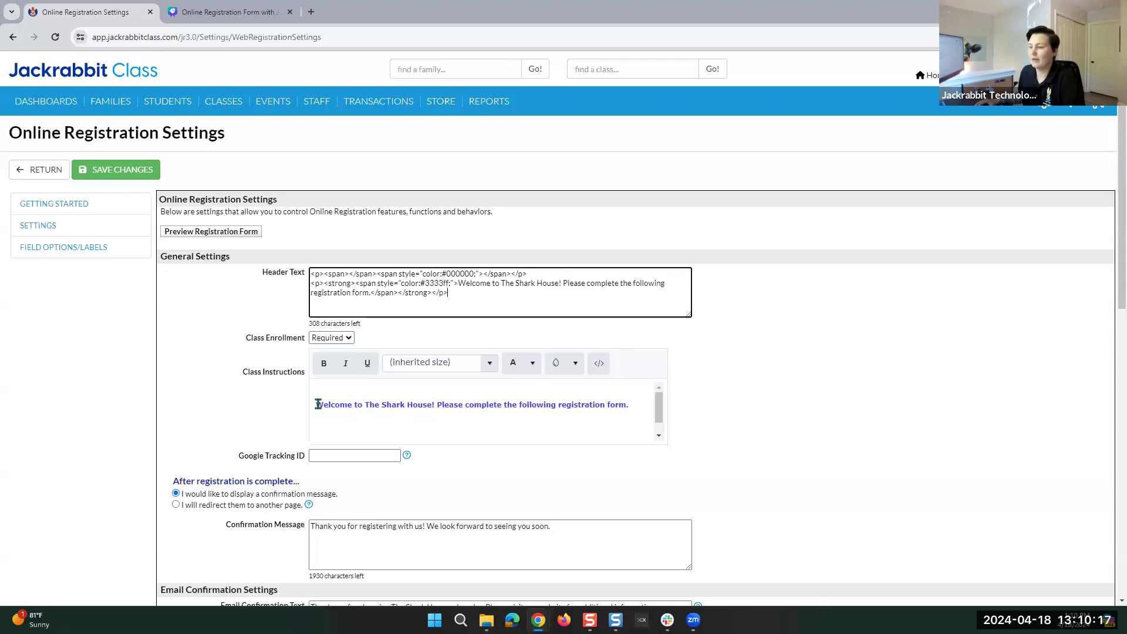
Delete the Search-button line and the blank line above the welcome sentence in Class Instructions.
drag(242, 372, 302, 378)
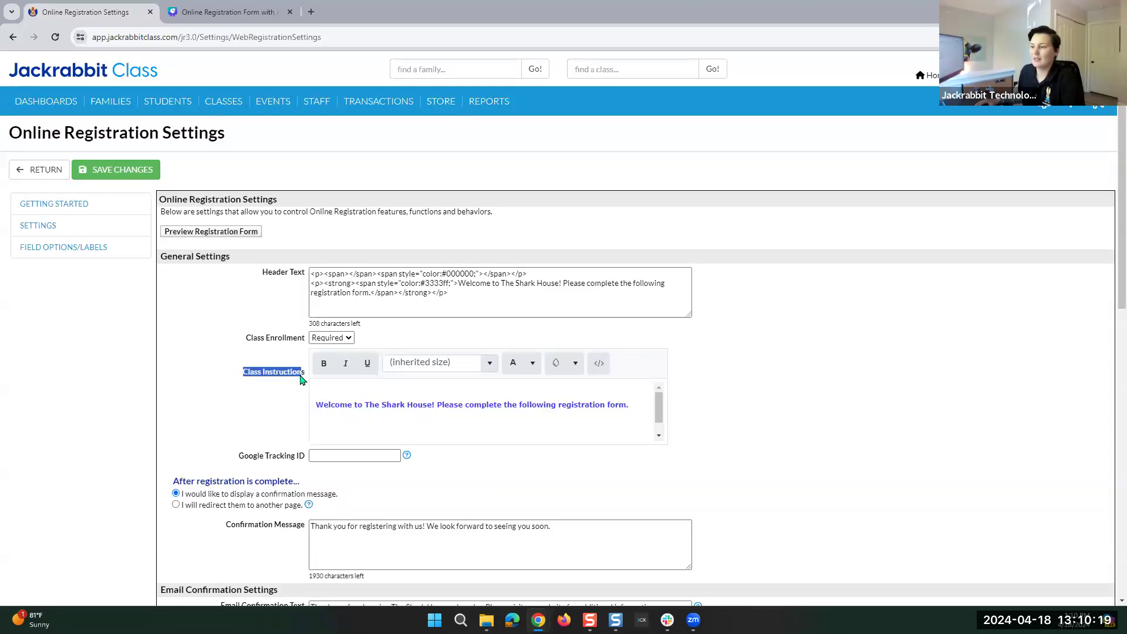
click(305, 379)
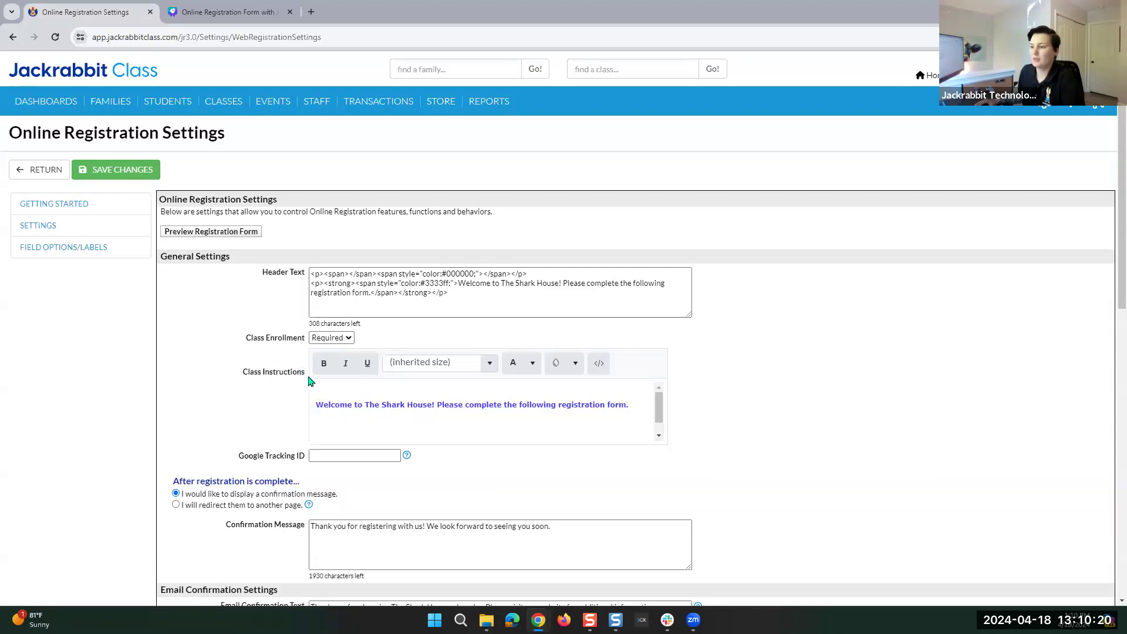
click(599, 365)
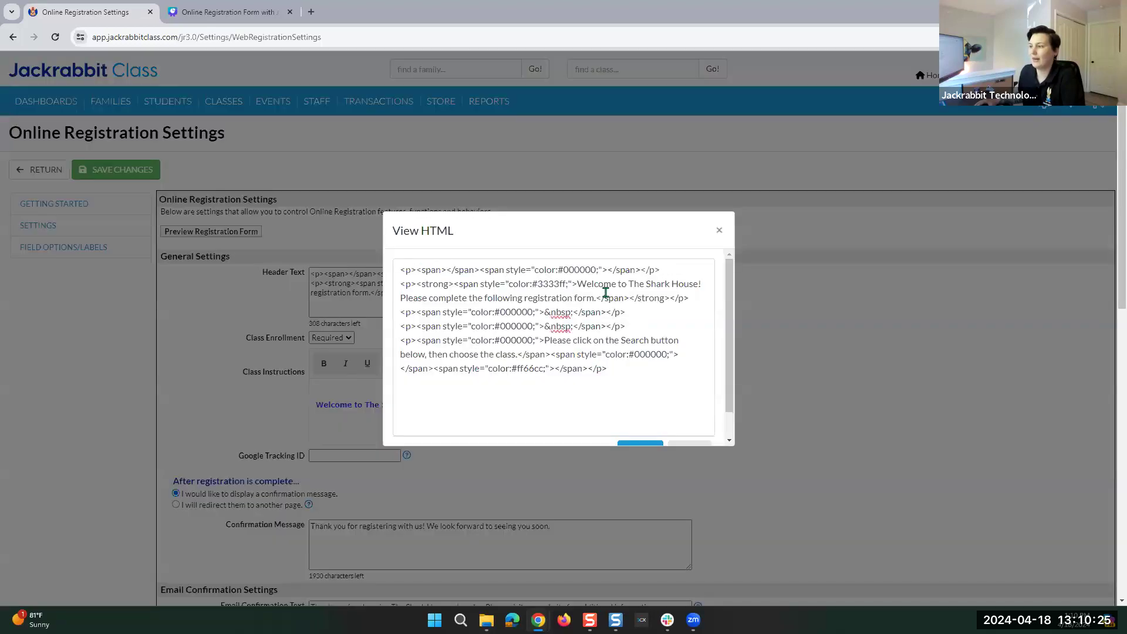
click(719, 230)
drag(558, 431, 241, 434)
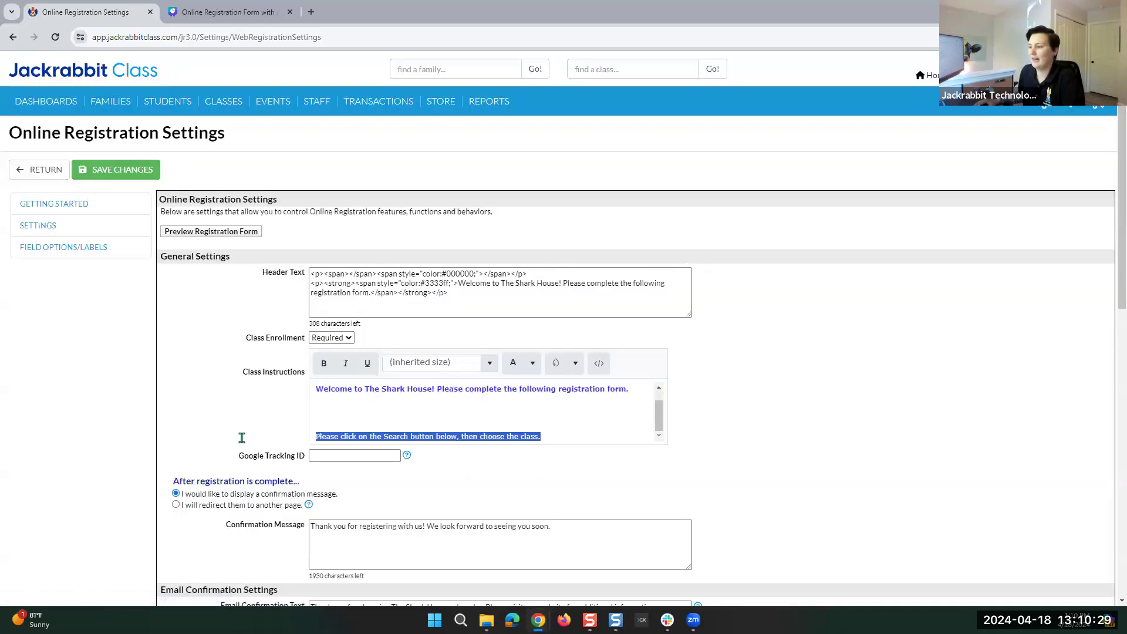
key(BackSpace)
key(BackSpace)
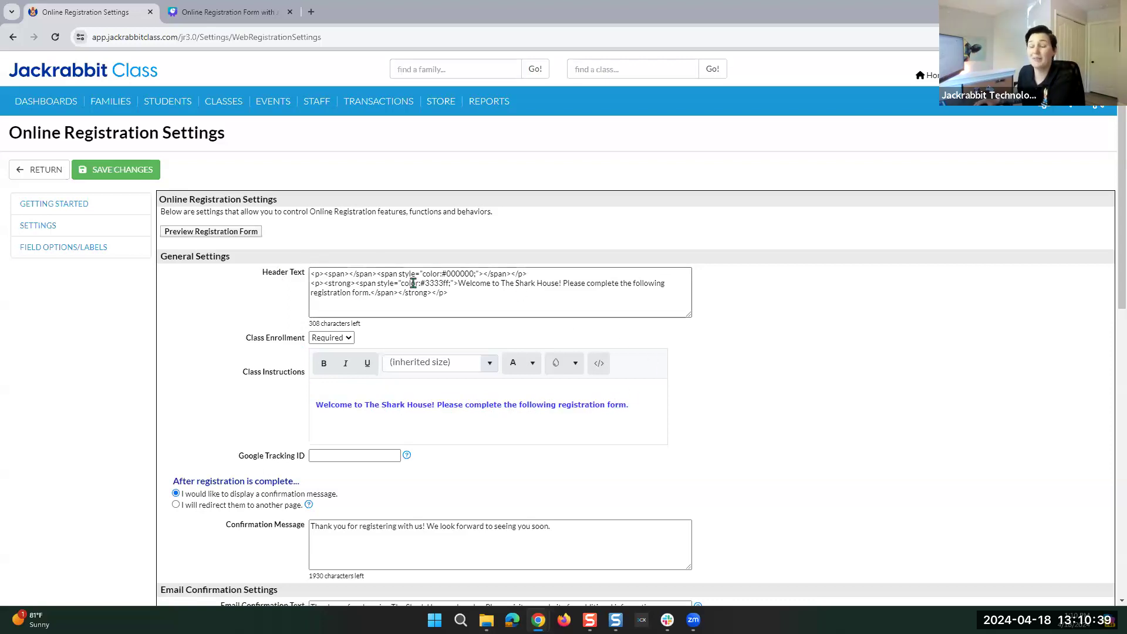
click(631, 407)
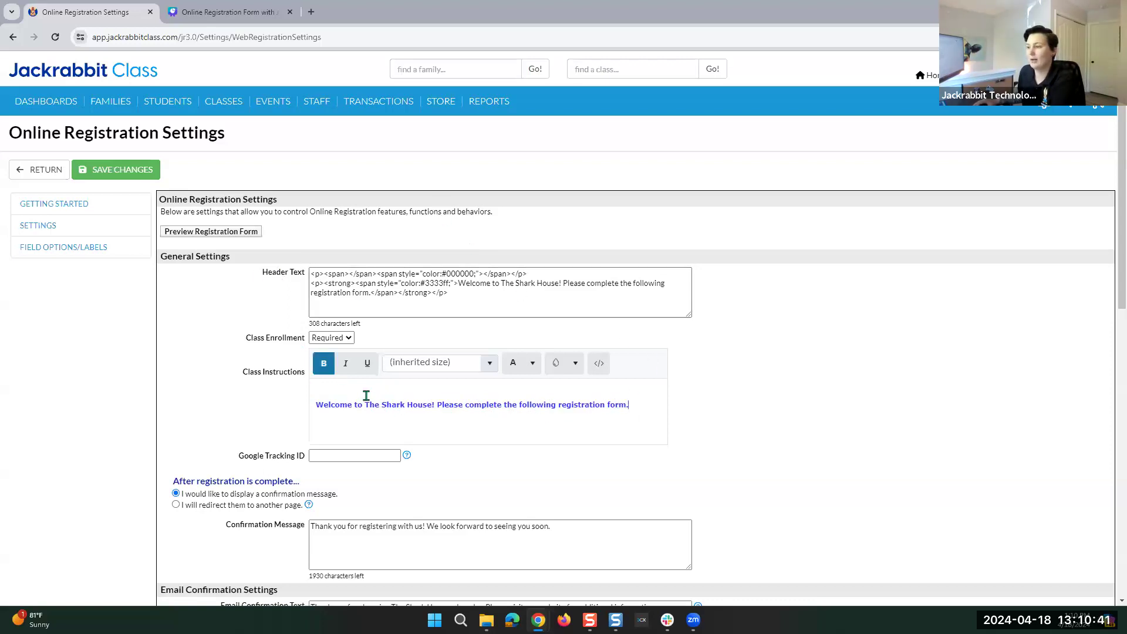
click(316, 405)
key(BackSpace)
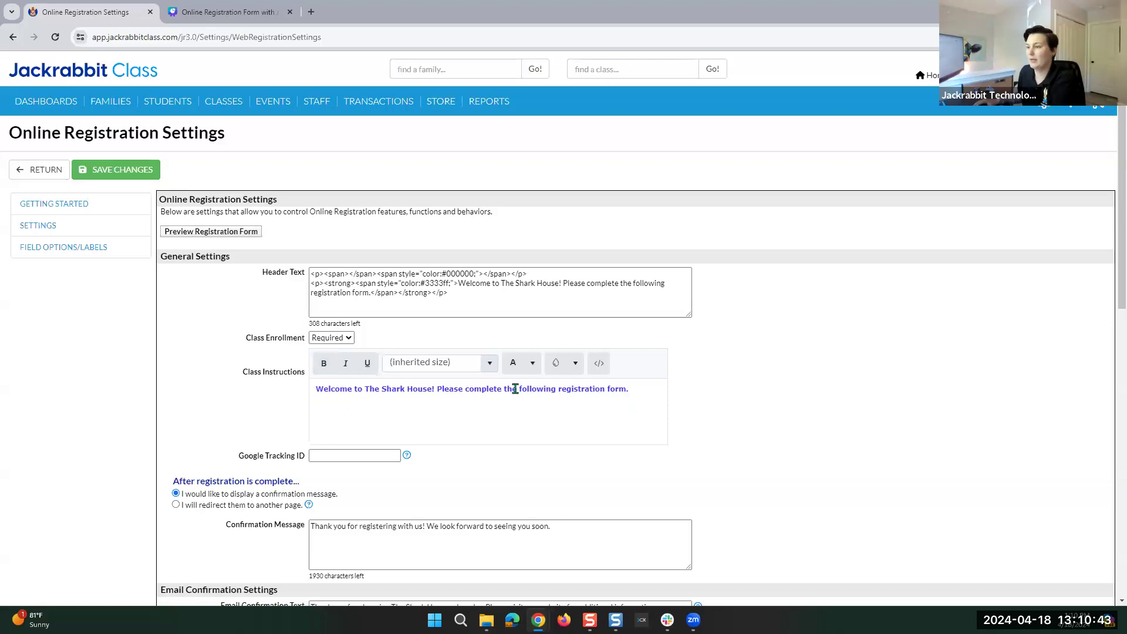
Copy the Class Instructions HTML source, apply it with Update, and delete the Header Text contents.
click(599, 368)
drag(621, 310, 394, 266)
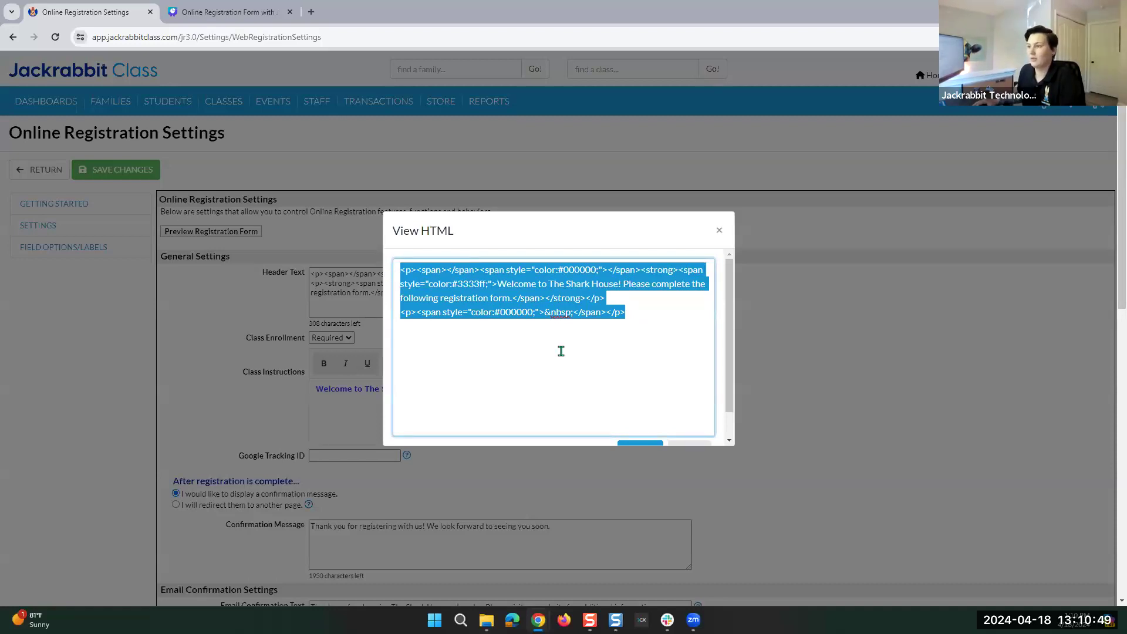
scroll(628, 374, down, 1)
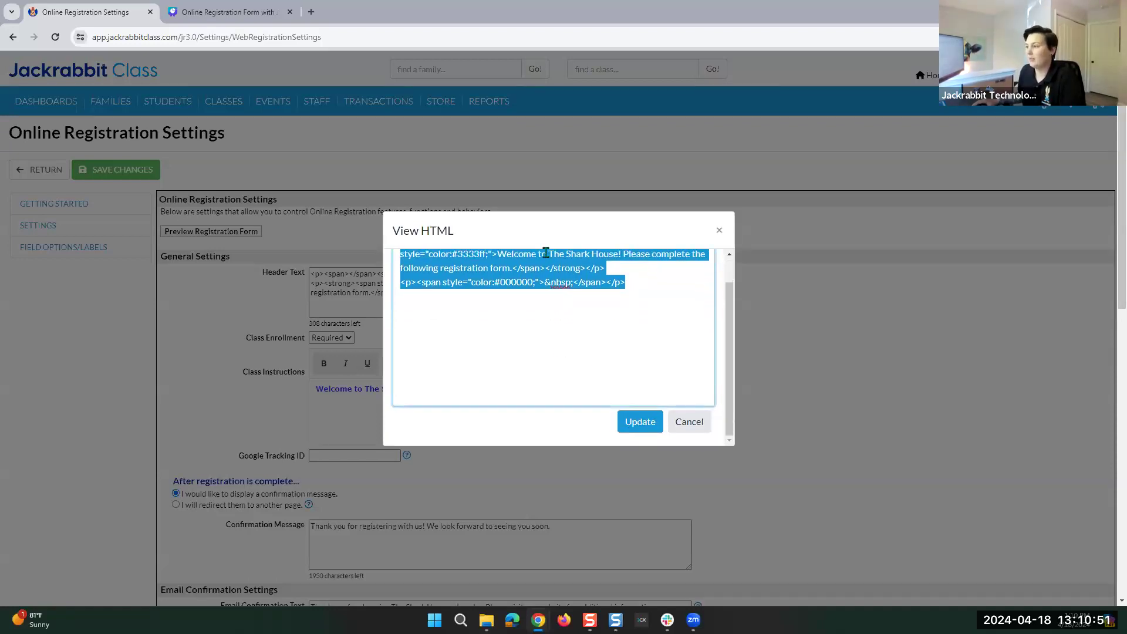
right_click(544, 259)
click(578, 327)
click(638, 421)
drag(477, 296, 291, 251)
key(BackSpace)
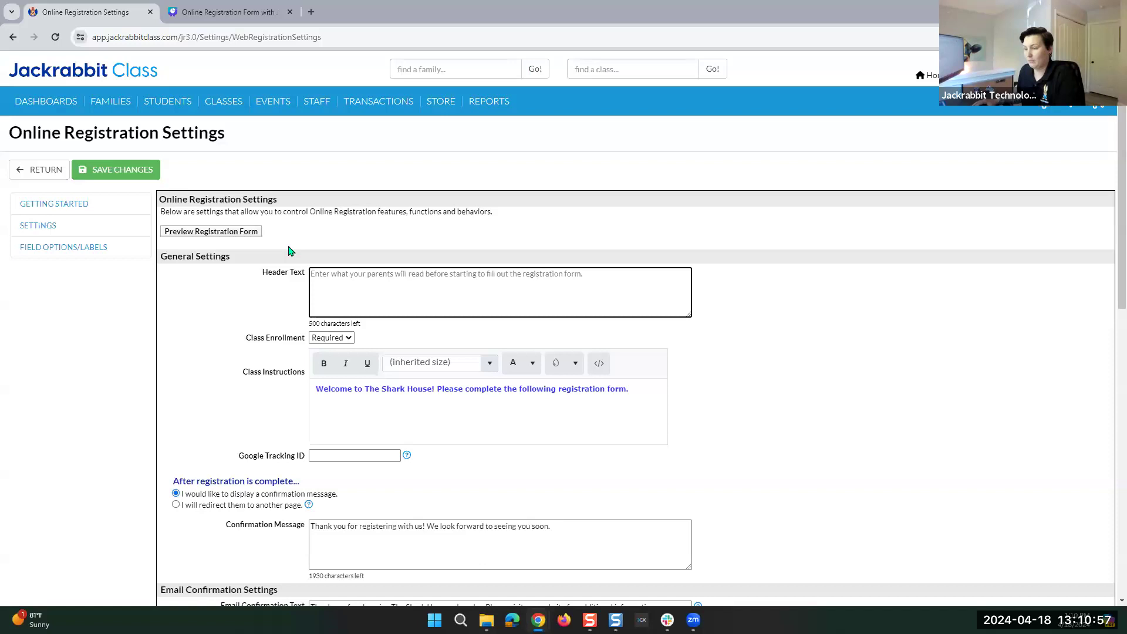
Try the copied HTML in Header Text, clear it again, and colour the welcome line pink.
key(ctrl+v)
drag(498, 293, 272, 270)
key(BackSpace)
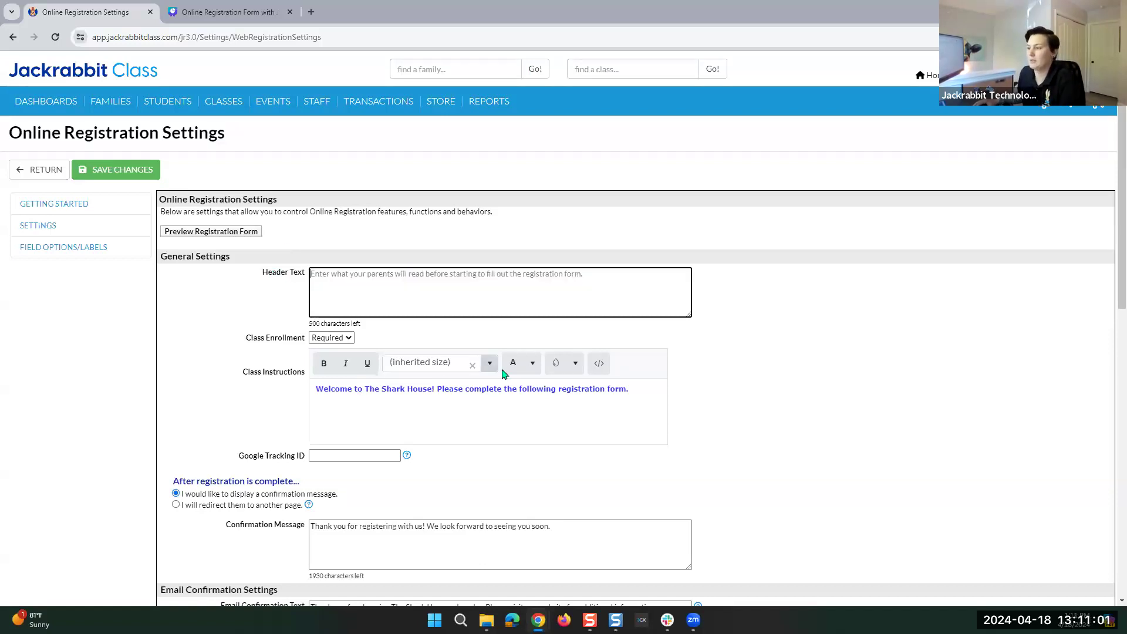
click(532, 364)
click(378, 434)
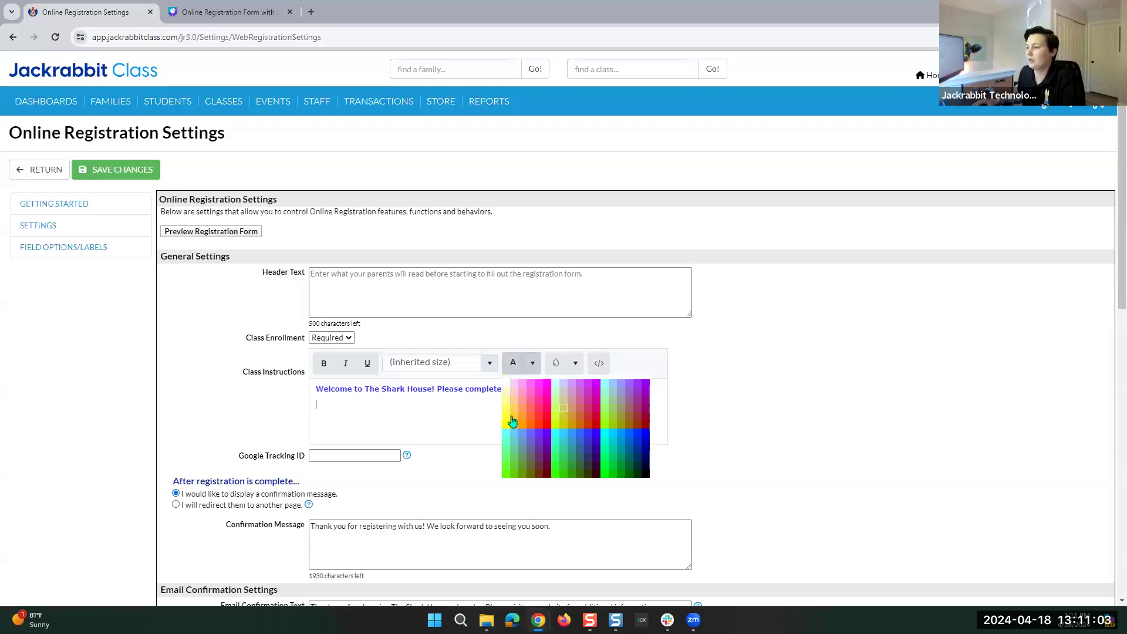
drag(311, 391, 491, 398)
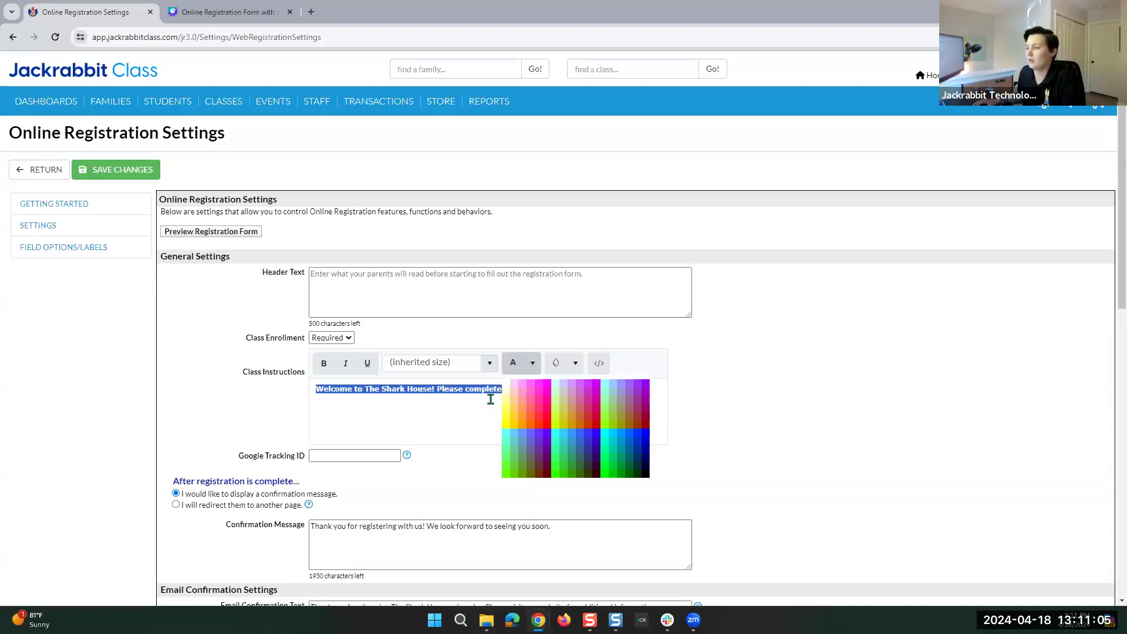
click(532, 363)
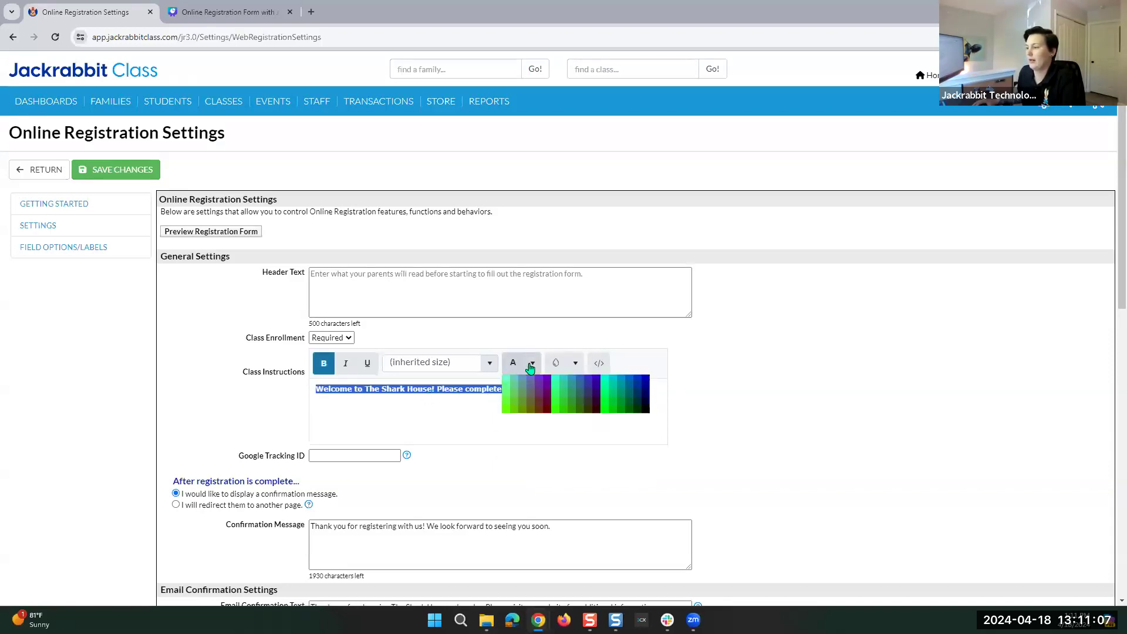
click(539, 394)
click(463, 421)
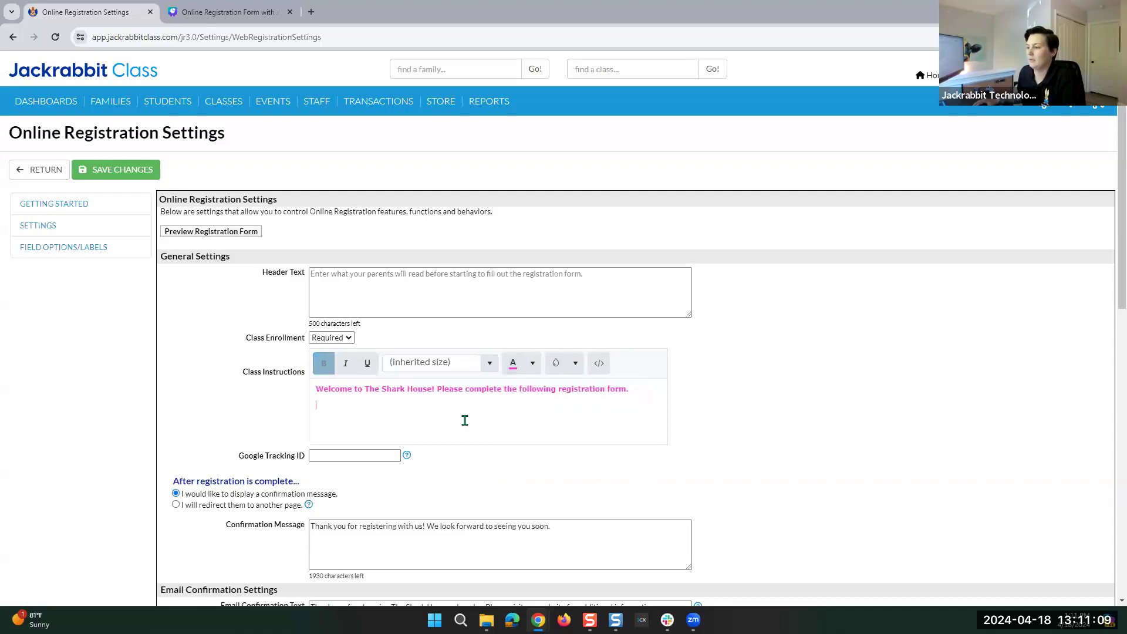
Copy the pink welcome message's HTML source and paste it into the Header Text box.
drag(615, 385, 287, 380)
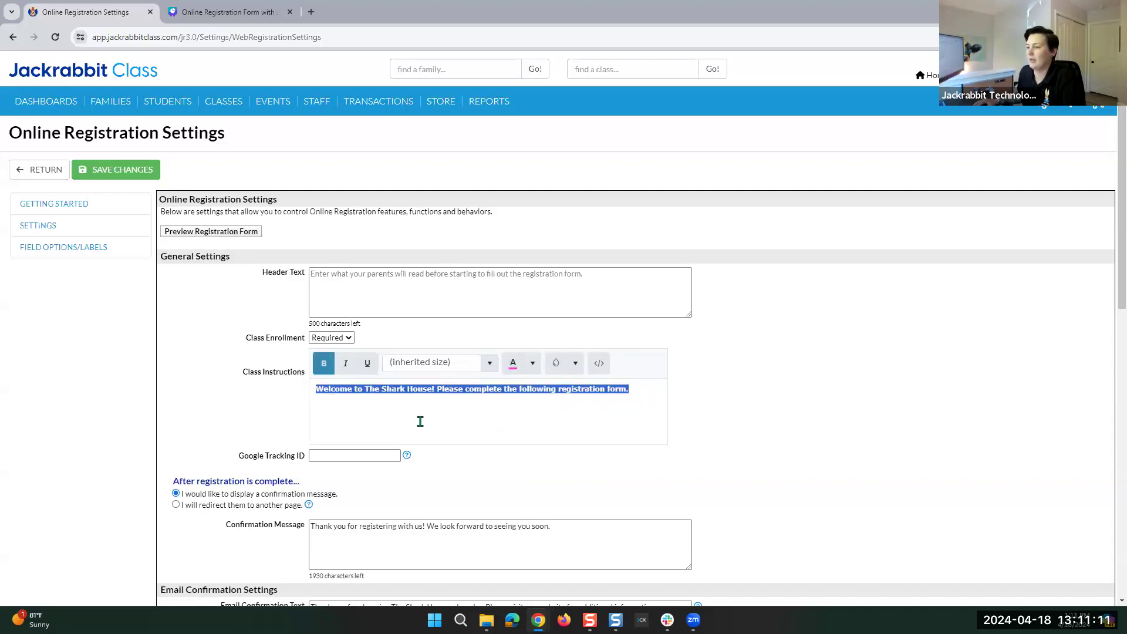
click(518, 399)
click(600, 364)
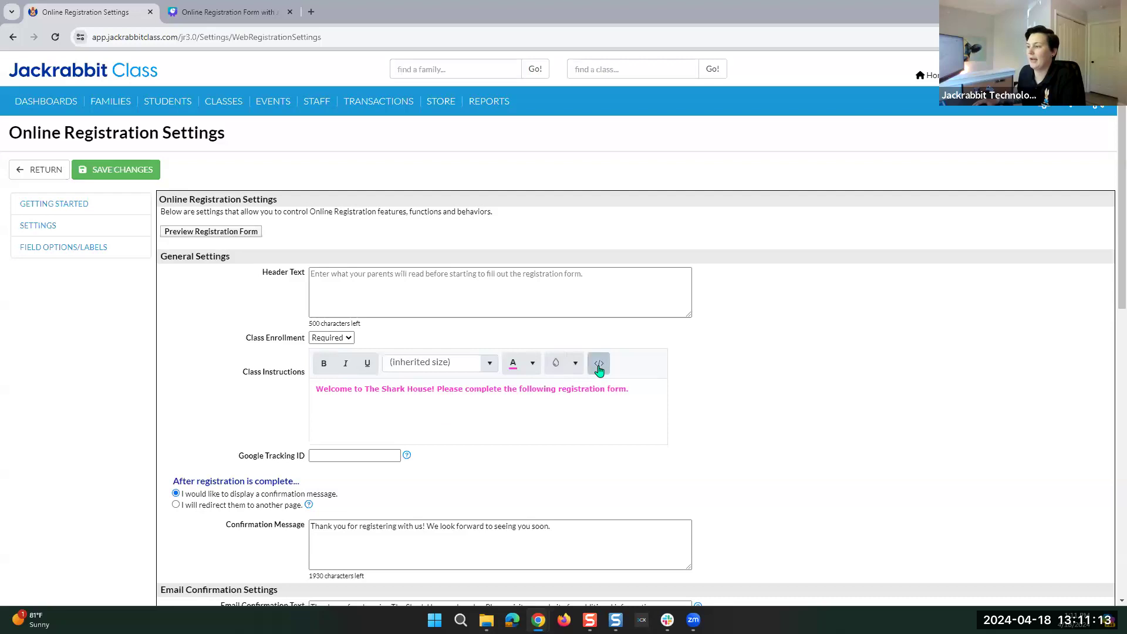
drag(621, 321, 392, 267)
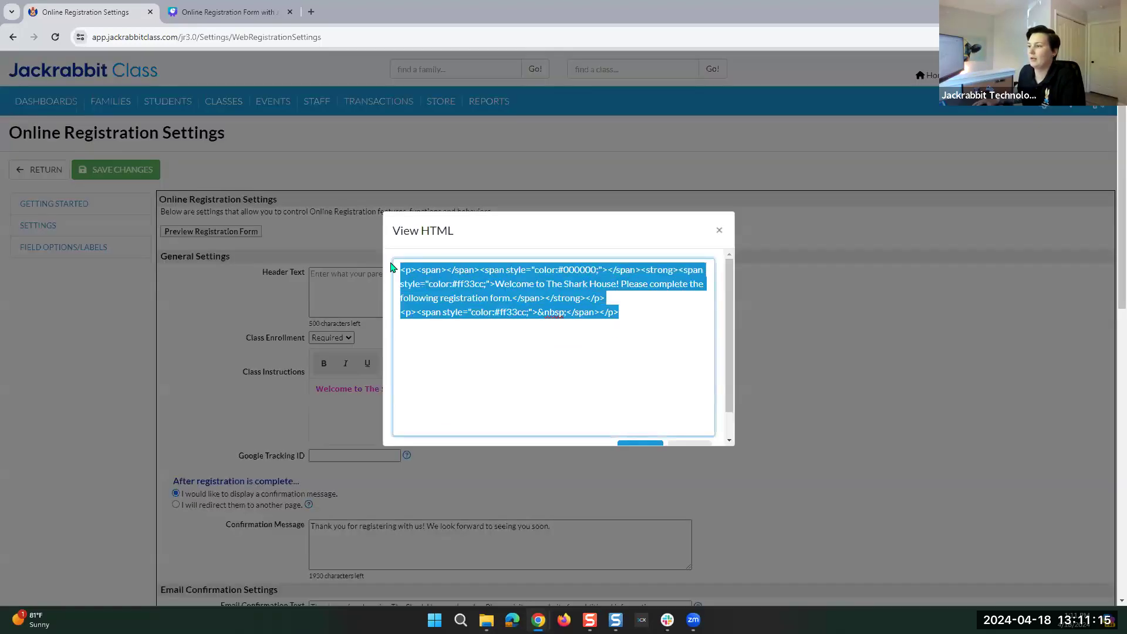
scroll(559, 348, down, 1)
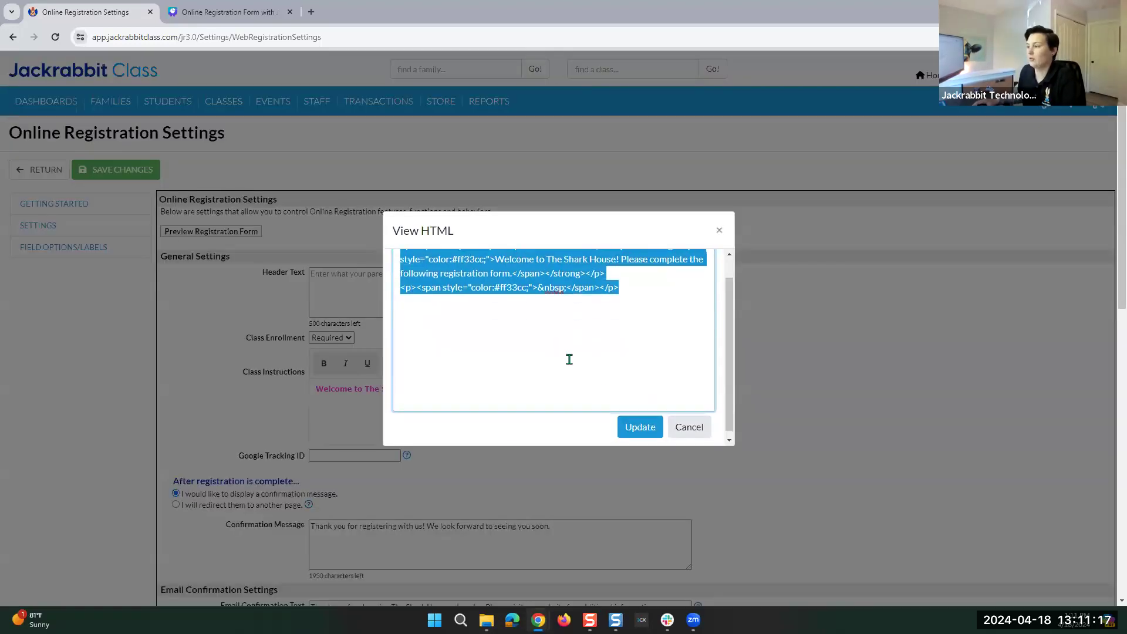
click(687, 421)
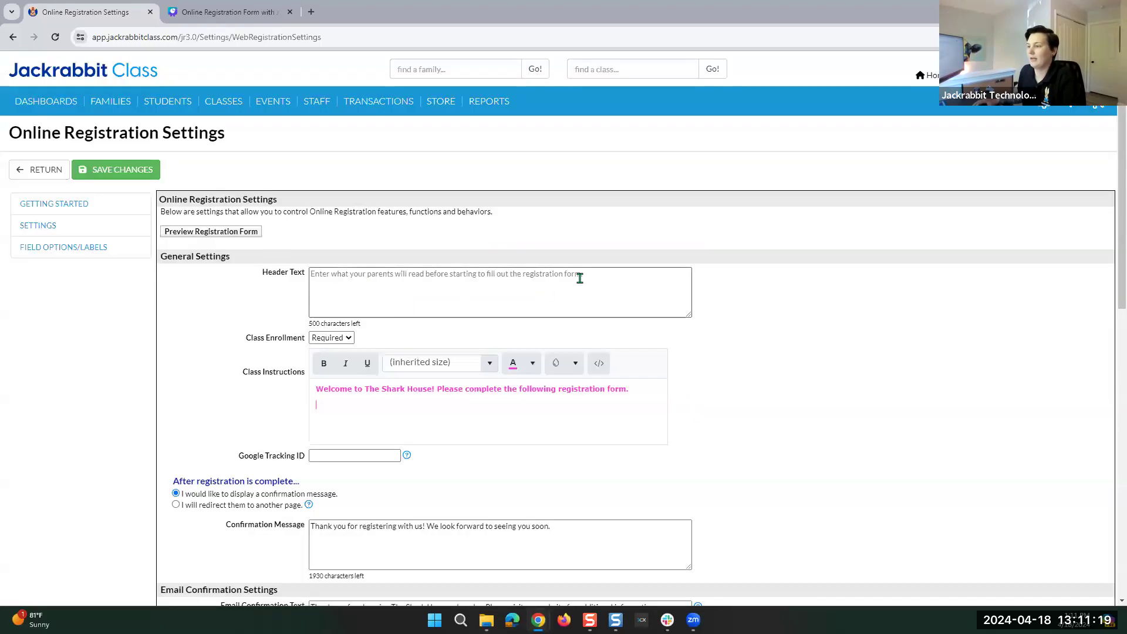
click(606, 280)
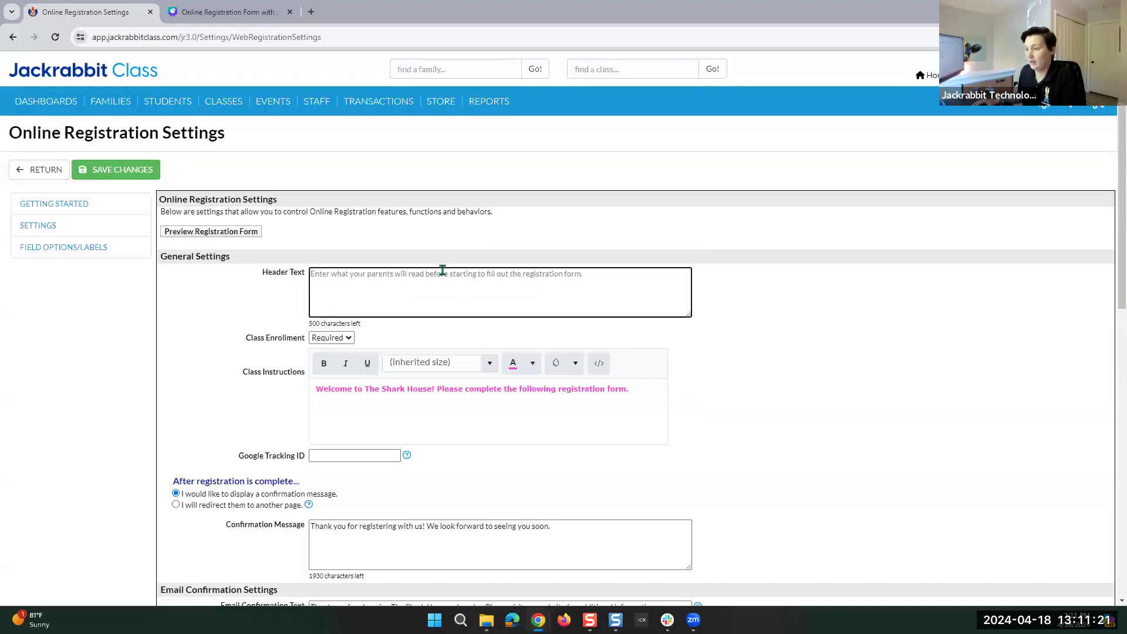
key(ctrl+v)
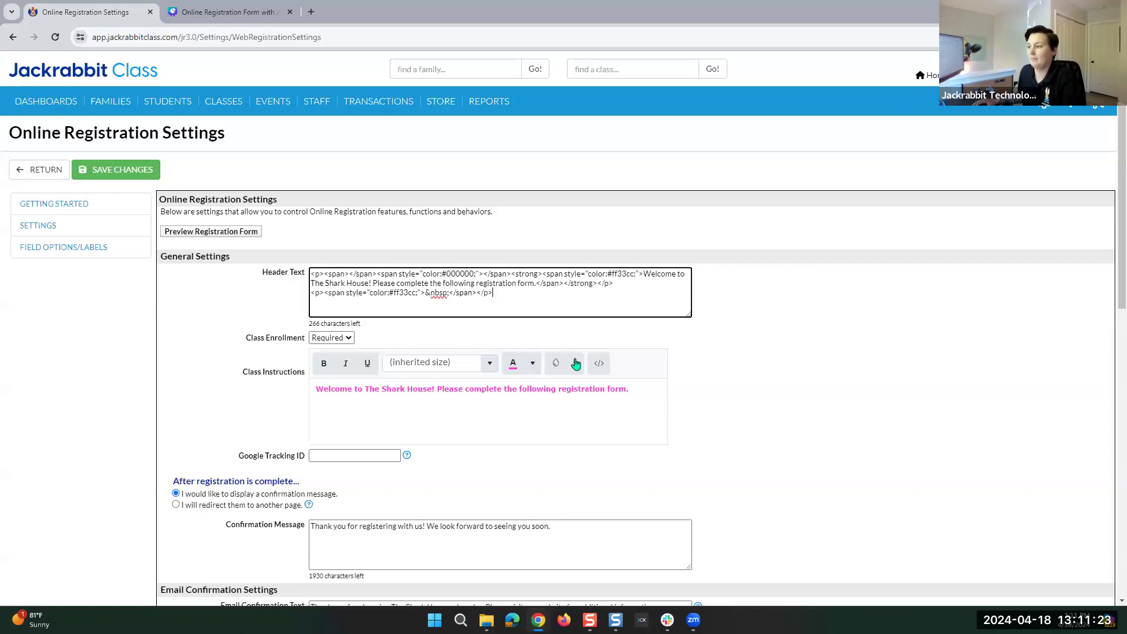
Save the registration settings and preview the form to check the pink welcome header.
click(634, 396)
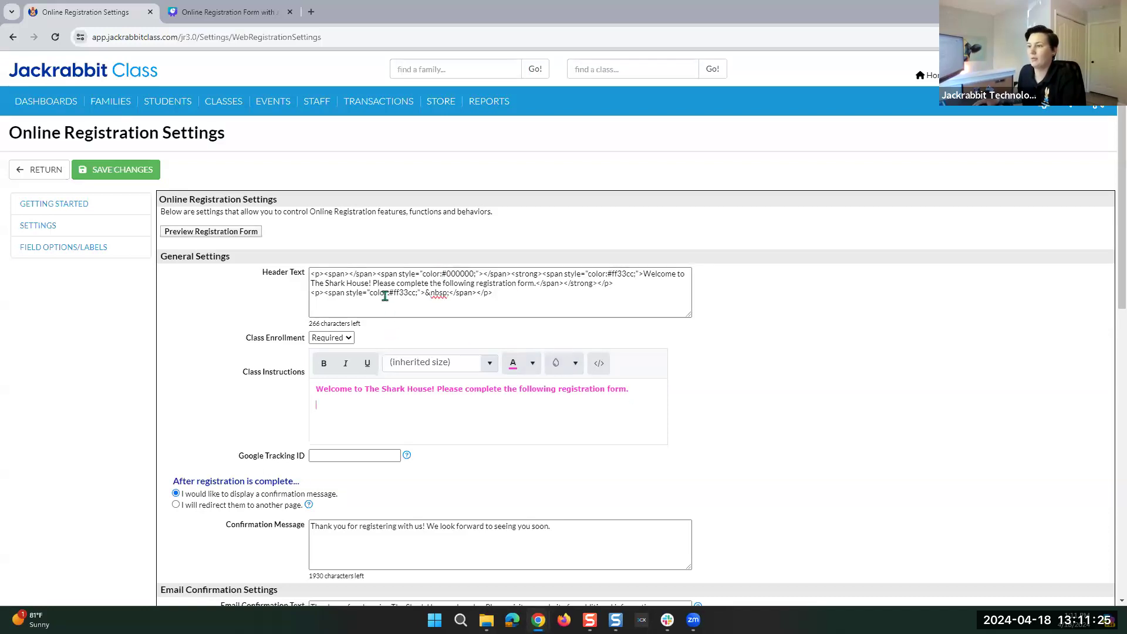
click(135, 171)
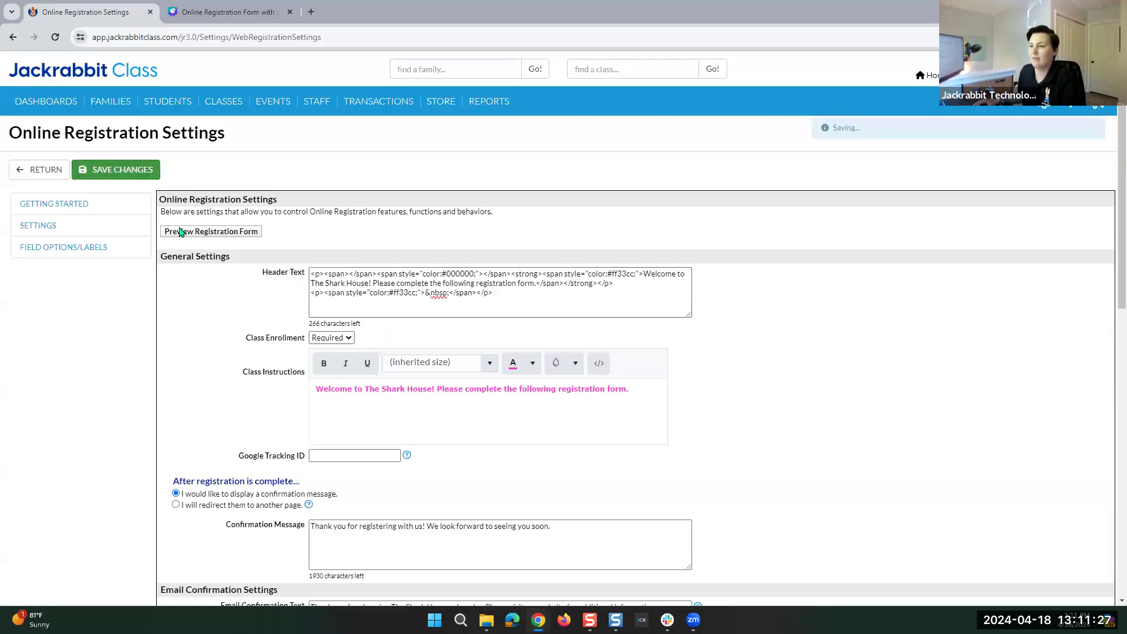
click(200, 235)
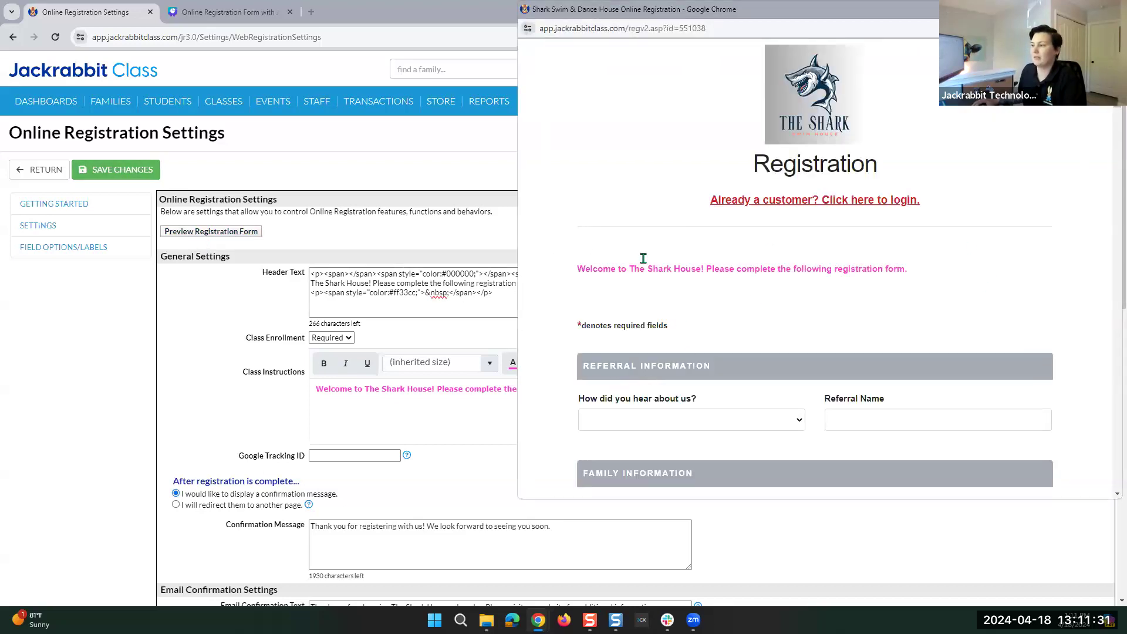
click(326, 440)
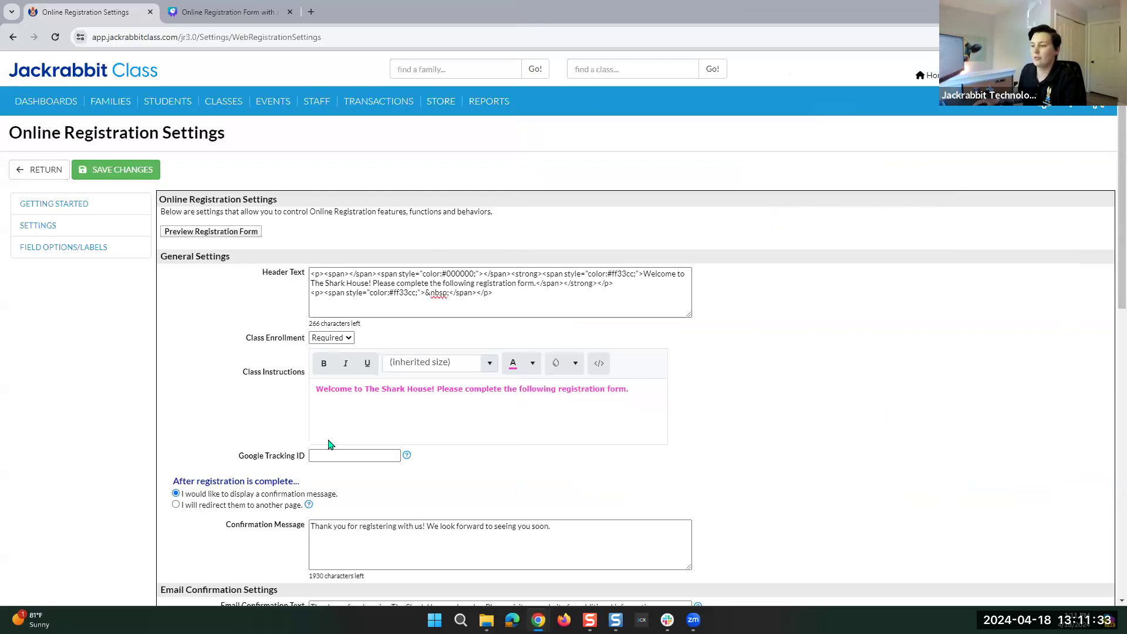
Replace the Class Instructions welcome text with the copied Confirmation Message thank-you sentence.
scroll(327, 443, down, 1)
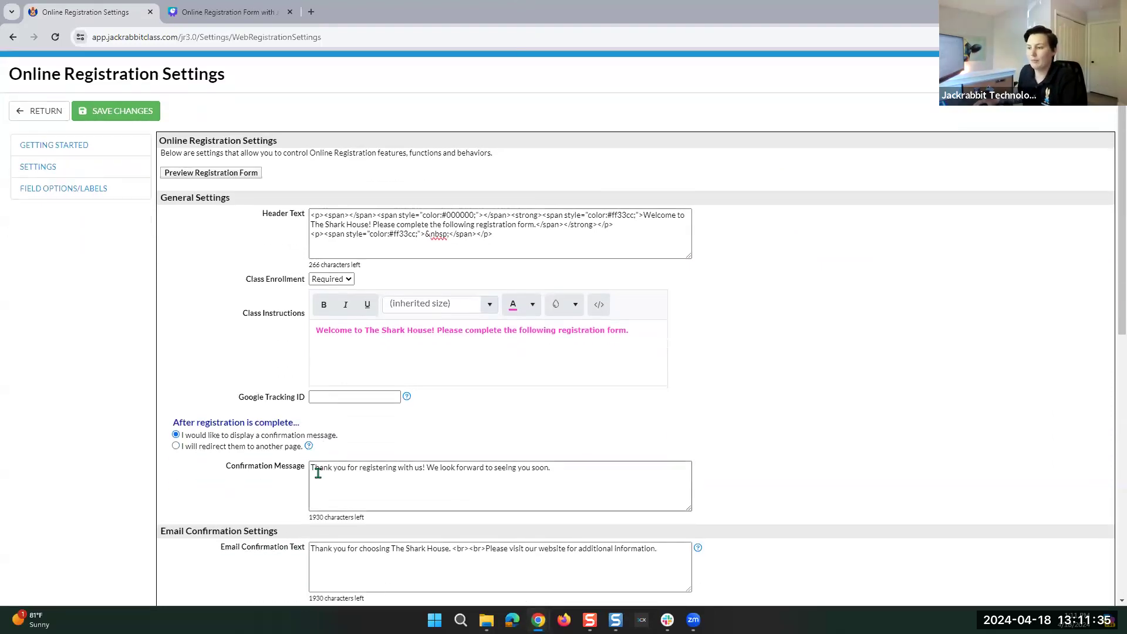
drag(556, 468, 280, 476)
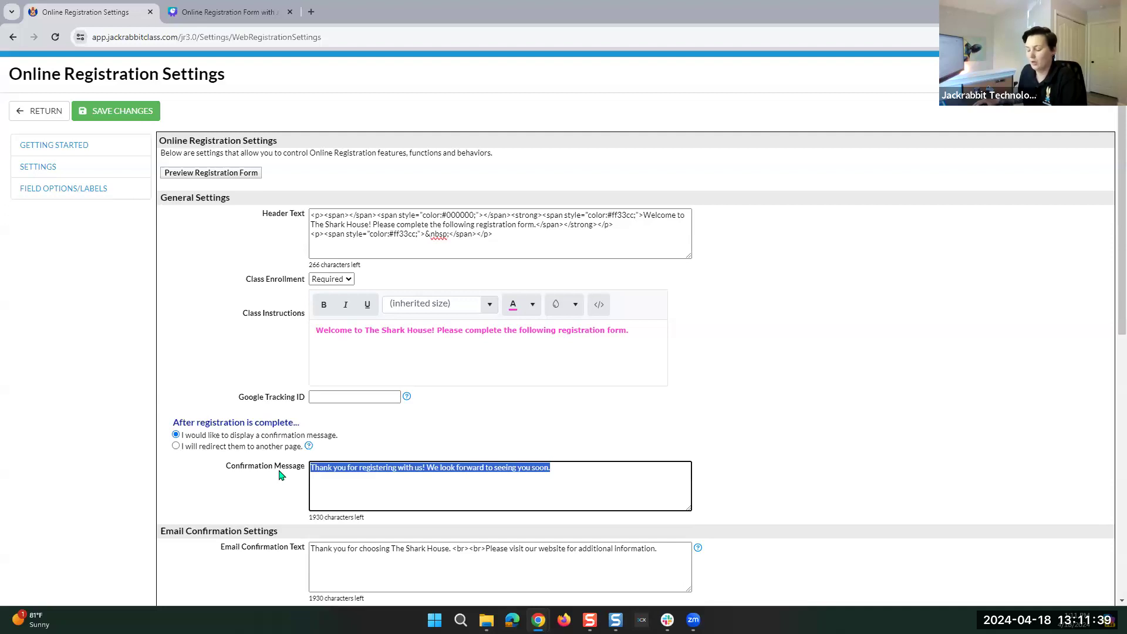
drag(631, 330, 313, 329)
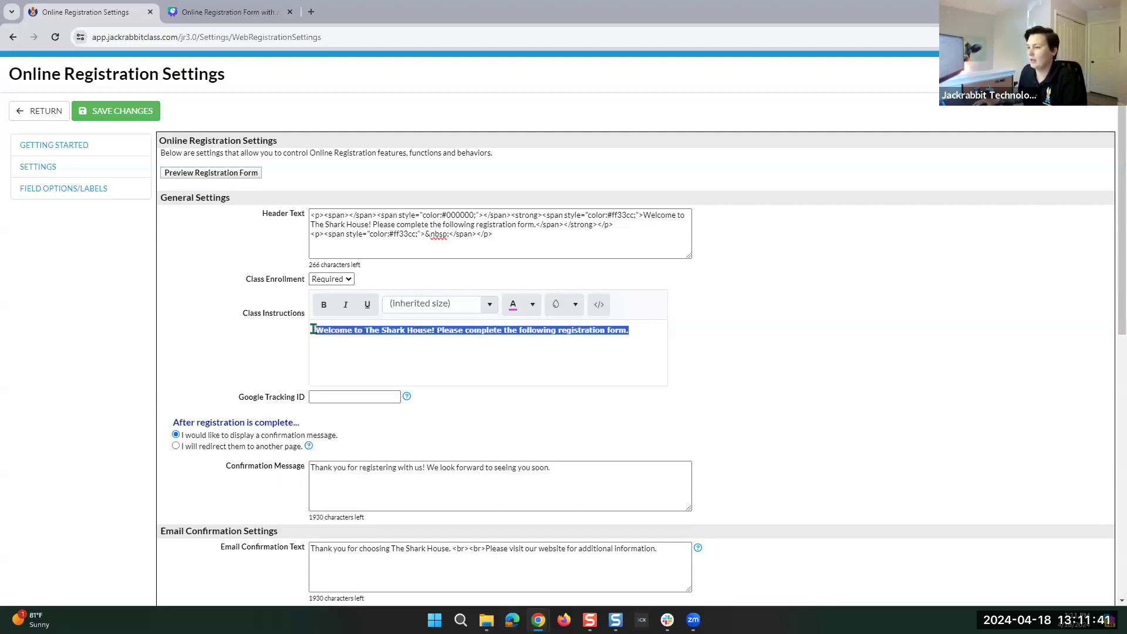
key(BackSpace)
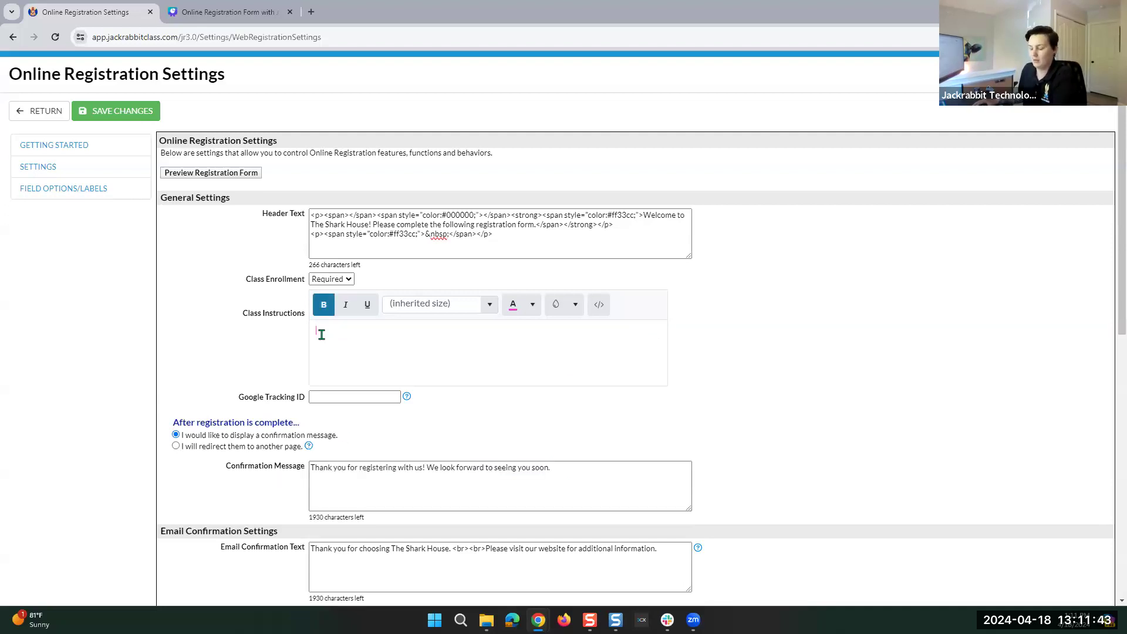
key(ctrl+v)
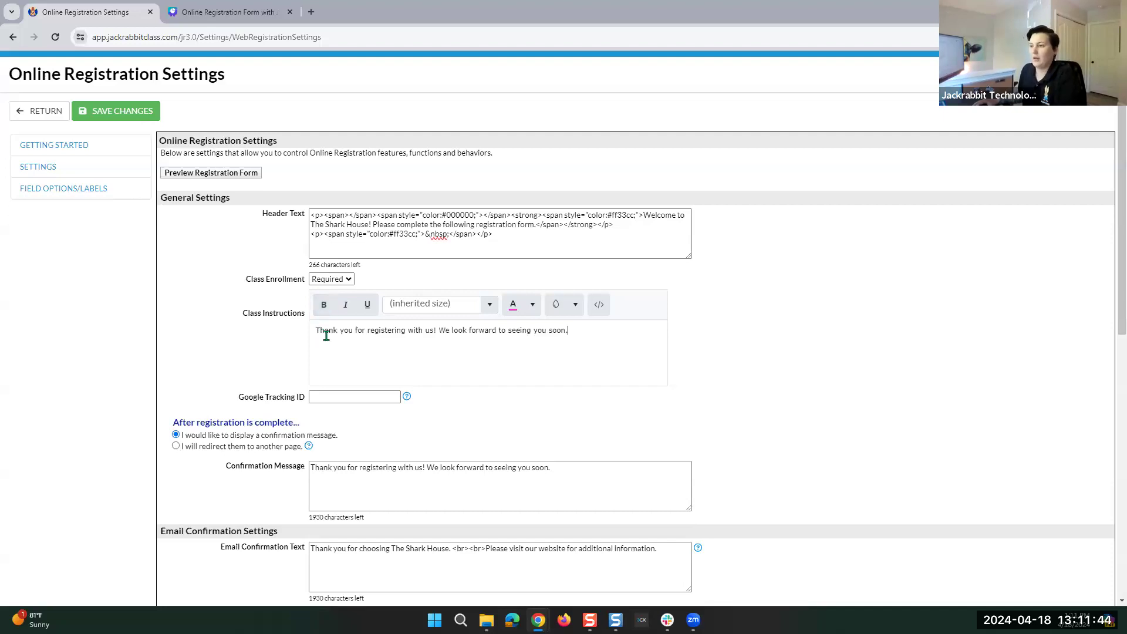
Make the thank-you sentence in Class Instructions green (#339900) and bold.
click(532, 304)
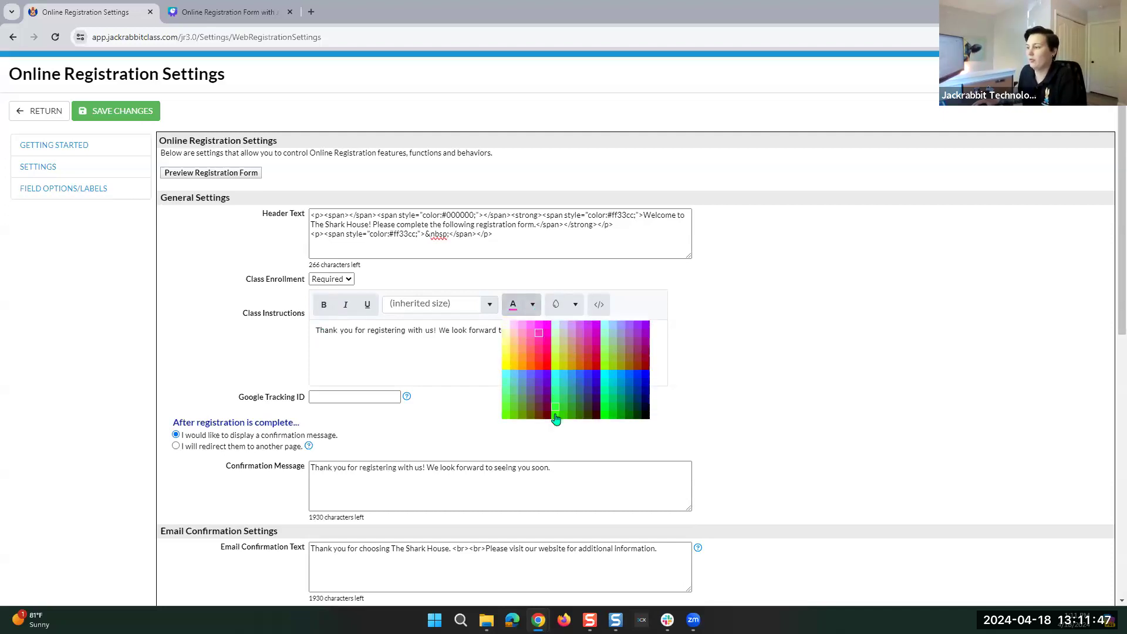
click(573, 415)
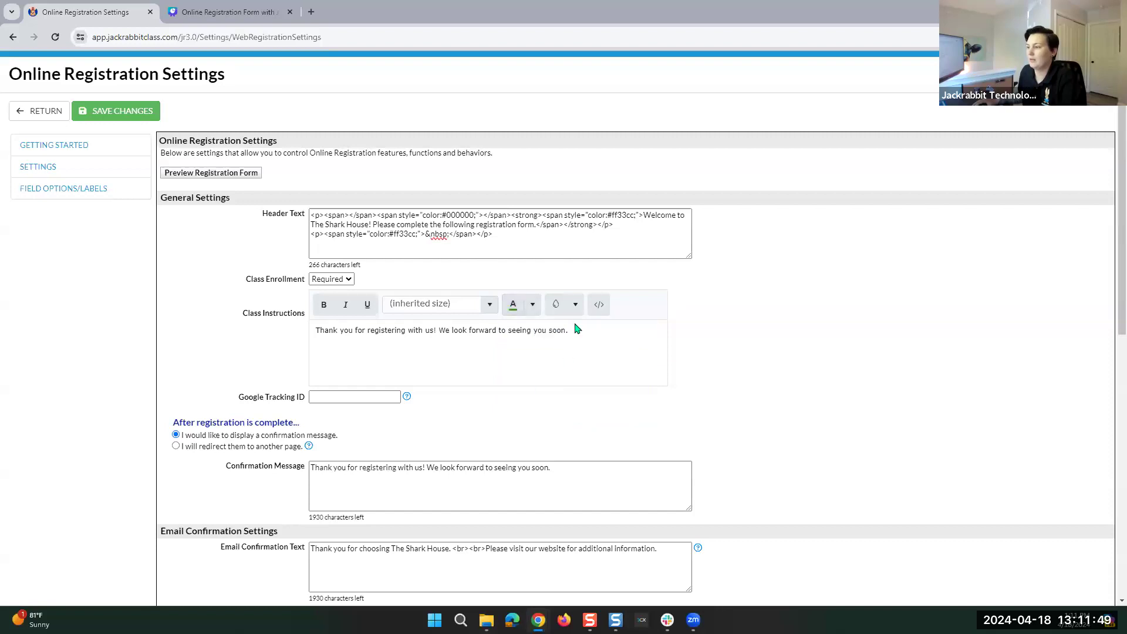
drag(569, 330, 313, 330)
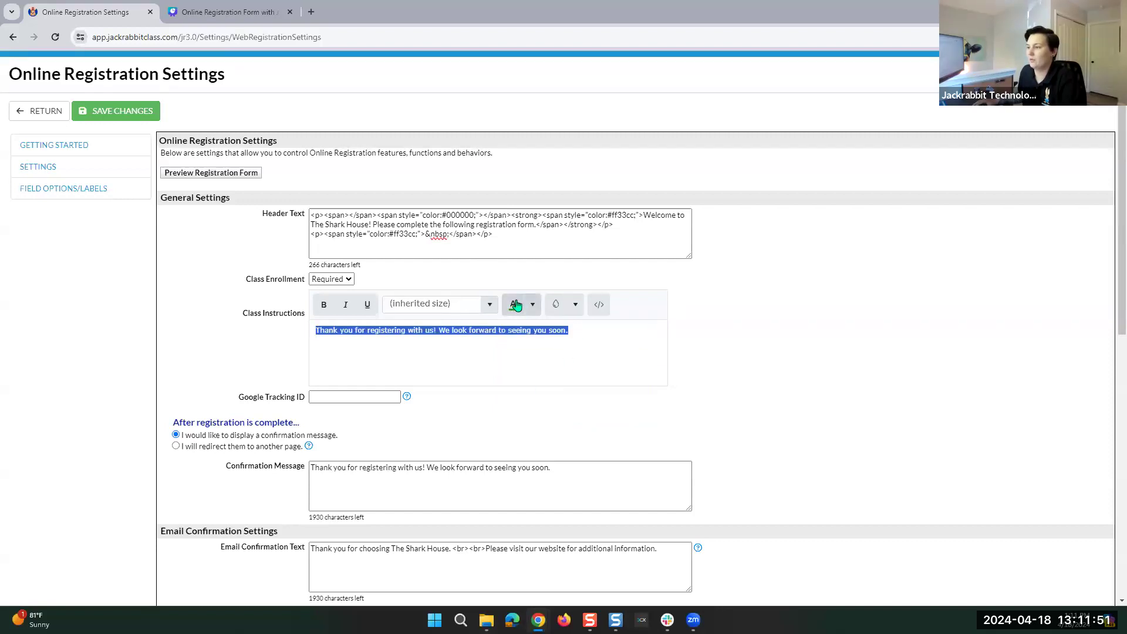
click(324, 304)
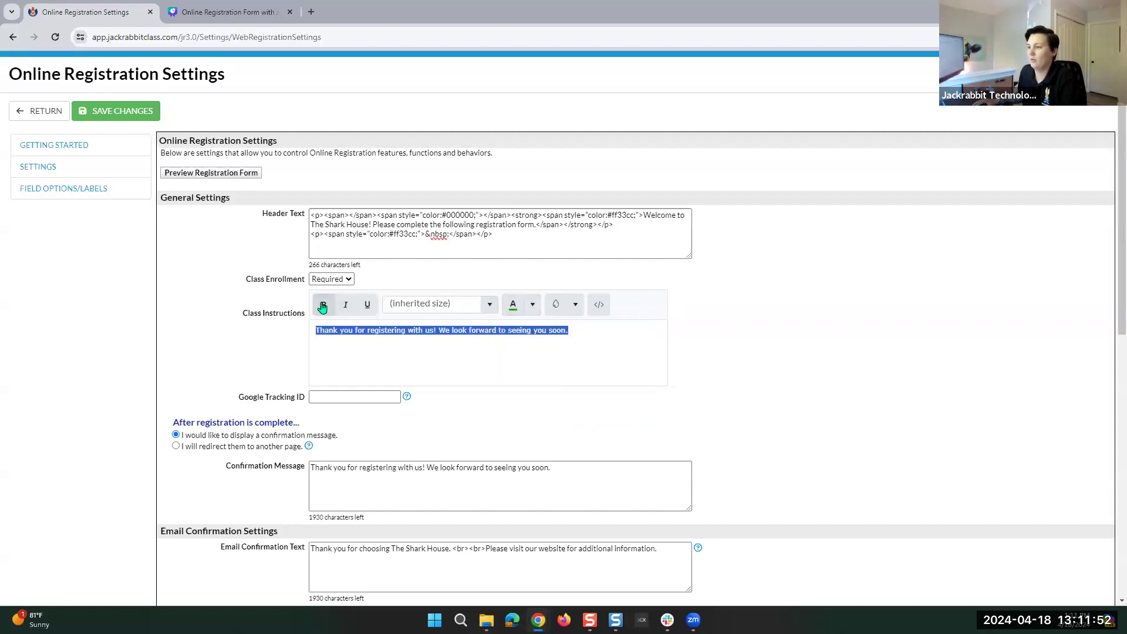
click(605, 331)
drag(605, 330, 314, 329)
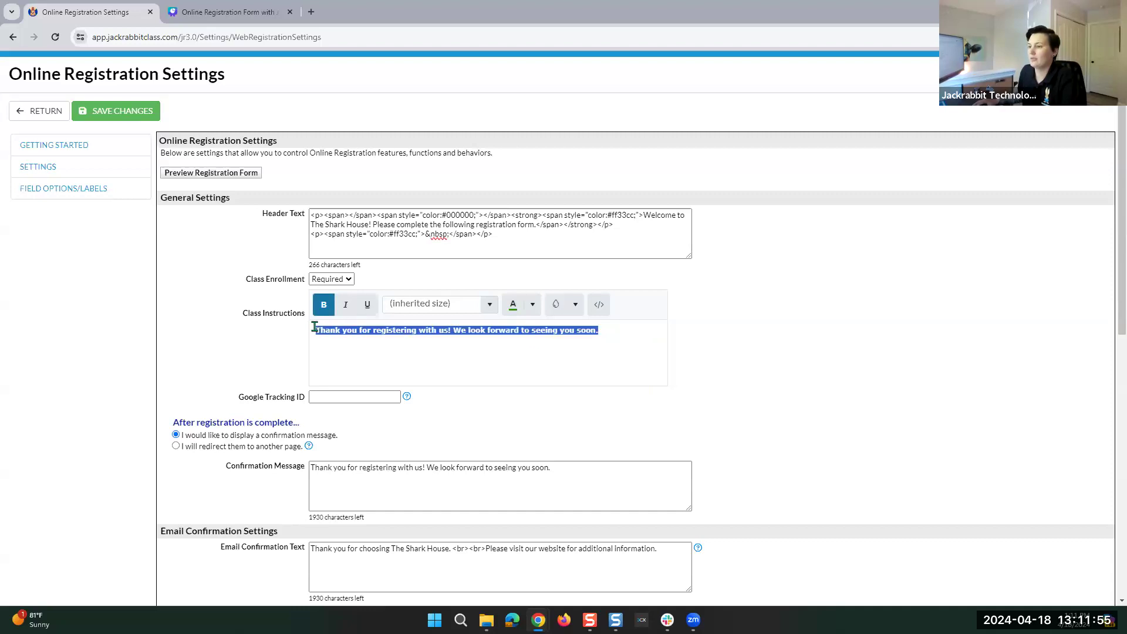
Copy the Class Instructions HTML source and select the Confirmation Message text.
click(599, 304)
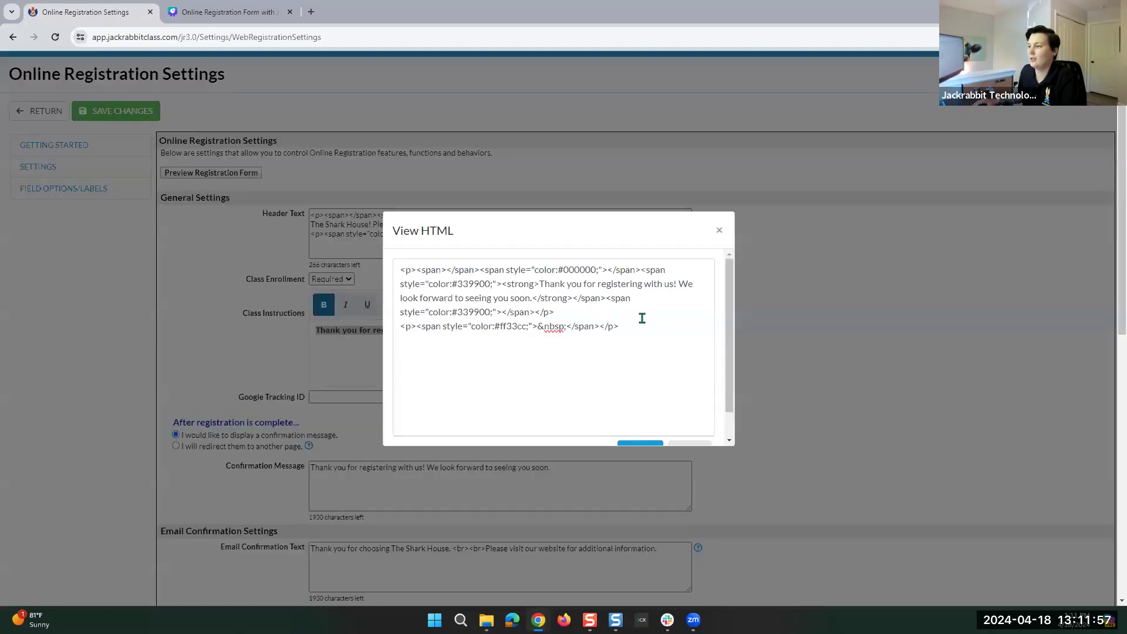
key(ctrl+a)
key(ctrl+c)
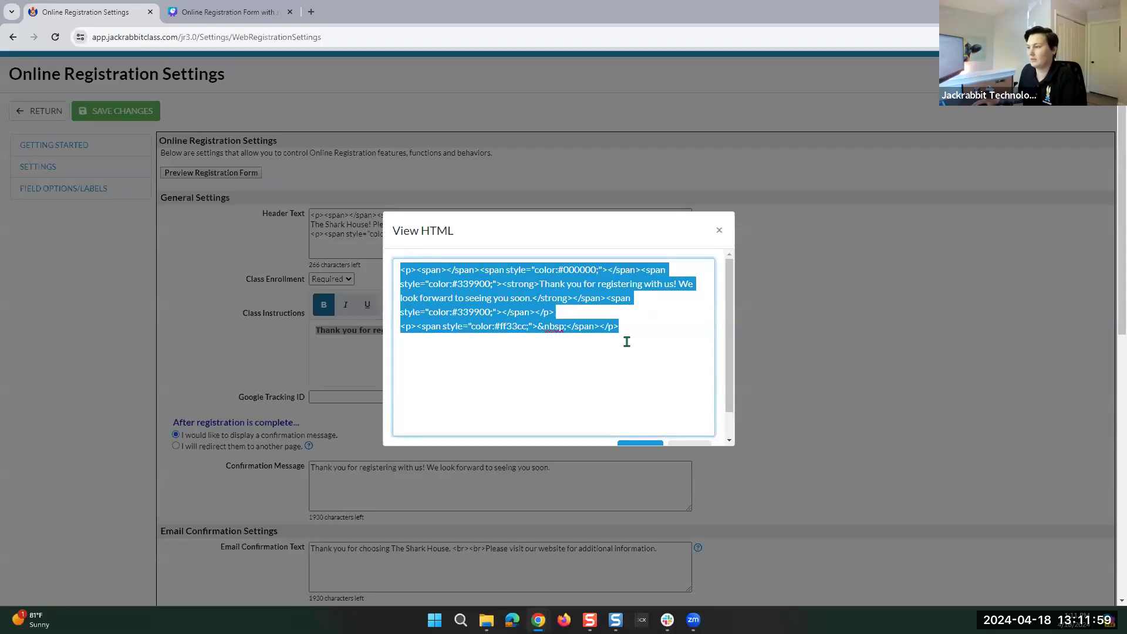
scroll(660, 404, down, 1)
click(640, 421)
drag(566, 469, 229, 473)
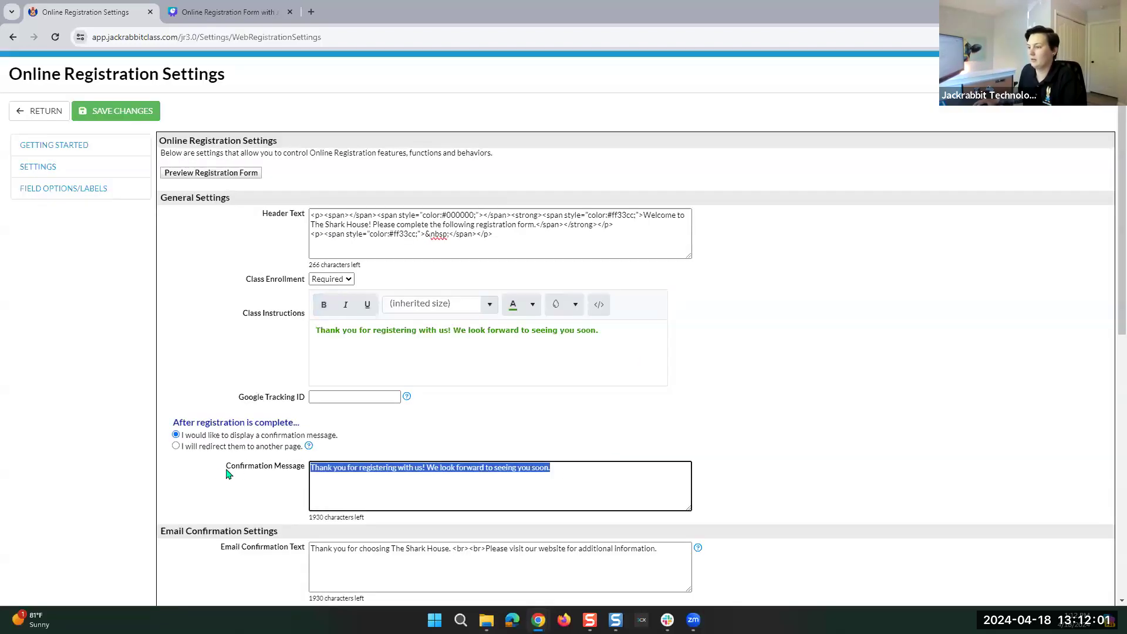
Paste the bold green (#339900) thank-you HTML over the Confirmation Message, leaving 1736 characters.
key(ctrl+v)
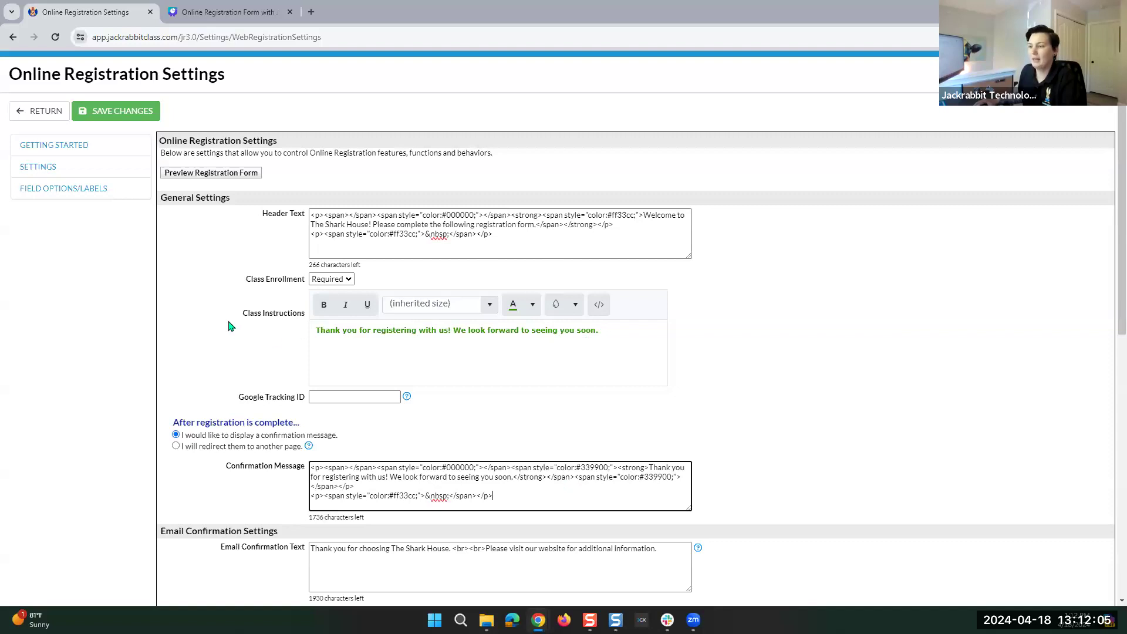
click(617, 330)
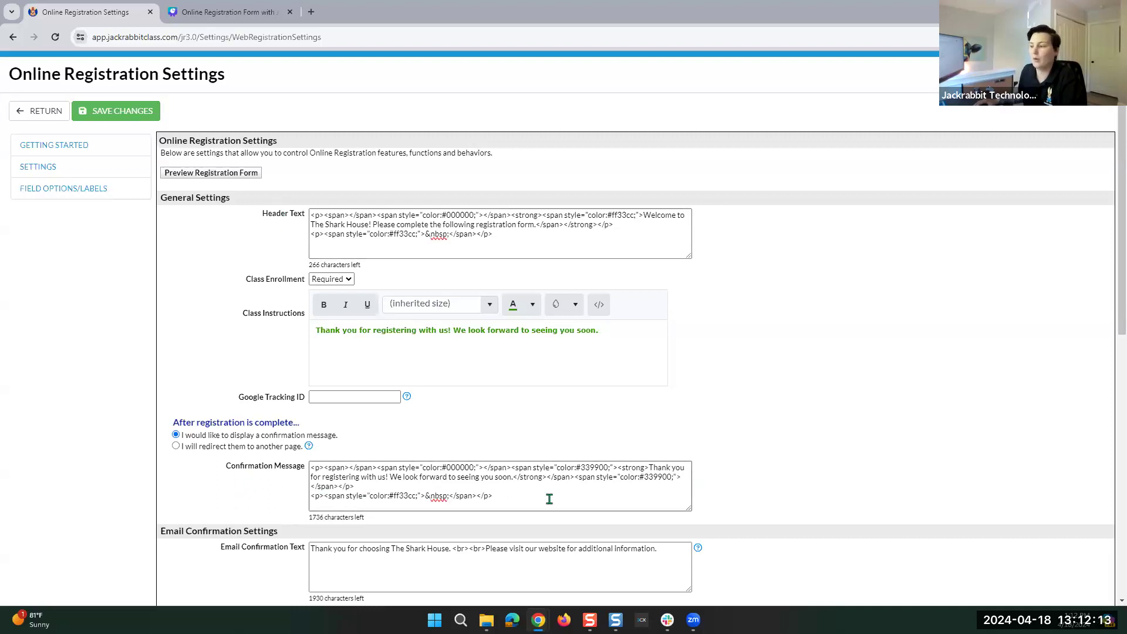
drag(614, 333, 201, 329)
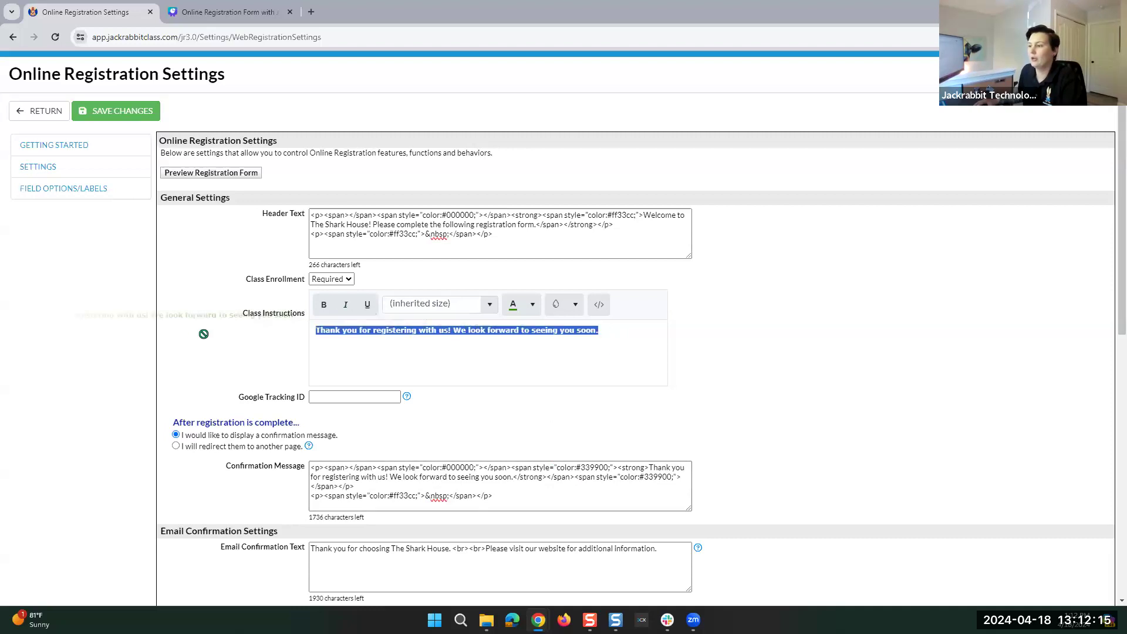
Replace Class Instructions with 'Please view the below classes, & select the one ou would like to rnroll in!'.
key(BackSpace)
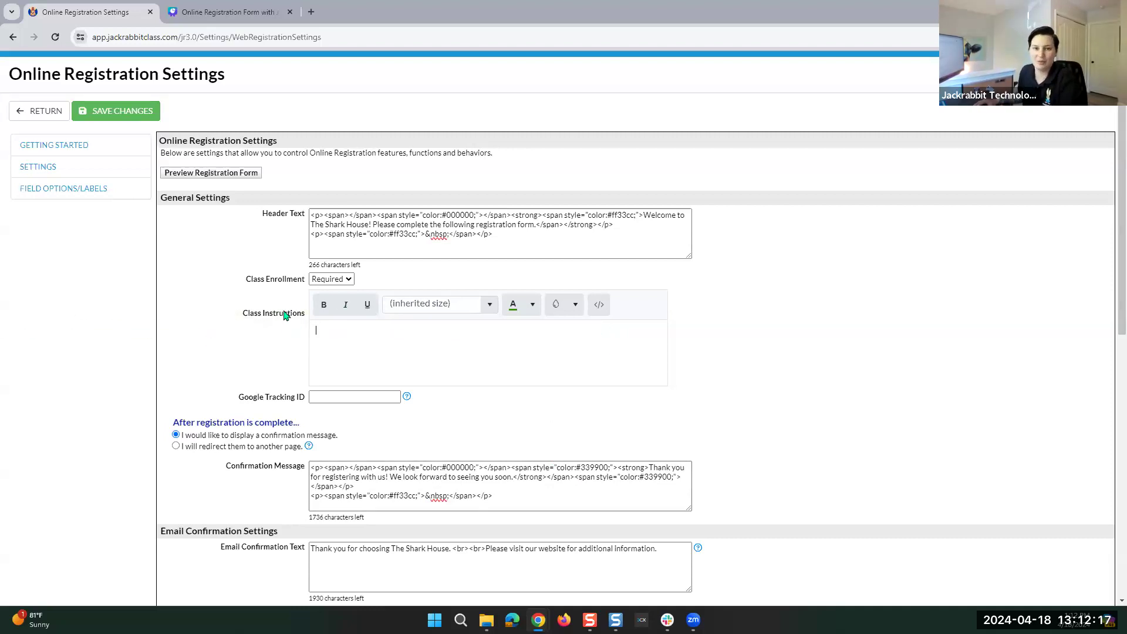
text(Please view the below classe)
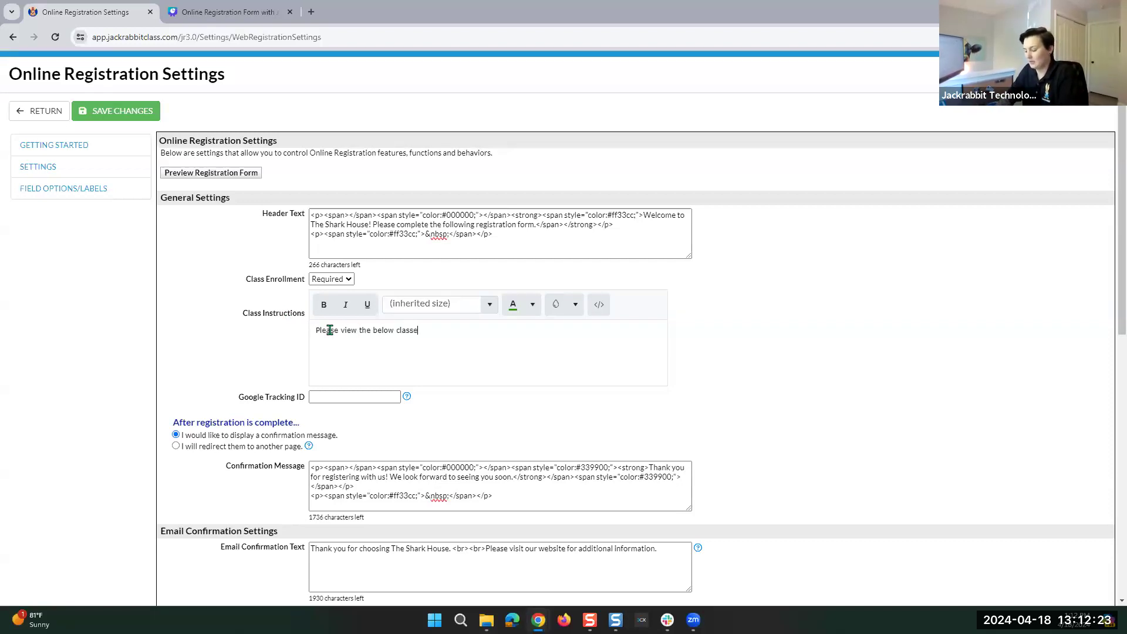
text(s, & select the one )
text(ou would lik)
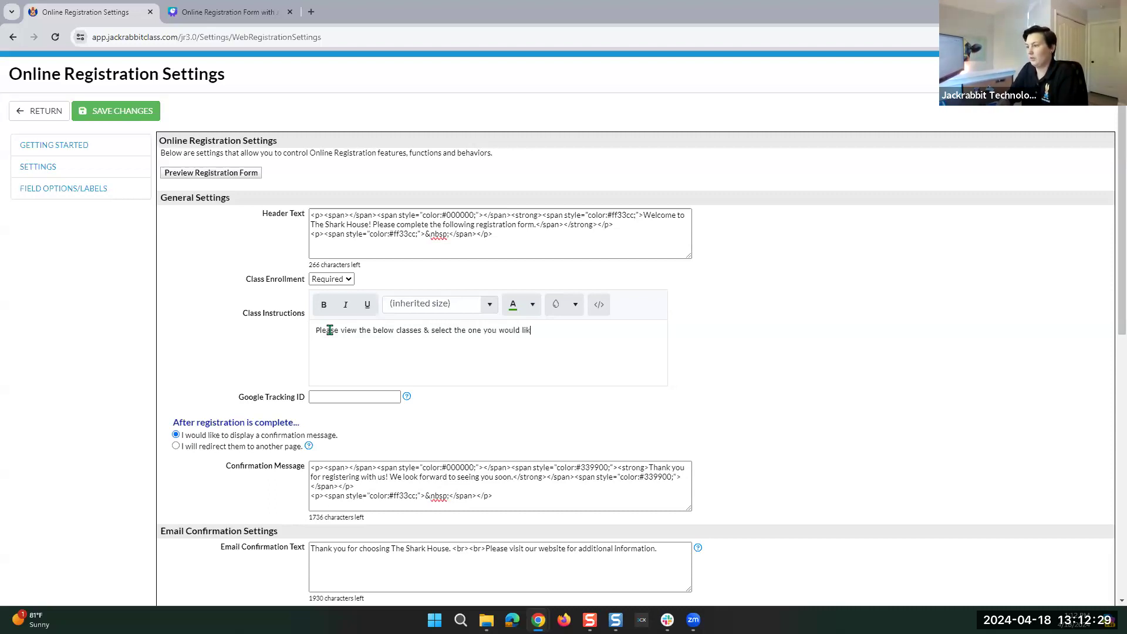
text(e to rnroll in!)
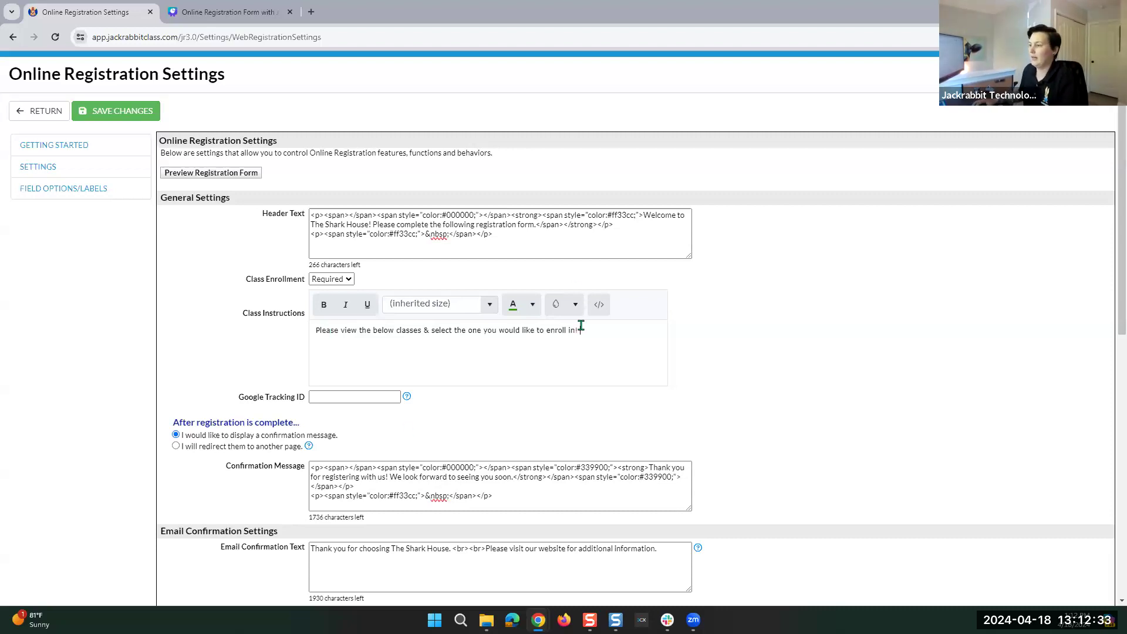
drag(581, 330, 233, 362)
Make the instructions bold black text on a pale-yellow background and save the settings.
click(324, 304)
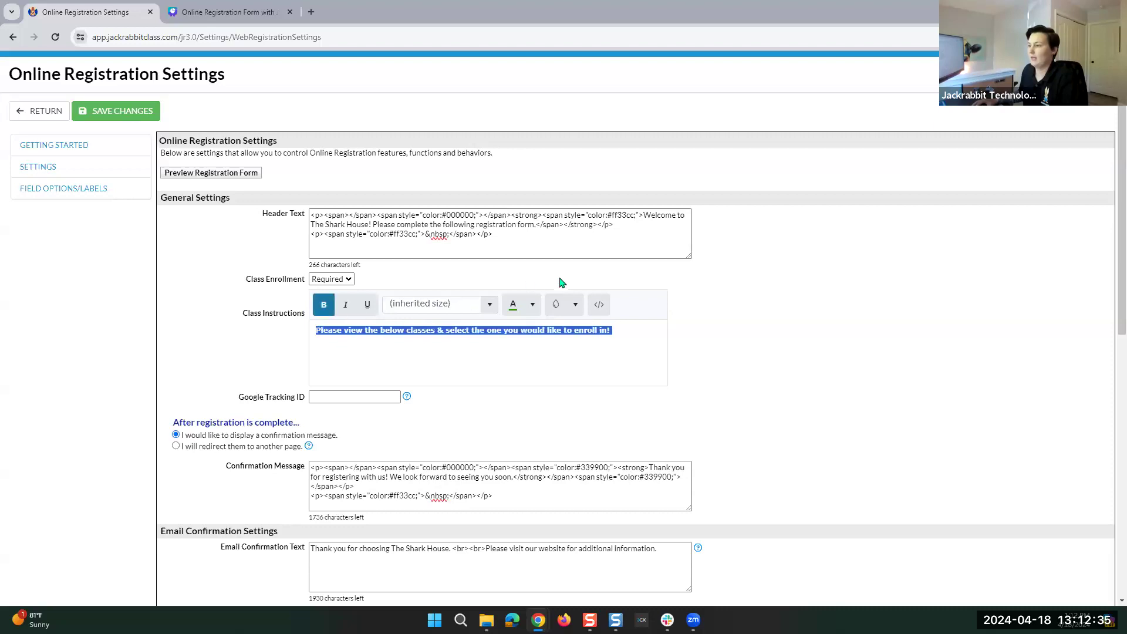
click(530, 306)
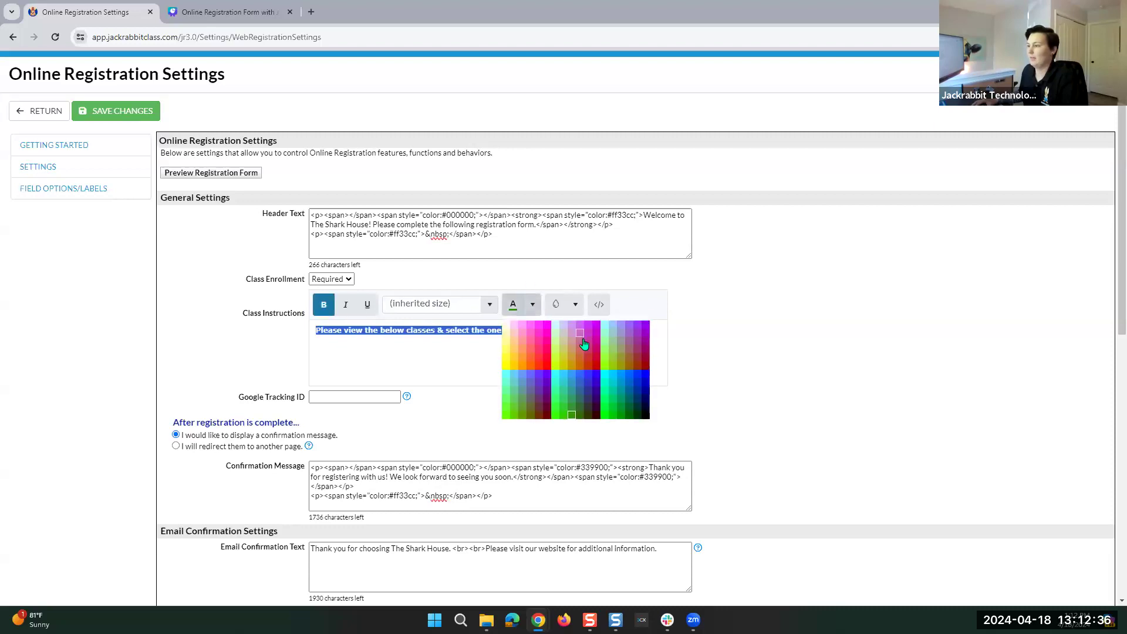
click(646, 420)
click(575, 306)
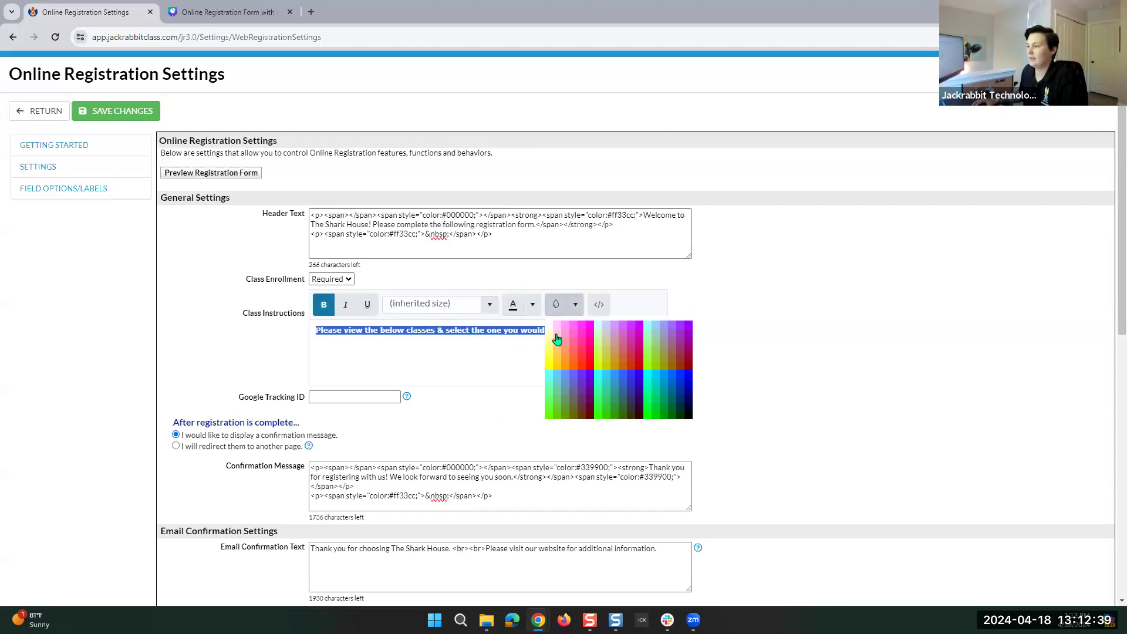
click(550, 339)
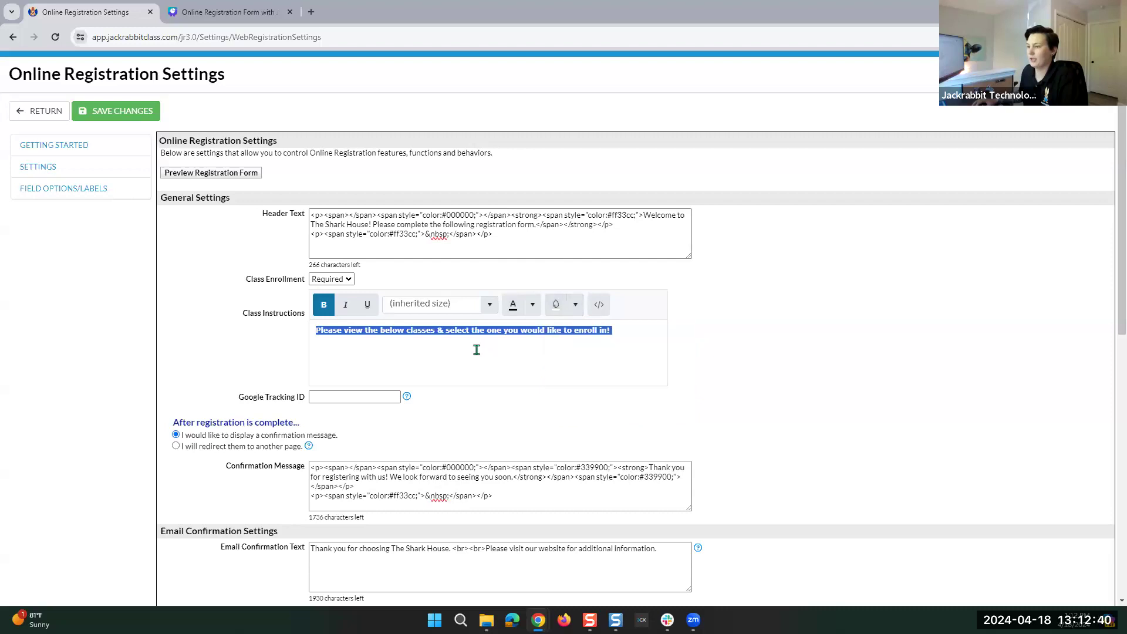
click(627, 330)
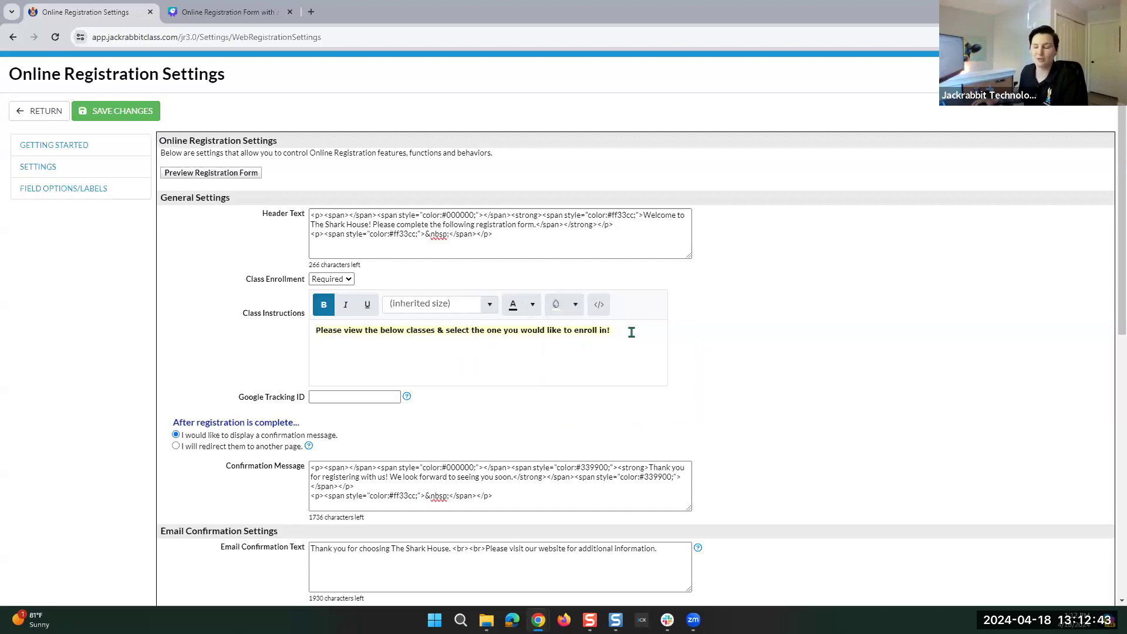
click(125, 119)
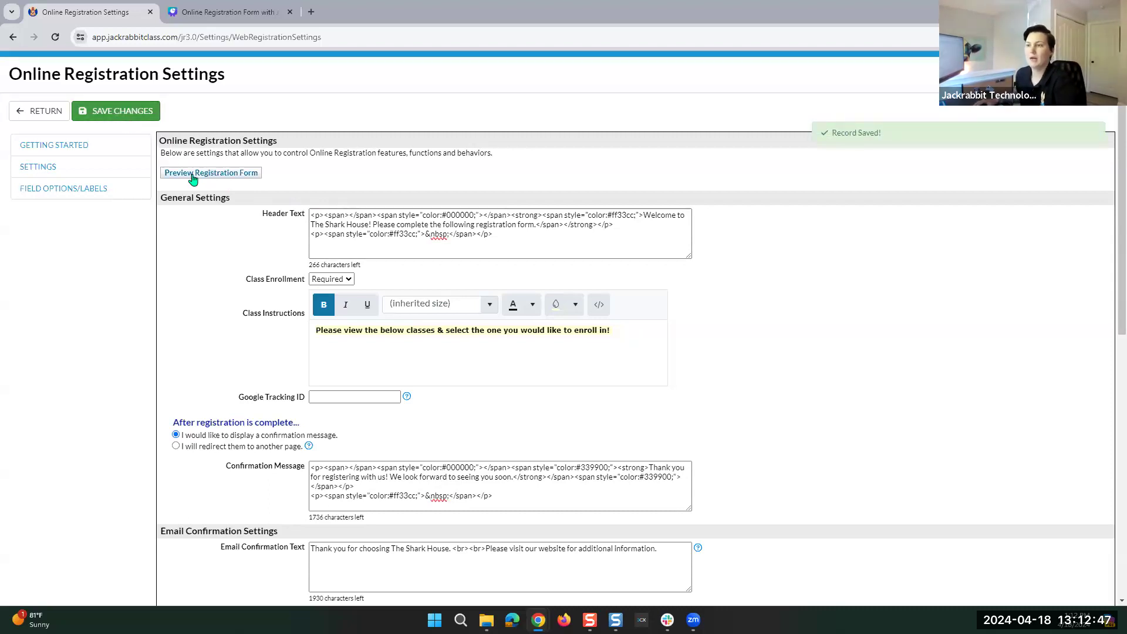
click(194, 173)
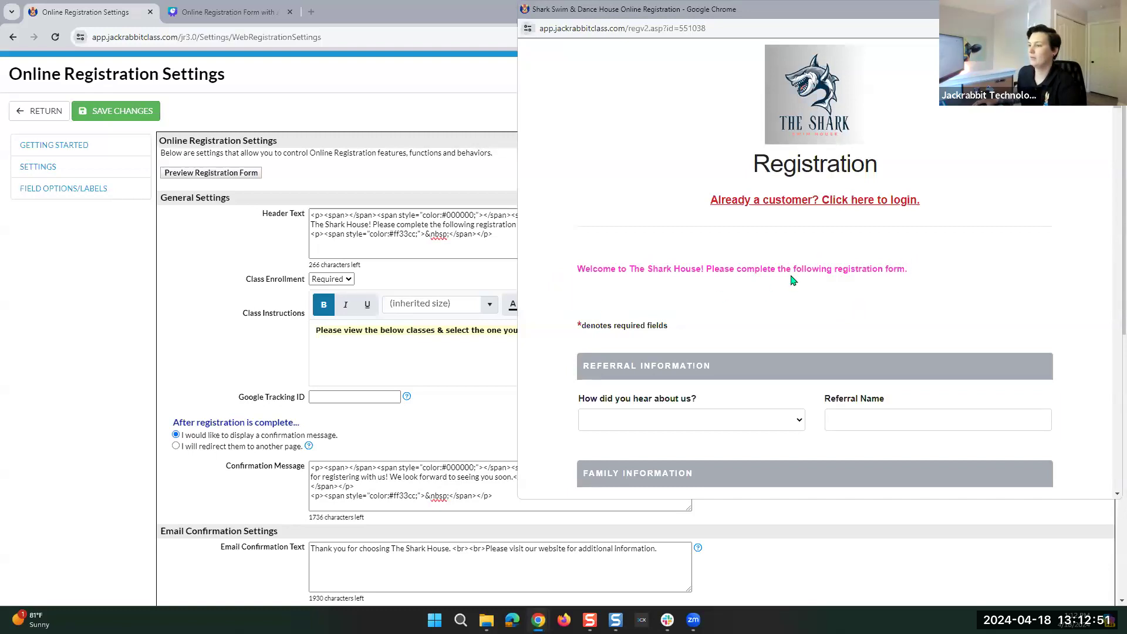
scroll(792, 280, down, 12)
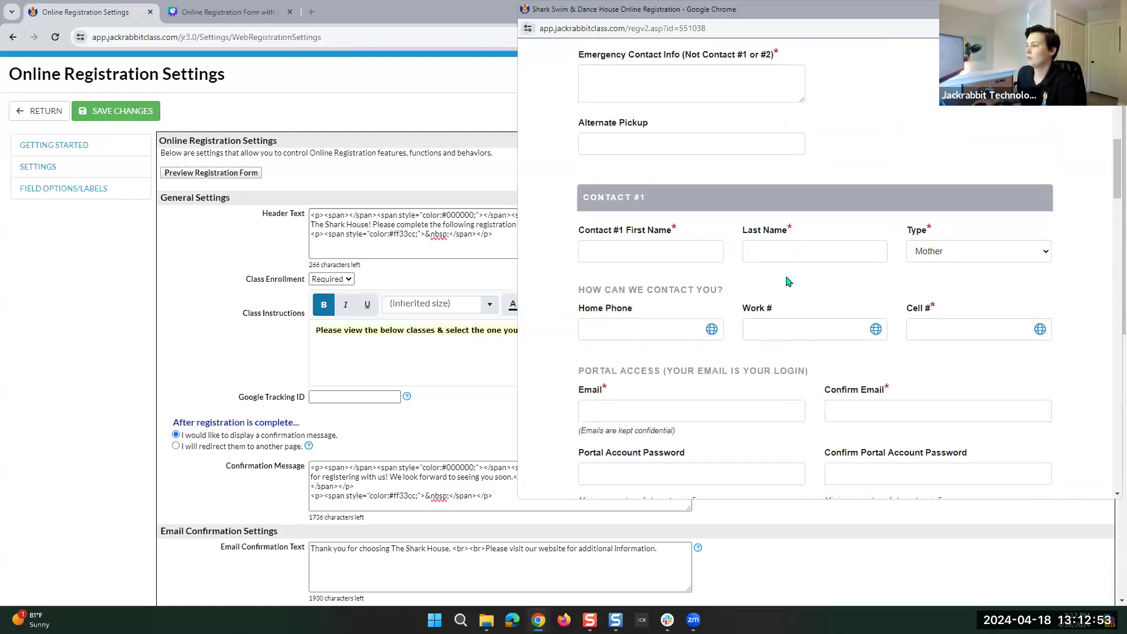
scroll(788, 281, down, 12)
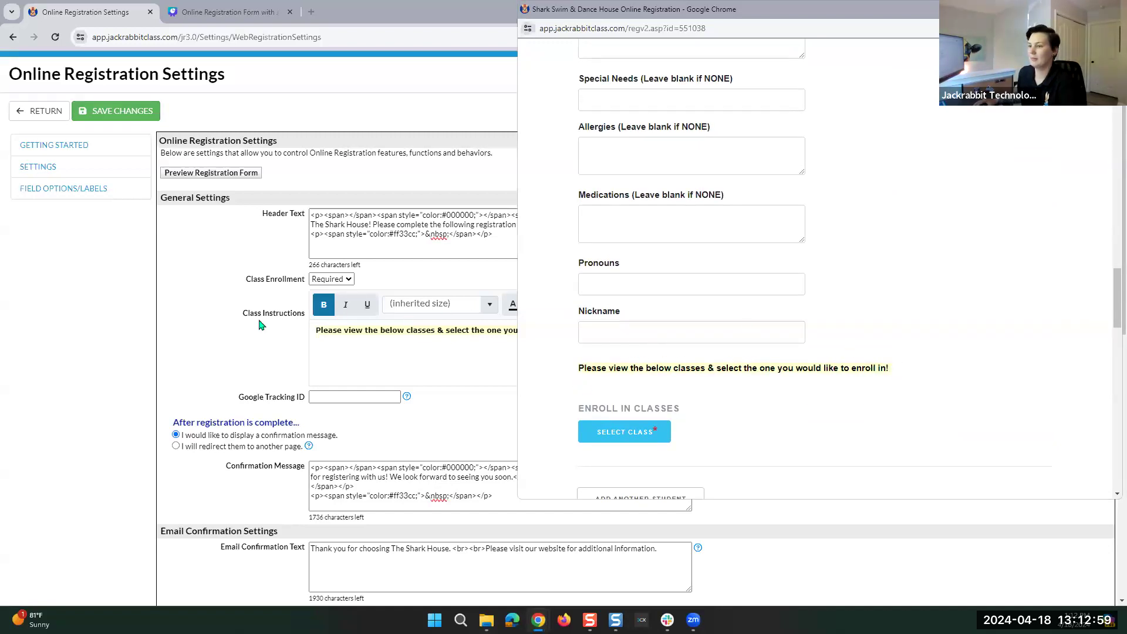
scroll(843, 335, down, 12)
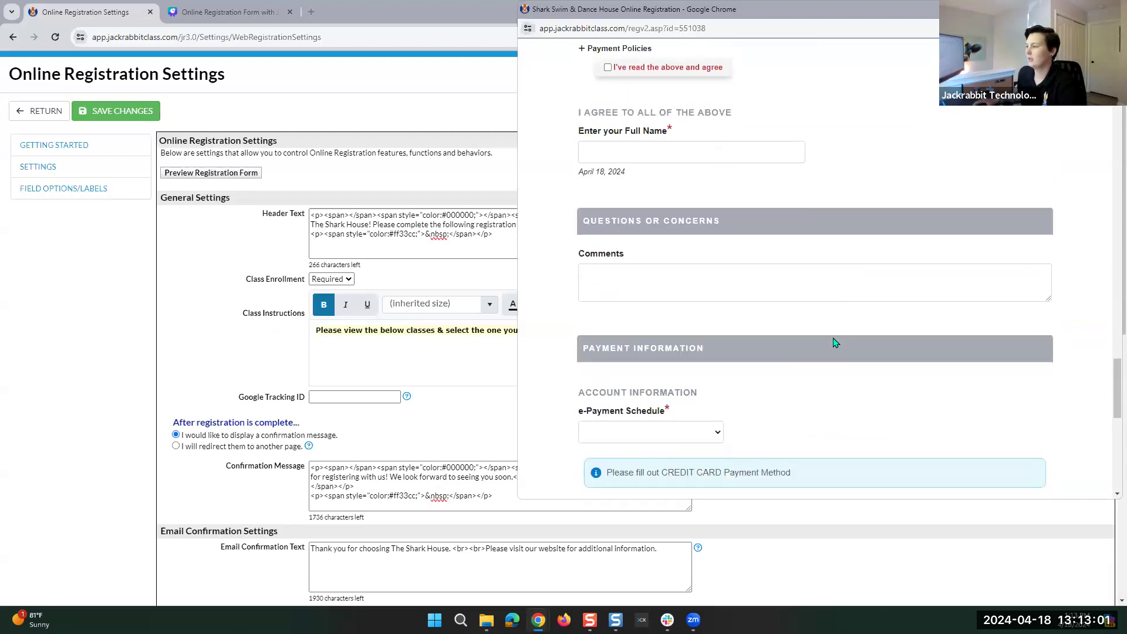
scroll(831, 340, down, 10)
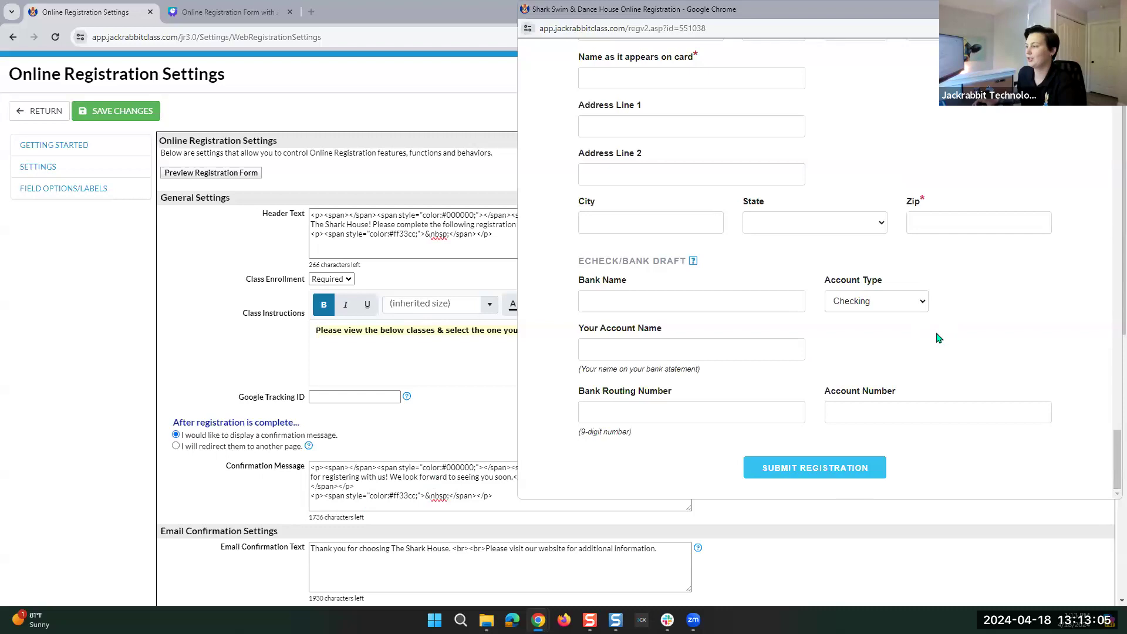
scroll(937, 338, up, 20)
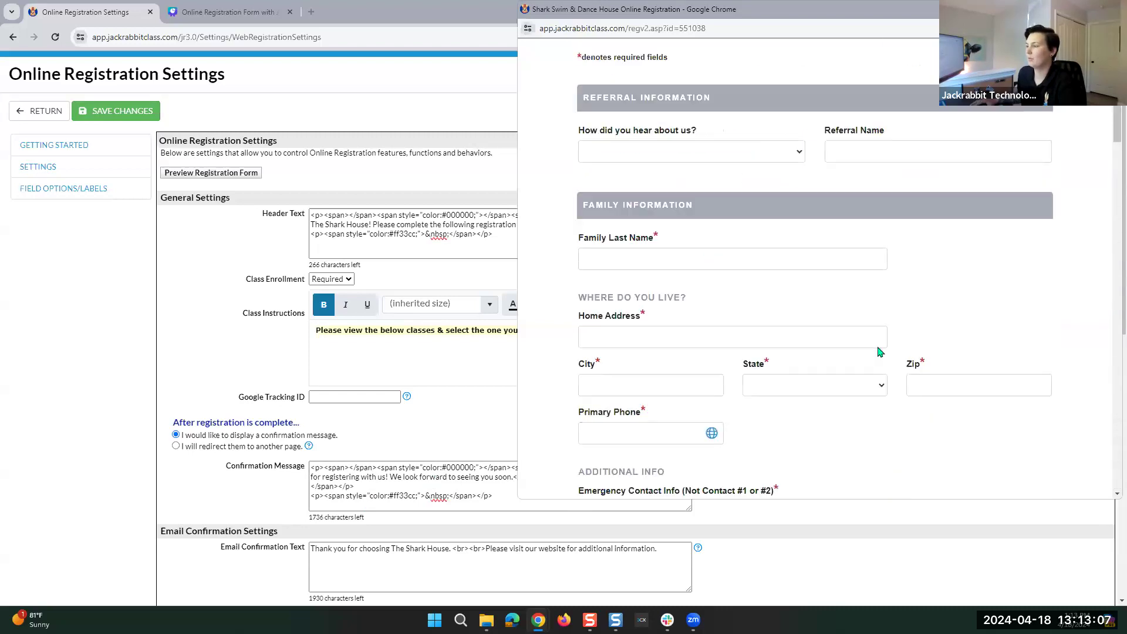
scroll(878, 352, up, 5)
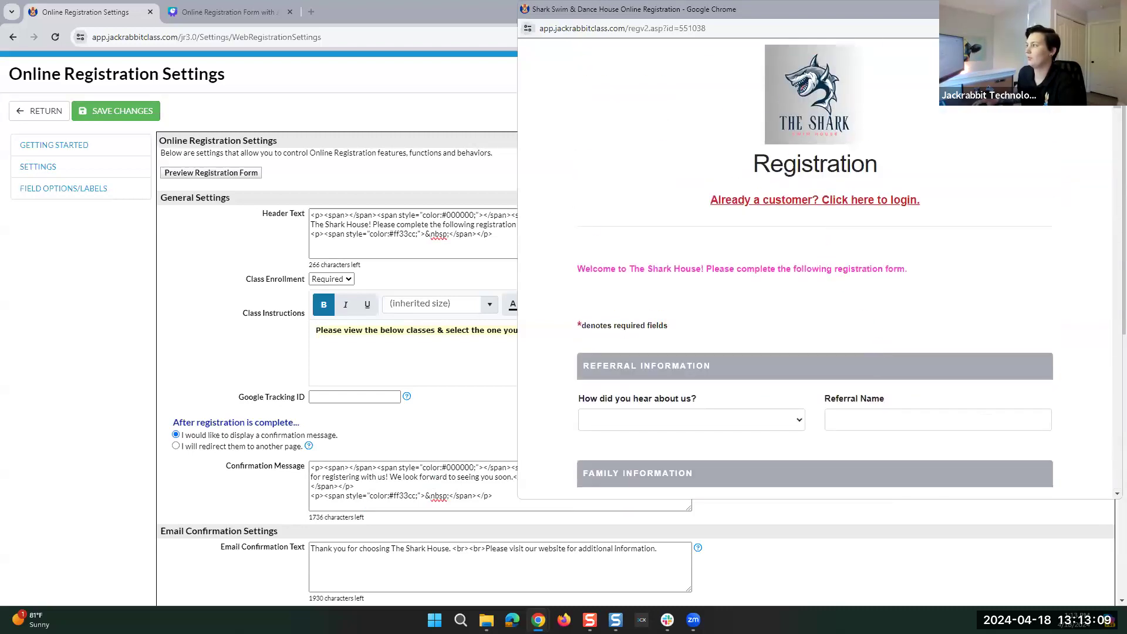
click(1108, 10)
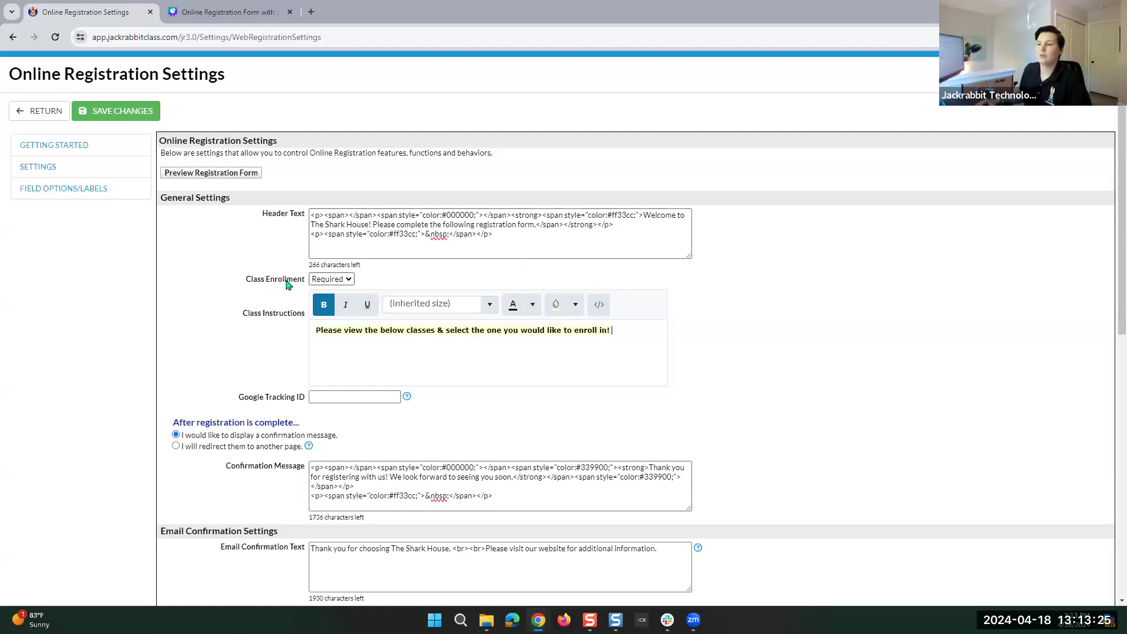
click(317, 285)
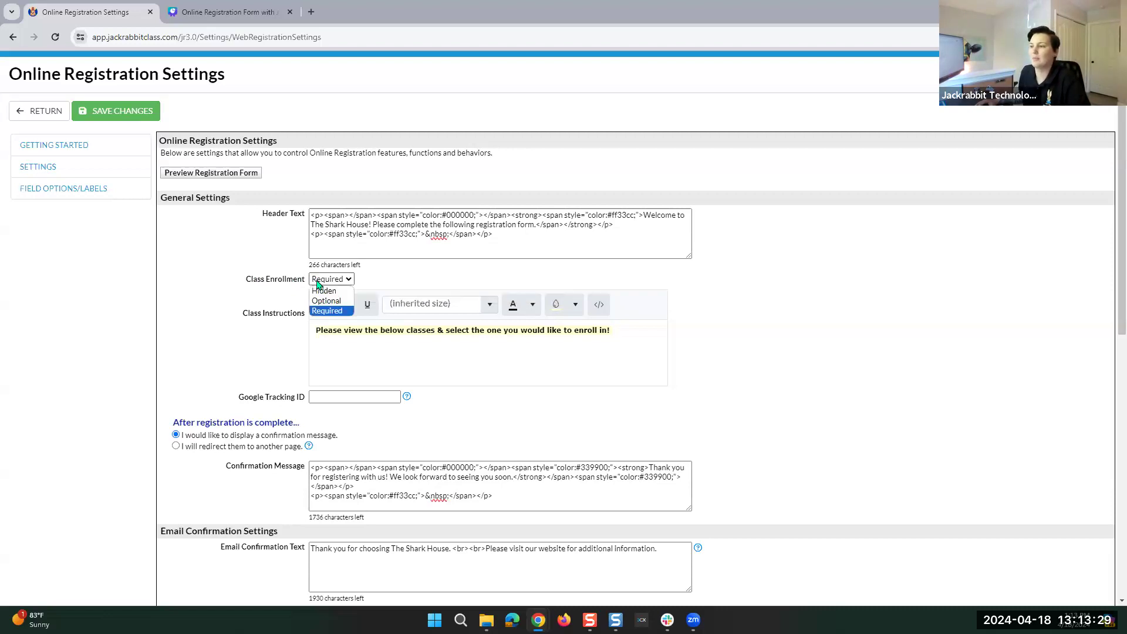
click(380, 279)
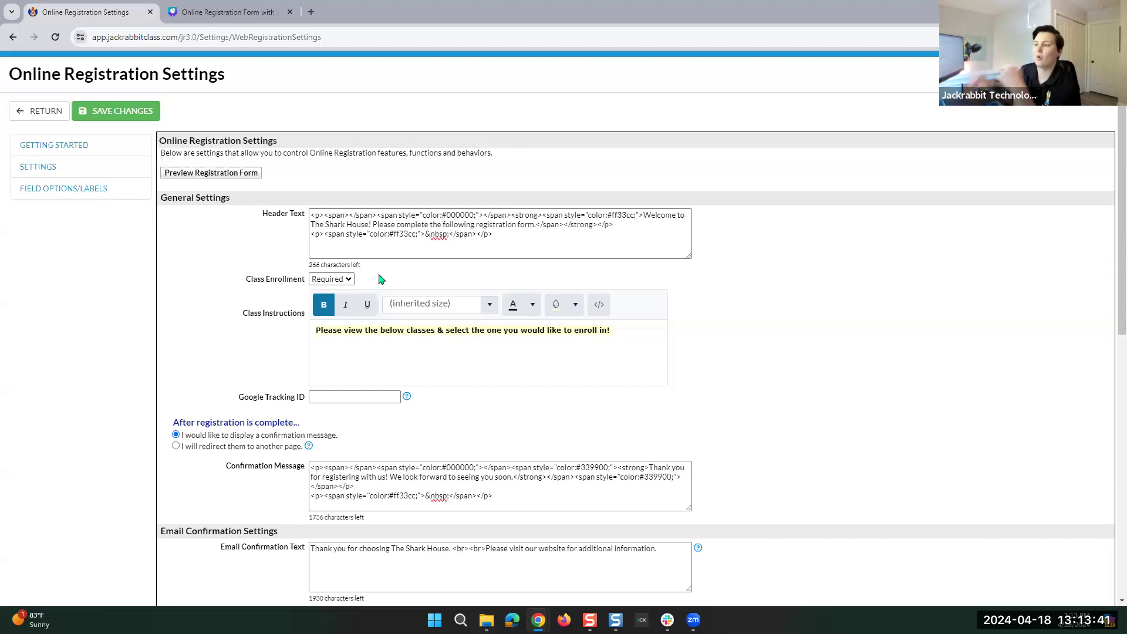
click(330, 279)
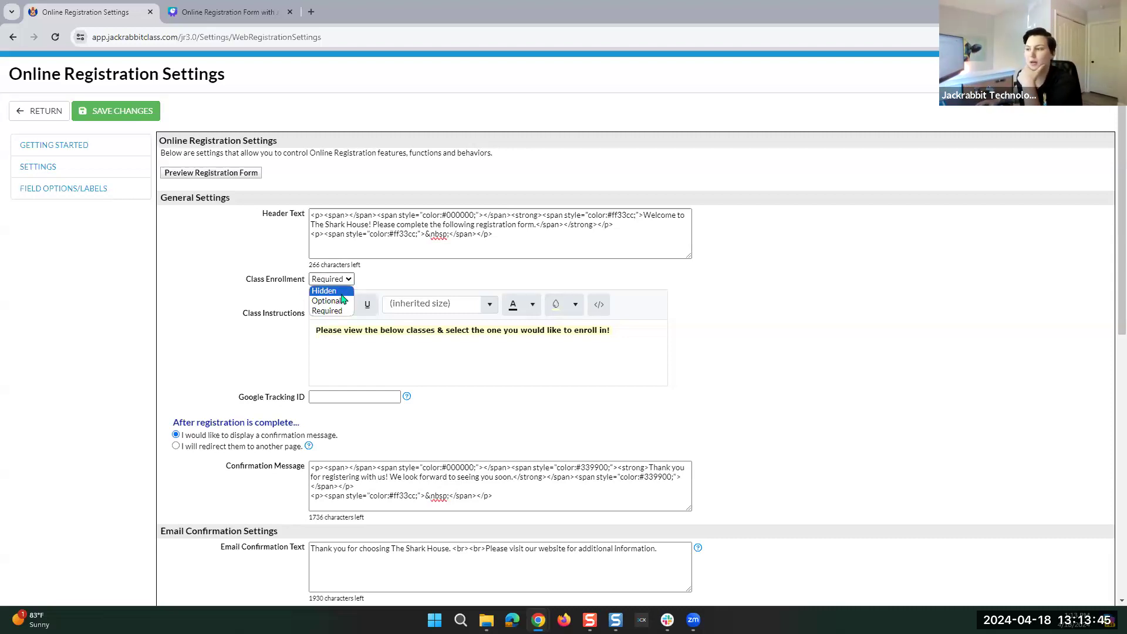
click(332, 302)
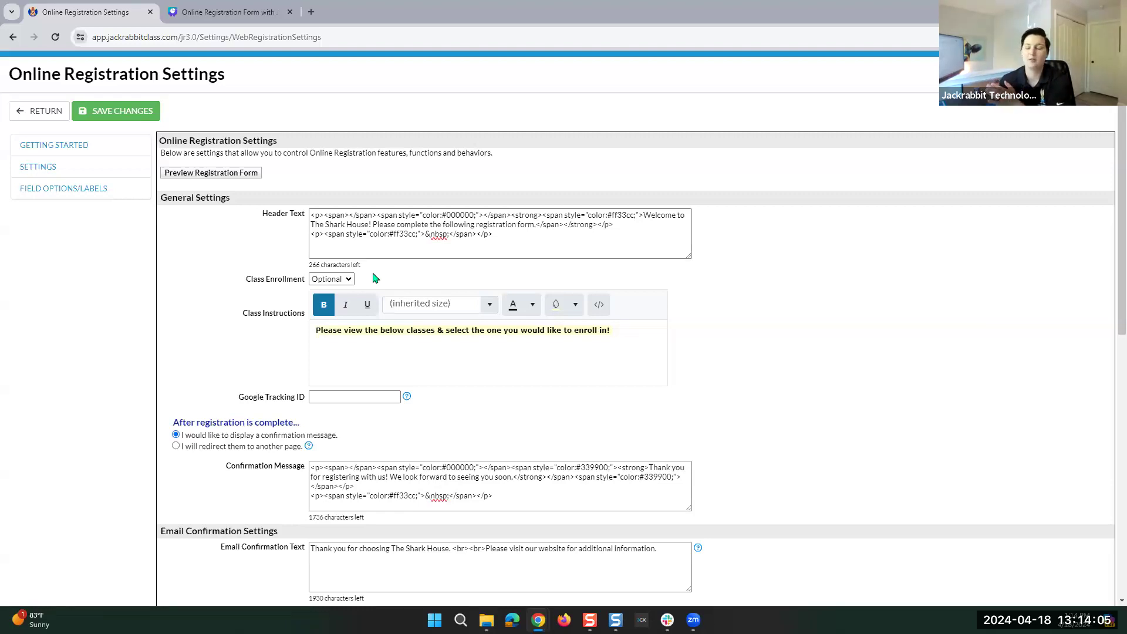
click(331, 279)
click(321, 311)
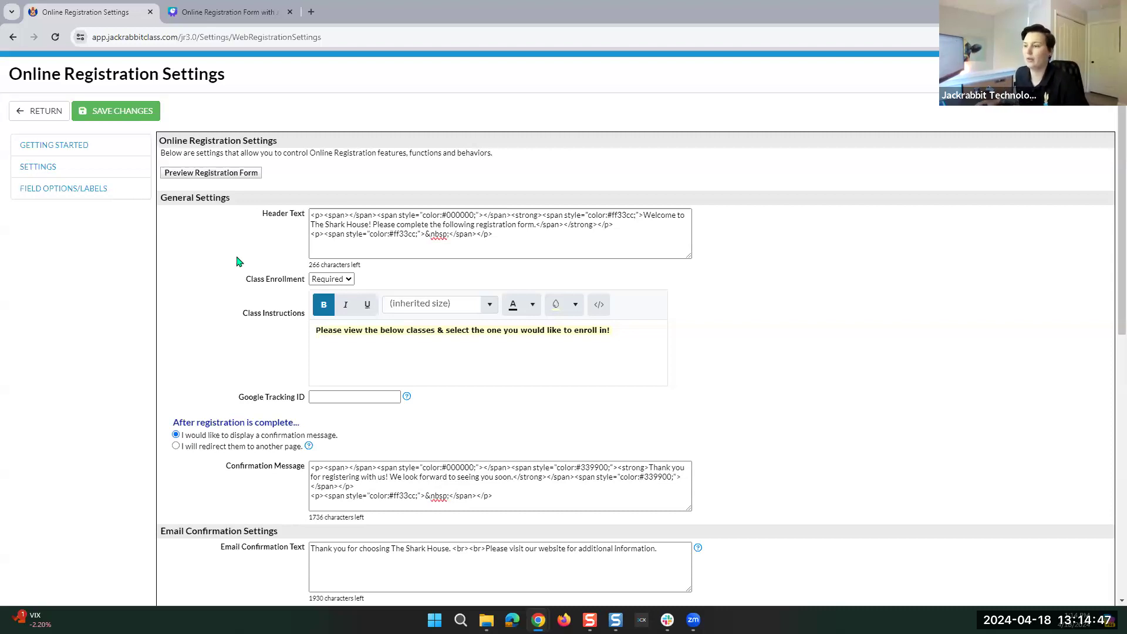
scroll(234, 263, down, 3)
scroll(234, 262, down, 1)
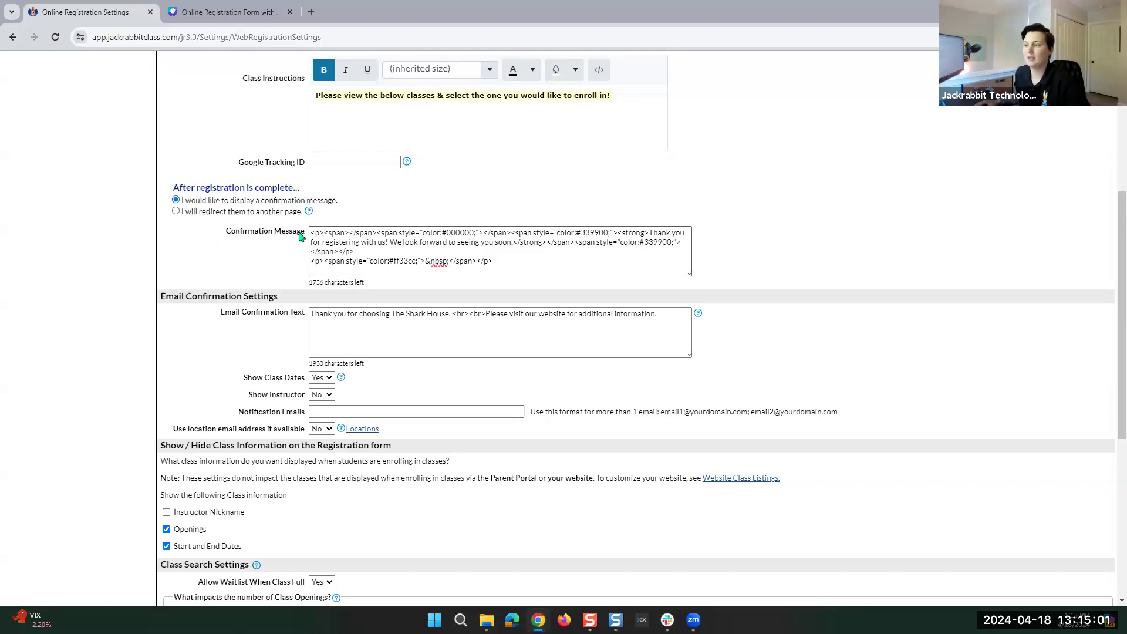
click(176, 211)
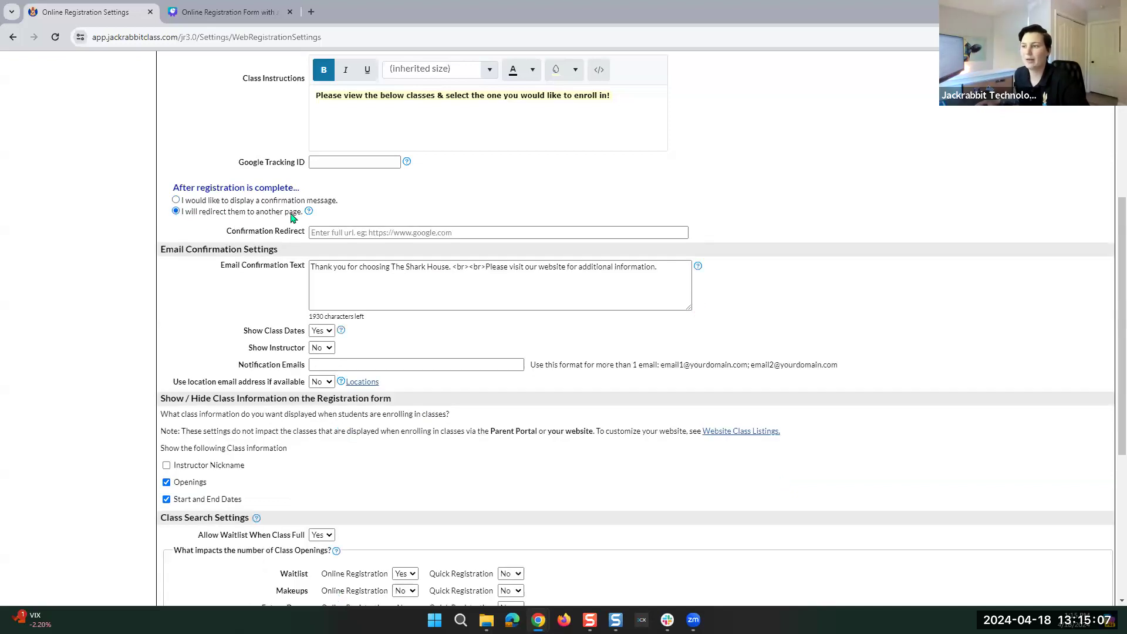
click(336, 232)
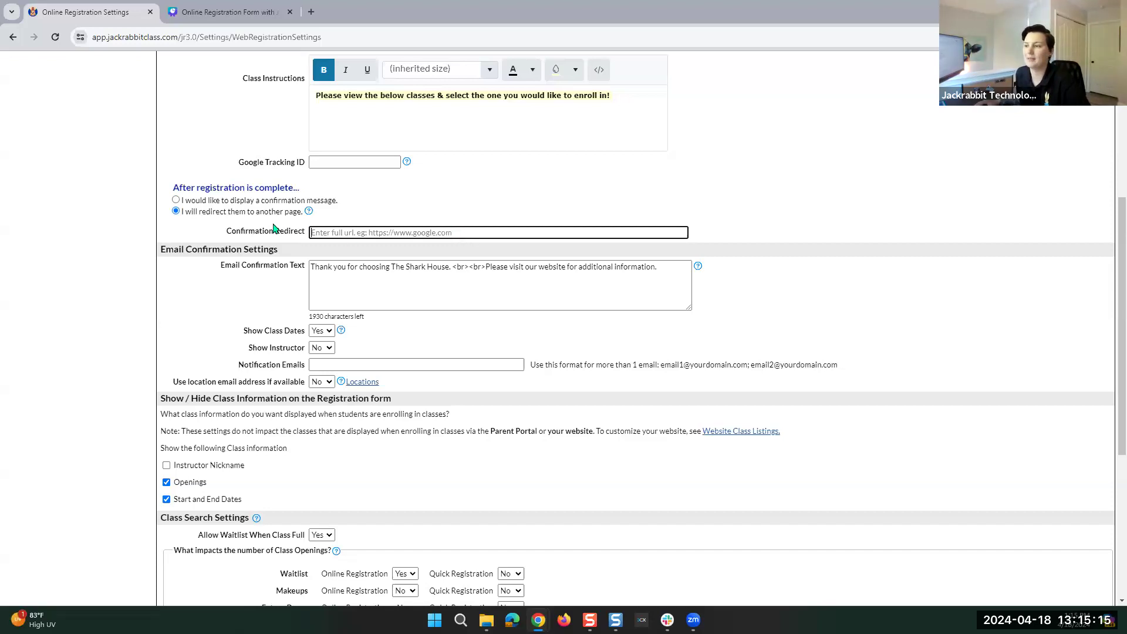
click(176, 200)
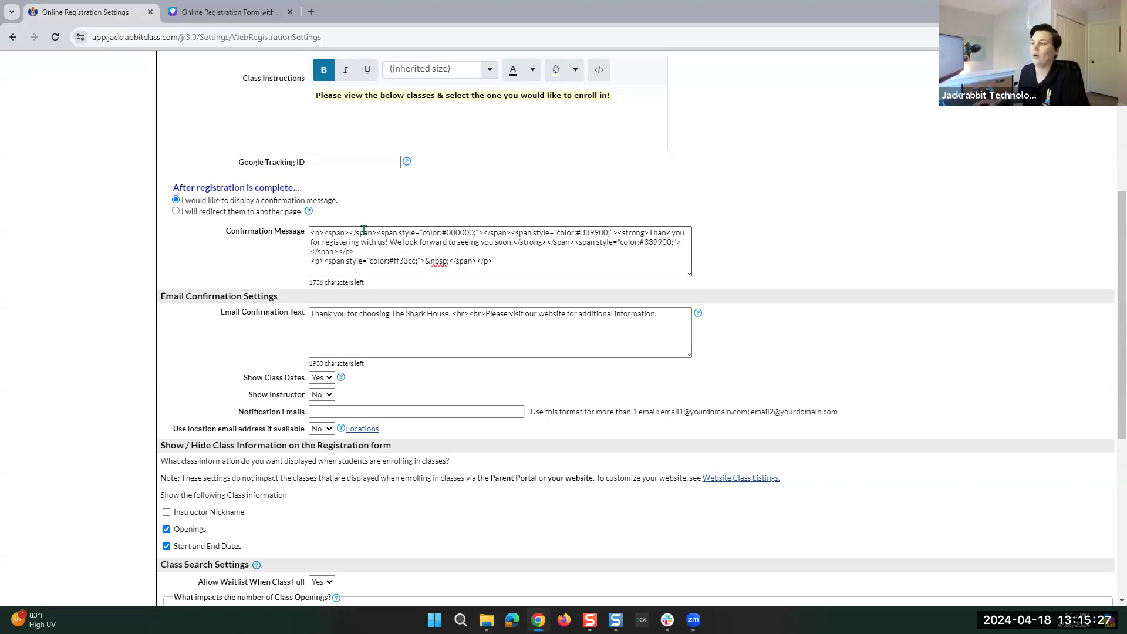
scroll(341, 272, down, 3)
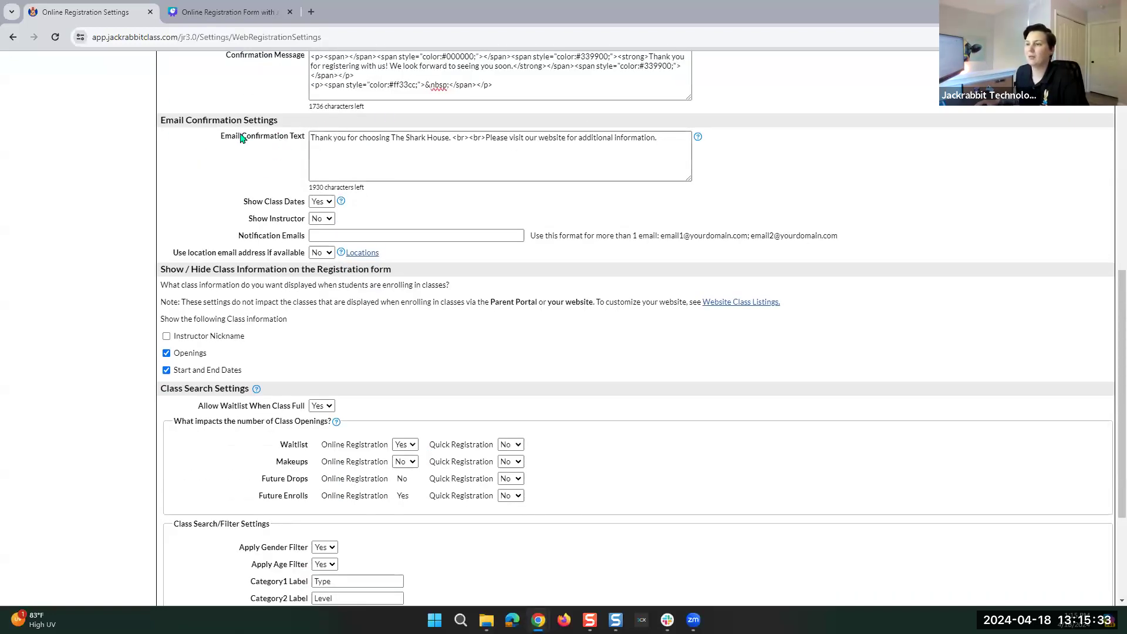
scroll(231, 149, up, 1)
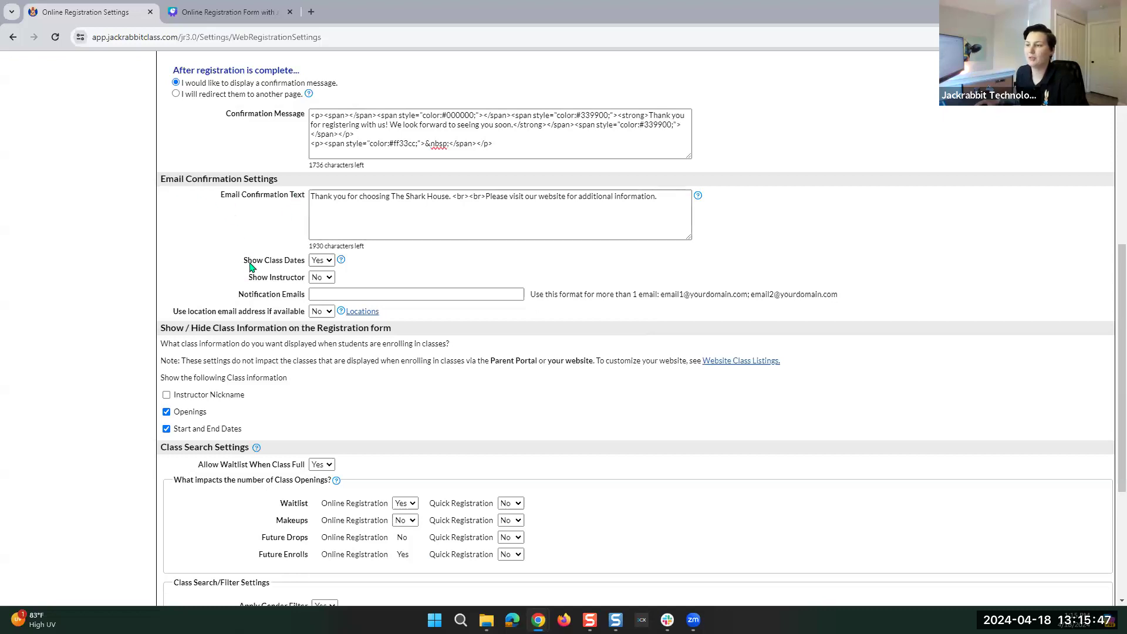
click(320, 262)
click(320, 265)
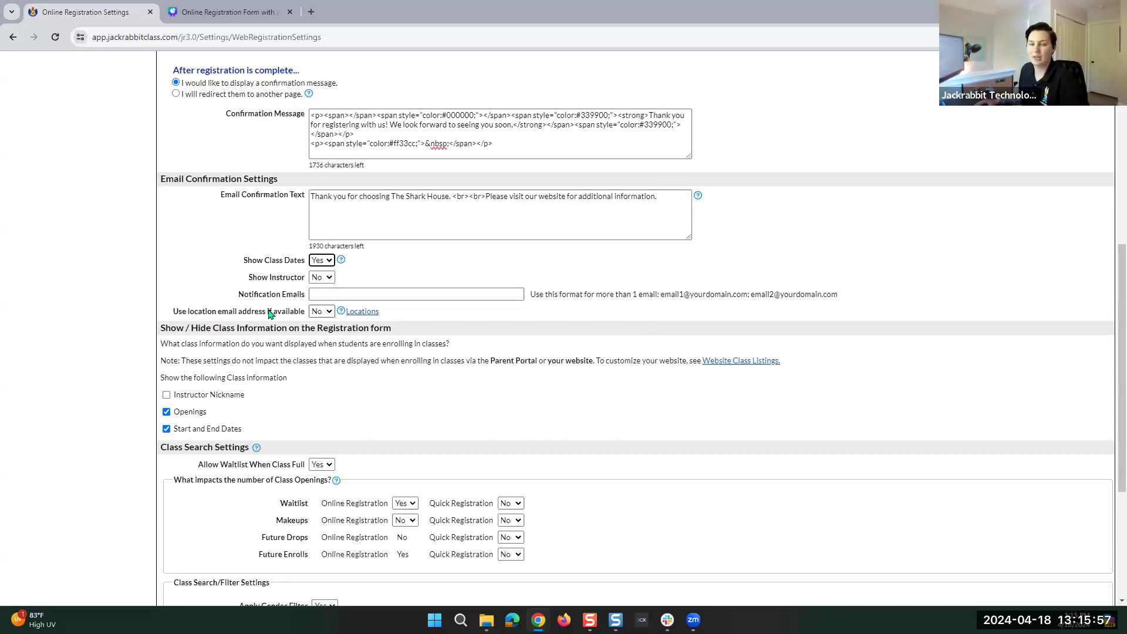
click(352, 294)
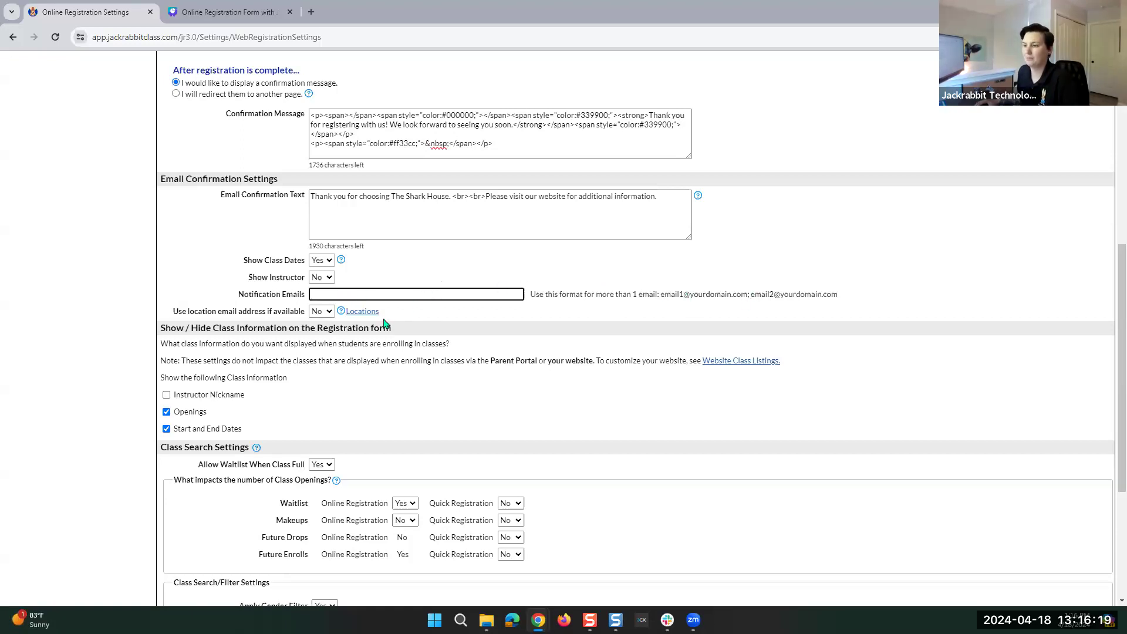
scroll(229, 376, down, 2)
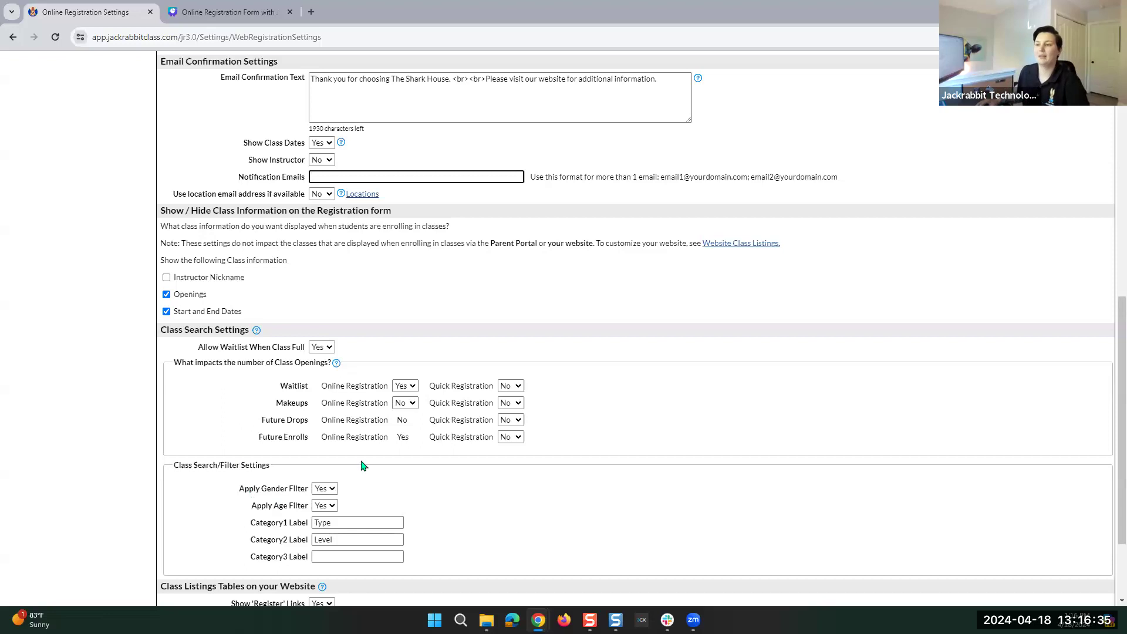
click(166, 277)
click(166, 294)
click(166, 277)
click(166, 294)
scroll(435, 326, down, 2)
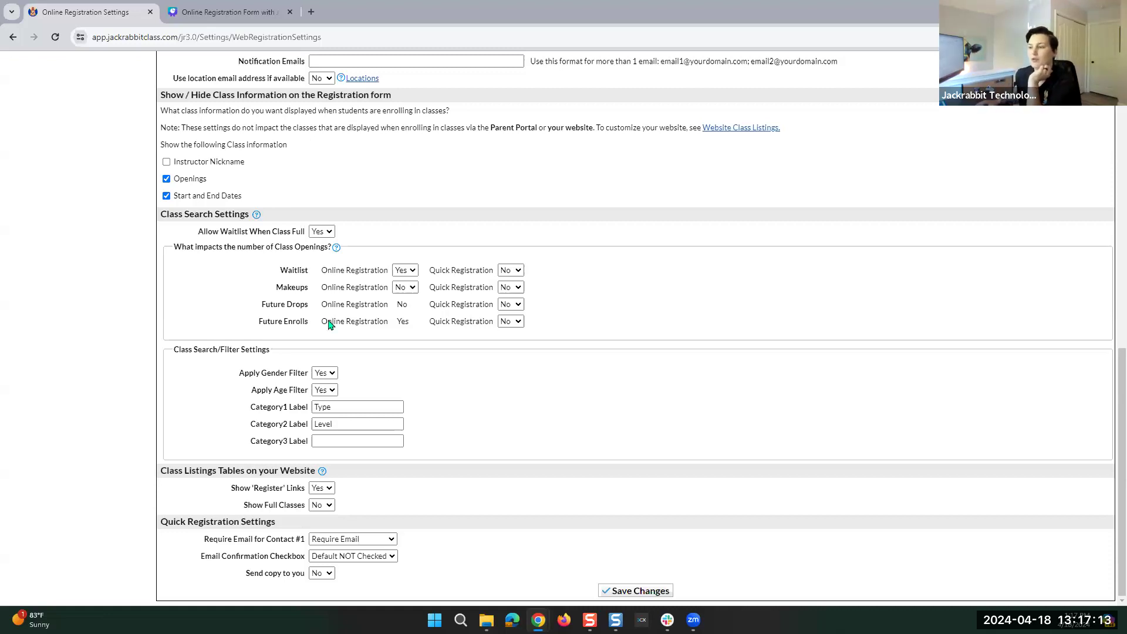
double_click(401, 321)
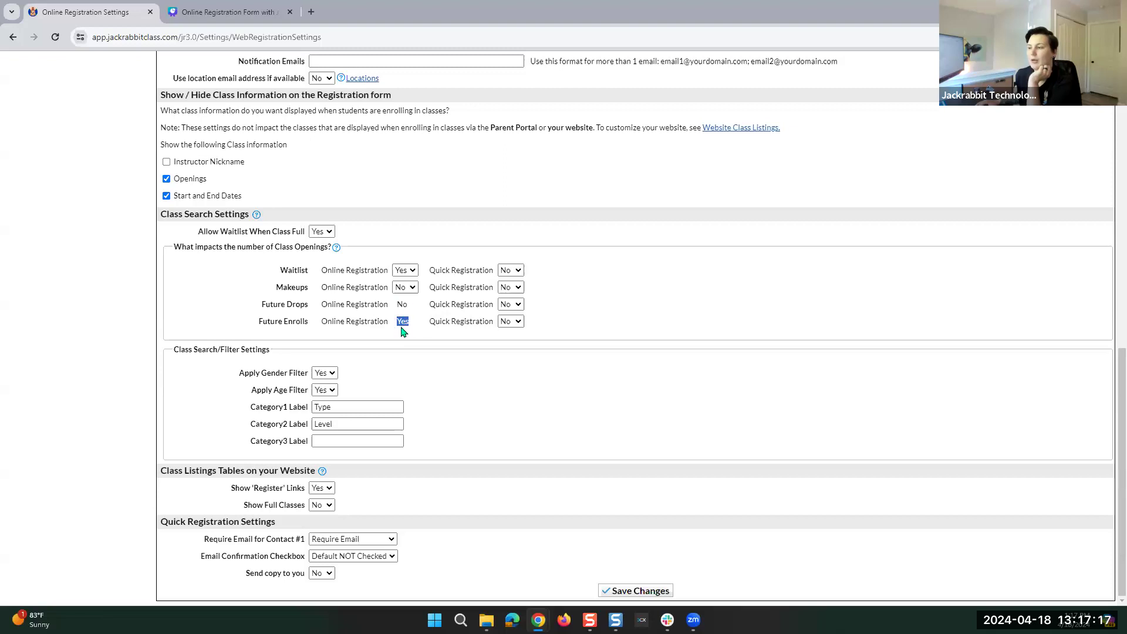
click(575, 309)
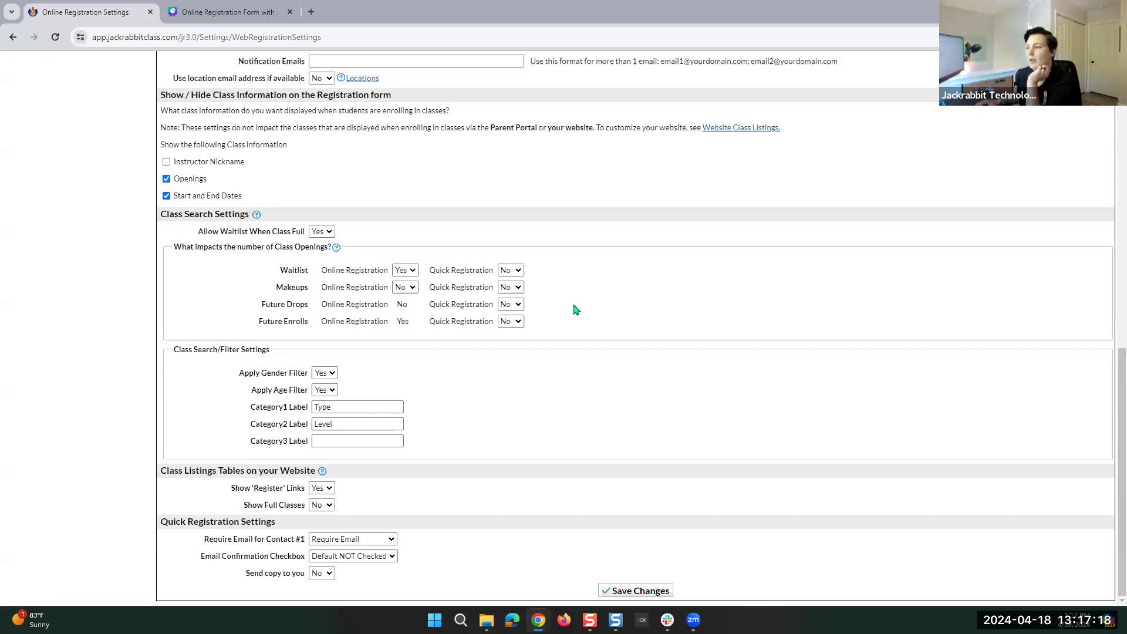
drag(494, 272, 426, 273)
click(441, 273)
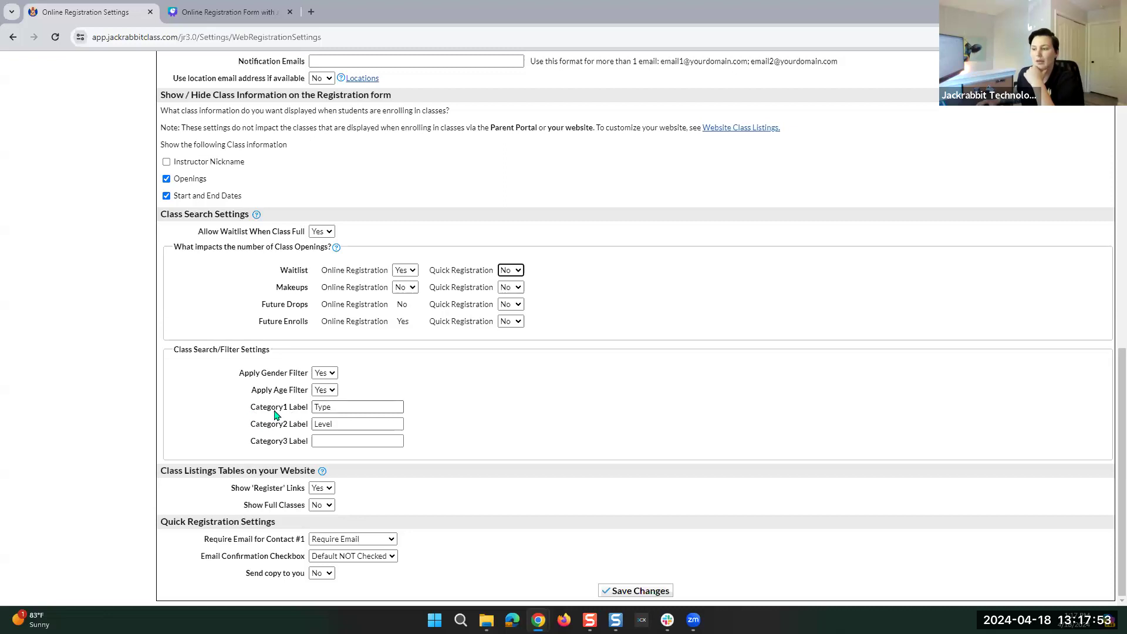
click(460, 416)
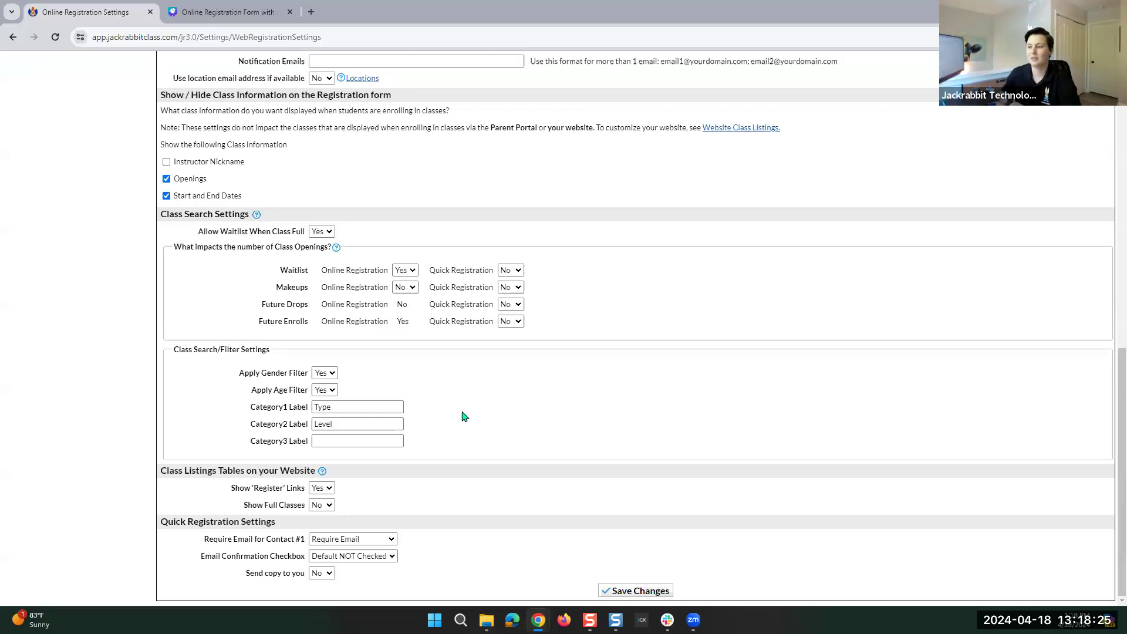
Keep Email Confirmation Checkbox at Default NOT Checked and set Send copy to you to Yes.
click(362, 440)
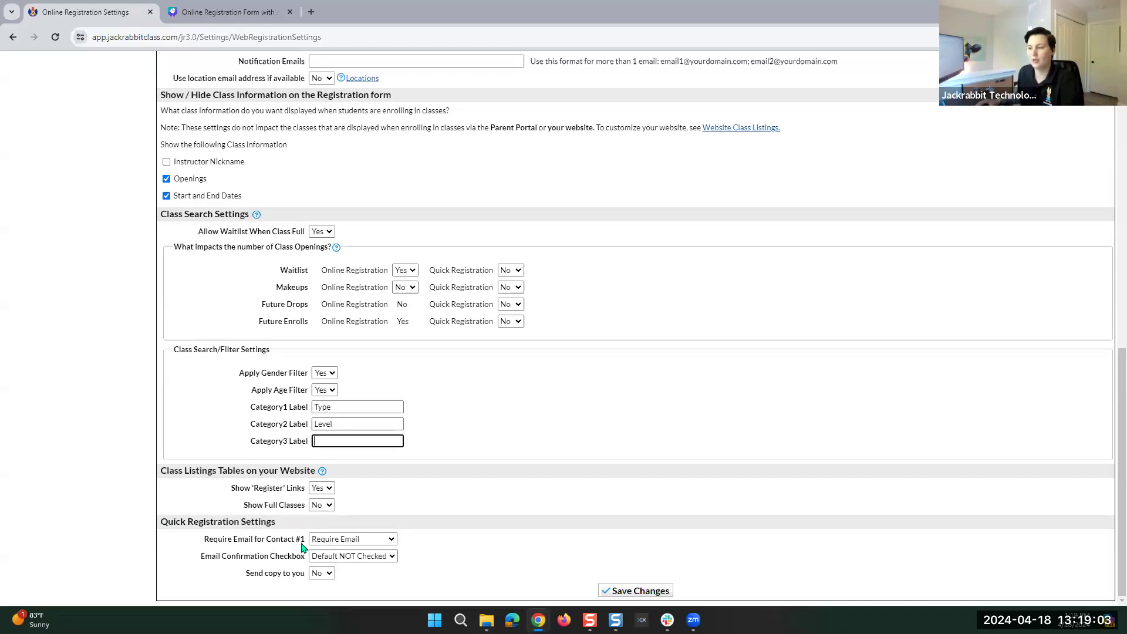
click(366, 557)
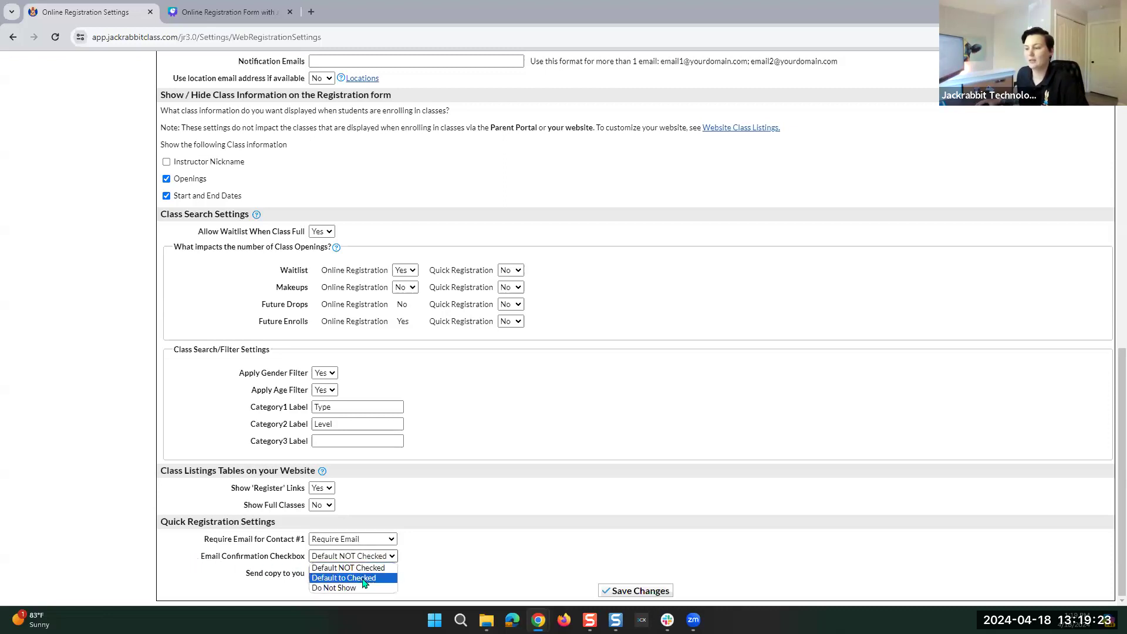
click(338, 567)
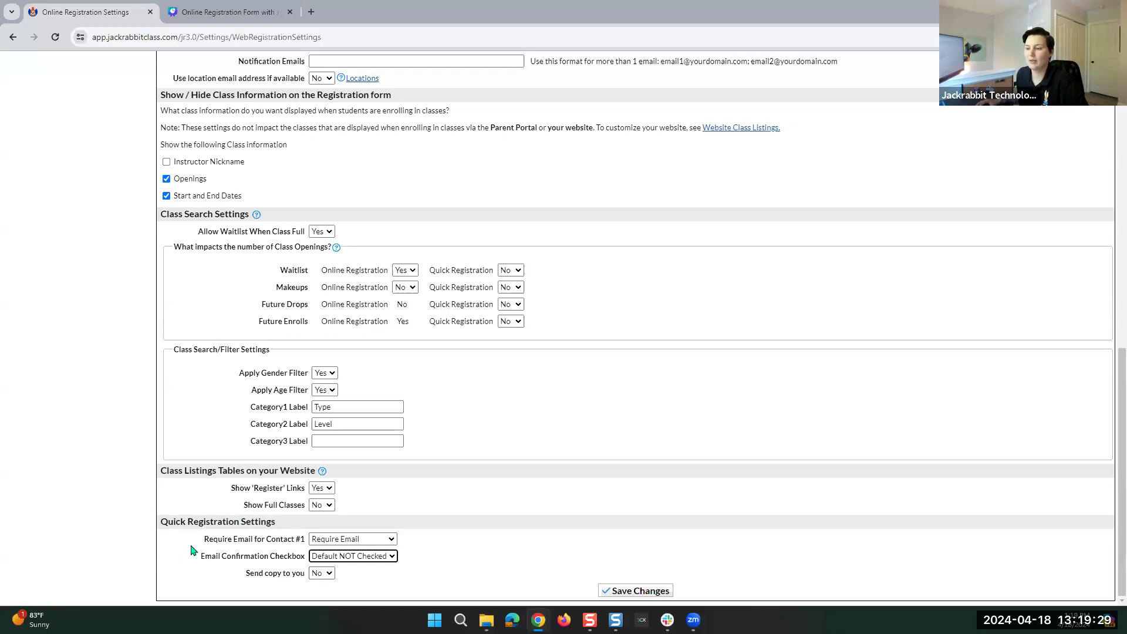
click(247, 574)
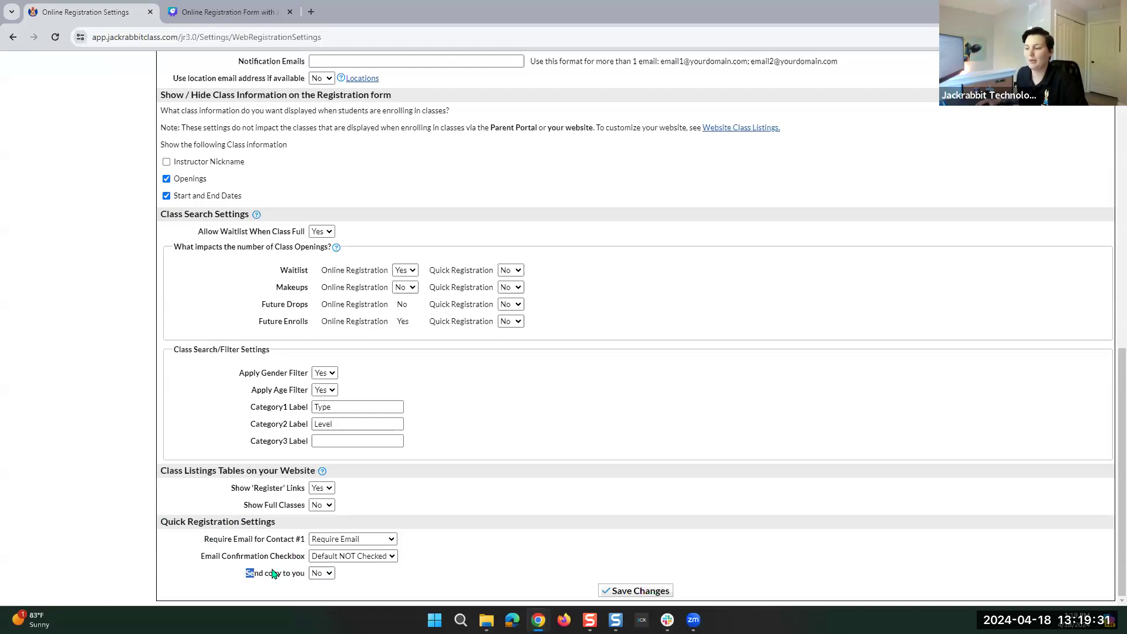
click(329, 572)
click(321, 594)
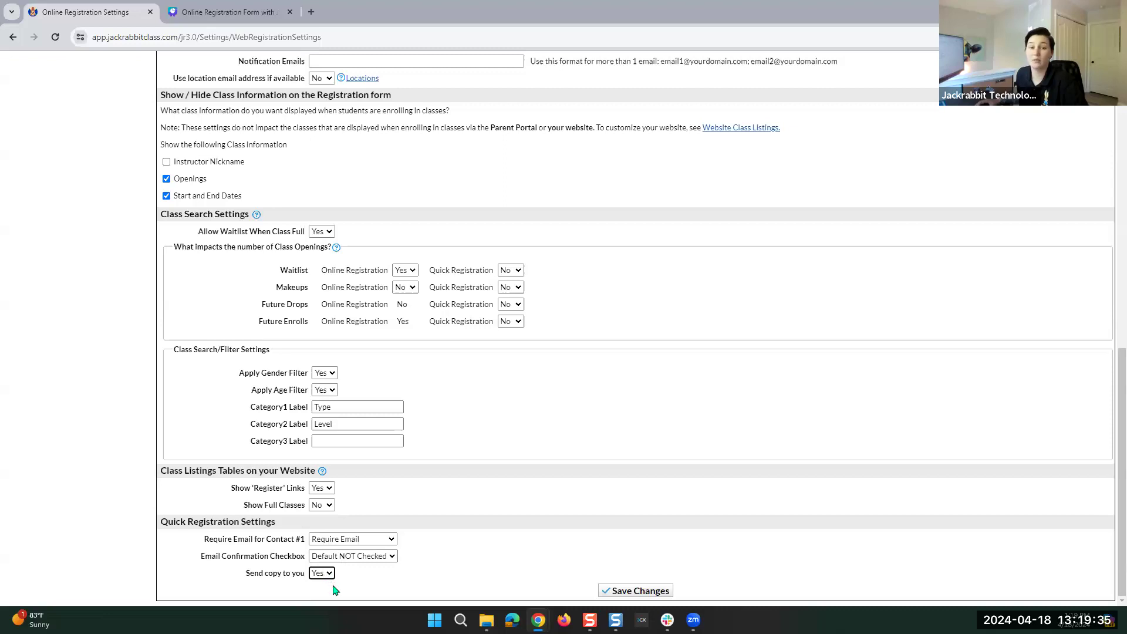
Save the Online Registration Settings and confirm the Record Saved! notice at the top.
click(603, 589)
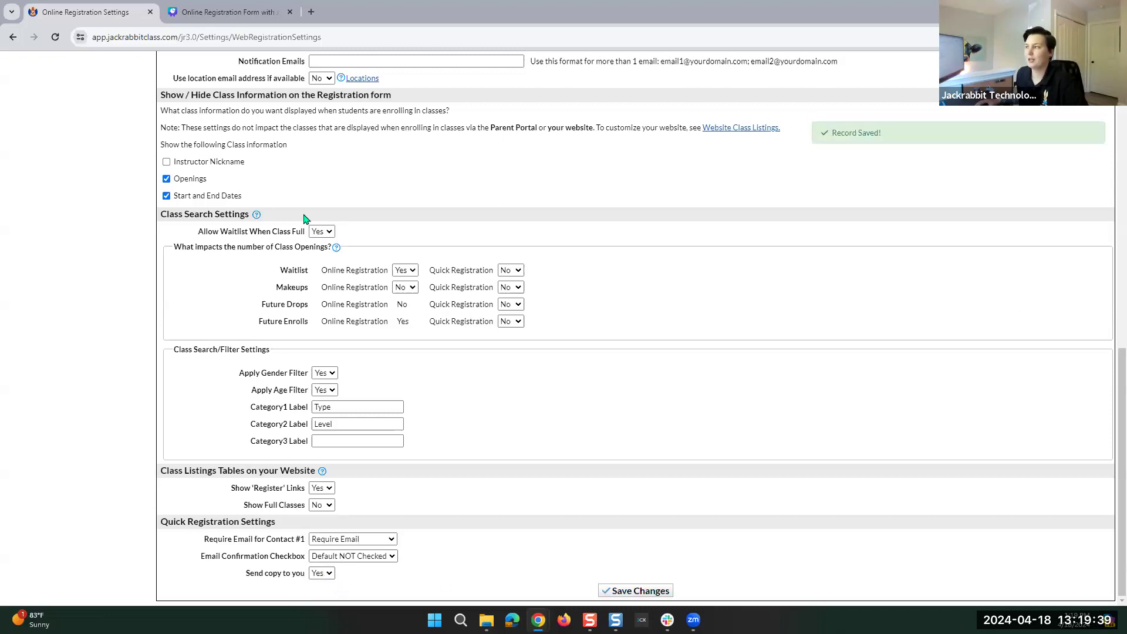
scroll(224, 325, up, 2)
scroll(223, 325, up, 8)
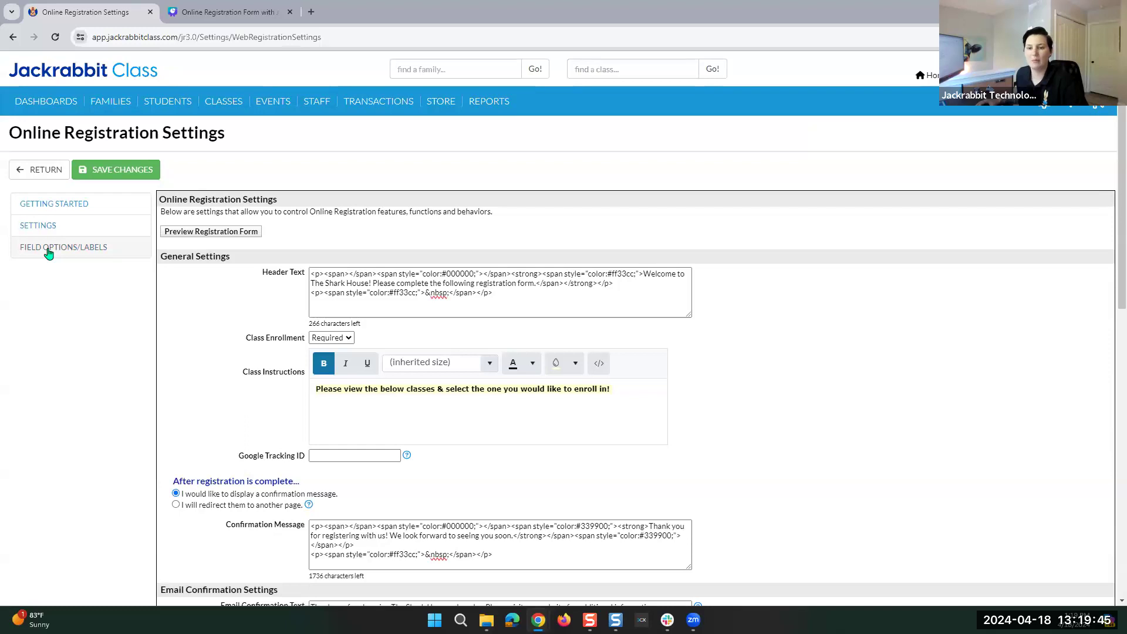
Open Field Options/Labels and set How Did You Hear About Us and Referral Name to Hidden.
click(49, 248)
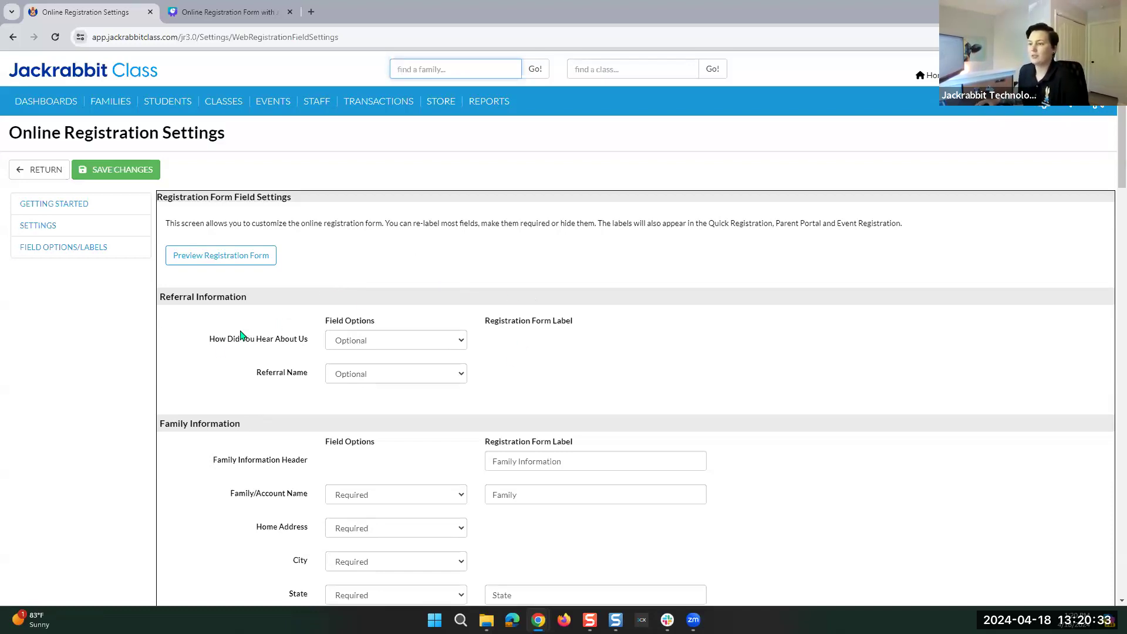
scroll(250, 296, down, 3)
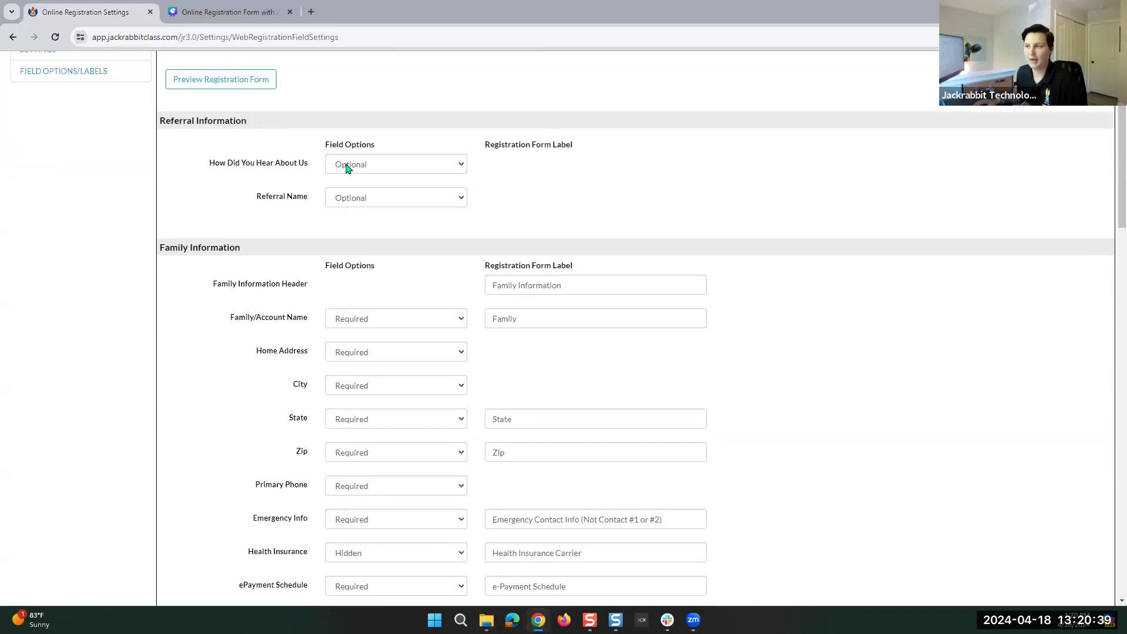
click(346, 169)
click(352, 179)
click(393, 201)
click(362, 212)
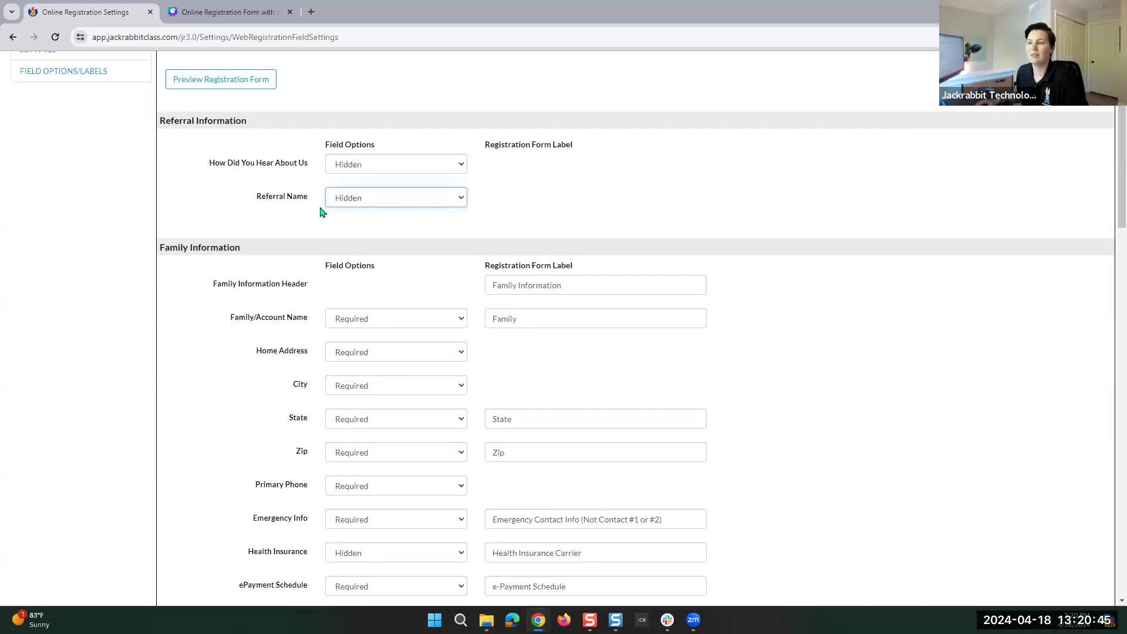
Set Referral Name and How Did You Hear About Us back to Optional.
click(340, 200)
click(348, 220)
click(352, 165)
click(359, 189)
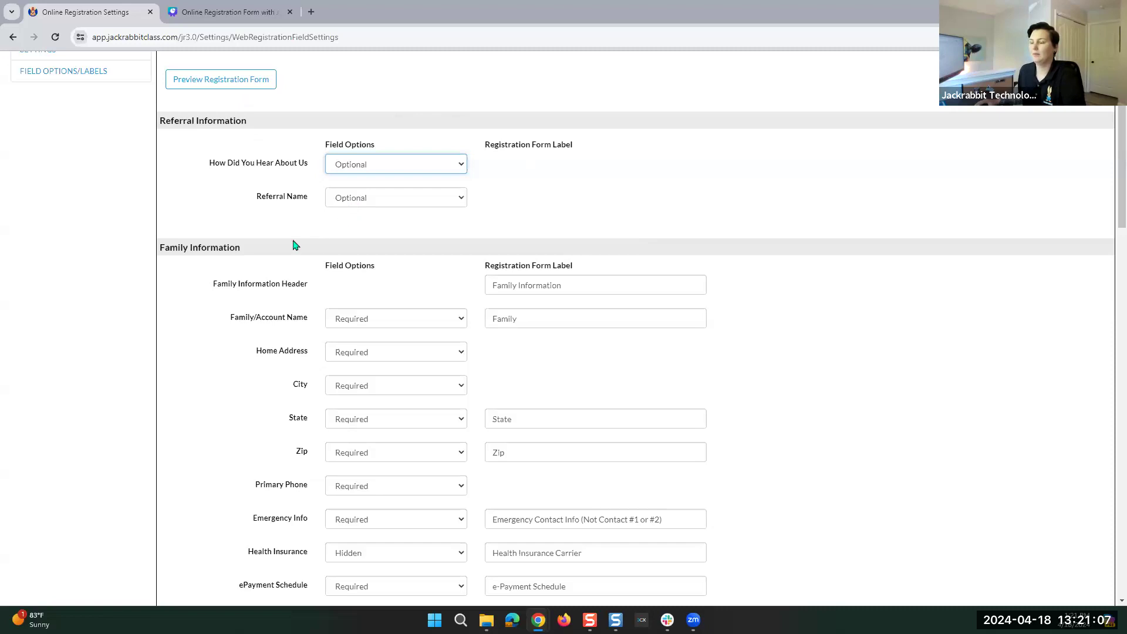
scroll(295, 244, down, 3)
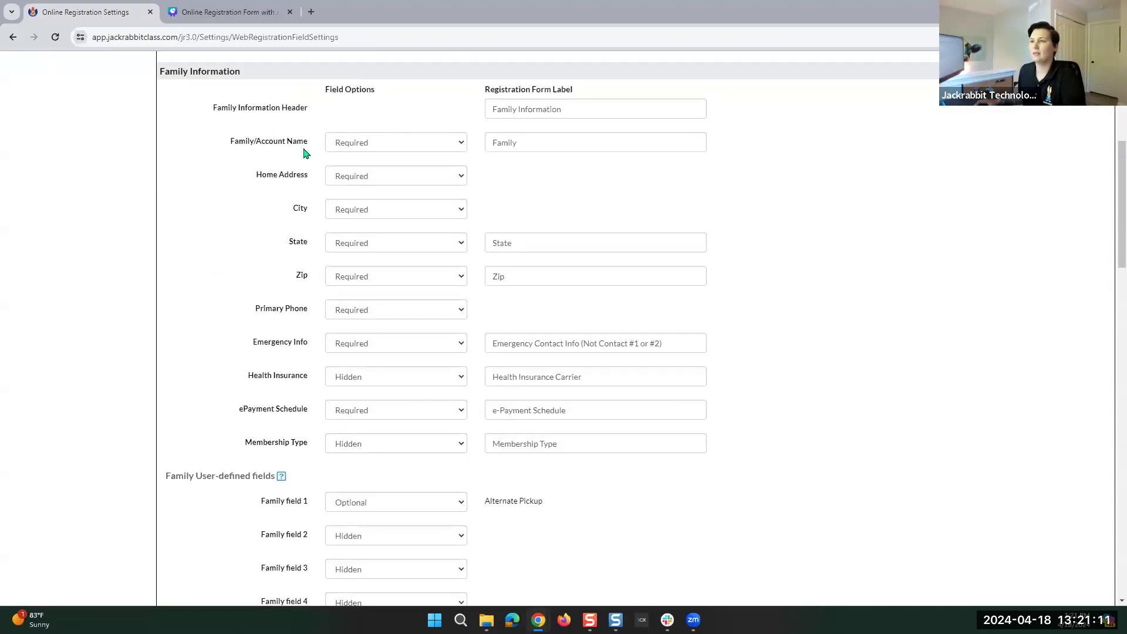
Keep the Family/Account Name field set to Required.
scroll(302, 151, up, 5)
scroll(298, 158, down, 5)
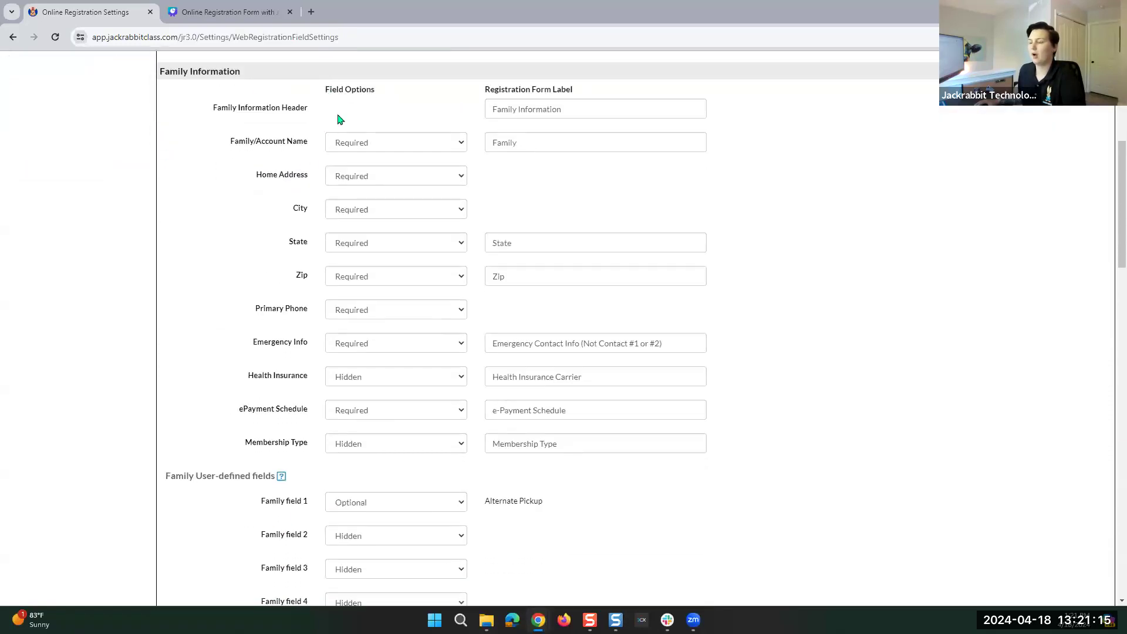
click(362, 144)
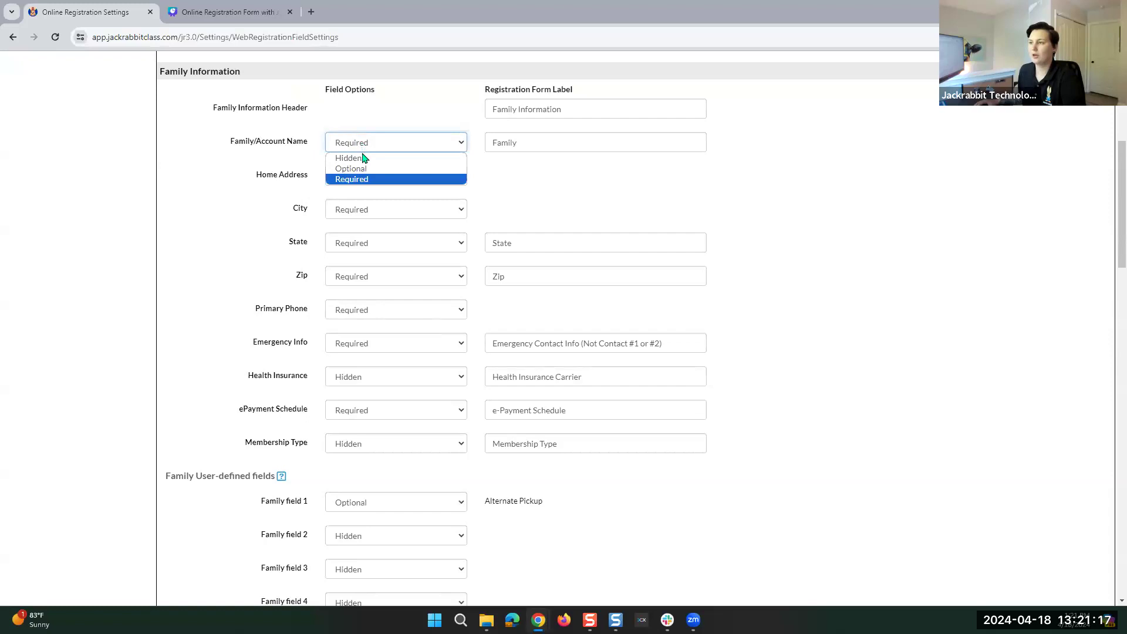
click(358, 179)
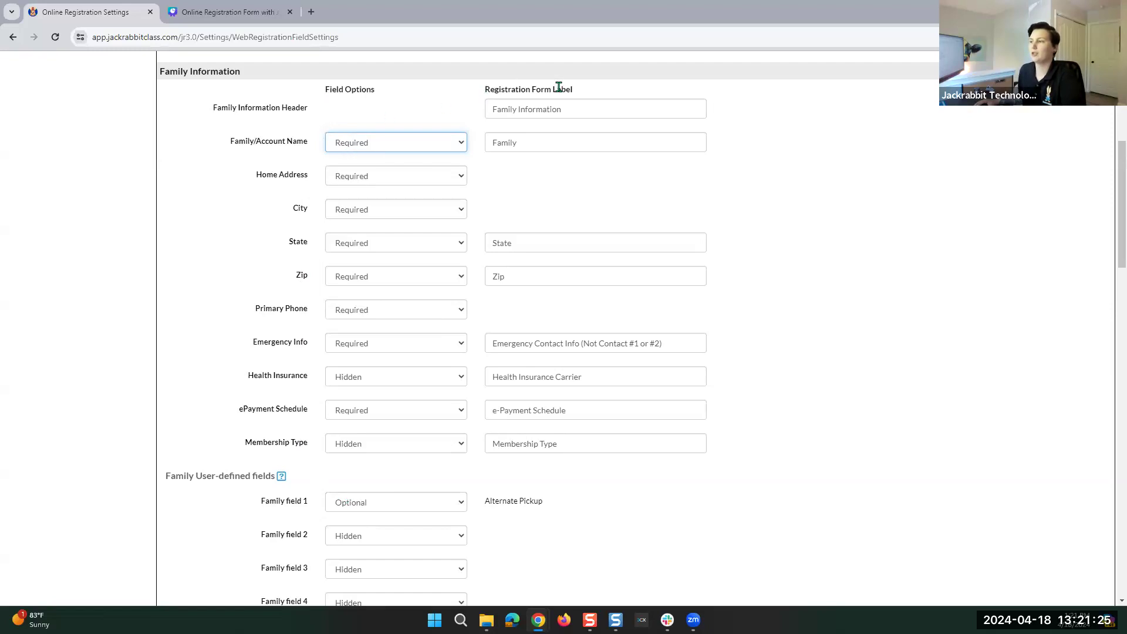
Rename the Family Information header to General Information and the name field's label to Account.
drag(580, 90, 483, 89)
click(532, 93)
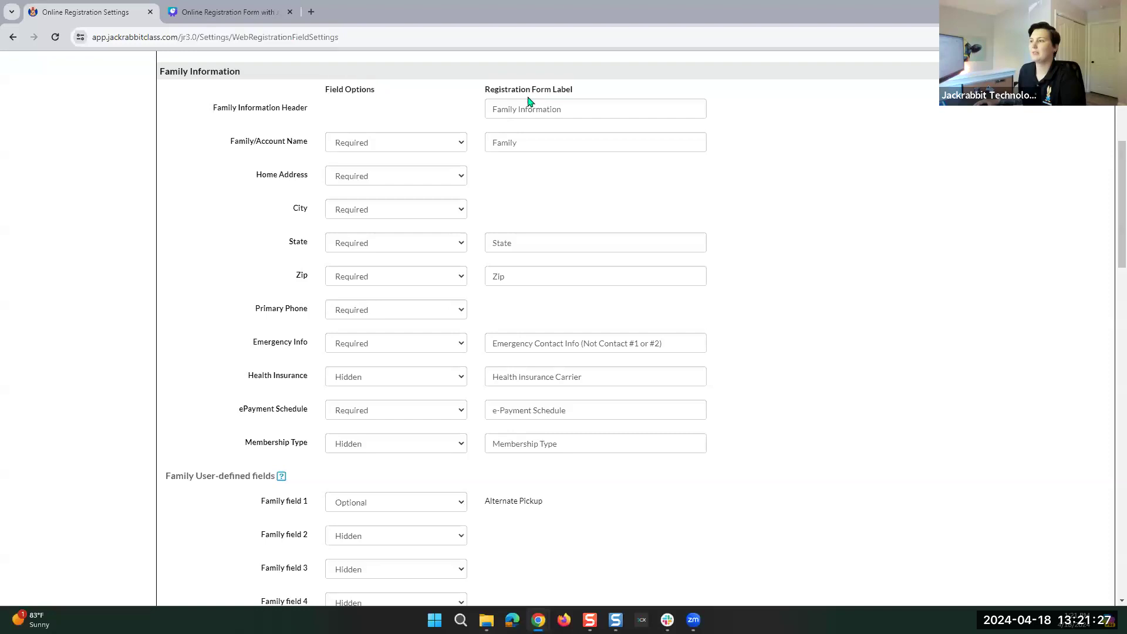
click(574, 110)
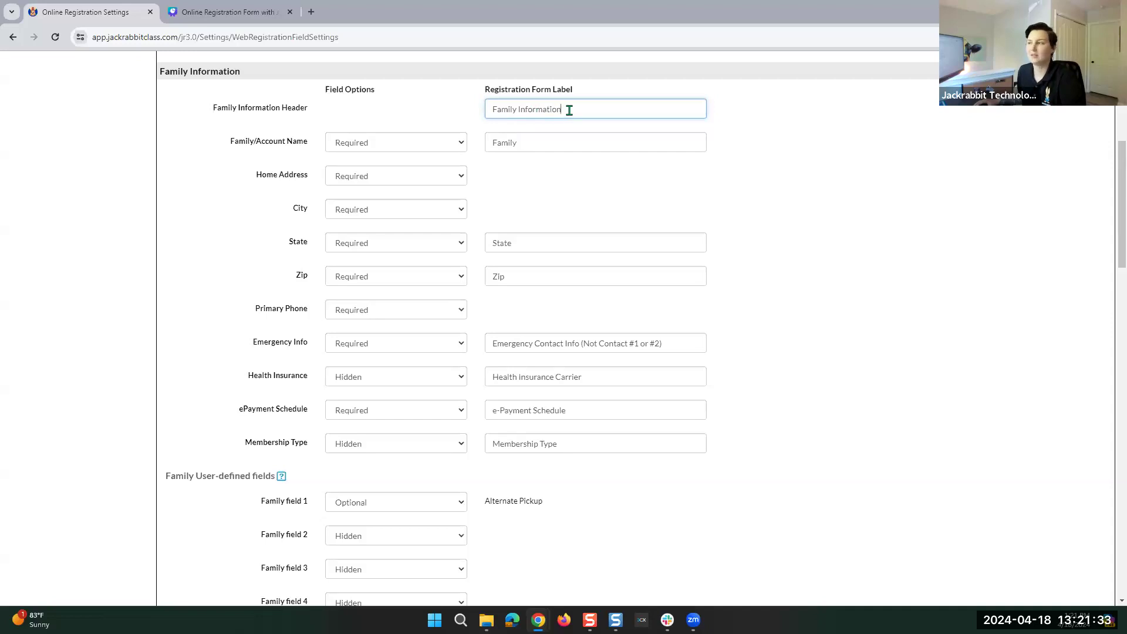
drag(519, 110, 466, 108)
text(General)
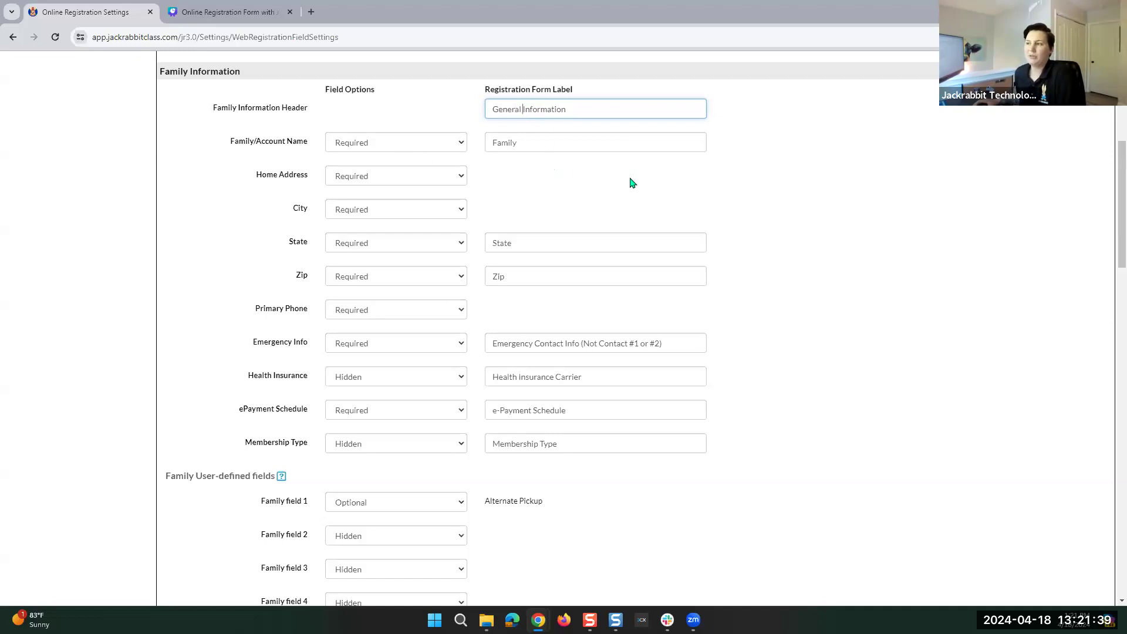
double_click(530, 146)
text(Account)
click(551, 184)
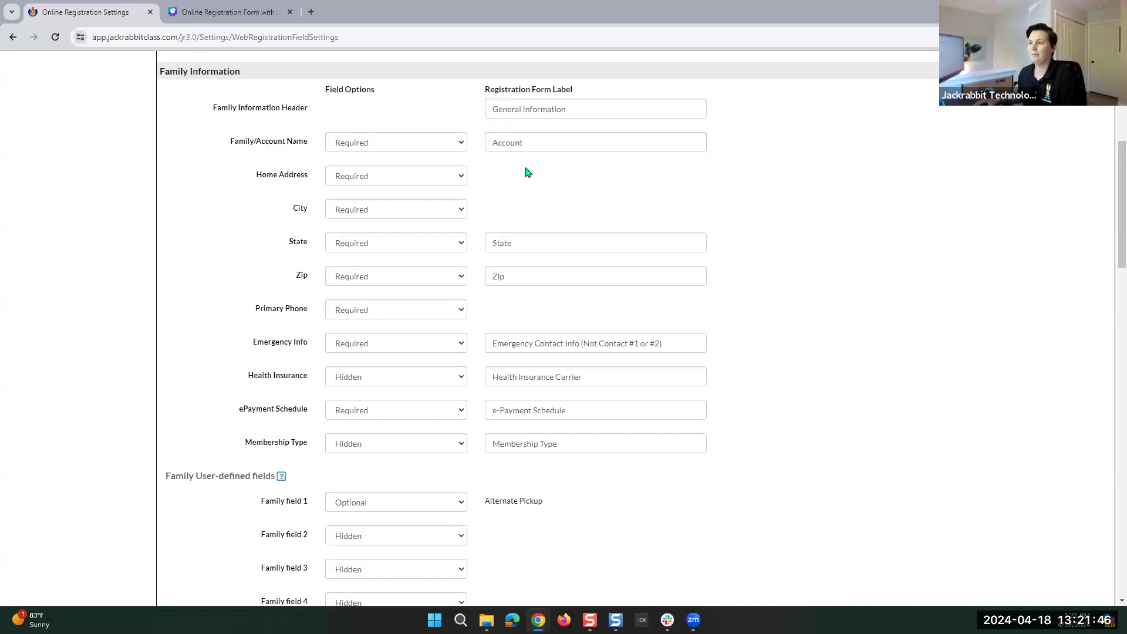
Cycle Family/Account Name visibility through Hidden and Optional, ending back on Required.
click(354, 152)
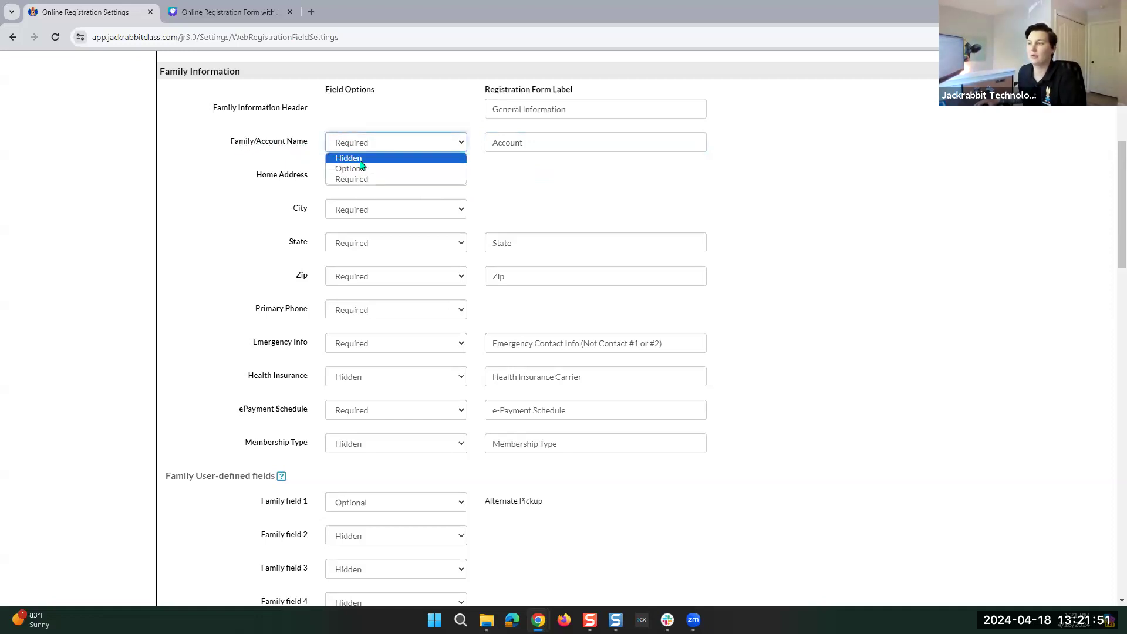
click(353, 159)
click(365, 145)
click(368, 169)
click(366, 151)
click(371, 179)
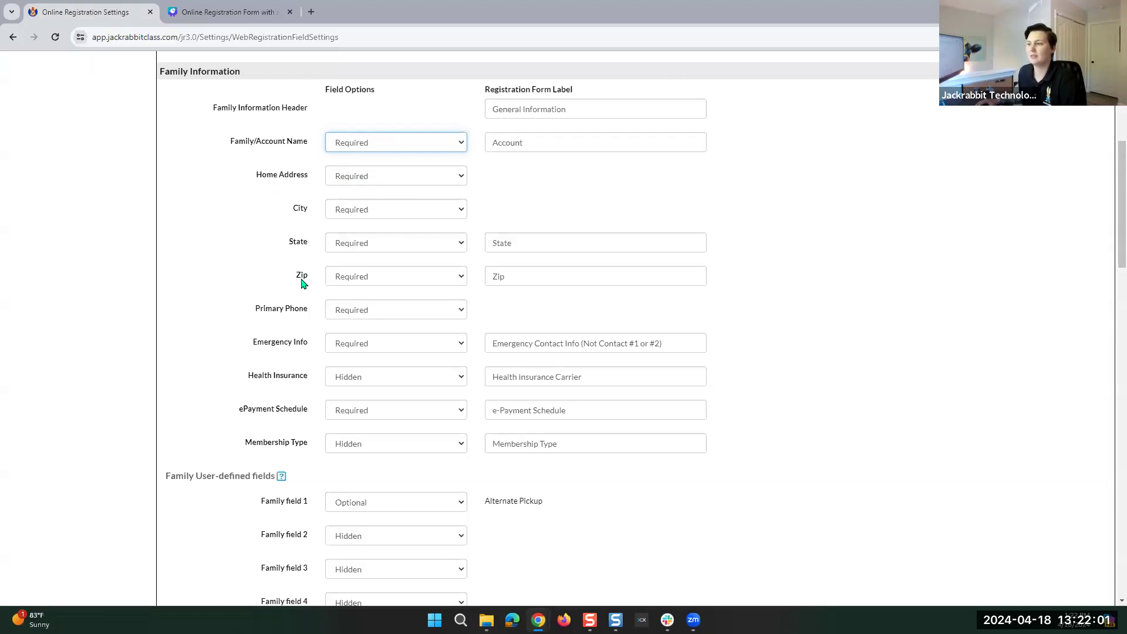
scroll(548, 240, down, 3)
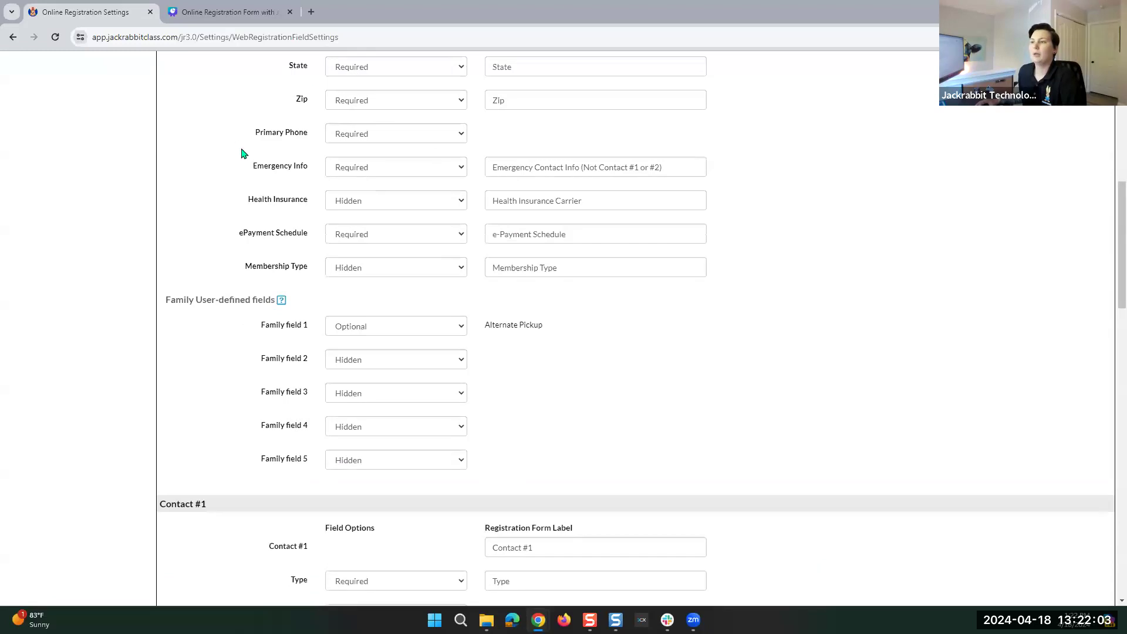
click(369, 136)
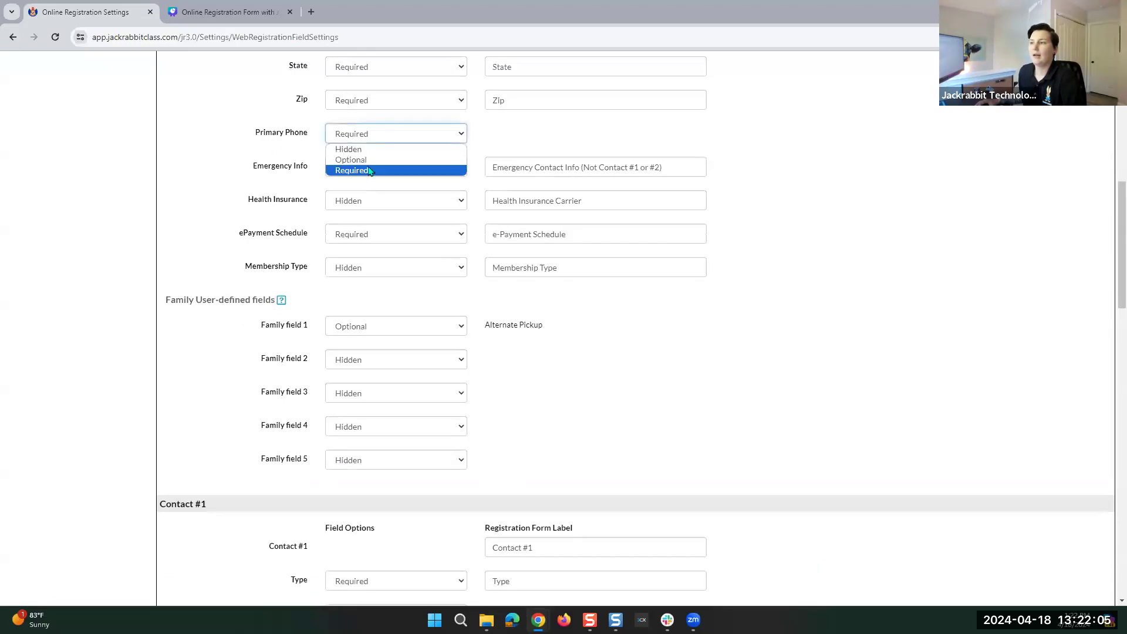
click(365, 174)
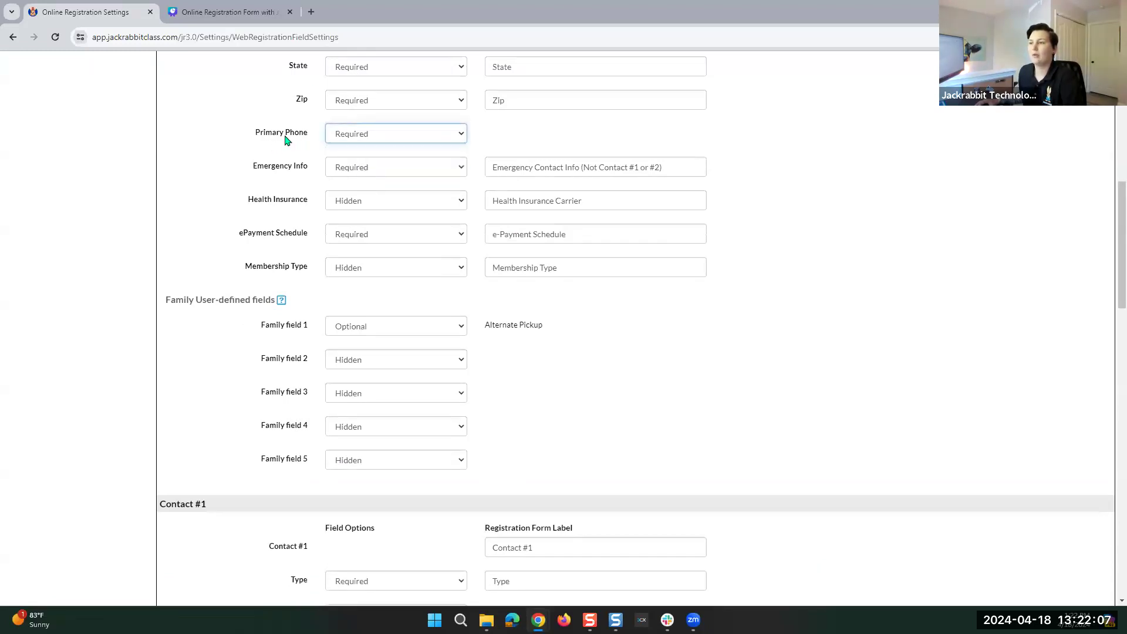
drag(245, 134, 323, 128)
click(308, 137)
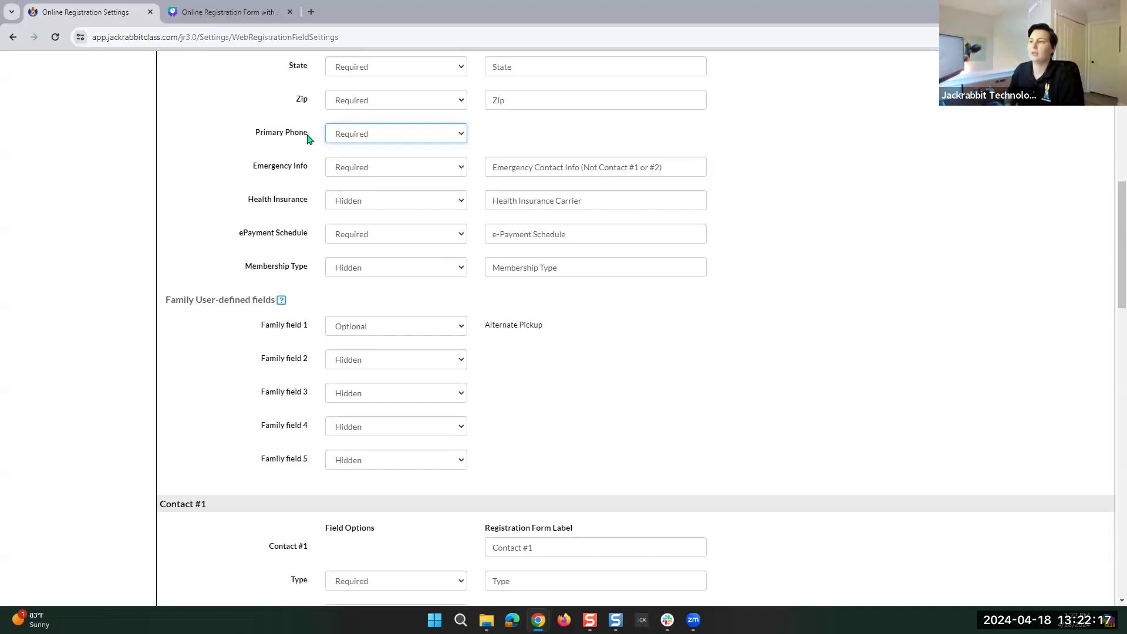
click(508, 136)
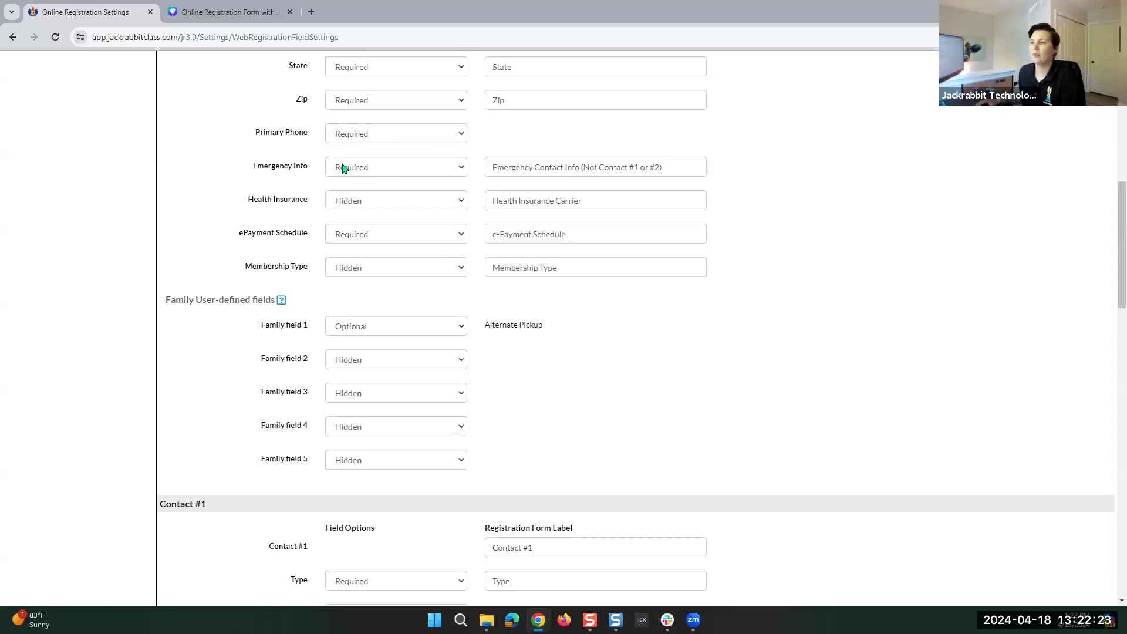
click(385, 207)
click(384, 208)
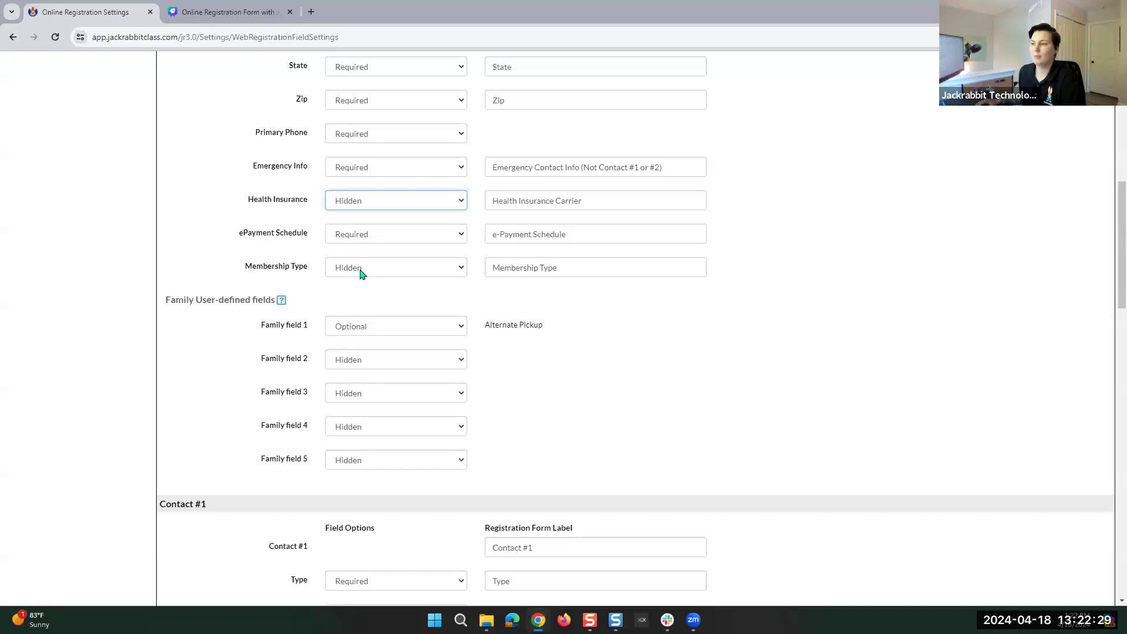
scroll(457, 273, down, 2)
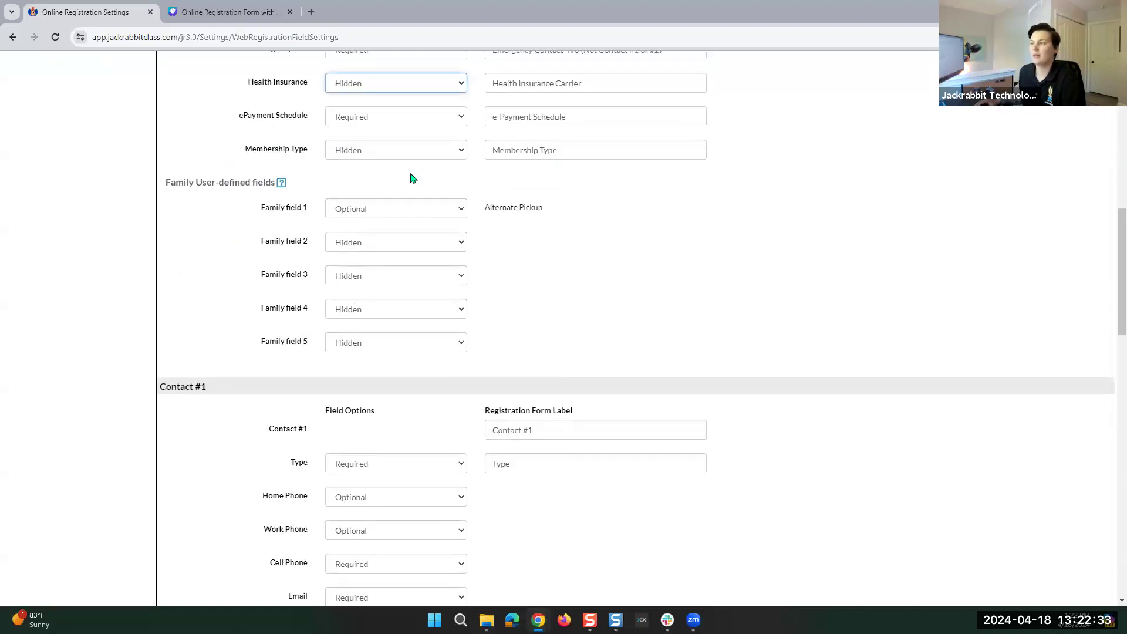
Set Family field 1 (Alternate Pickup) to Hidden from its visibility dropdown.
scroll(622, 164, up, 4)
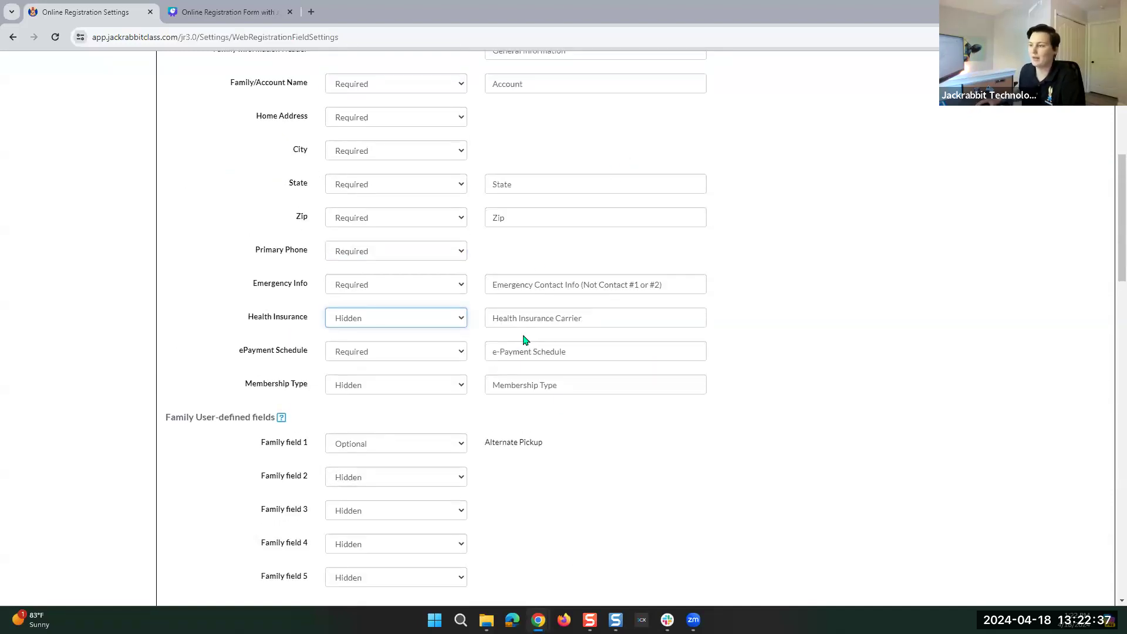
scroll(515, 346, down, 4)
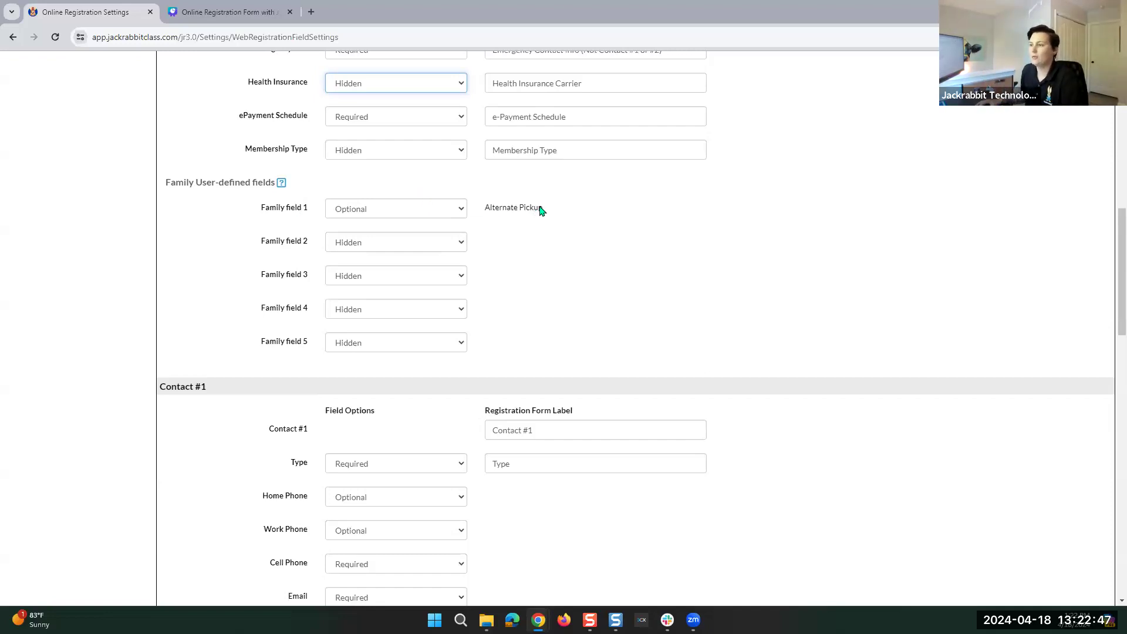
click(379, 215)
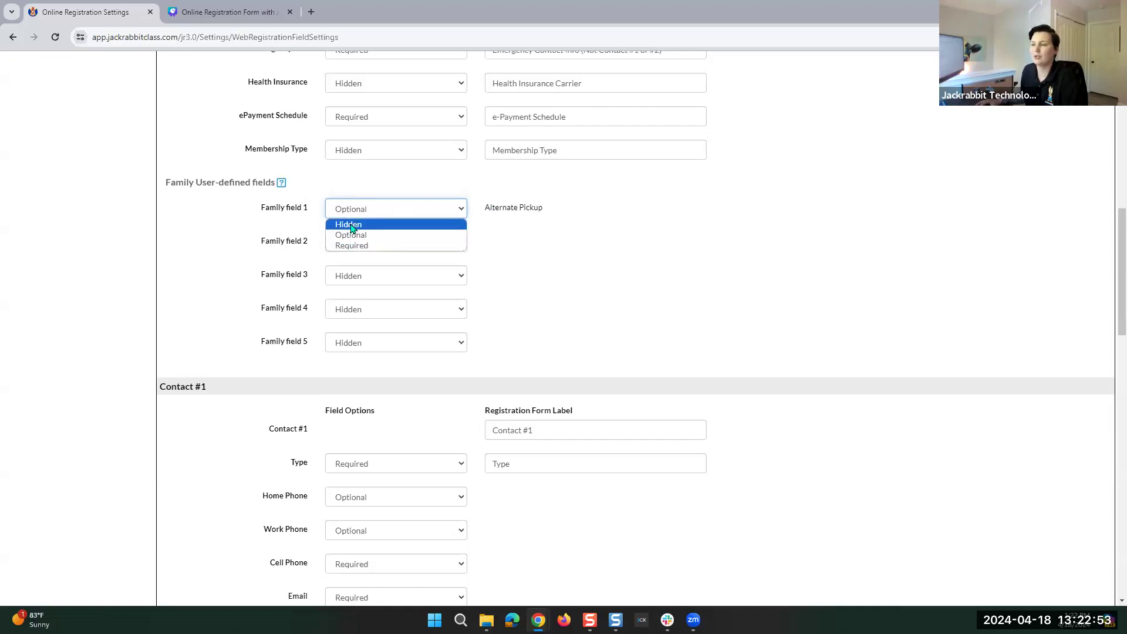
click(352, 225)
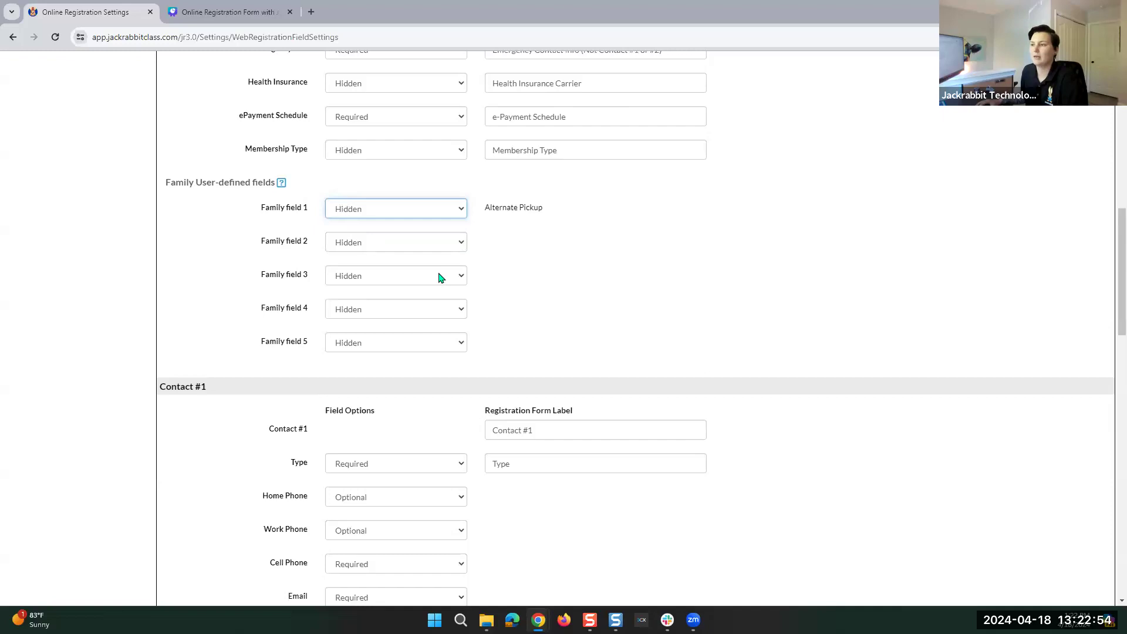
Make Family field 1 (Alternate Pickup) Optional.
click(355, 210)
click(349, 236)
scroll(502, 272, down, 4)
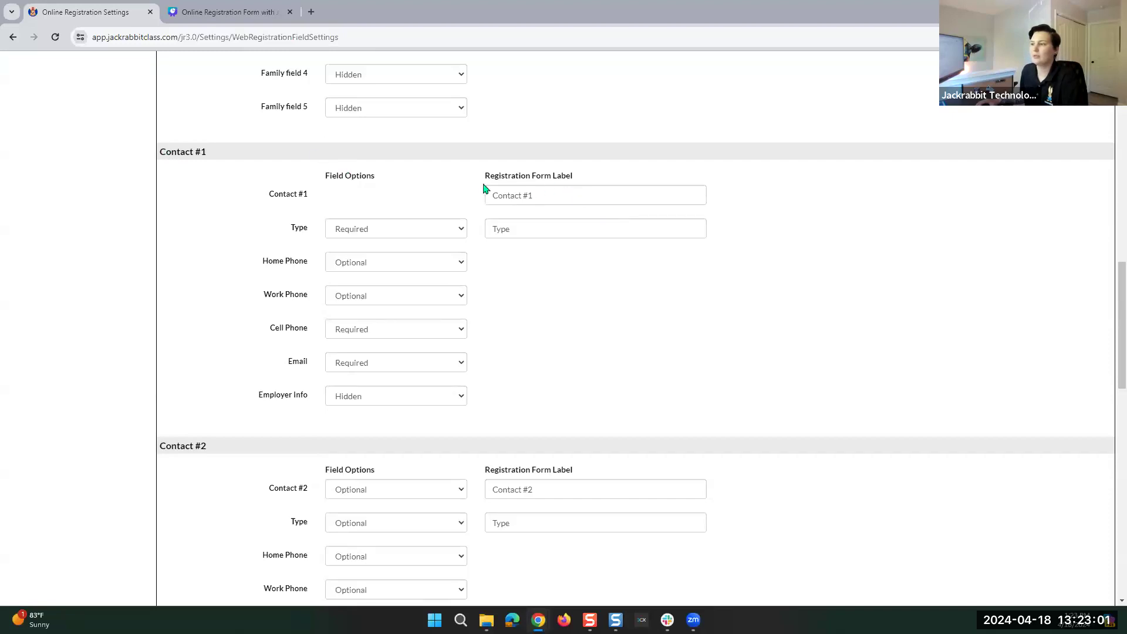
Review the Contact #1 label and keep the Contact #1 Type field Required.
click(552, 195)
drag(552, 195, 461, 187)
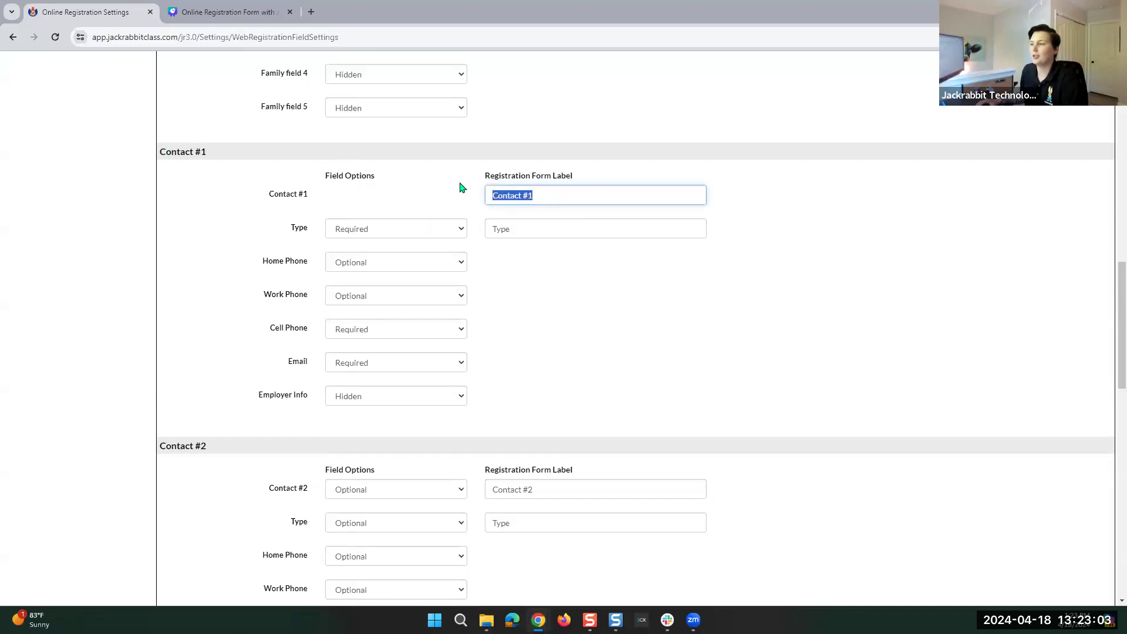
click(546, 197)
drag(541, 195, 410, 191)
click(413, 194)
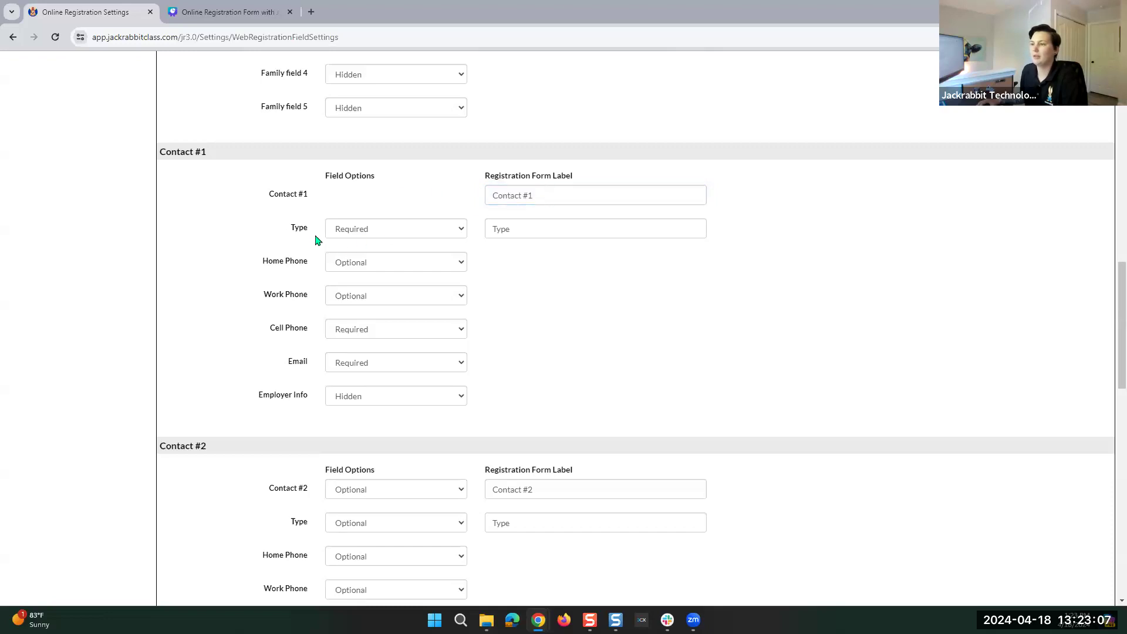
click(364, 230)
click(367, 231)
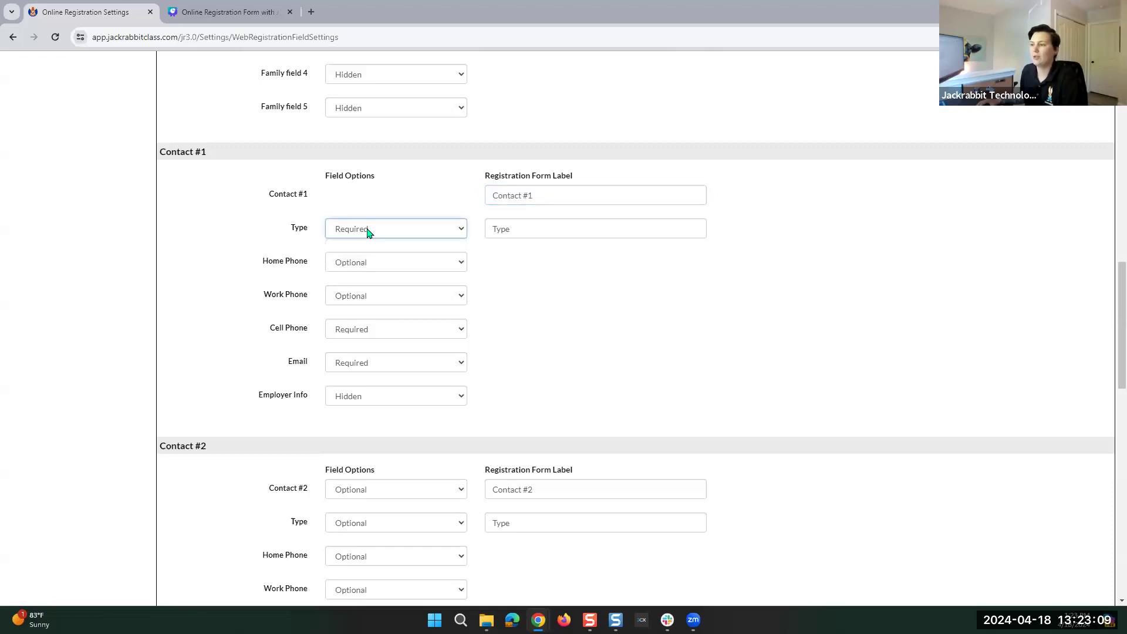
click(550, 230)
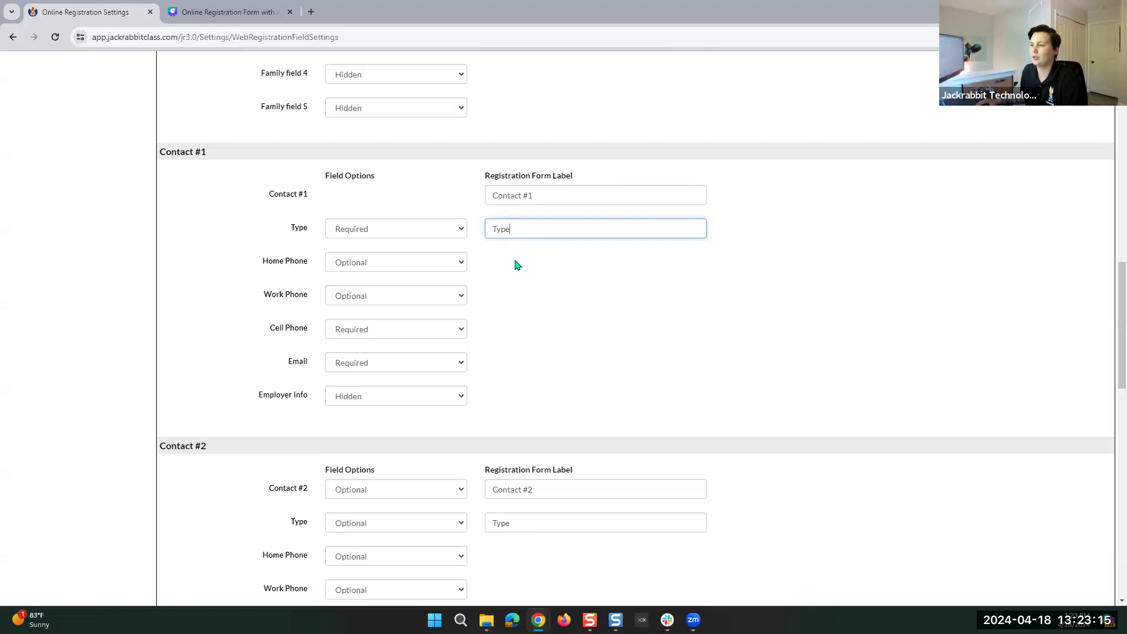
scroll(513, 262, down, 2)
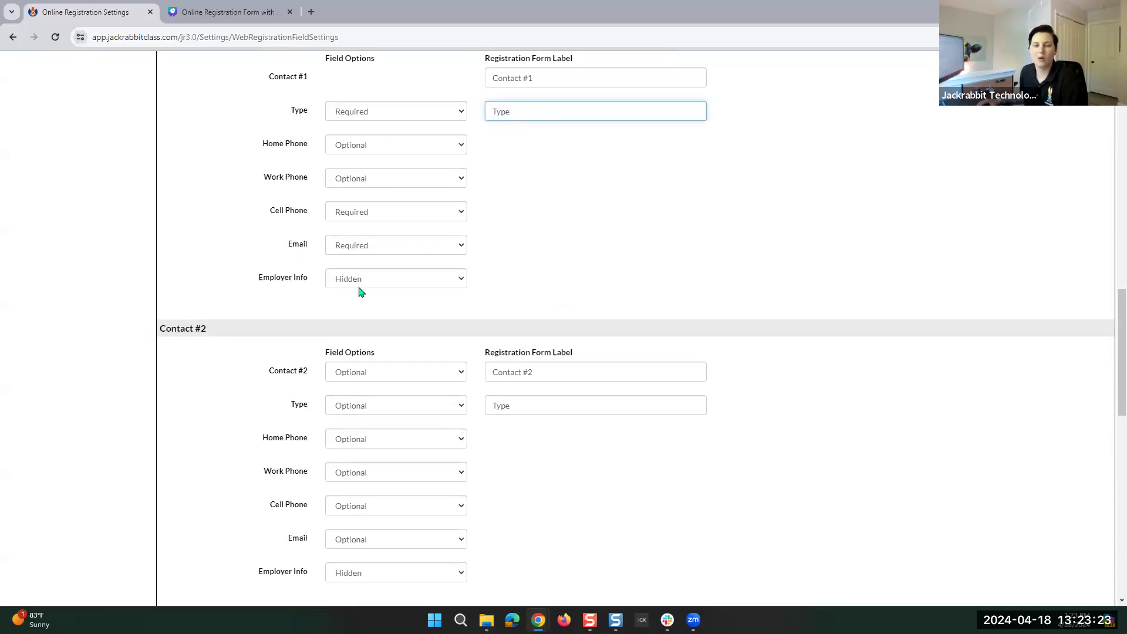
scroll(361, 291, up, 1)
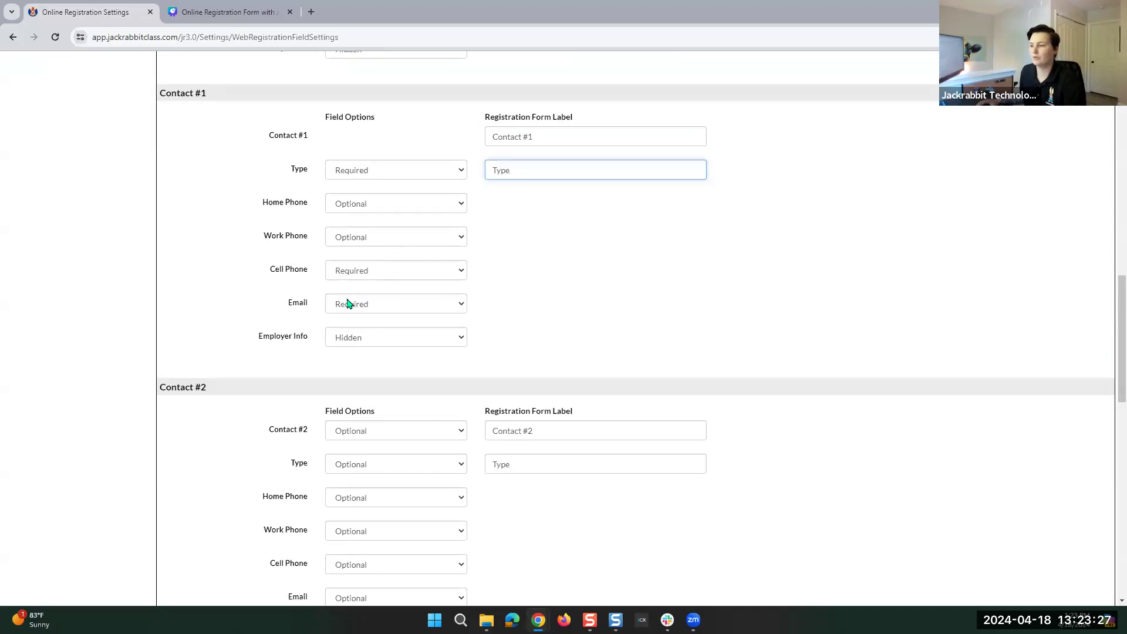
scroll(414, 299, down, 5)
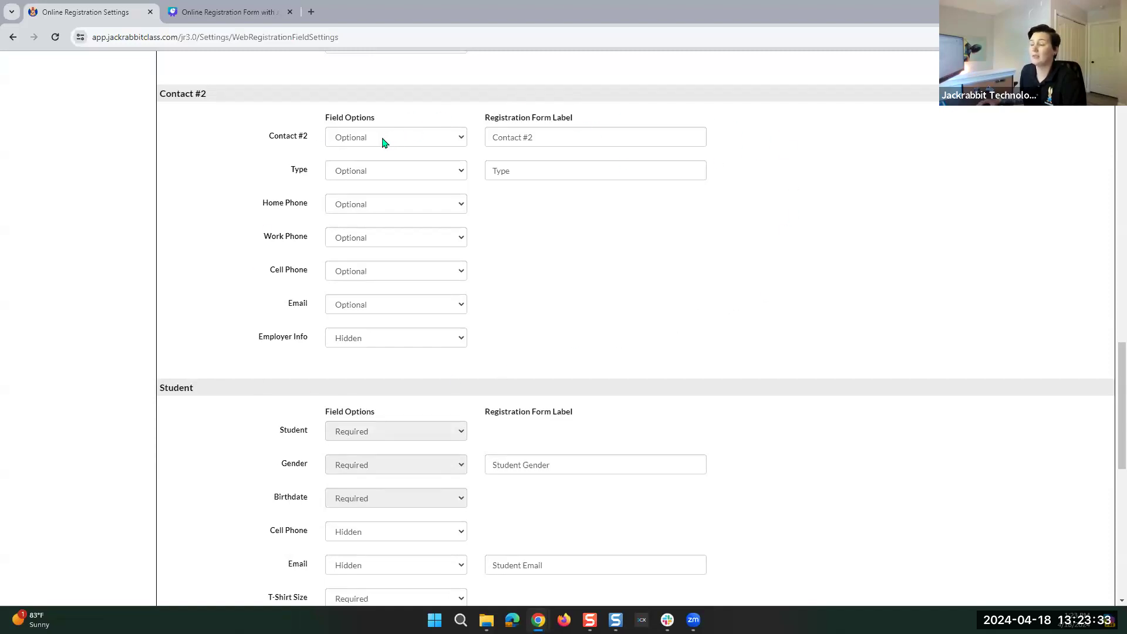
click(560, 140)
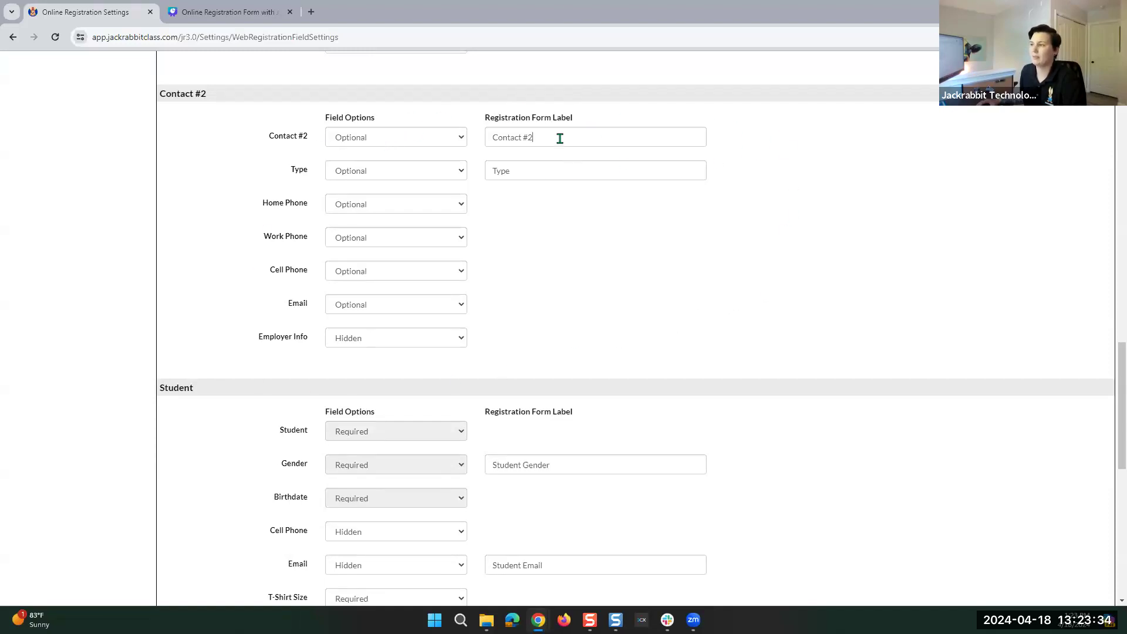
click(818, 175)
scroll(629, 305, down, 5)
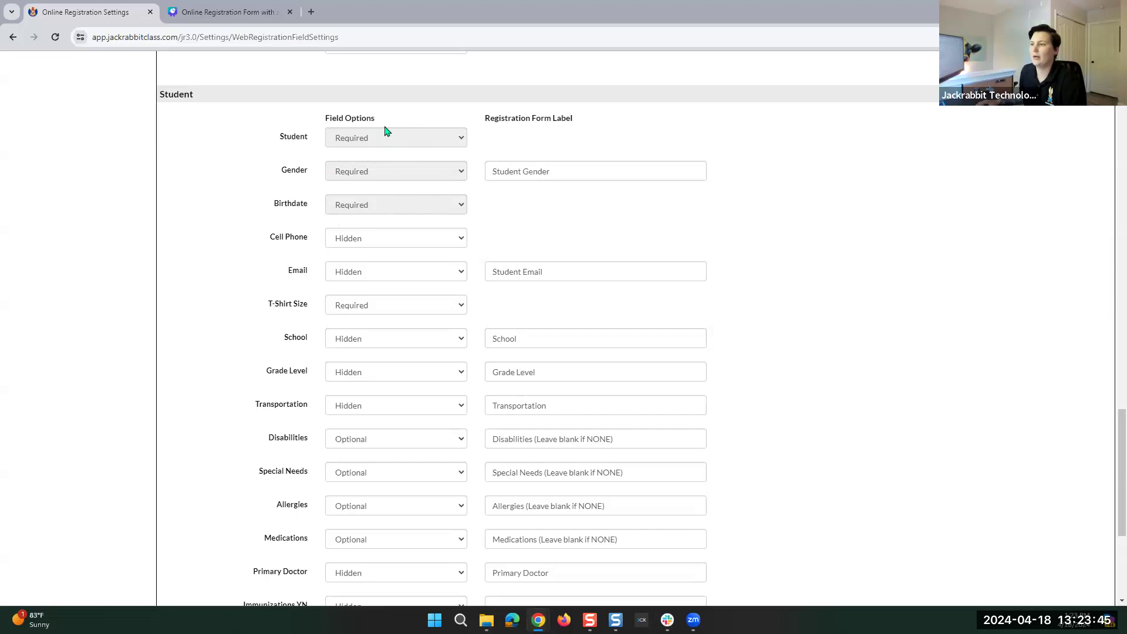
mouse_move(377, 209)
click(563, 168)
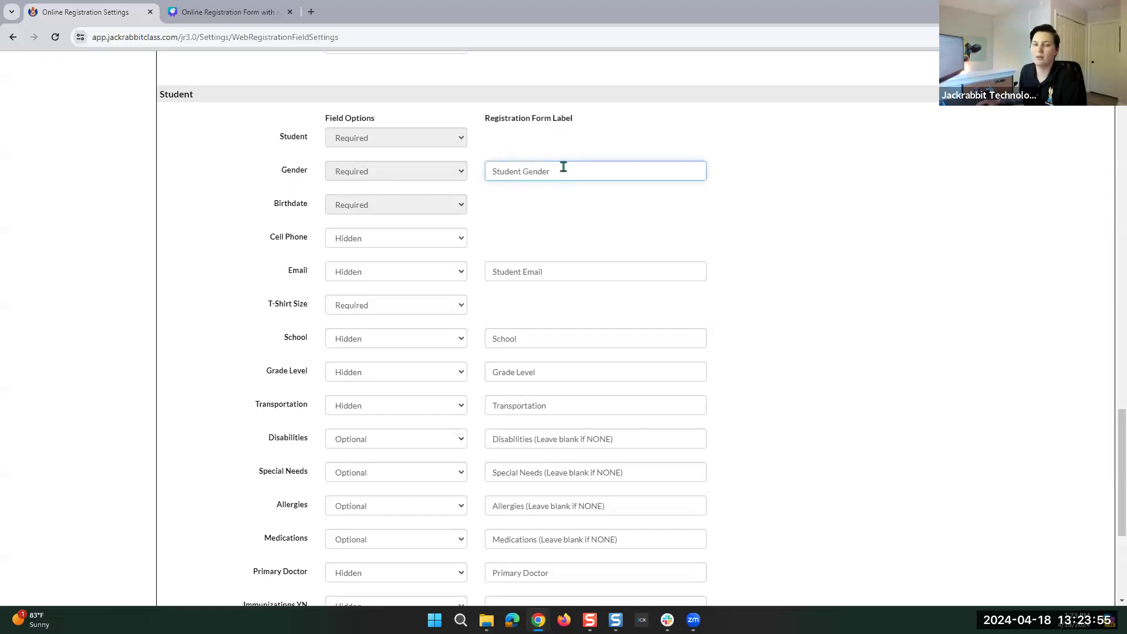
click(761, 179)
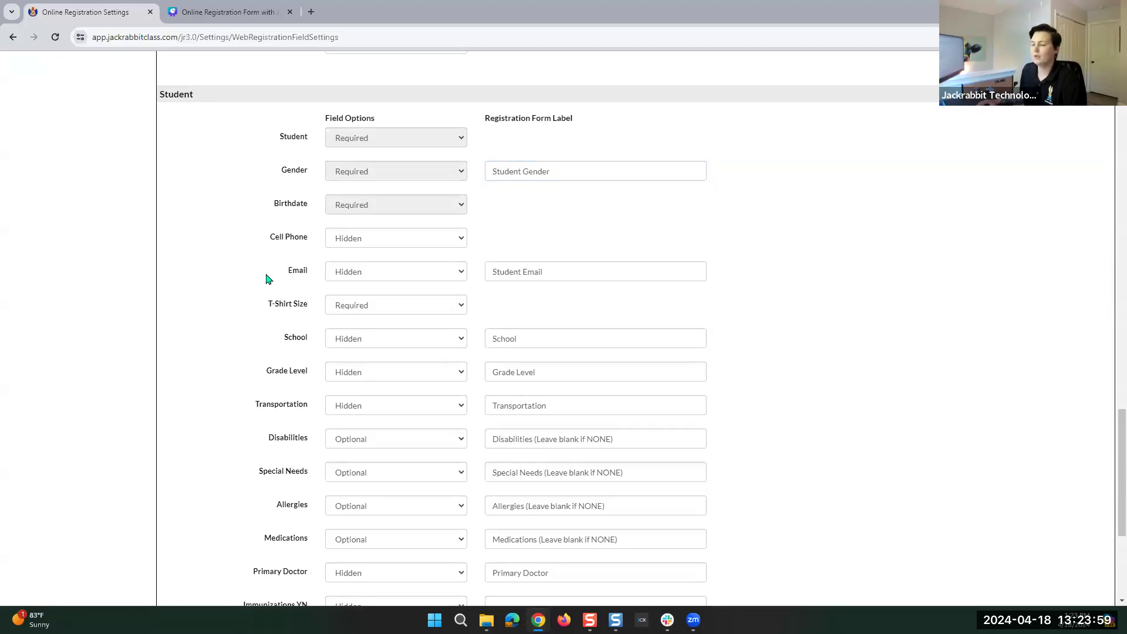
scroll(605, 282, down, 2)
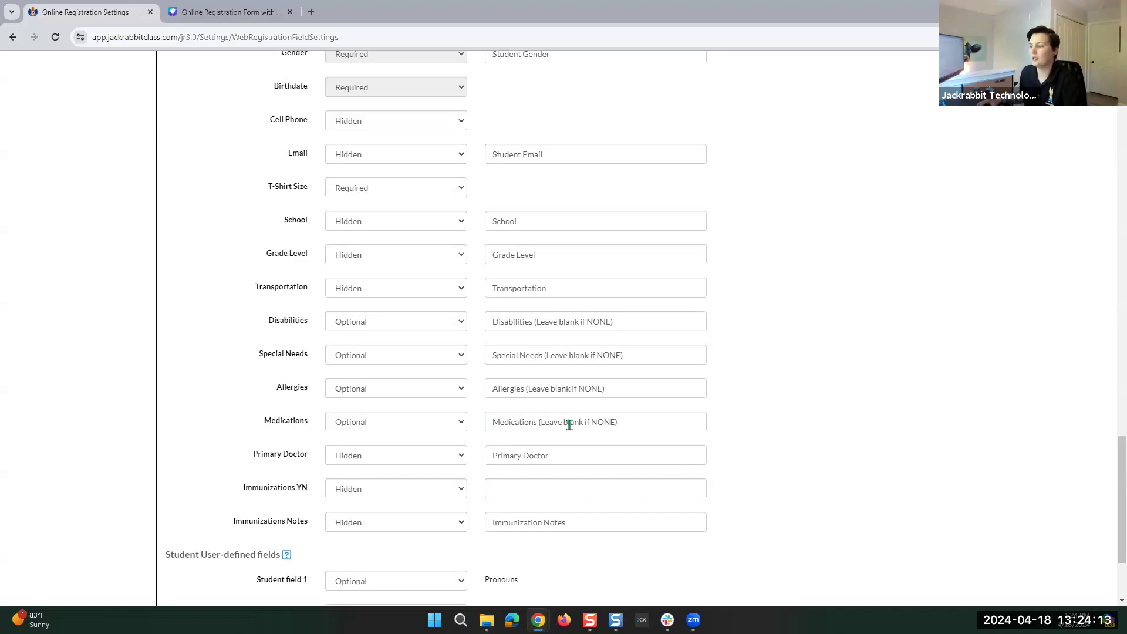
Set the Medications student field to Required.
drag(634, 418, 541, 419)
click(627, 424)
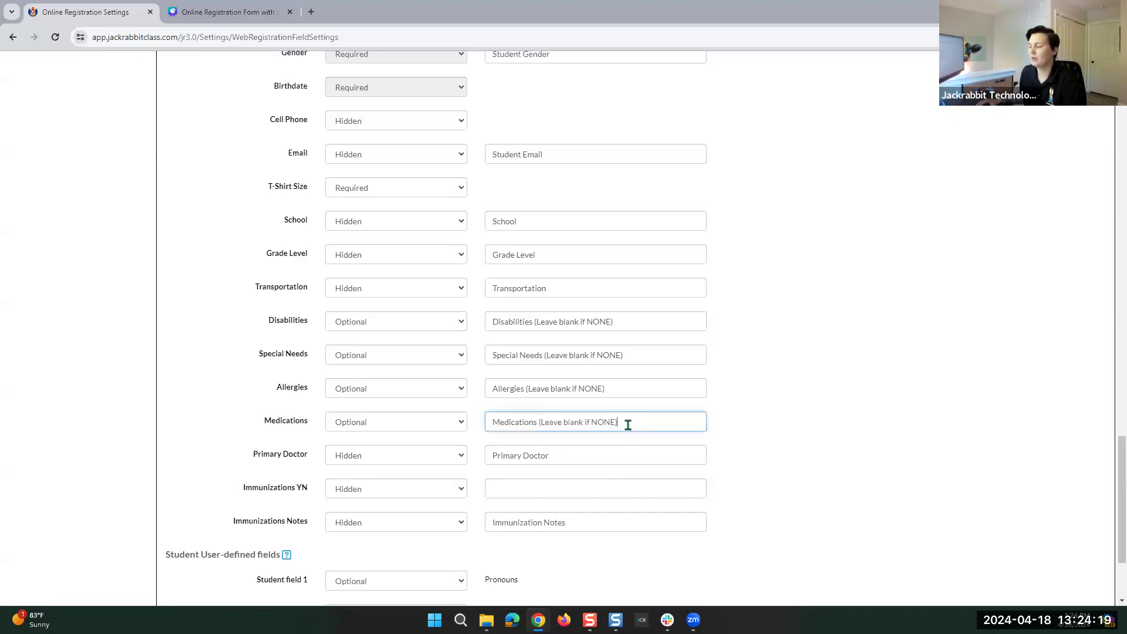
click(376, 427)
click(365, 459)
Change the Medications label to 'Medications (Put N/A if none)'.
click(625, 423)
drag(619, 422, 543, 426)
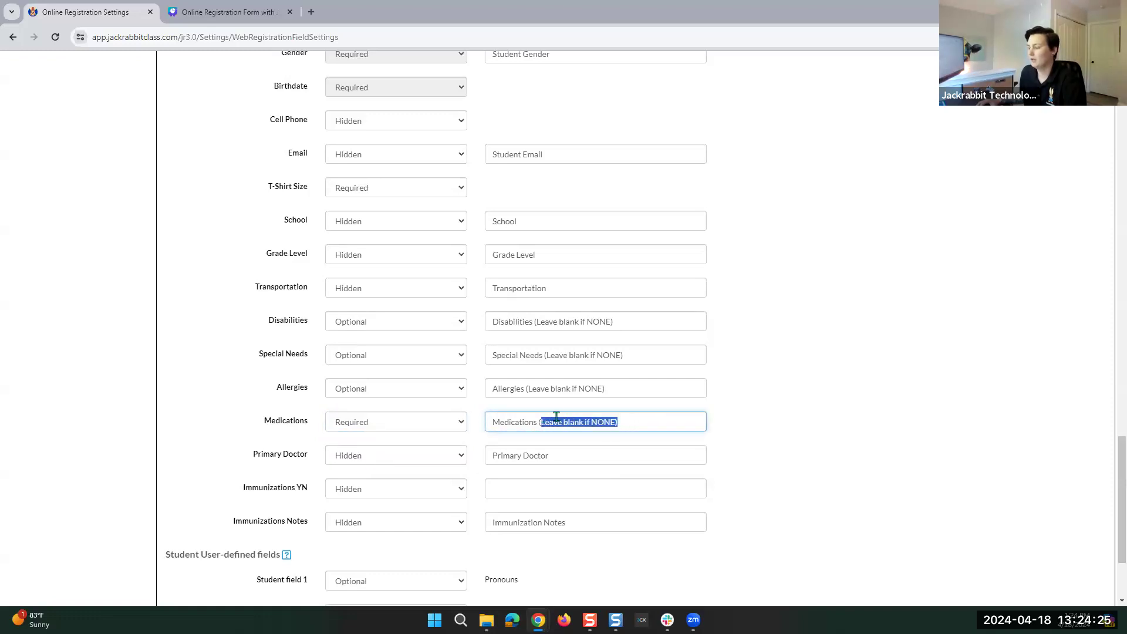
text(Put N/A if none))
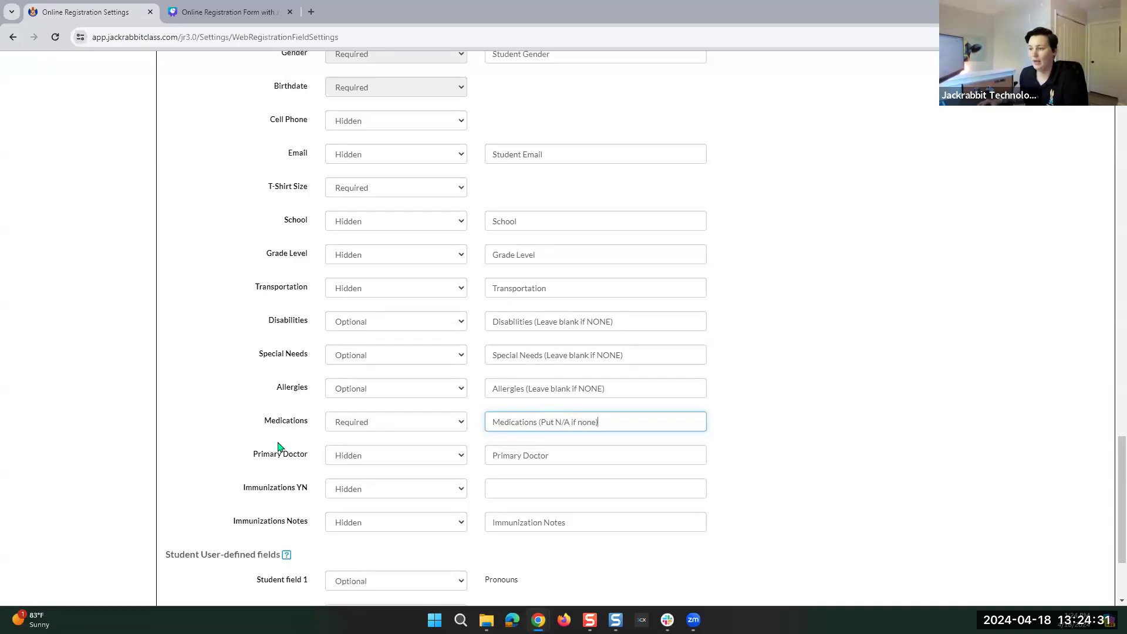
click(274, 424)
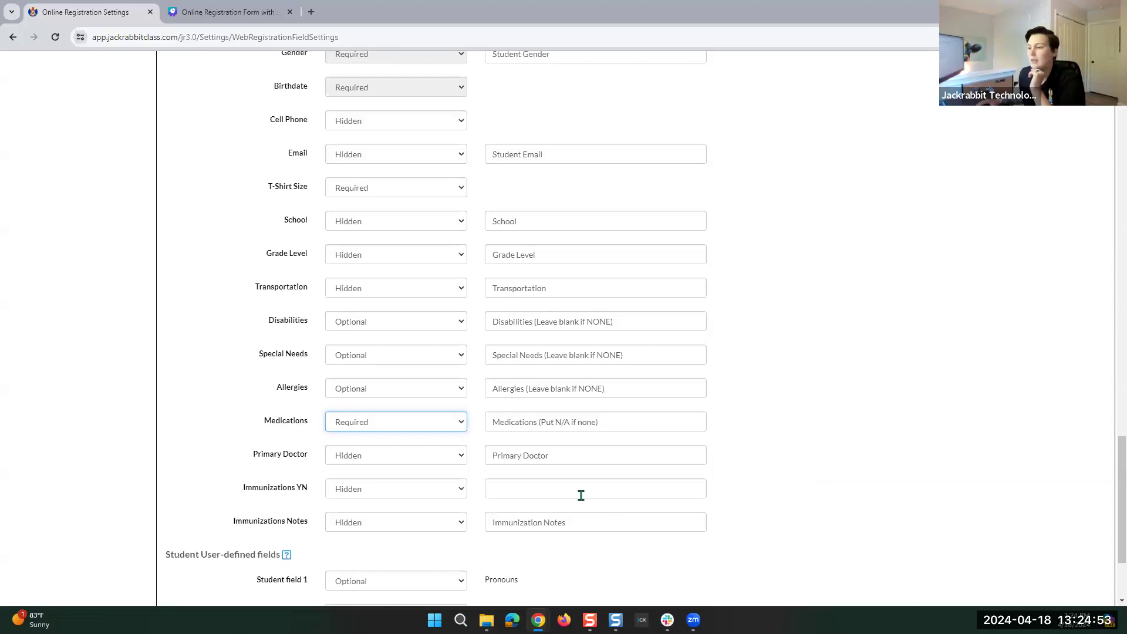
scroll(582, 495, down, 3)
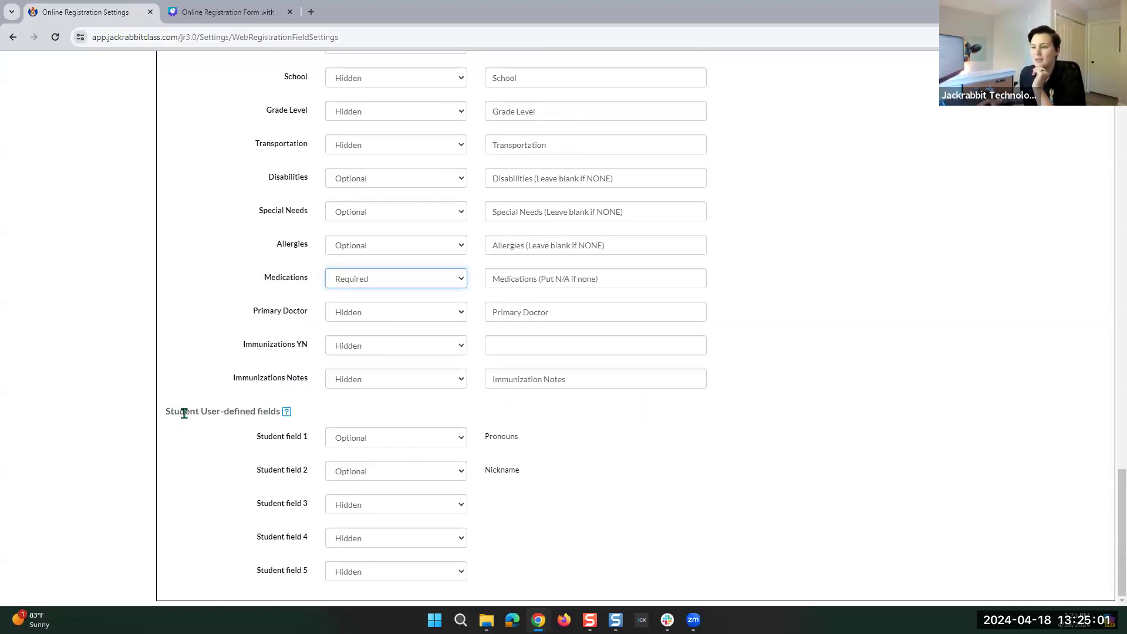
Look over the Pronouns and Student field 1 labels, then save the field settings.
drag(524, 437, 493, 440)
click(530, 442)
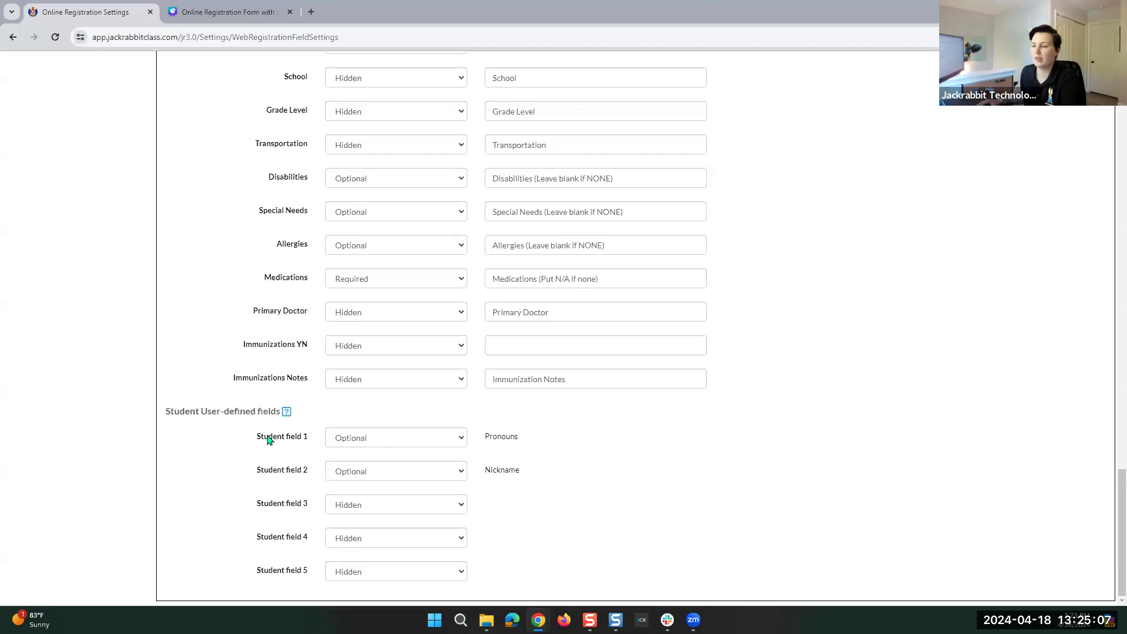
drag(255, 443, 306, 440)
click(297, 463)
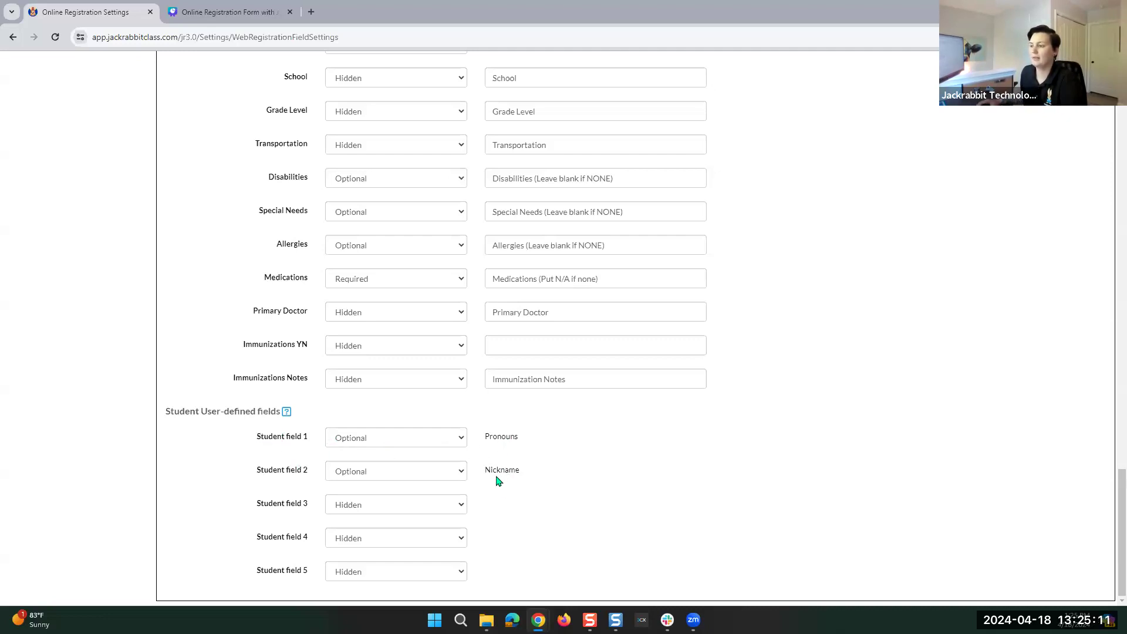
scroll(488, 498, up, 20)
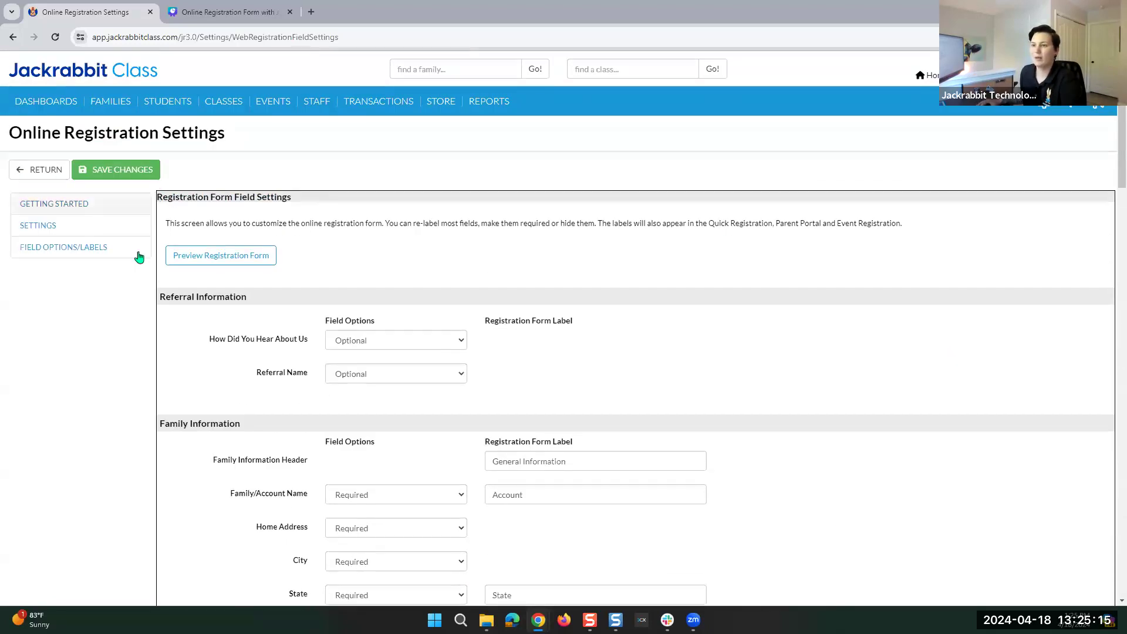
click(128, 178)
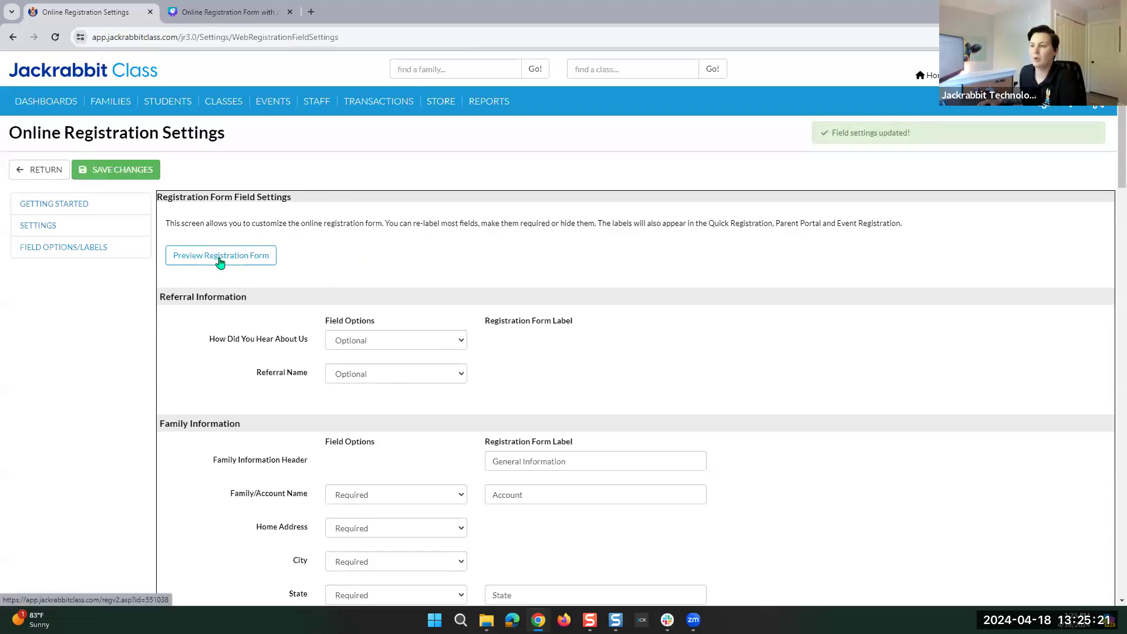
Preview the registration form in a new tab and browse its fields down to Account Last Name.
click(219, 261)
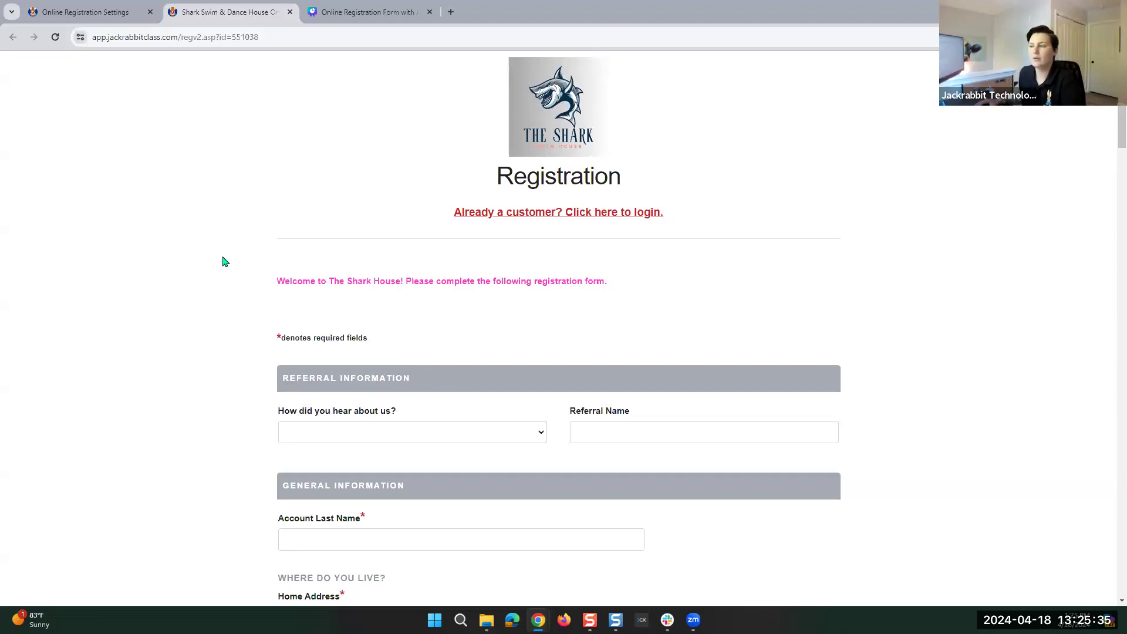
scroll(251, 270, down, 4)
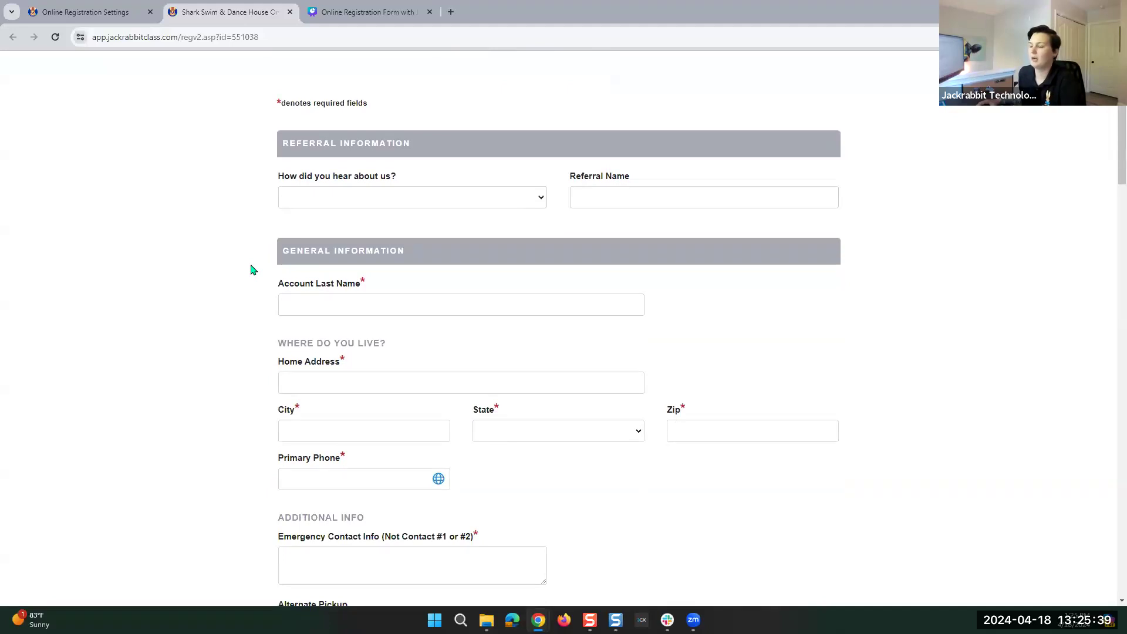
click(345, 197)
click(340, 204)
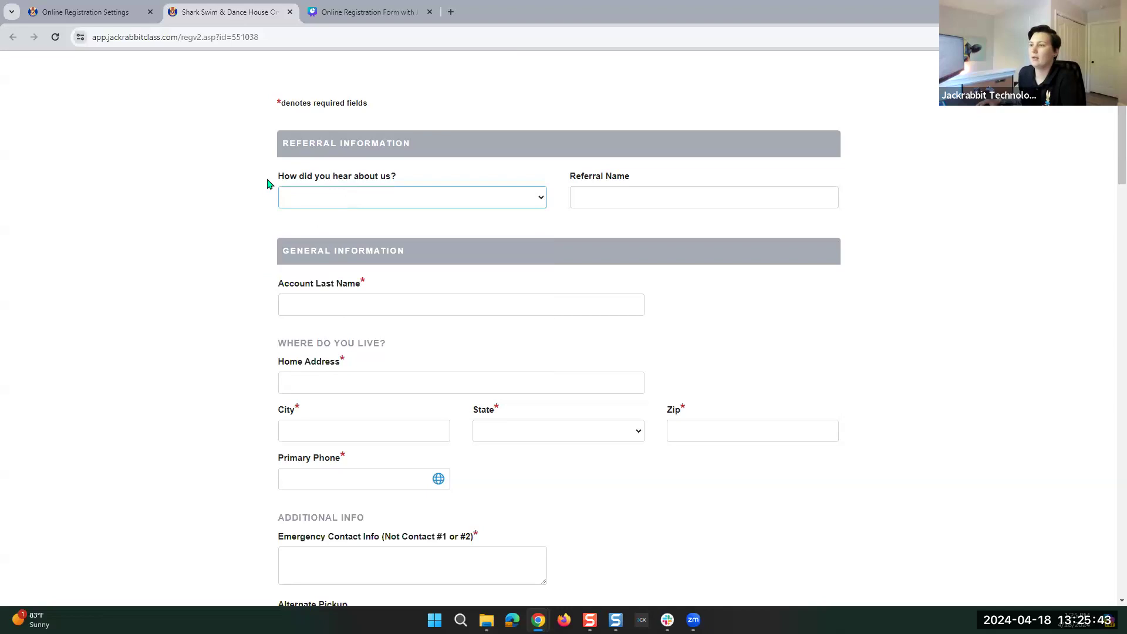
drag(269, 105, 378, 96)
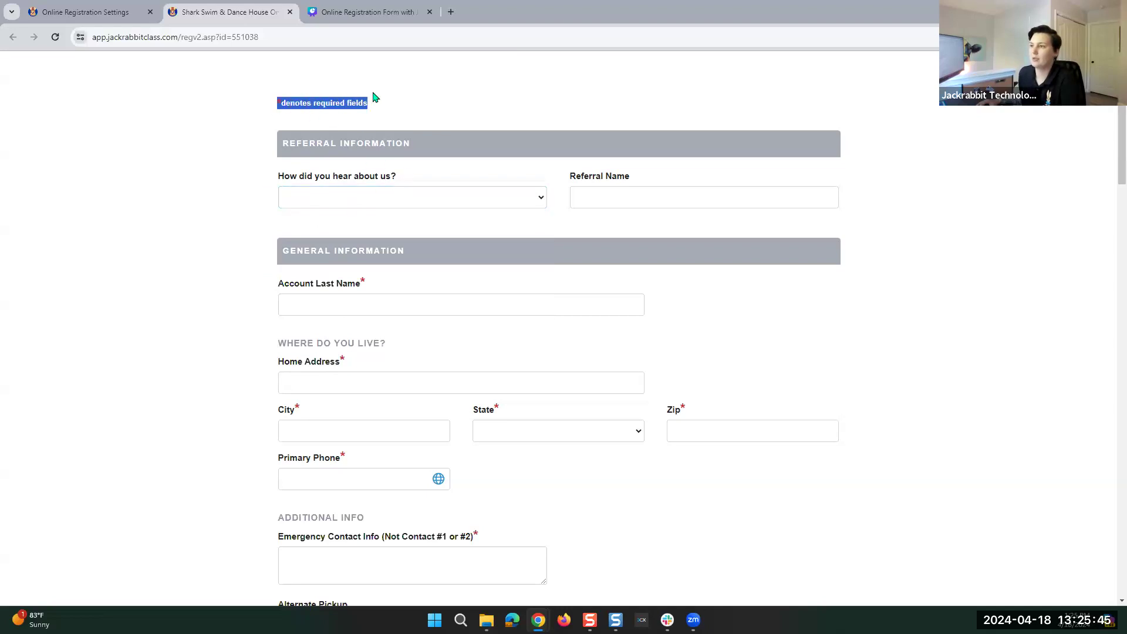
click(378, 97)
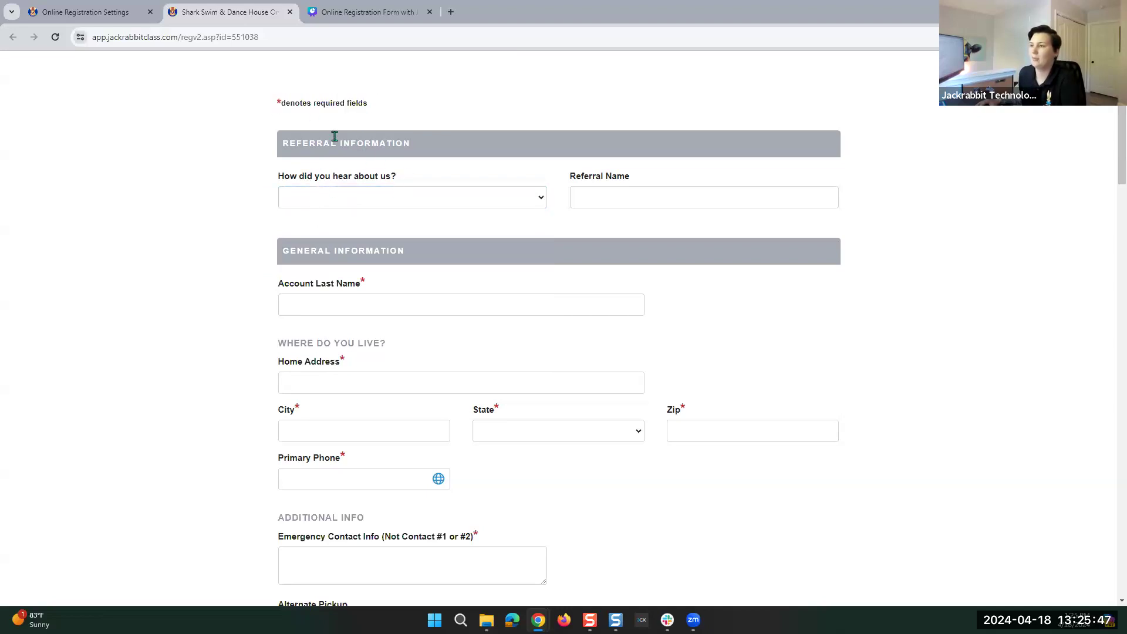
scroll(401, 205, down, 1)
scroll(399, 210, down, 2)
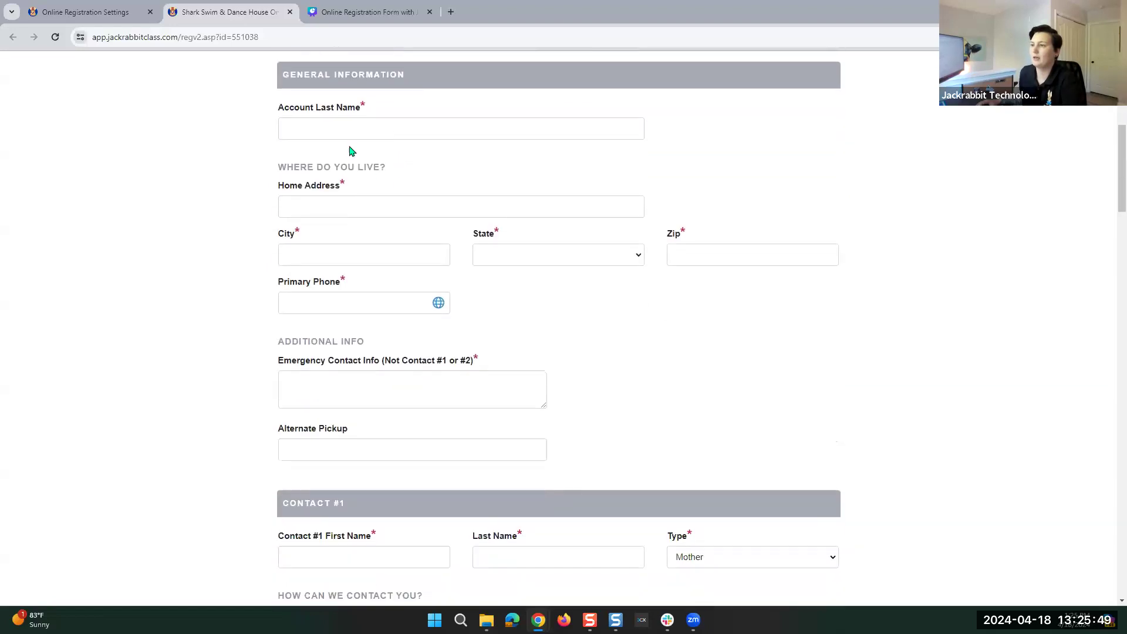
click(337, 129)
click(180, 152)
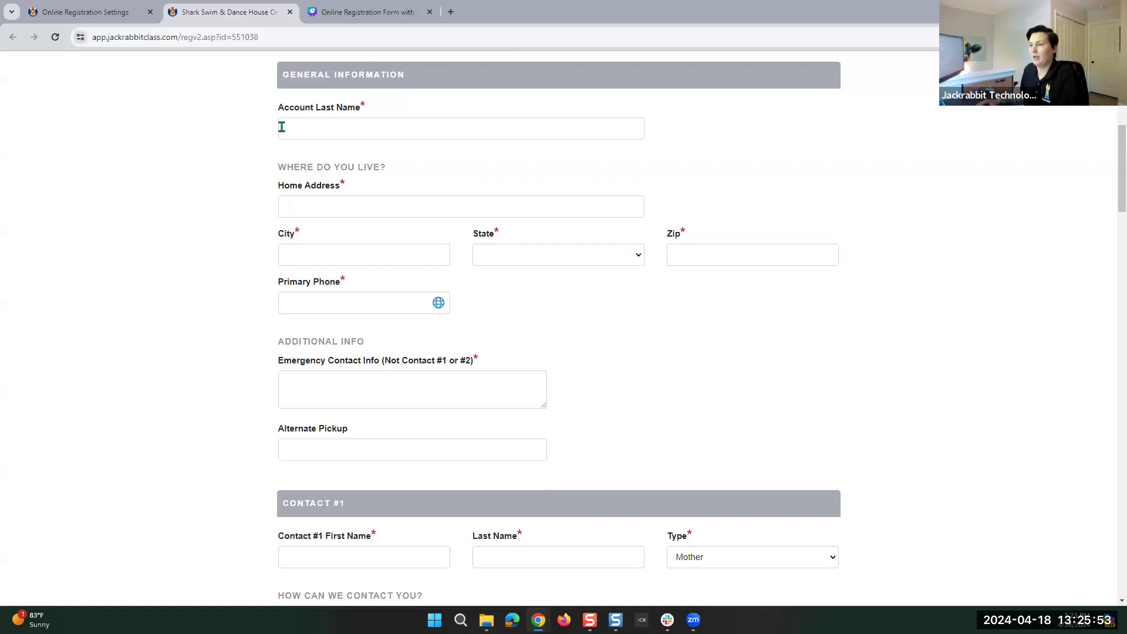
Enter the account last name, street address, city, zip code and primary phone number.
click(281, 127)
text(De)
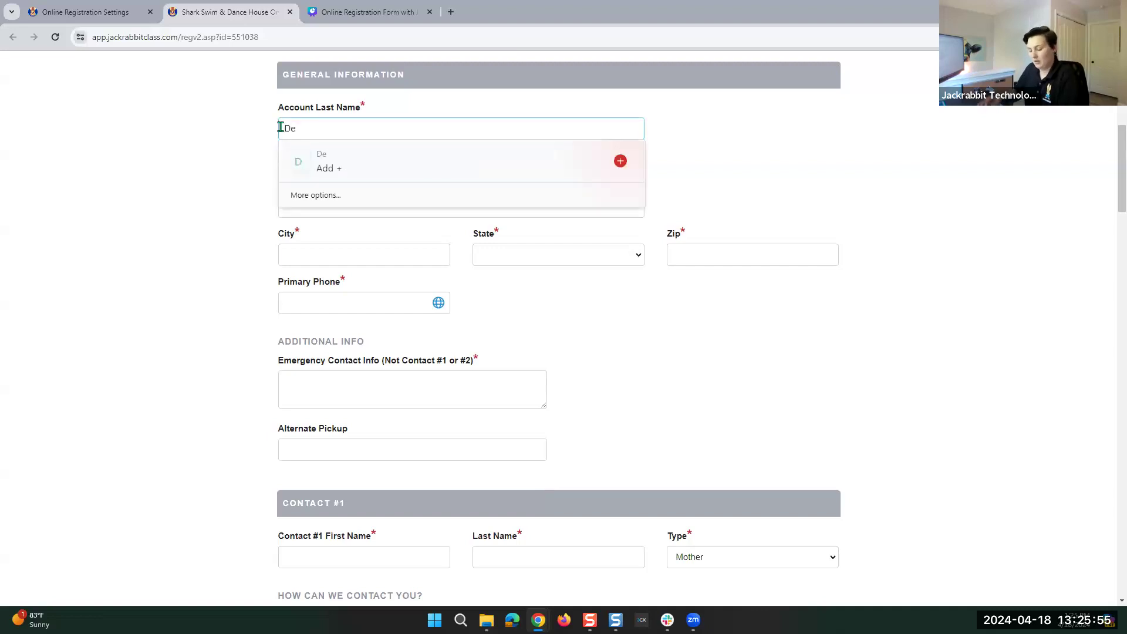
text(ese)
click(243, 206)
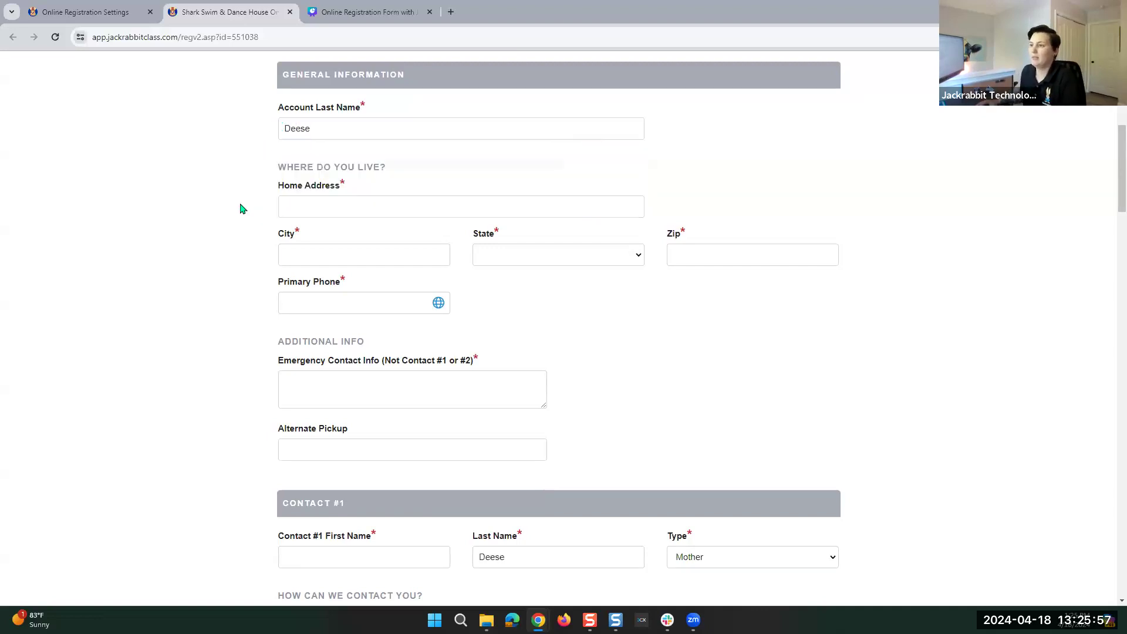
click(348, 202)
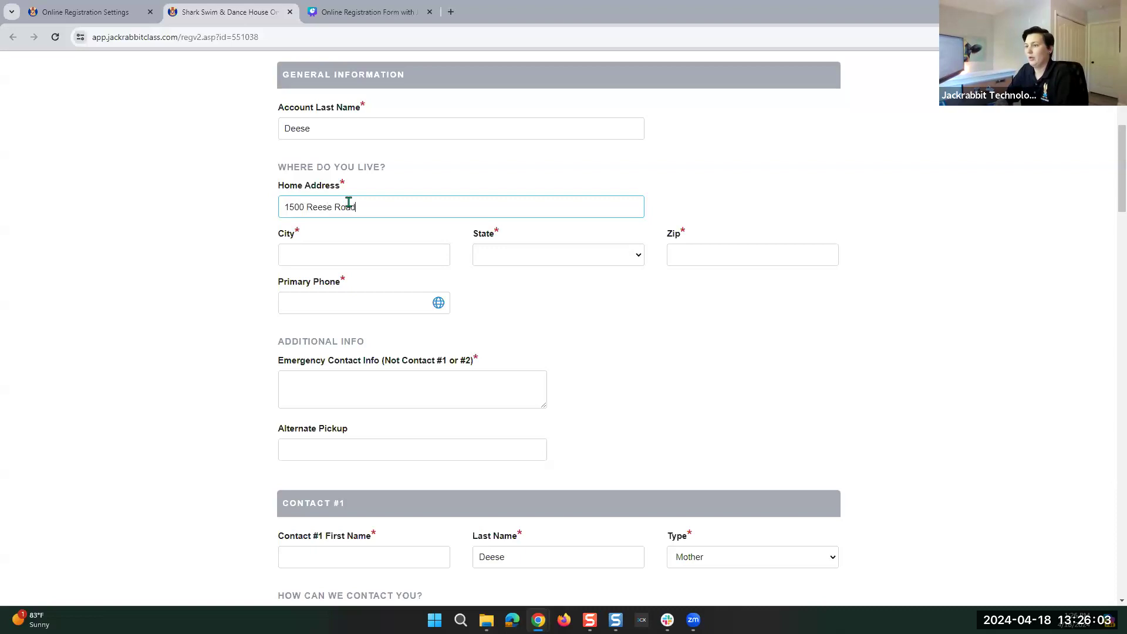
key(Tab)
text(Charlotte)
key(Tab)
key(Tab)
text(28564)
key(Tab)
Enter the emergency contact phone number and point out the optional Alternate Pickup field.
scroll(398, 270, down, 3)
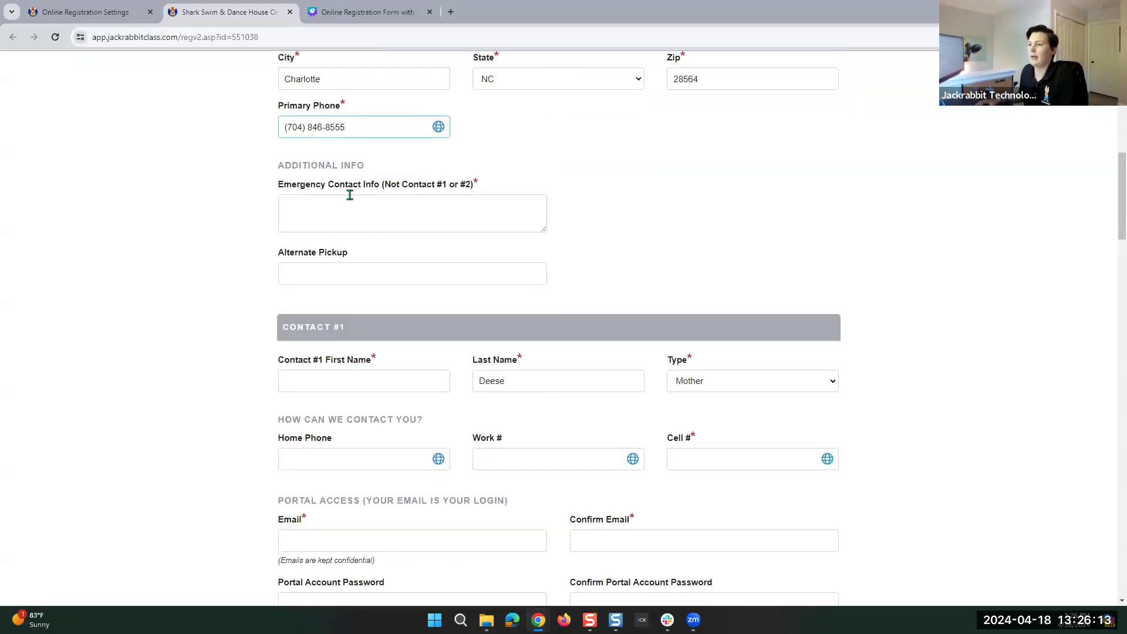
click(341, 216)
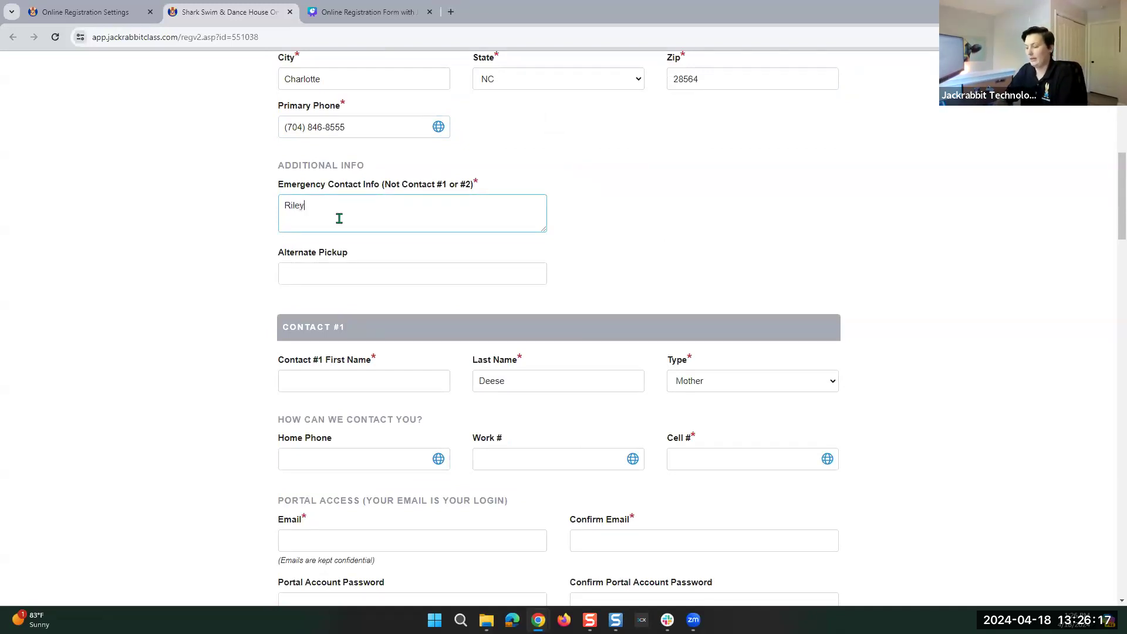
click(317, 277)
click(326, 209)
click(305, 280)
mouse_move(277, 253)
mouse_down()
mouse_move(360, 251)
mouse_move(261, 254)
mouse_up()
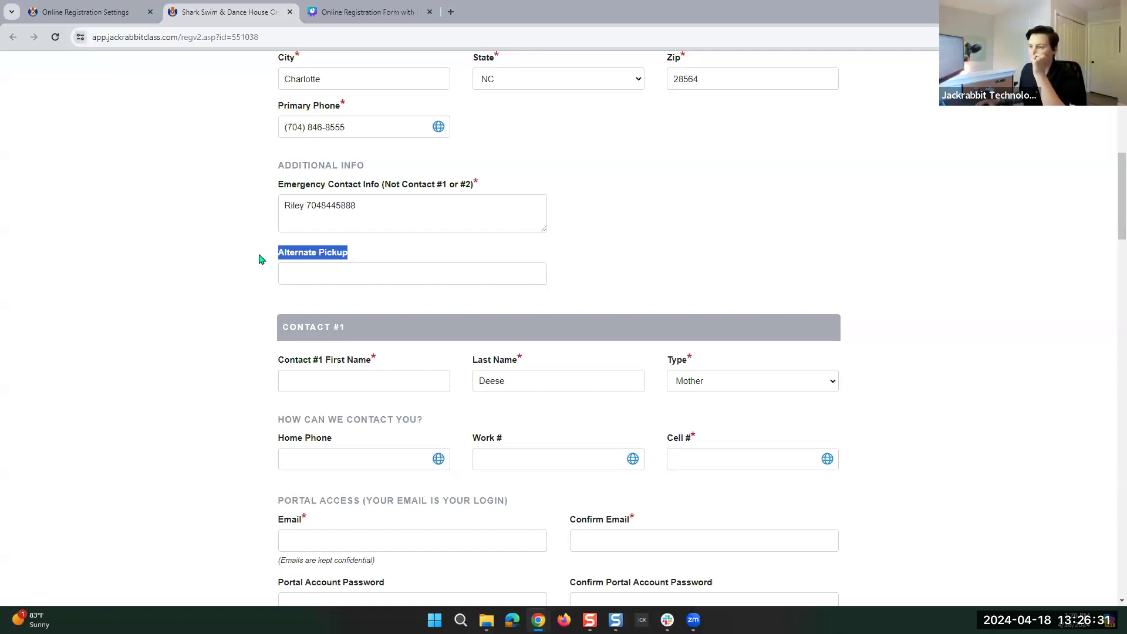
click(364, 255)
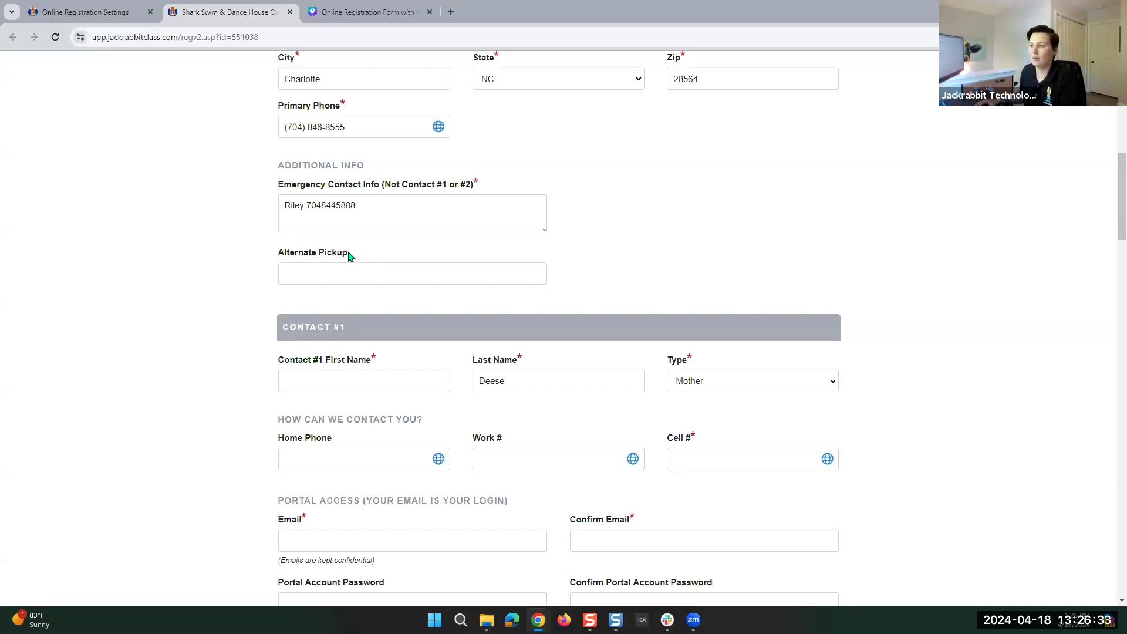
triple_click(278, 258)
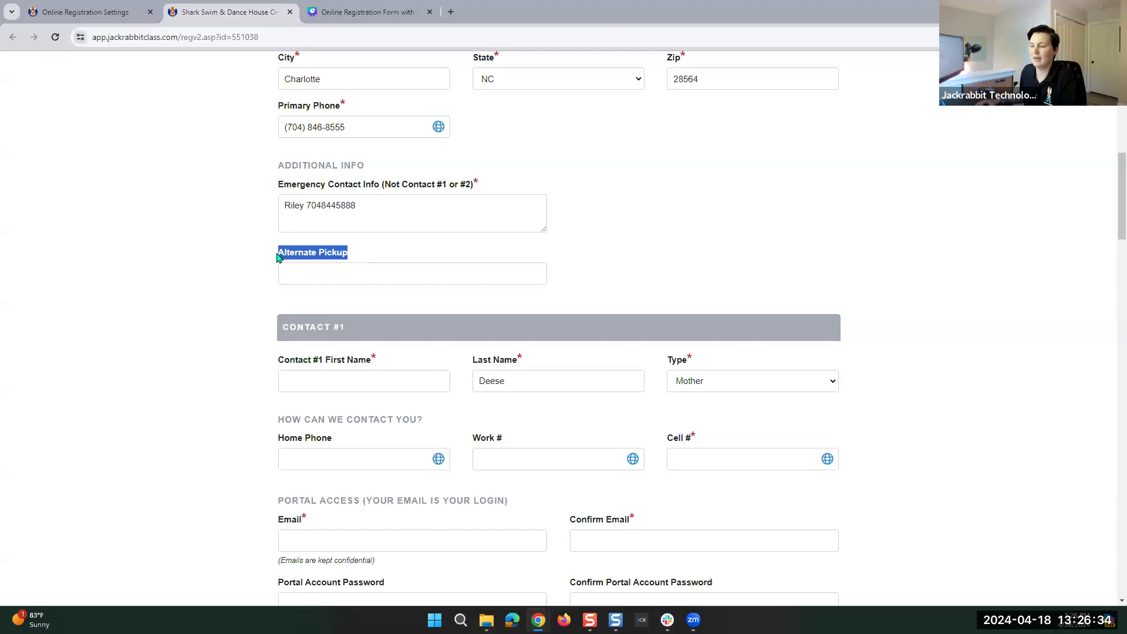
click(346, 262)
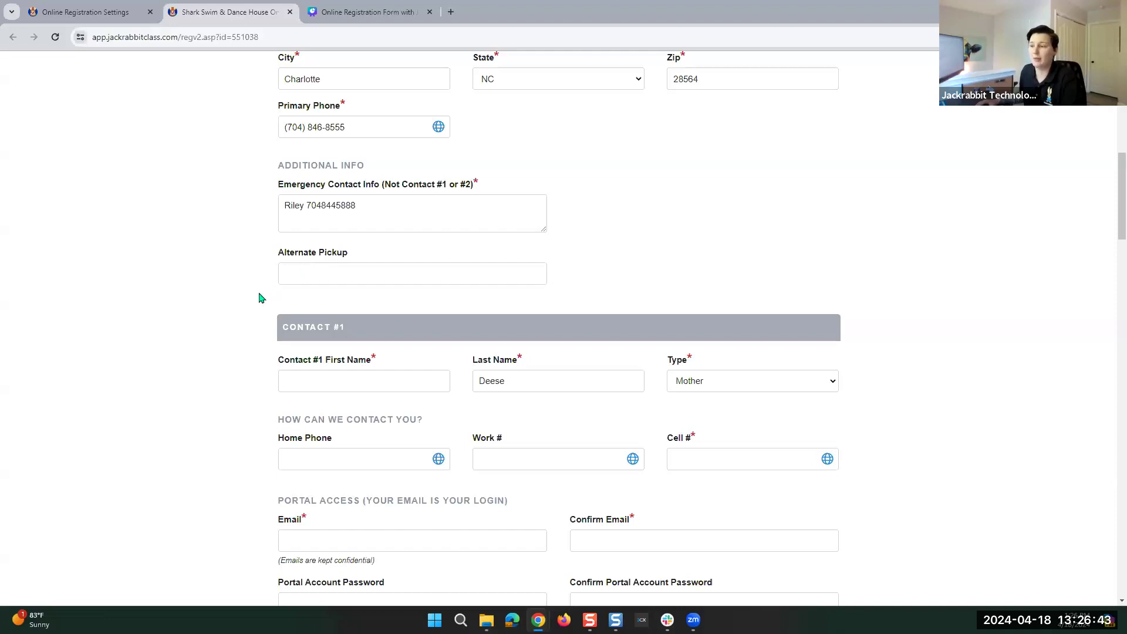
Enter Contact #1's first name and set the contact Type to Father.
scroll(262, 297, down, 3)
scroll(301, 252, down, 1)
click(323, 146)
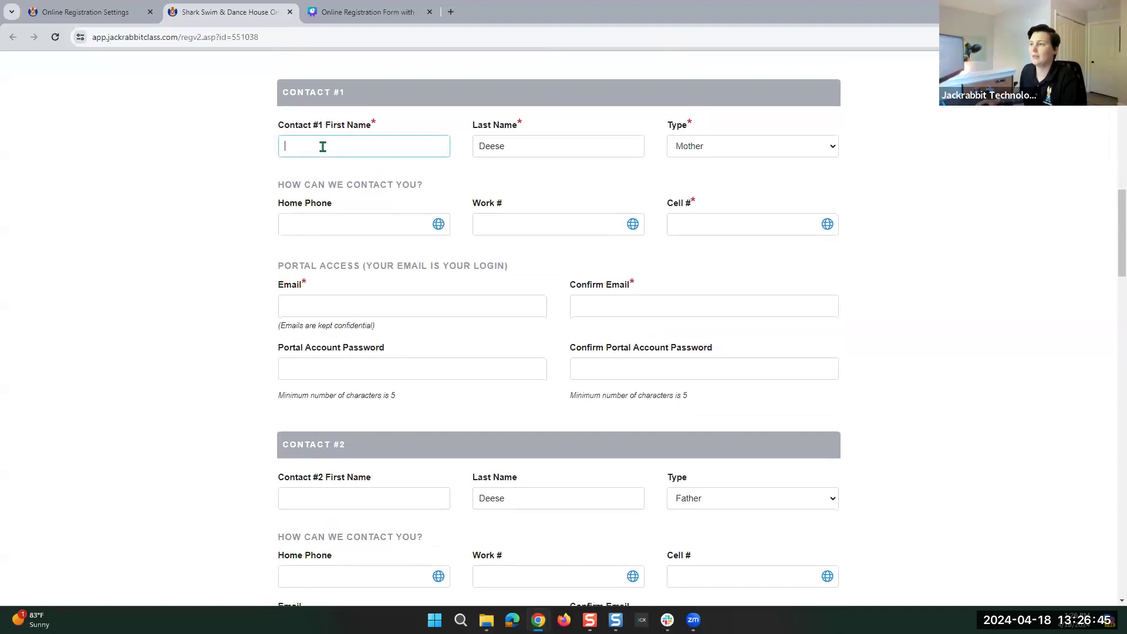
text(Frank)
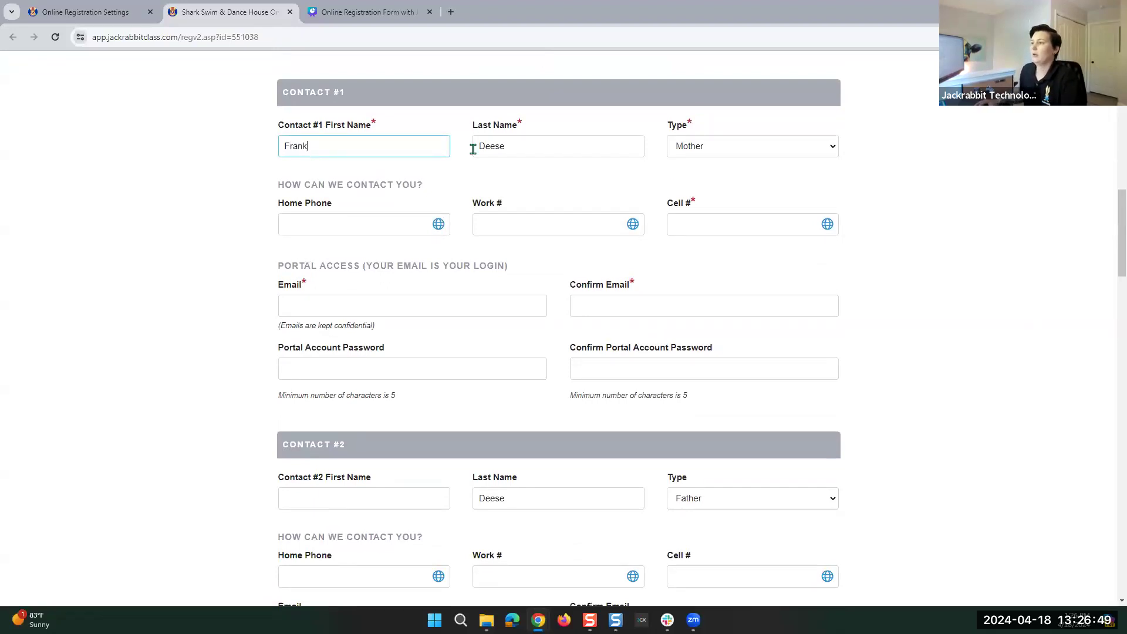
click(523, 140)
click(564, 126)
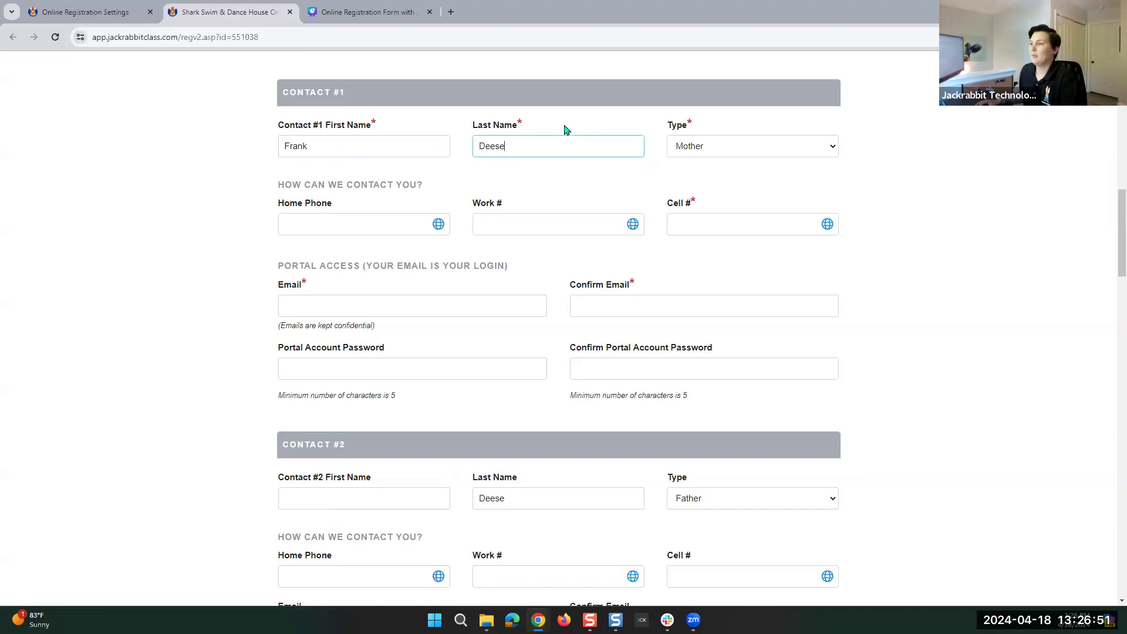
click(577, 113)
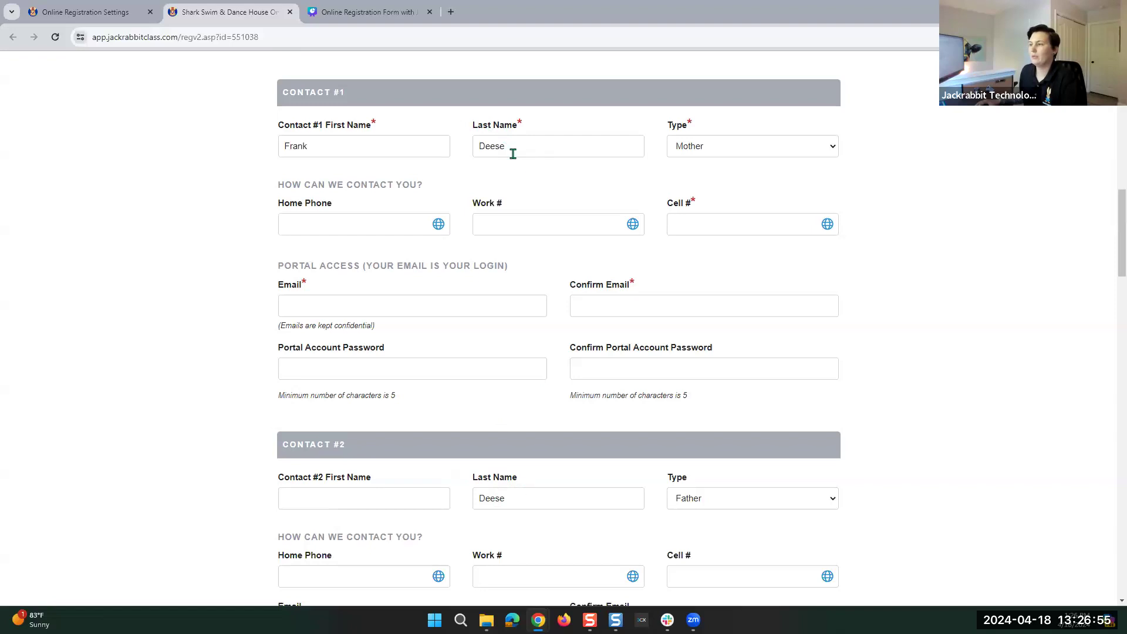
click(723, 151)
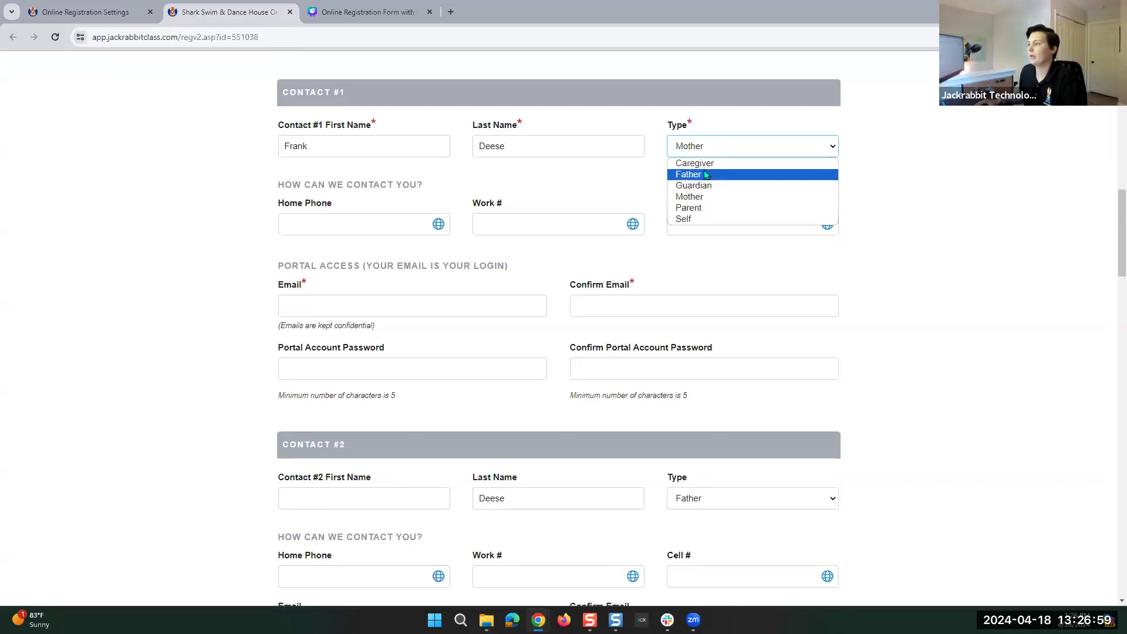
click(706, 174)
click(705, 151)
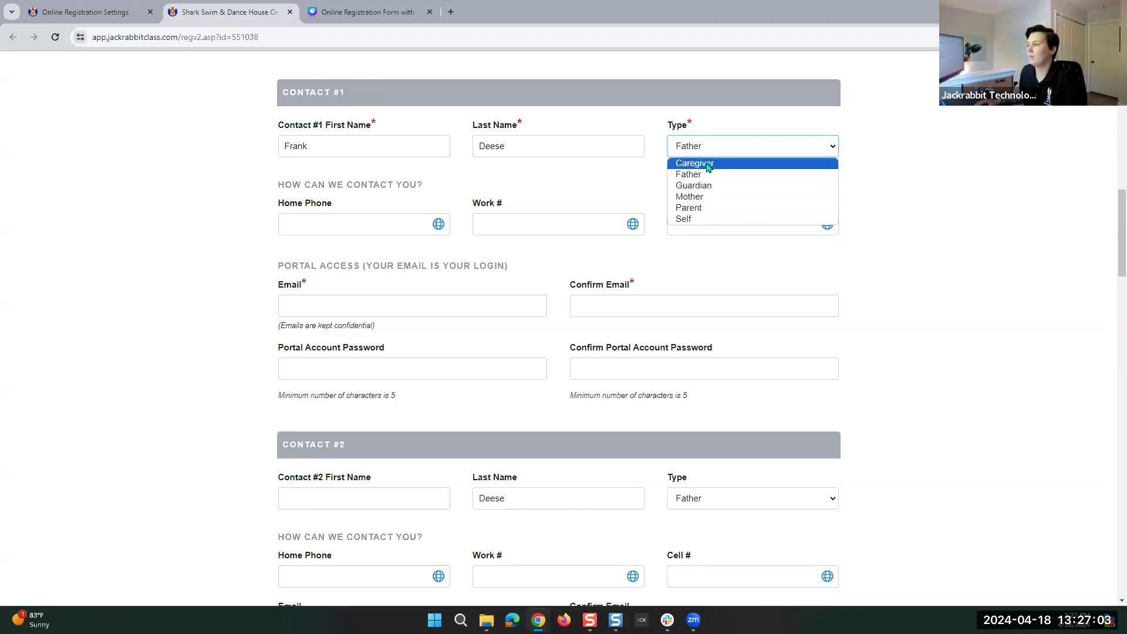
click(707, 167)
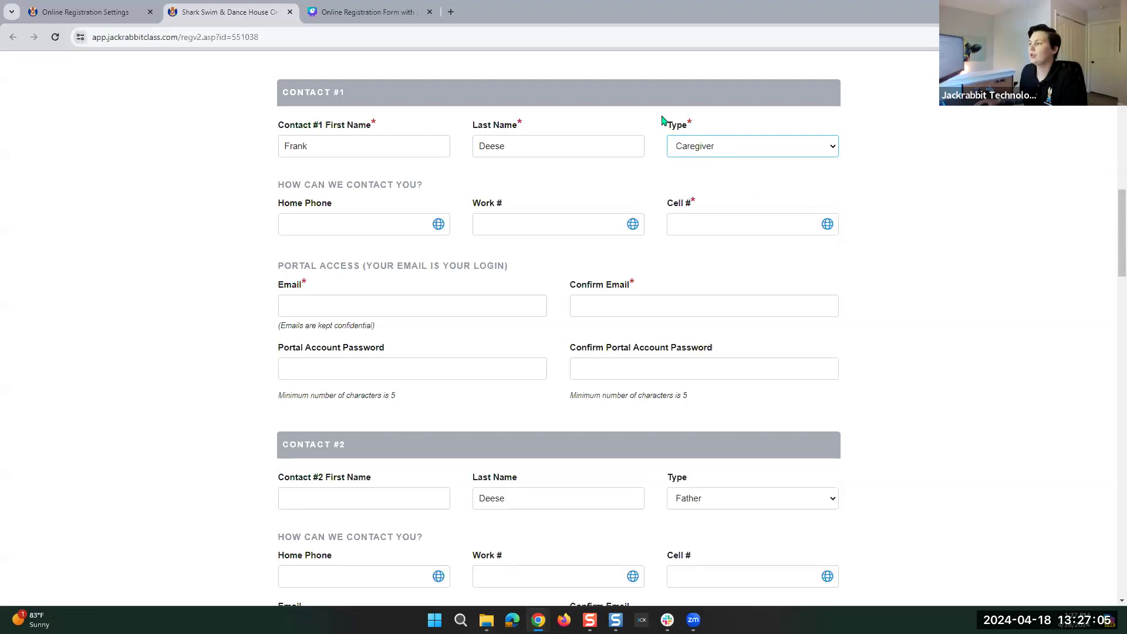
click(726, 148)
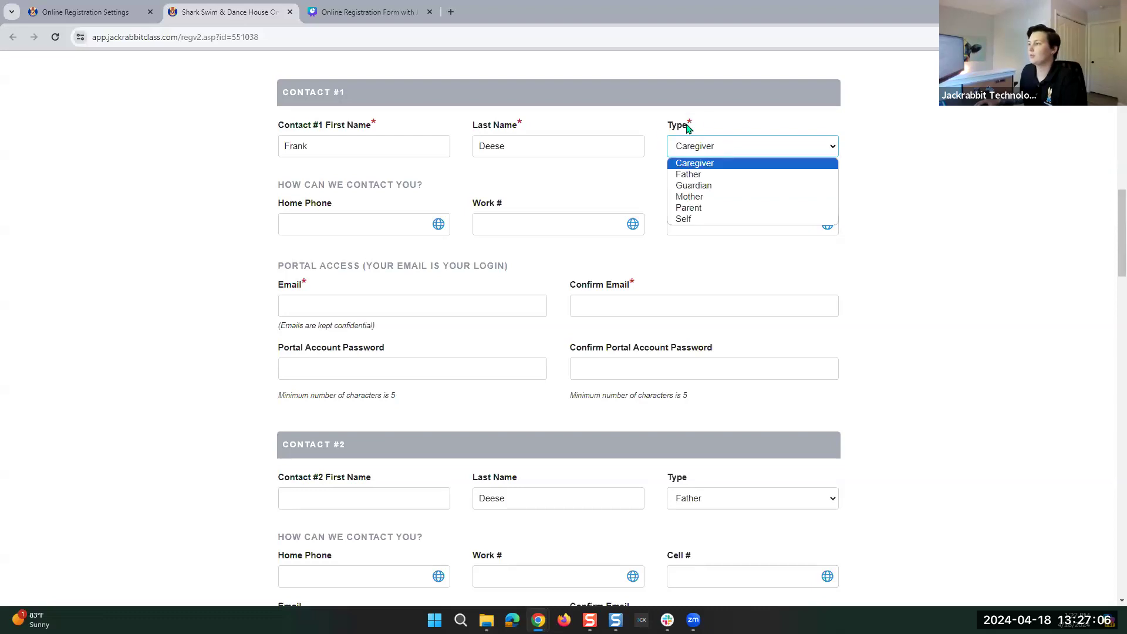
click(698, 174)
Enter Contact #1's cell phone number and login email address.
click(344, 224)
text(704) 55)
text(5-5)
key(BackSpace)
key(BackSpace)
key(BackSpace)
key(BackSpace)
key(BackSpace)
key(BackSpace)
key(Tab)
key(Tab)
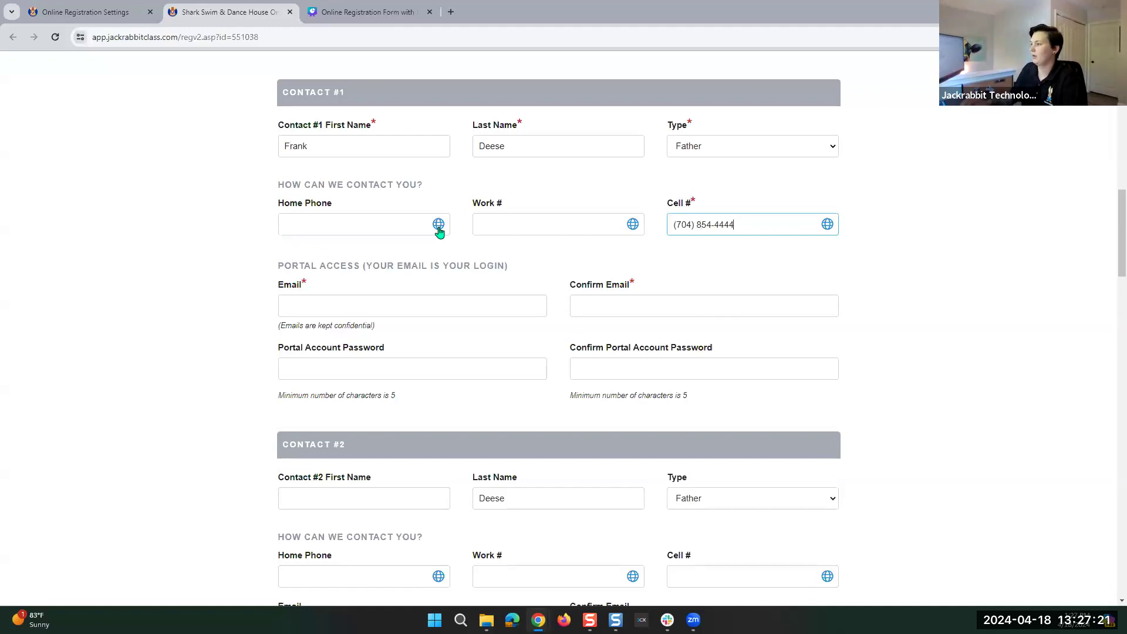
click(369, 300)
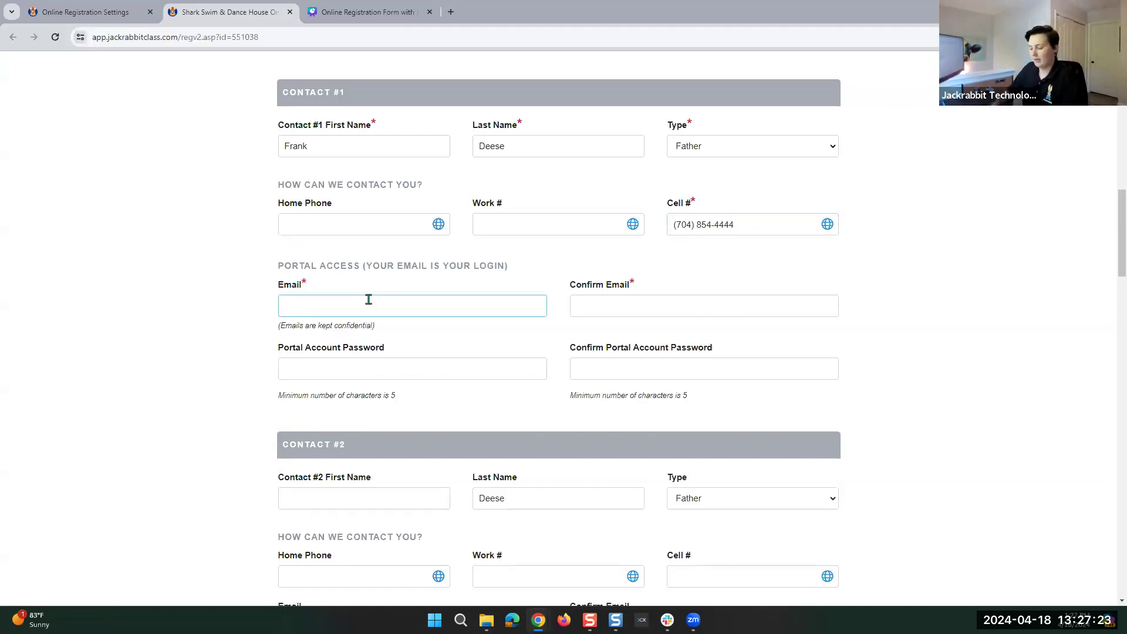
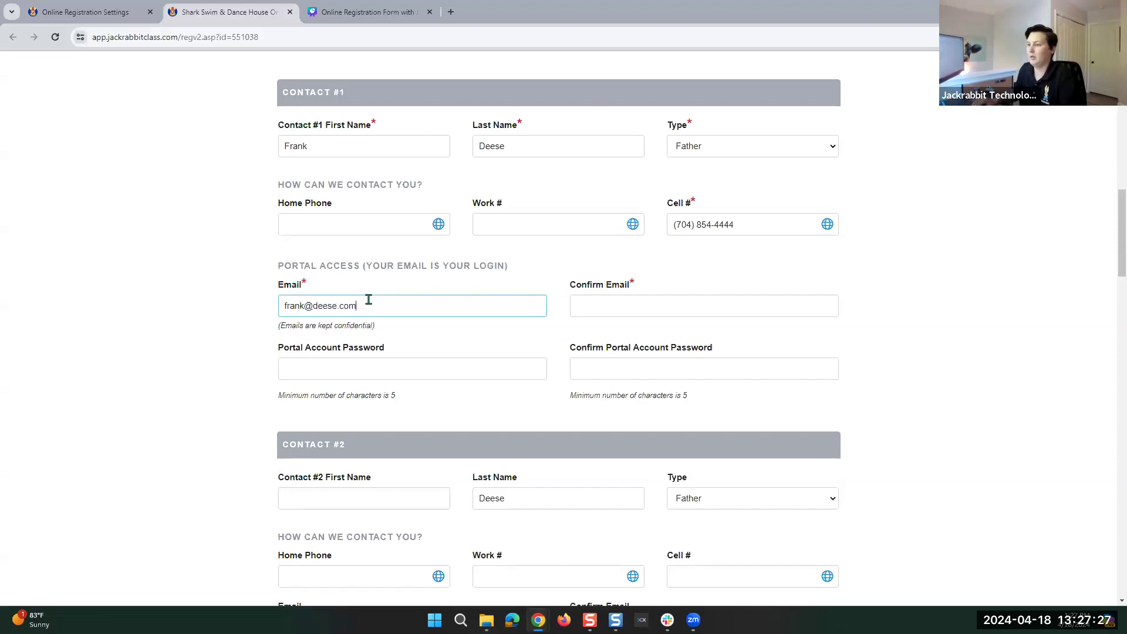
click(630, 302)
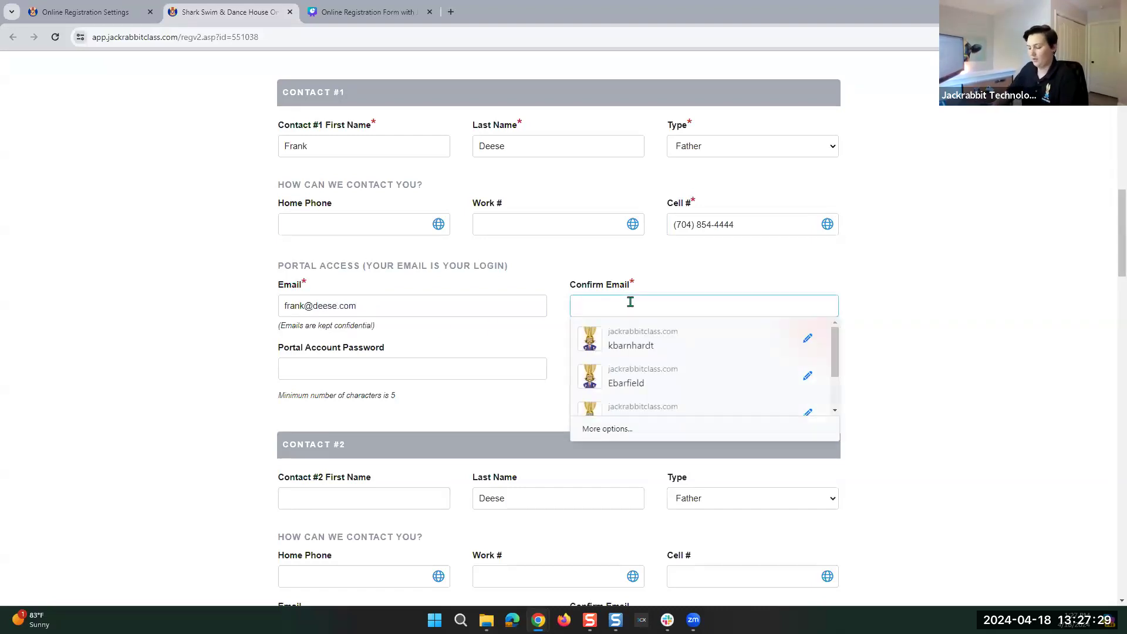
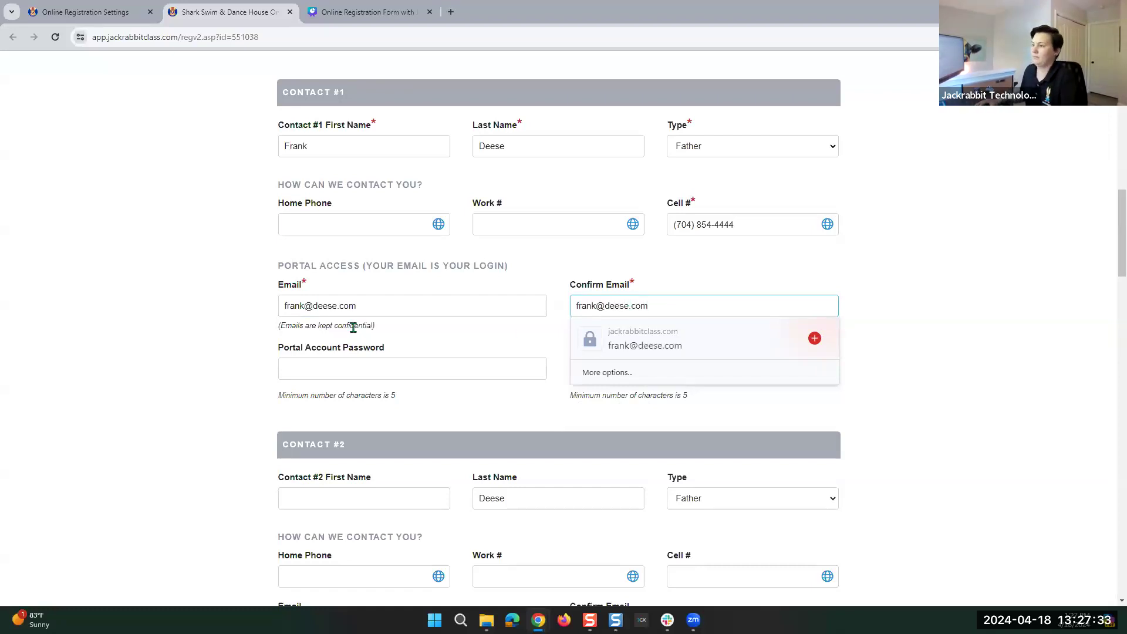
click(201, 332)
click(419, 364)
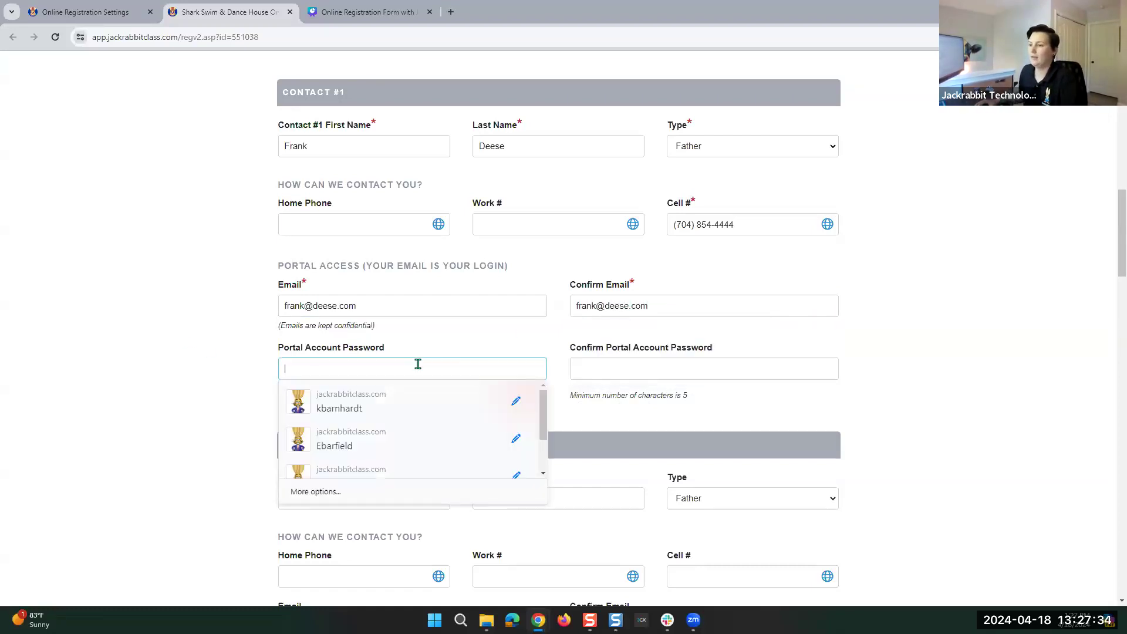
click(213, 365)
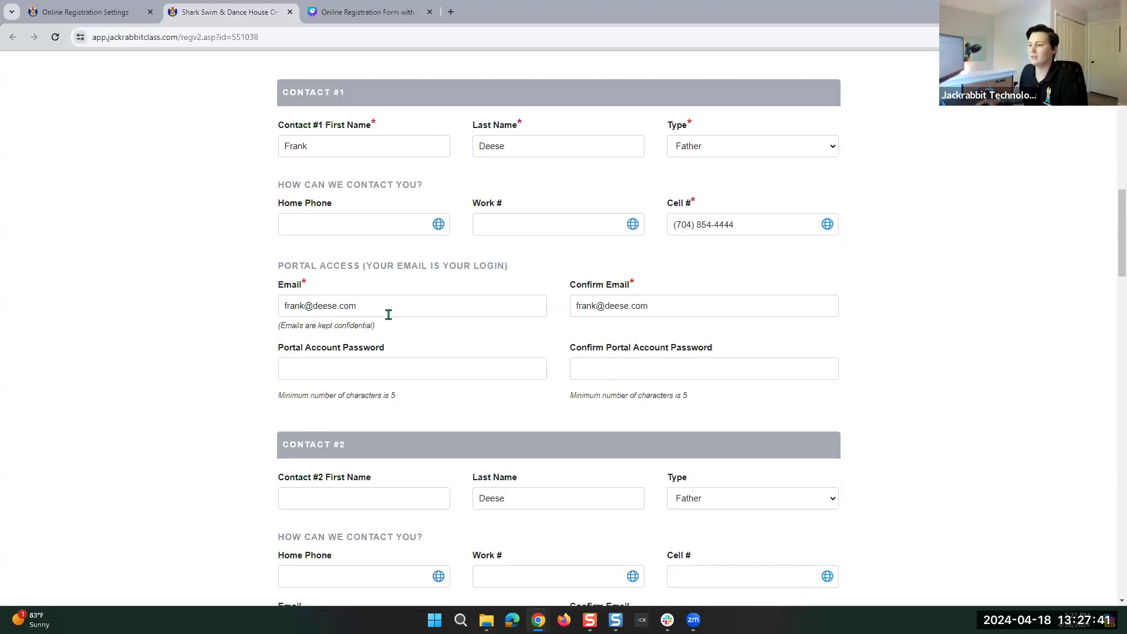
Enter the portal account password and its confirmation.
scroll(391, 317, down, 2)
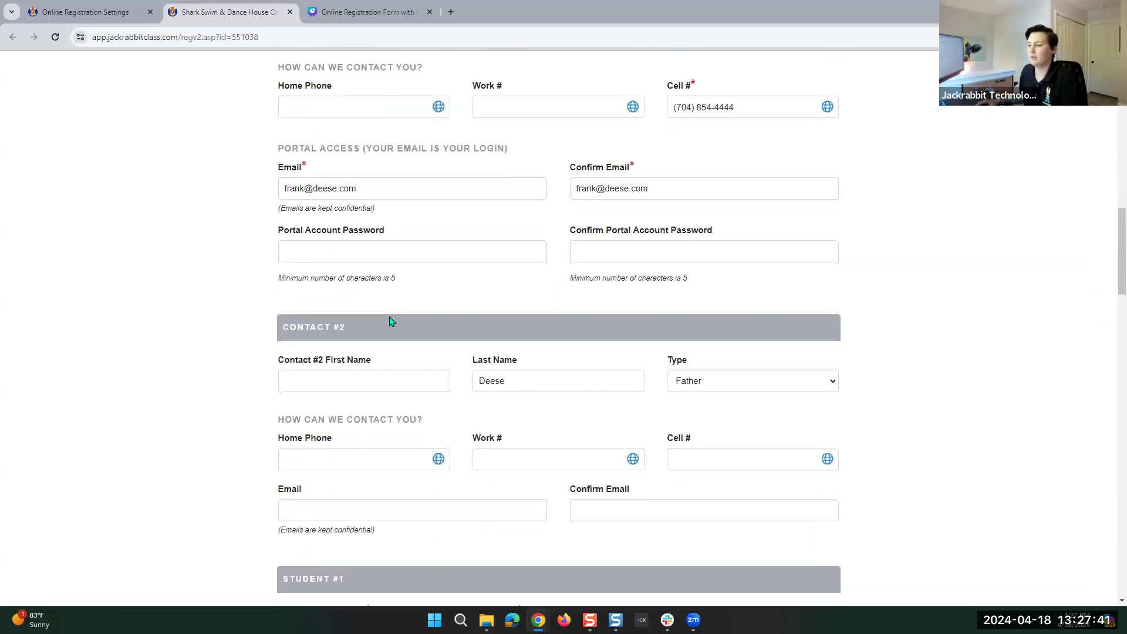
click(324, 253)
text(123456)
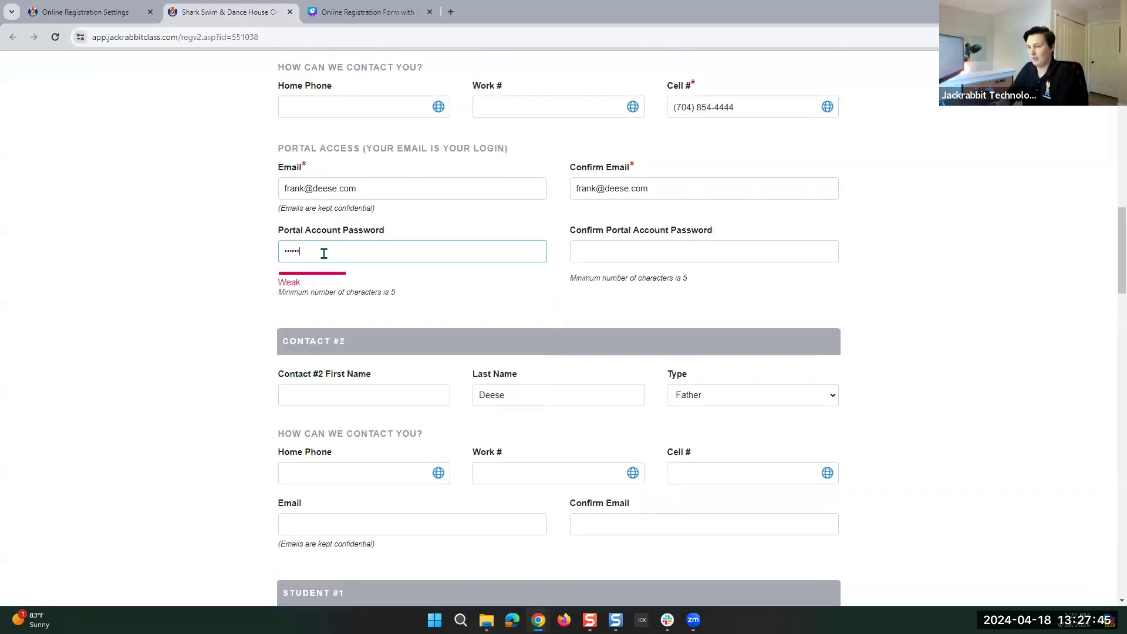
text(!A)
key(Tab)
text(123456!AA)
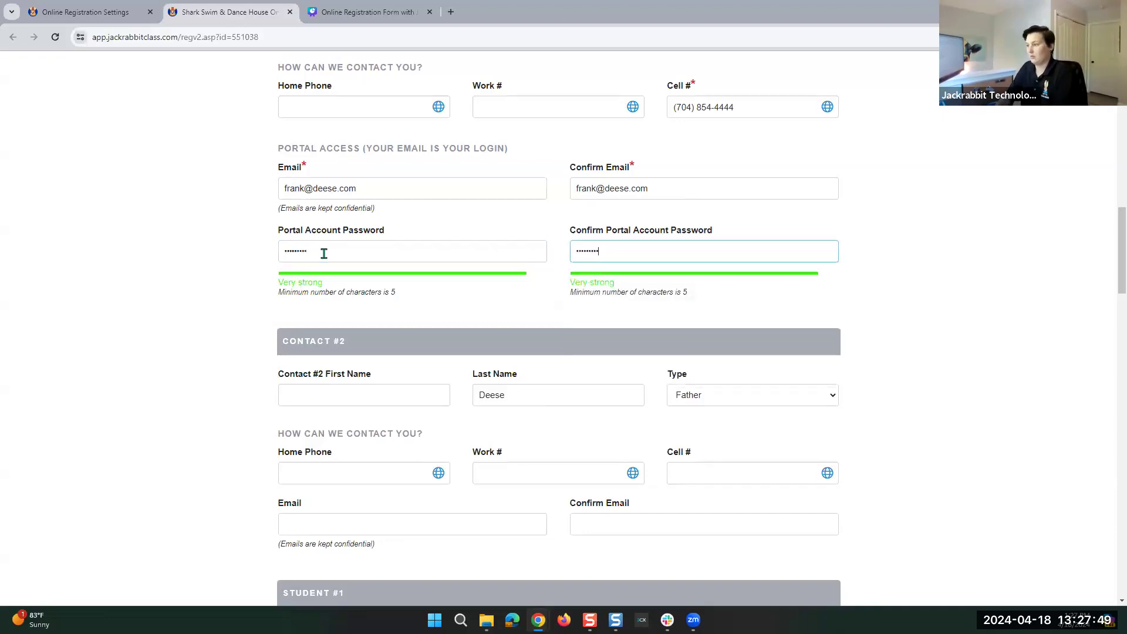
click(198, 339)
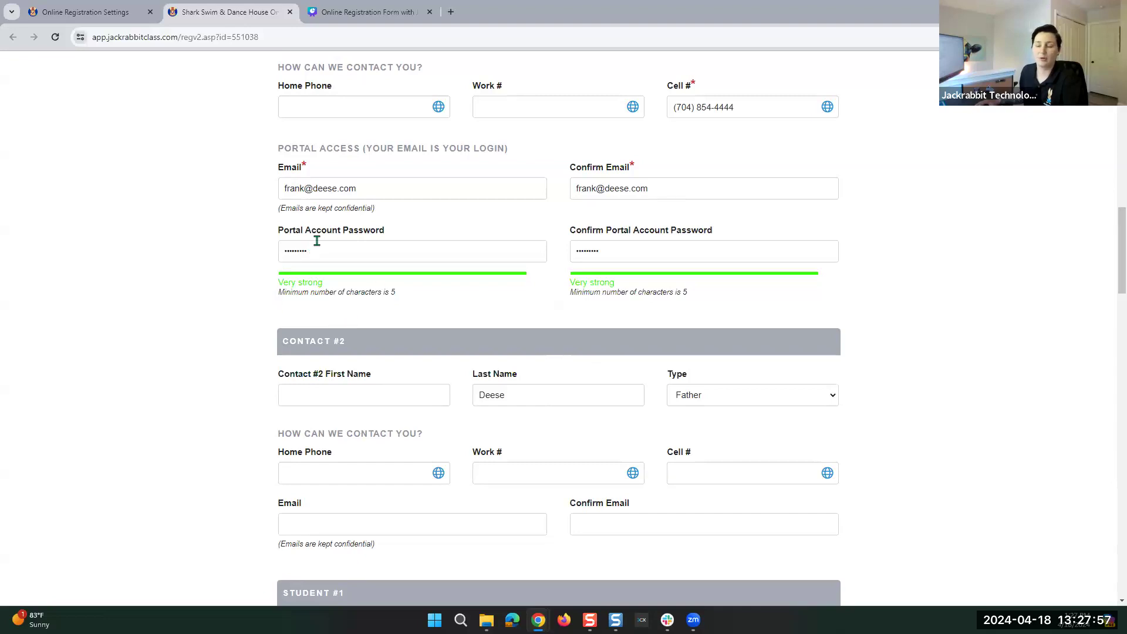
Enter Contact #2's first and last name and set the contact Type to Parent.
scroll(343, 316, down, 1)
scroll(343, 316, down, 2)
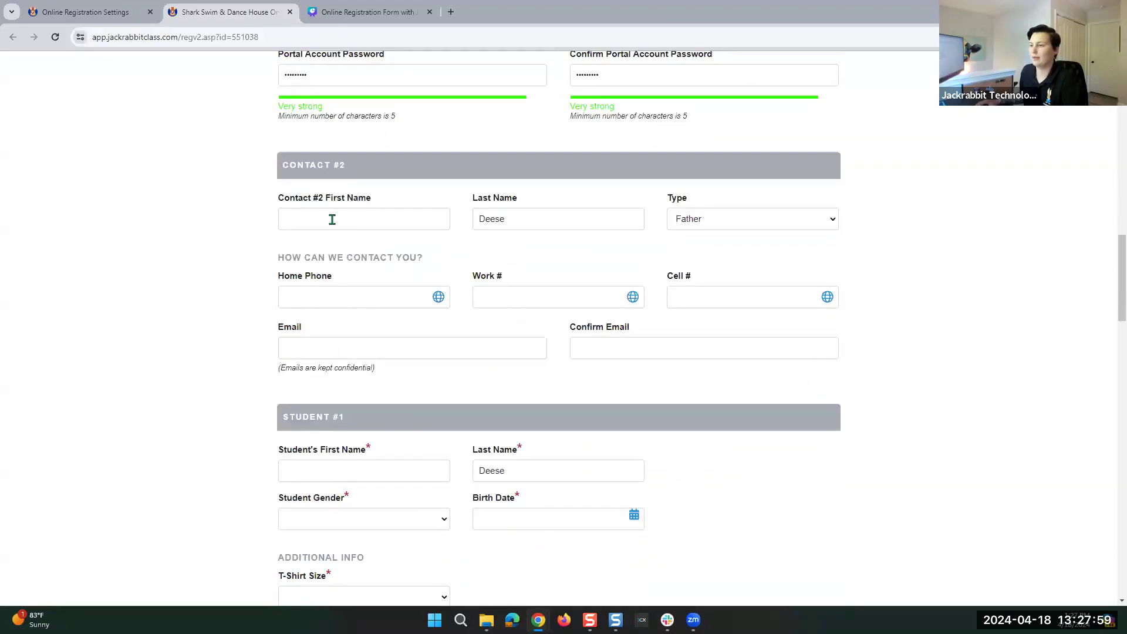
drag(277, 200, 382, 196)
click(387, 199)
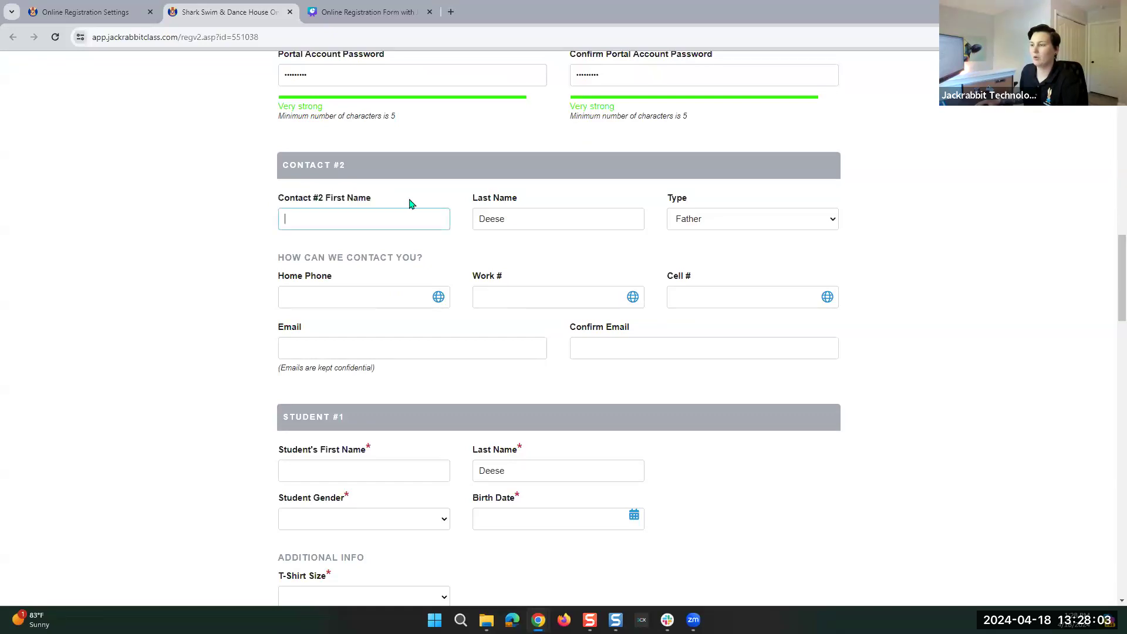
double_click(524, 218)
text(Drawn)
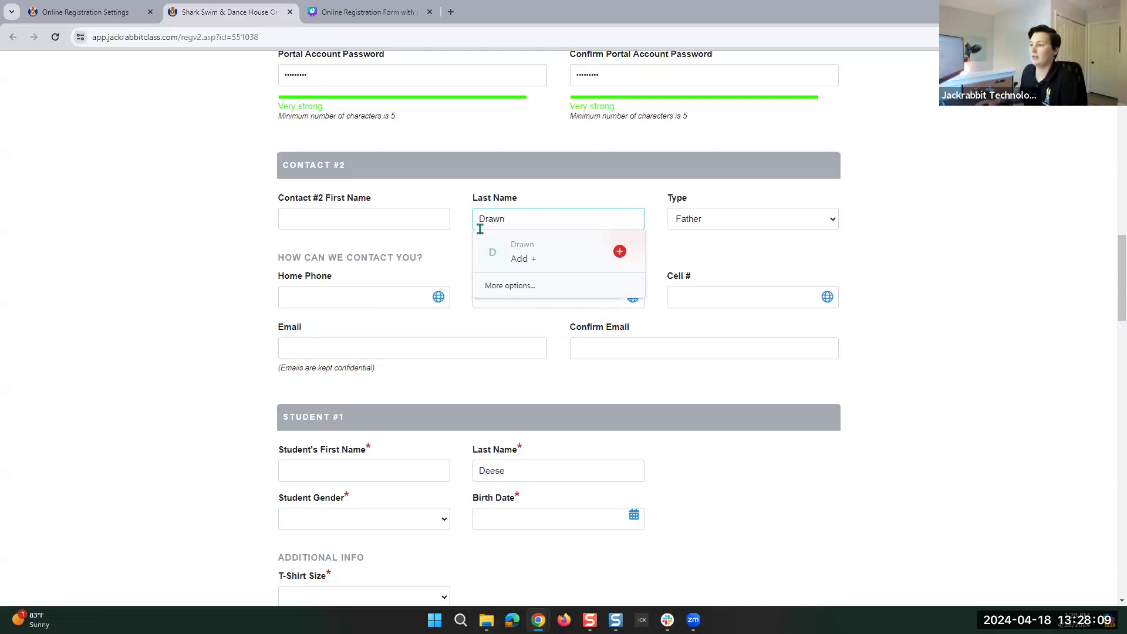
click(416, 221)
text(Emily)
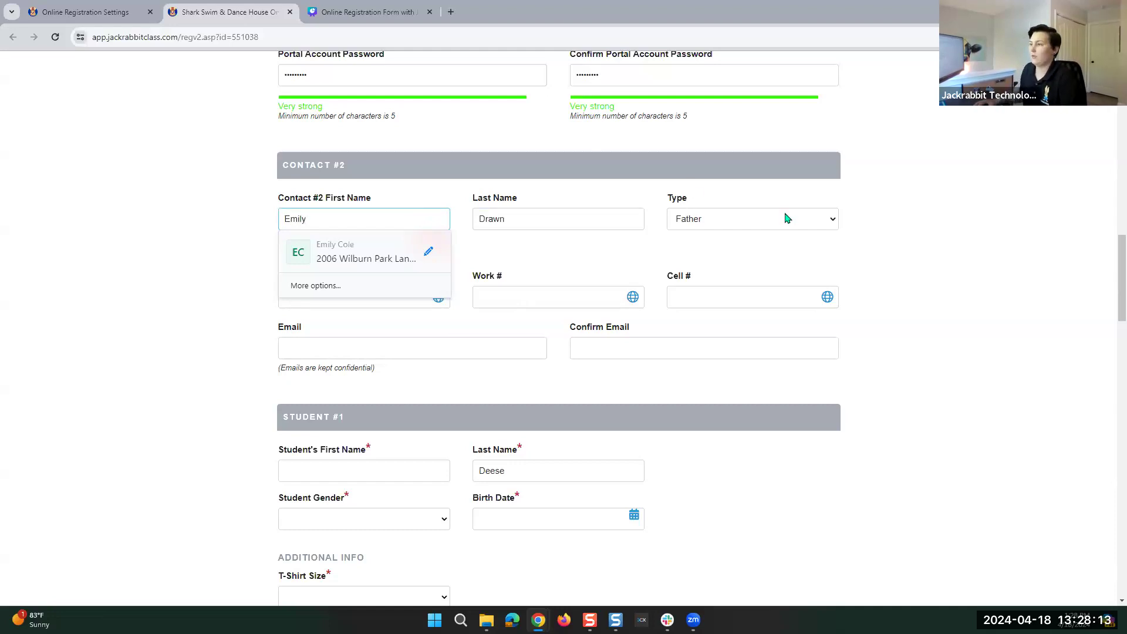
click(807, 226)
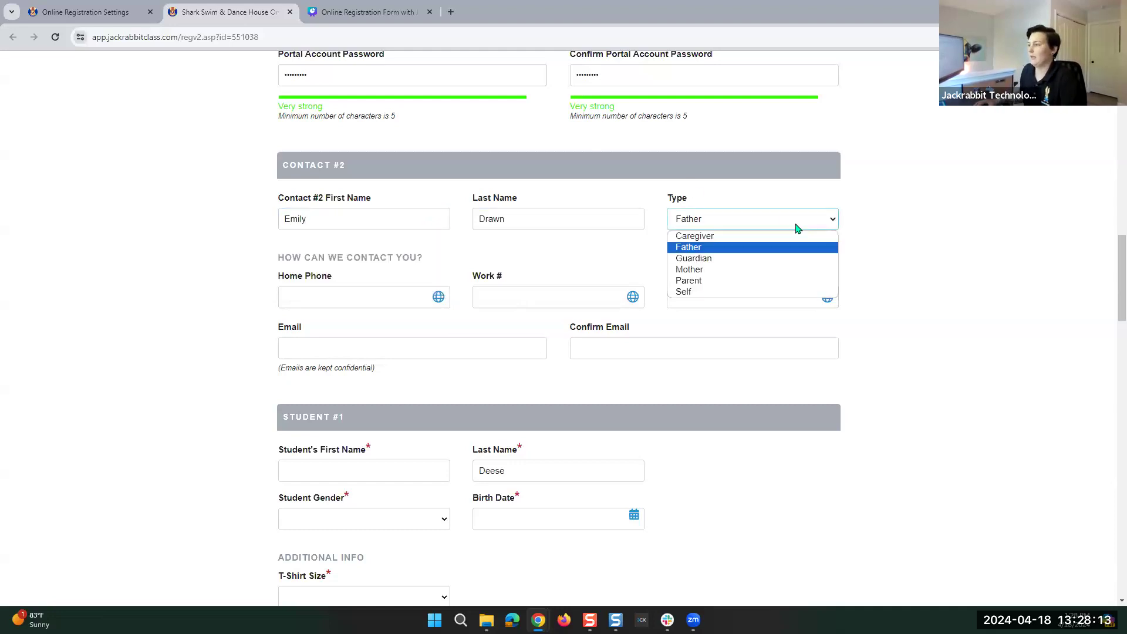
click(735, 276)
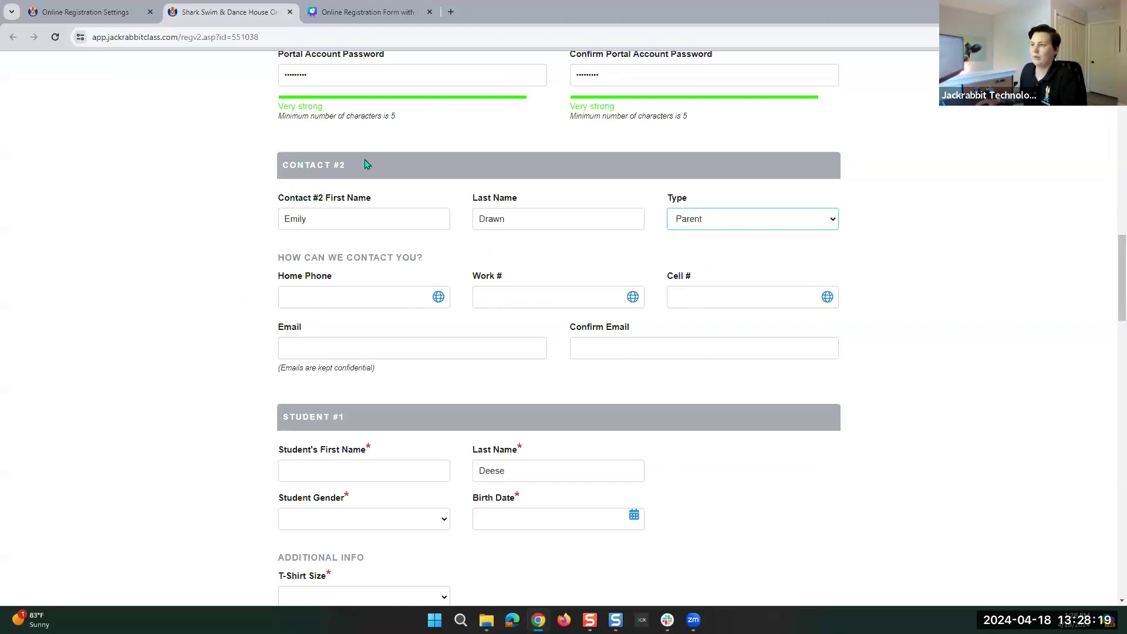
scroll(316, 200, down, 4)
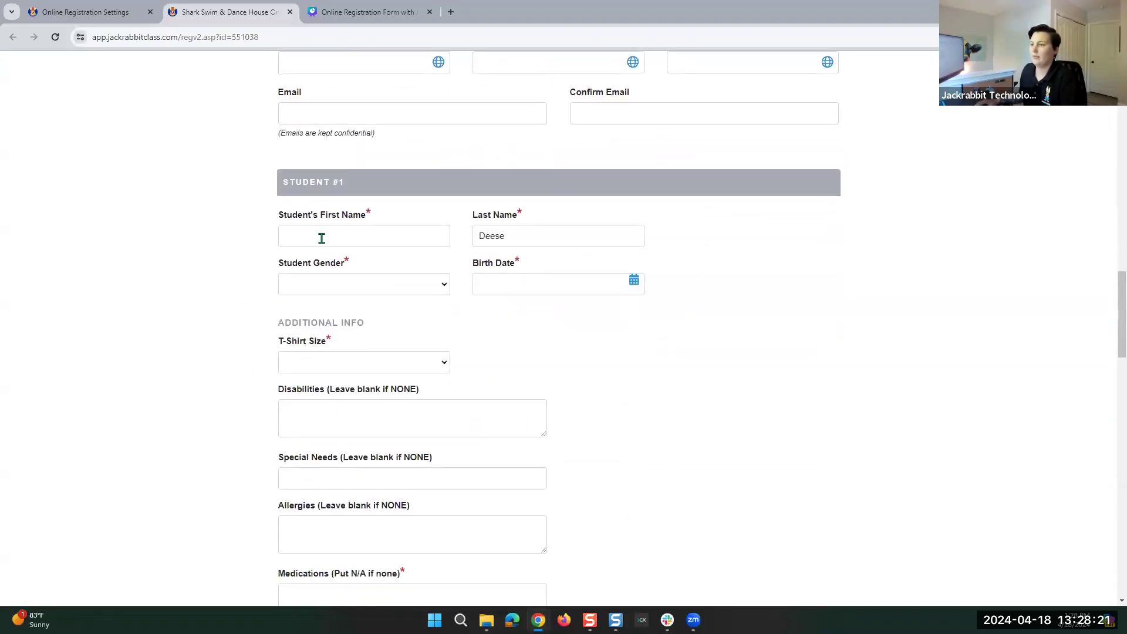
Enter Student #1's first name and set gender to Male.
click(322, 238)
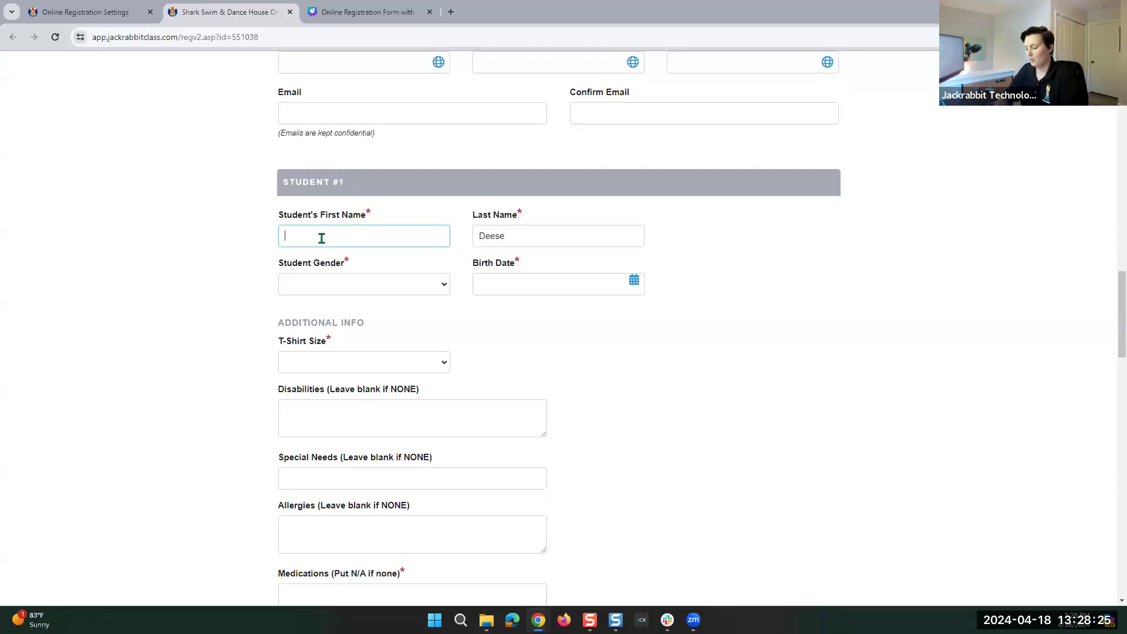
text(Tim)
click(309, 286)
click(303, 327)
Enter birth date 05/08/2017 and choose T-shirt size Adult Medium.
click(493, 284)
click(634, 280)
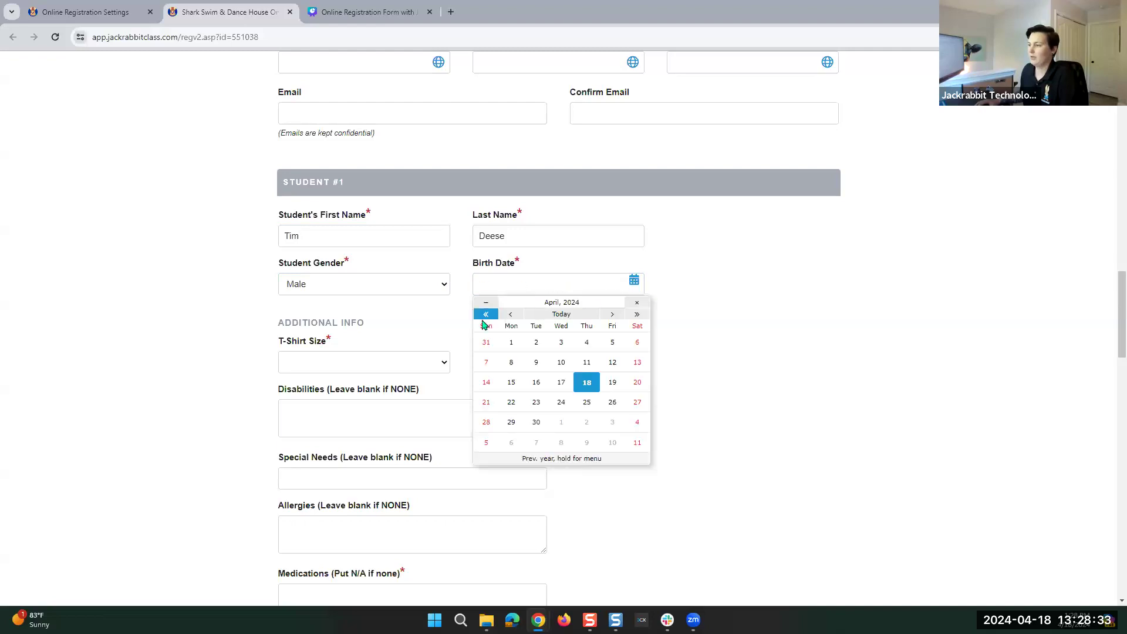
click(572, 303)
click(536, 287)
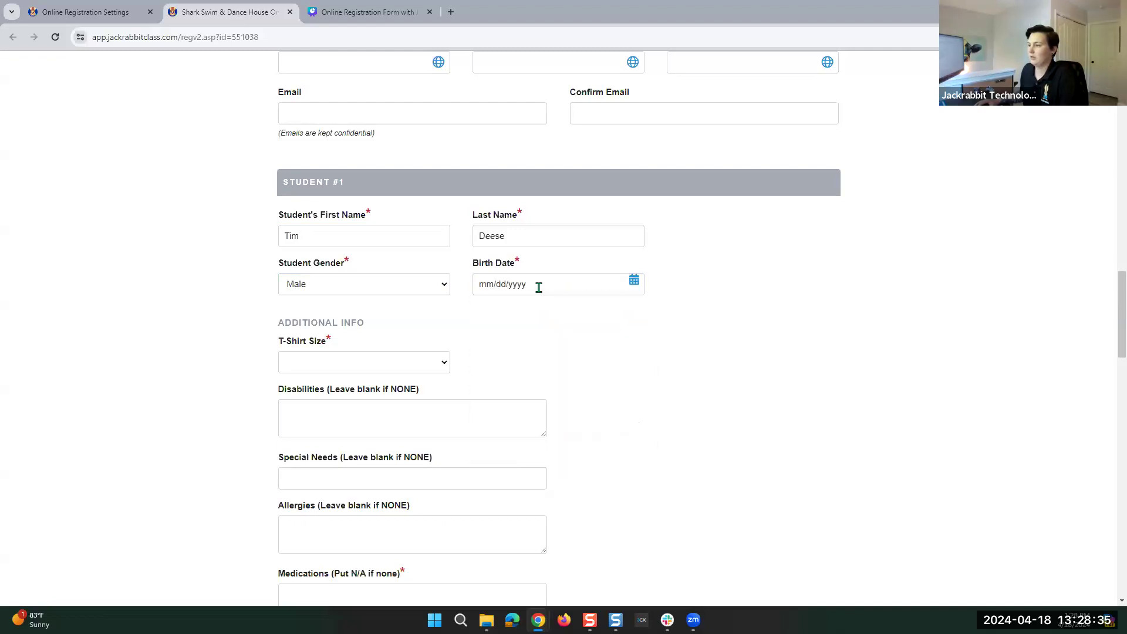
click(520, 282)
text(05/)
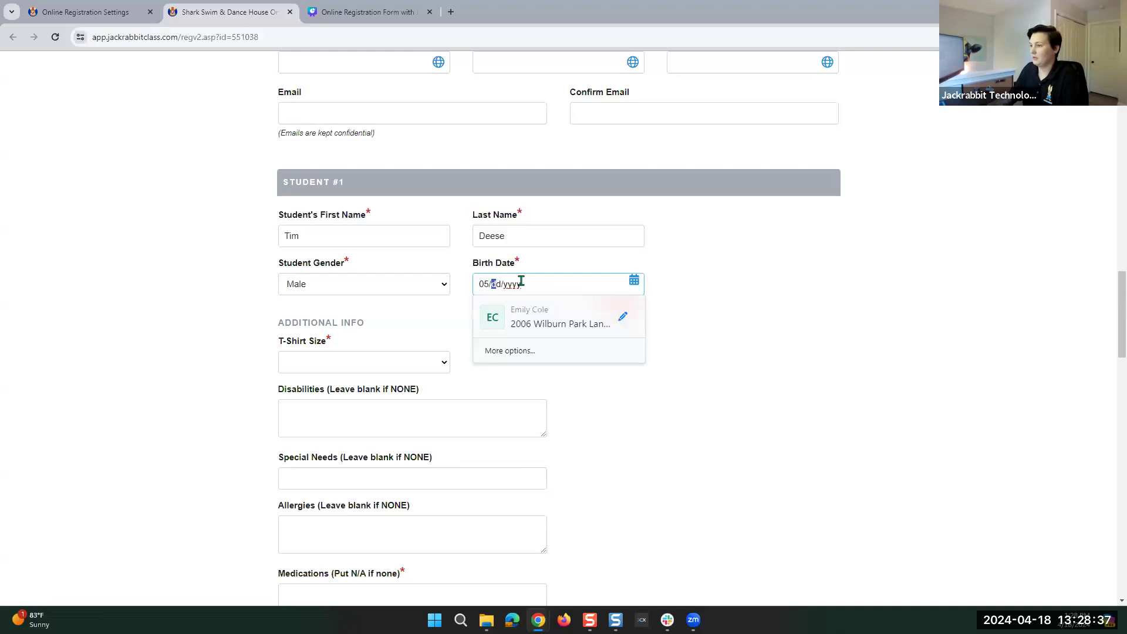
text(0)
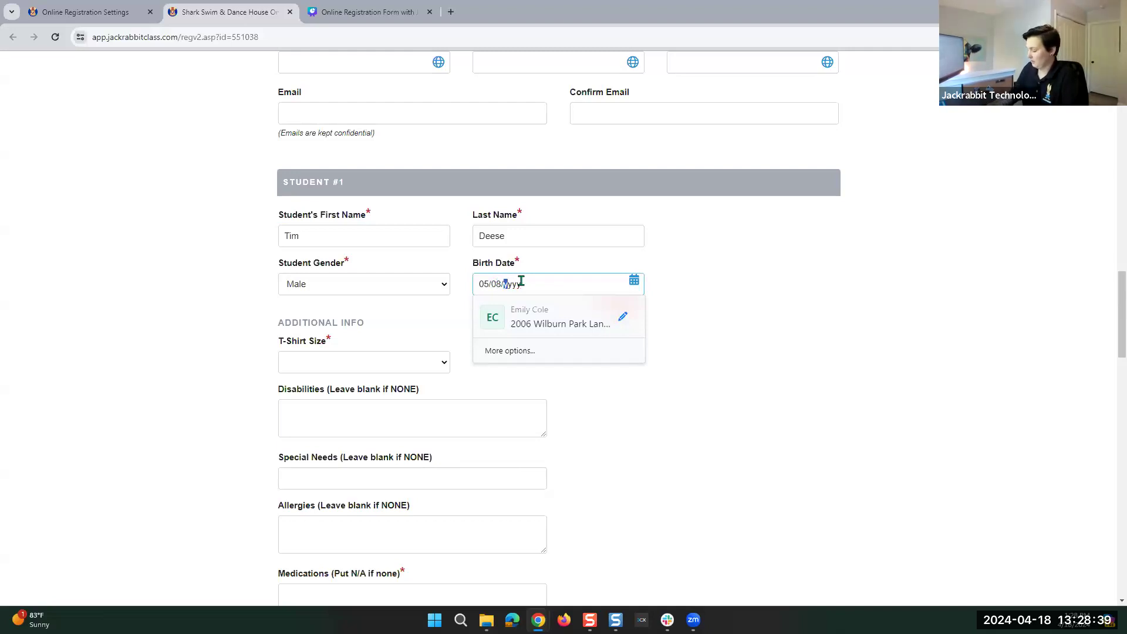
key(Tab)
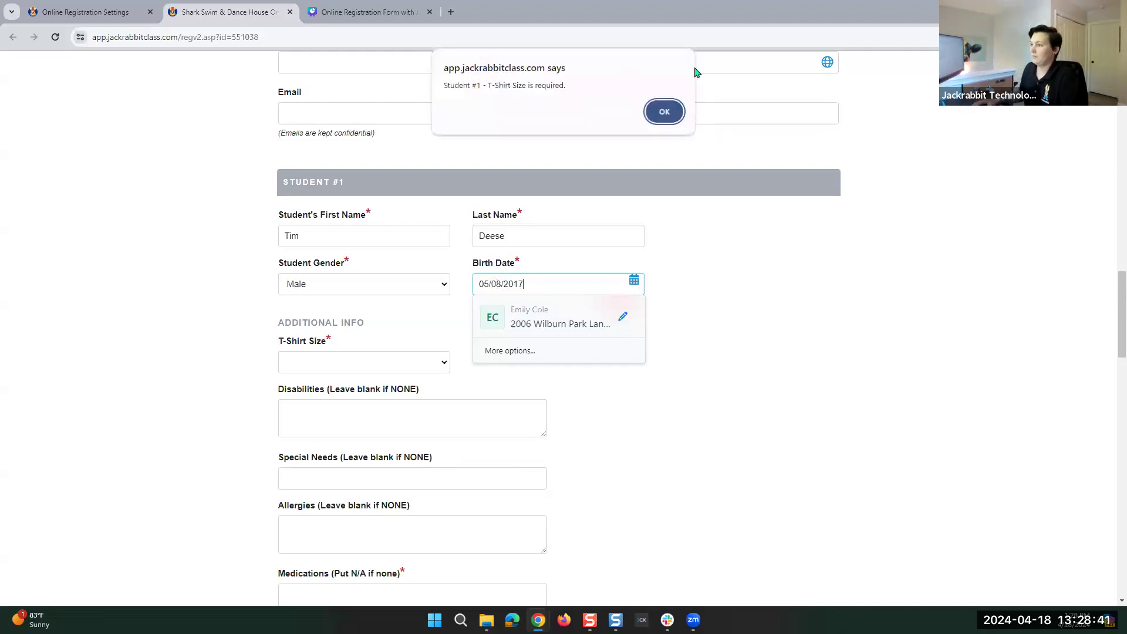
click(661, 109)
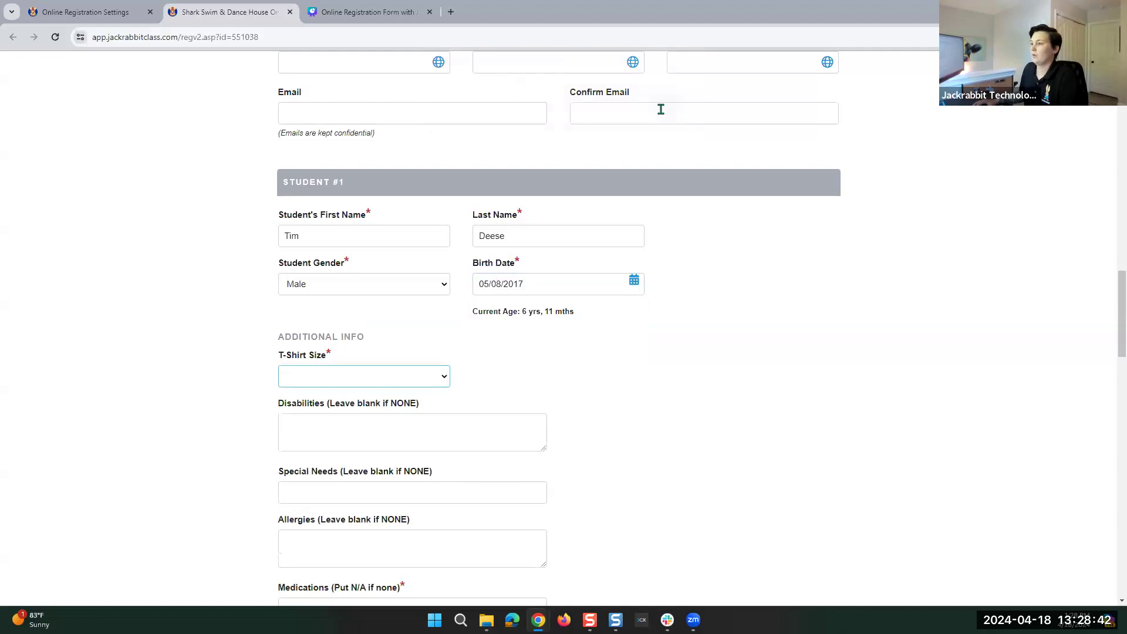
click(333, 382)
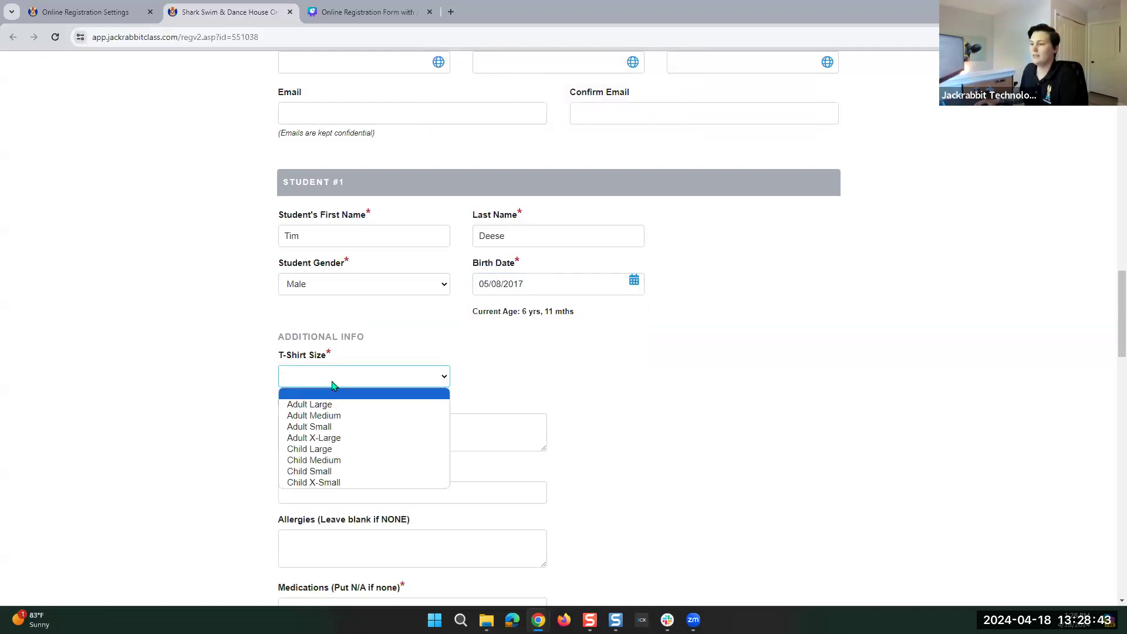
click(320, 416)
Move past the blank Disabilities, Special Needs and Allergies fields to reach Medications.
scroll(279, 405, down, 3)
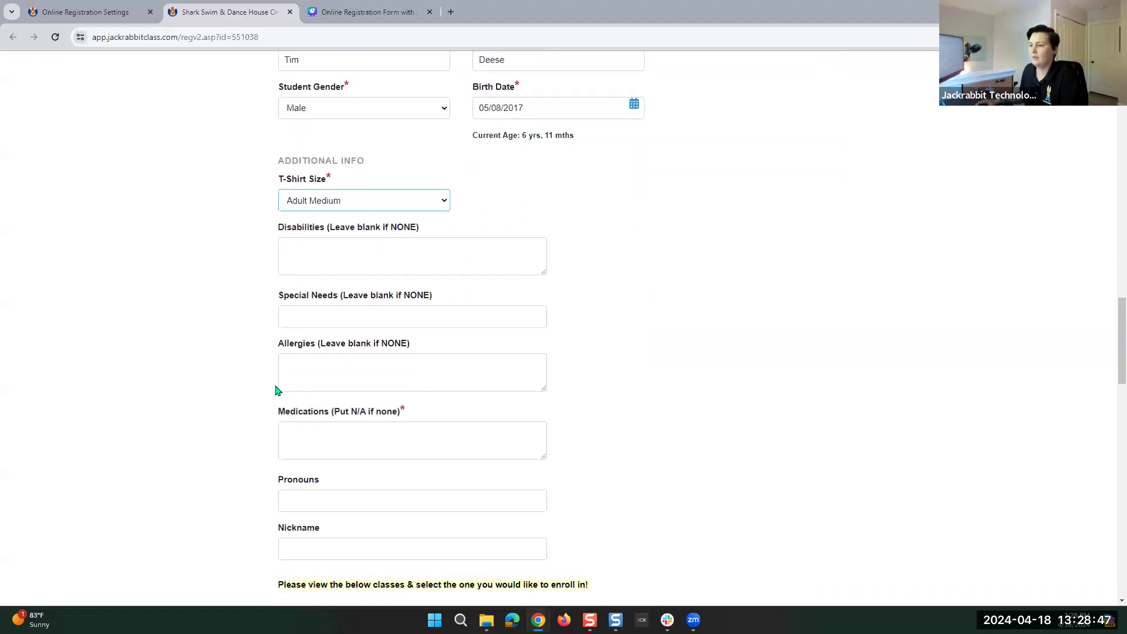
click(309, 247)
click(309, 318)
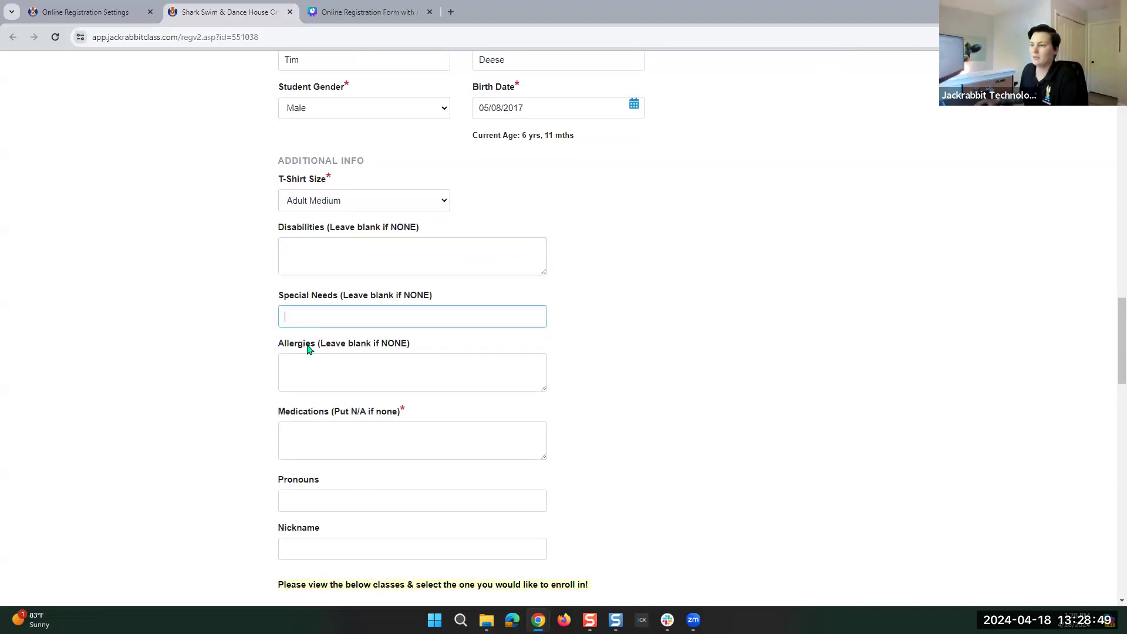
click(310, 366)
scroll(308, 367, down, 2)
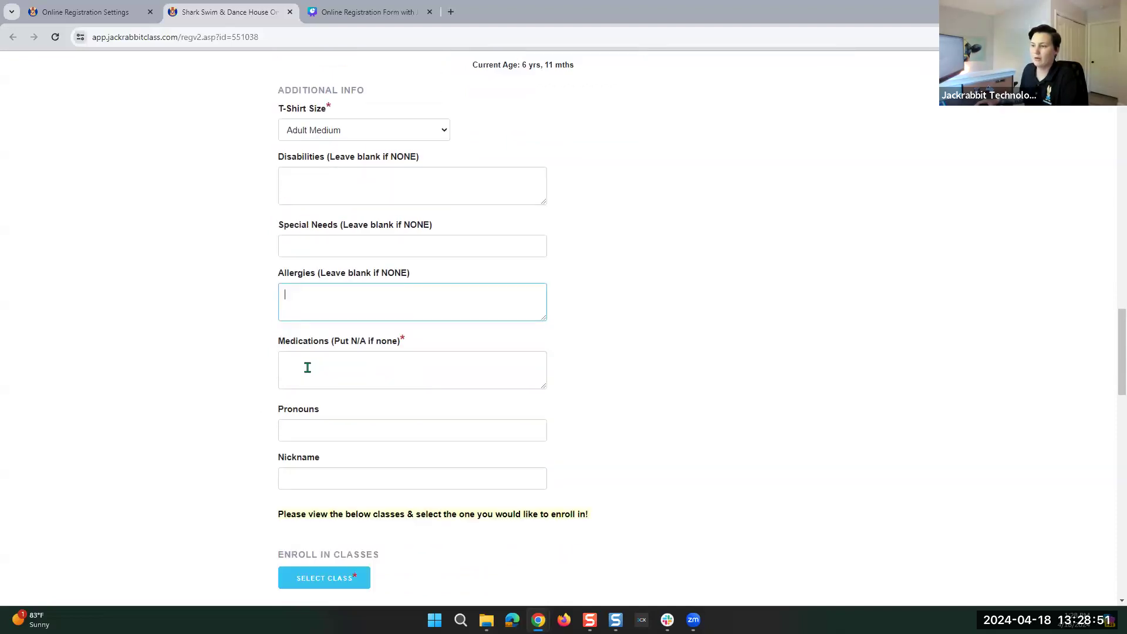
click(297, 321)
triple_click(407, 294)
click(407, 294)
double_click(403, 293)
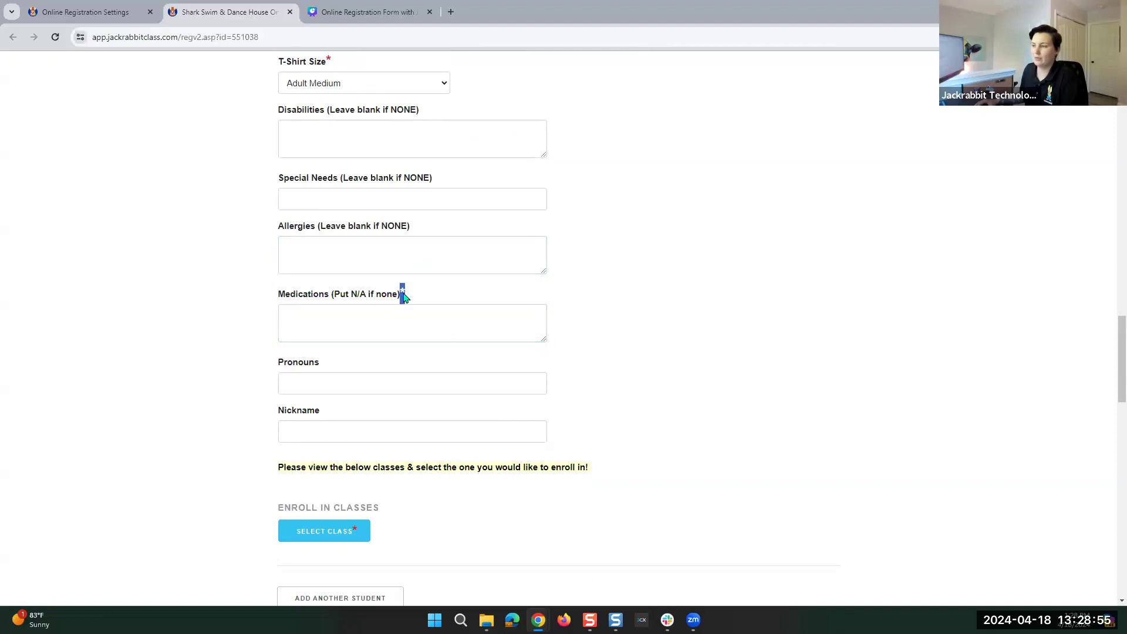
Enter 'Inhaler as needed' as the medication and 'He/Them' as the pronouns.
click(315, 332)
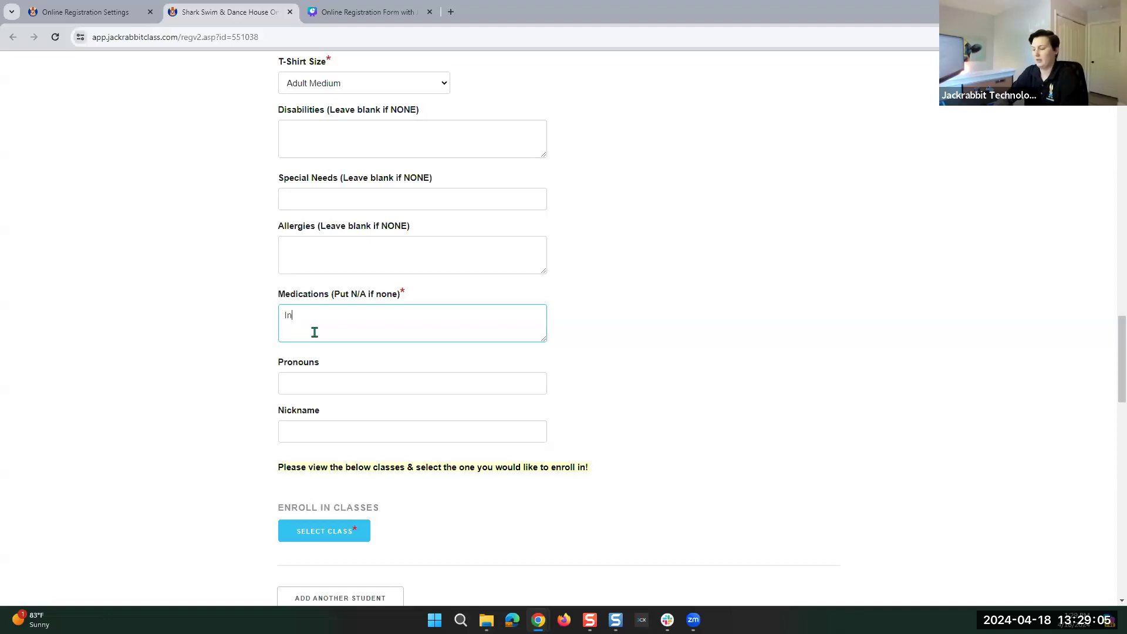
text(needed)
click(293, 384)
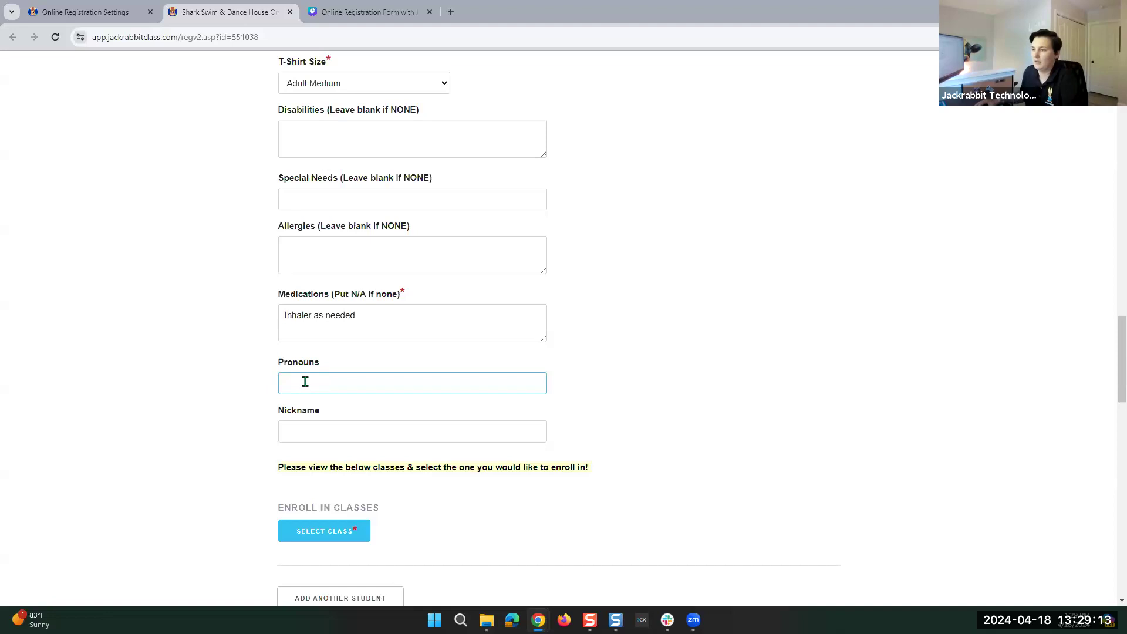
text(He /Them)
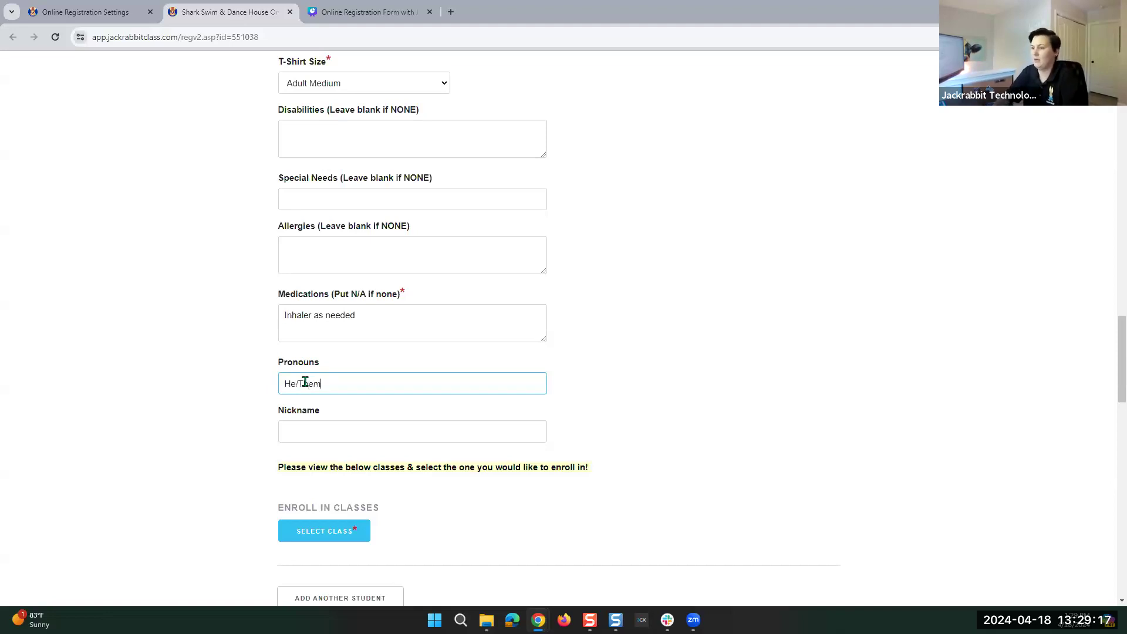
click(307, 439)
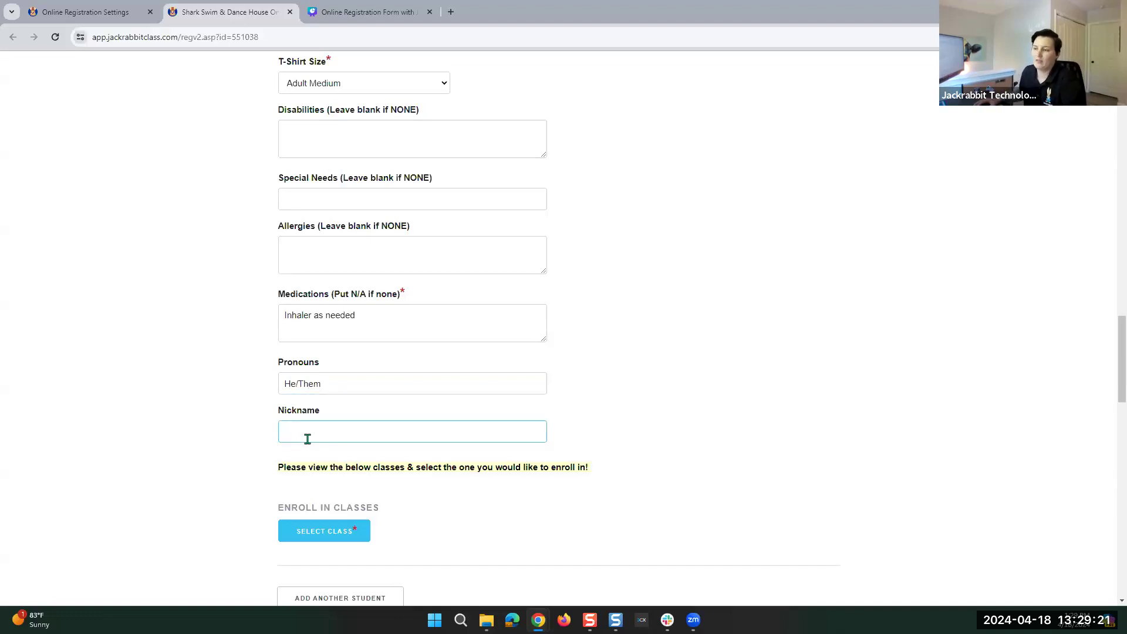
scroll(329, 460, down, 3)
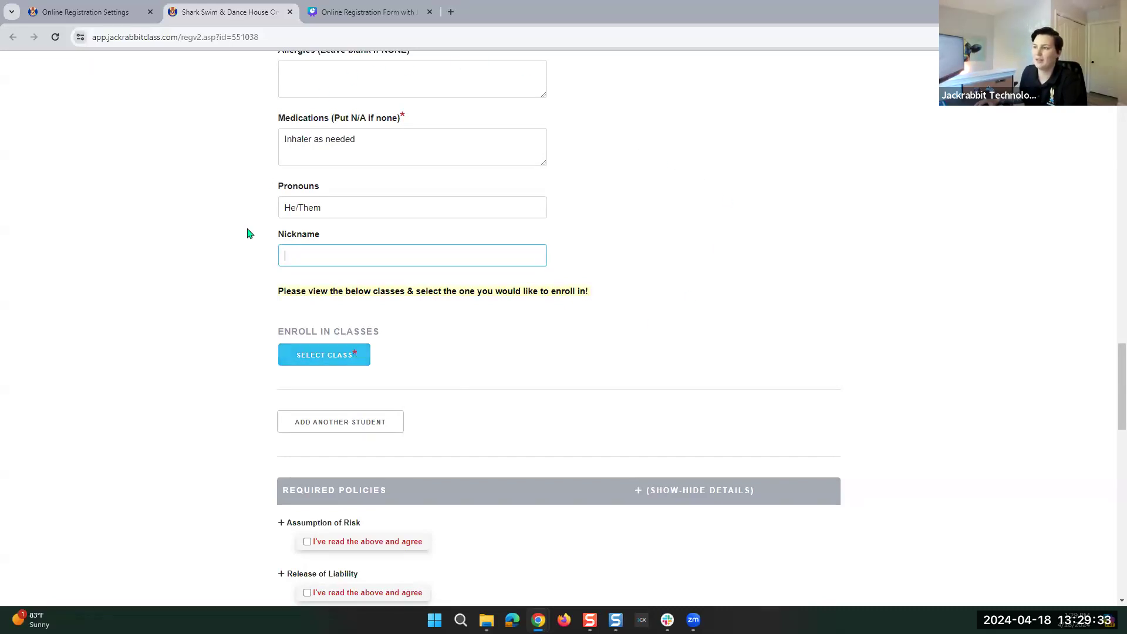
Open the class selection list and check the Level and Cat3 filters without changing them.
click(327, 356)
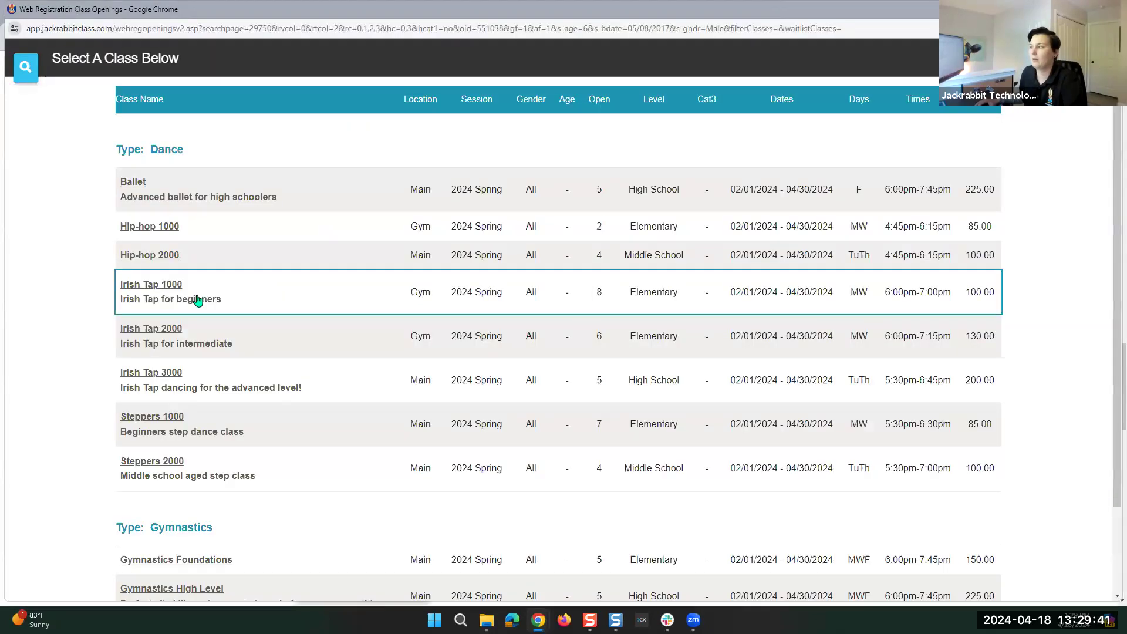
click(25, 68)
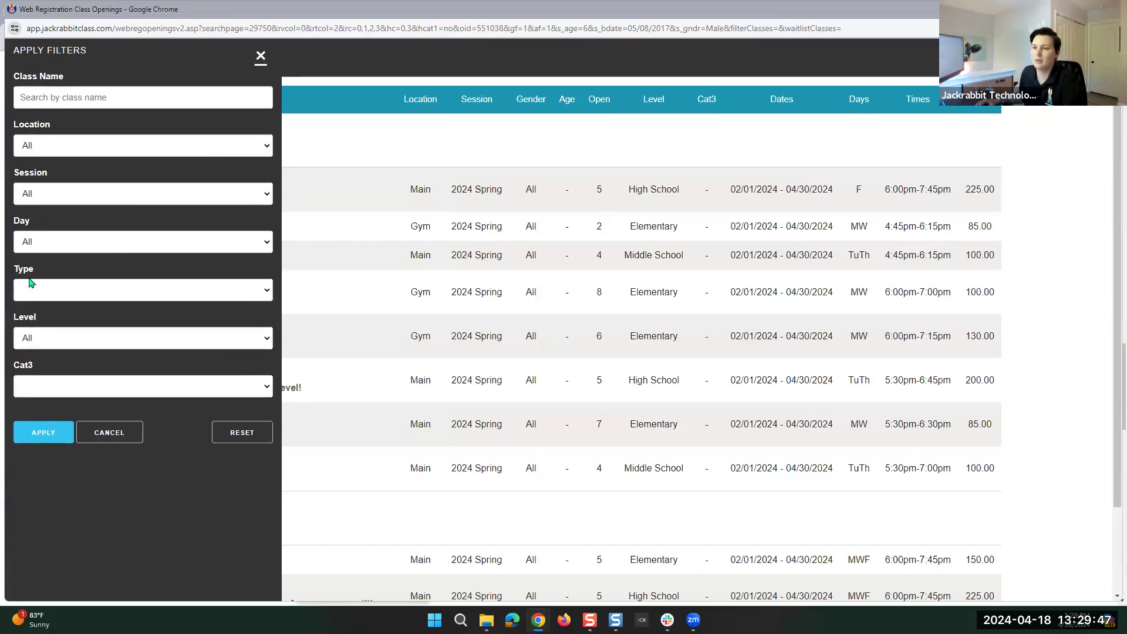
click(40, 344)
click(42, 345)
click(57, 388)
click(57, 388)
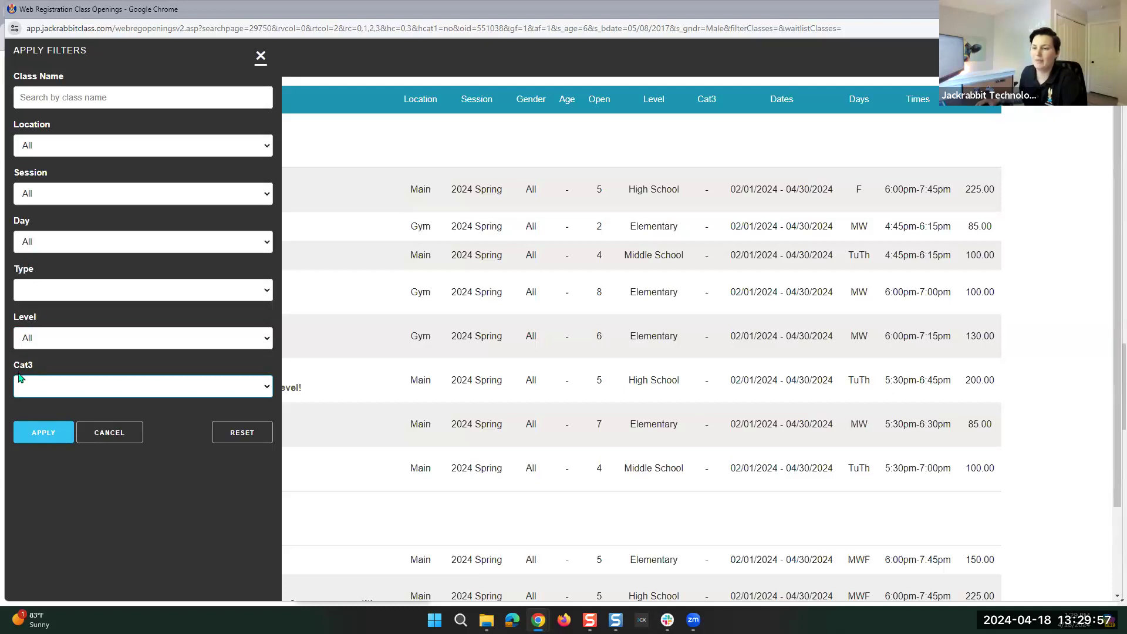
Filter the class openings to the Main location and apply the filter.
drag(33, 363, 17, 364)
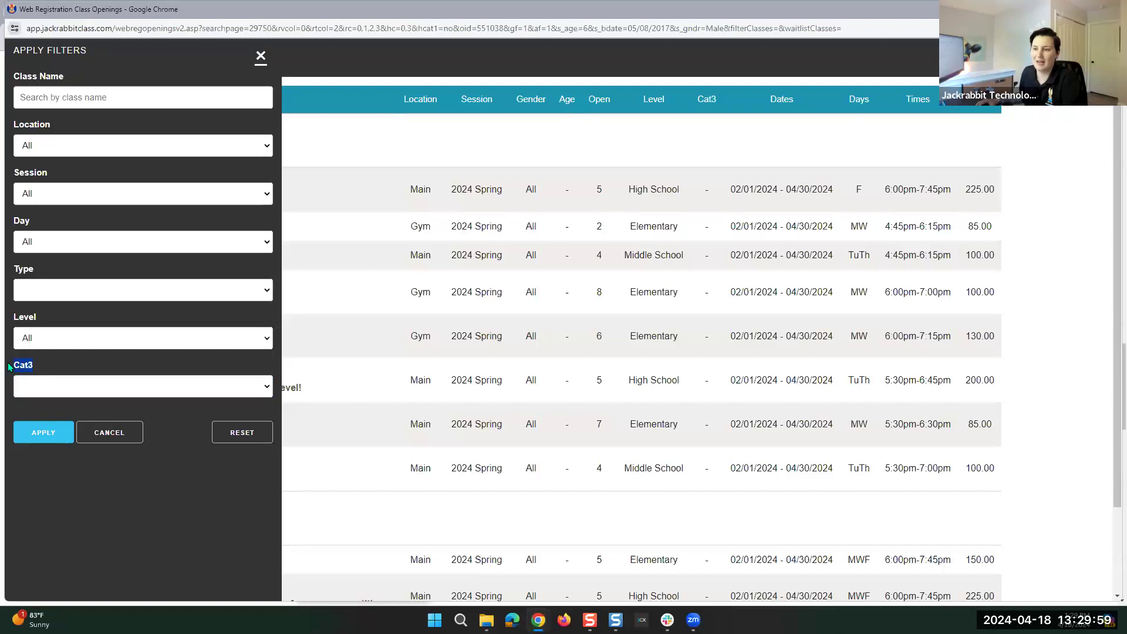
double_click(35, 365)
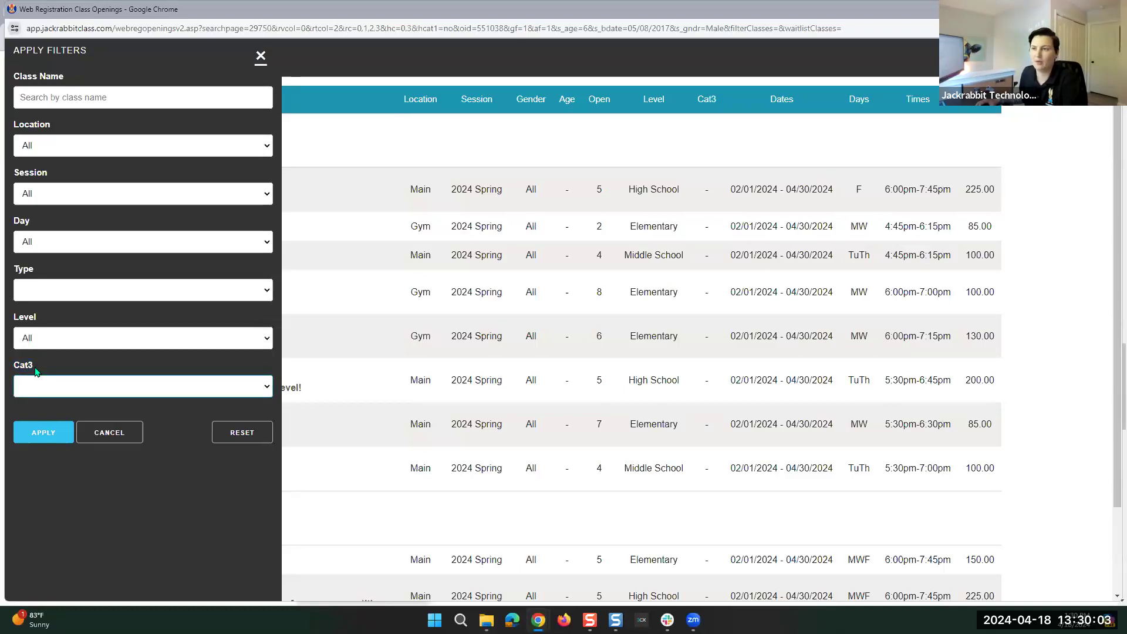
click(57, 151)
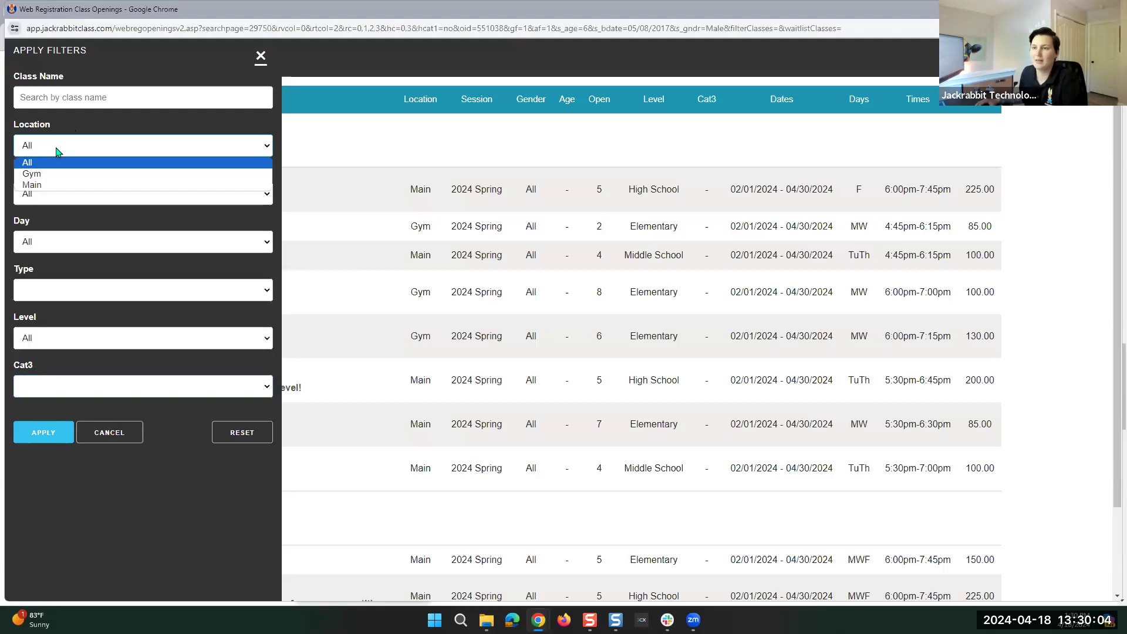
click(32, 185)
click(47, 434)
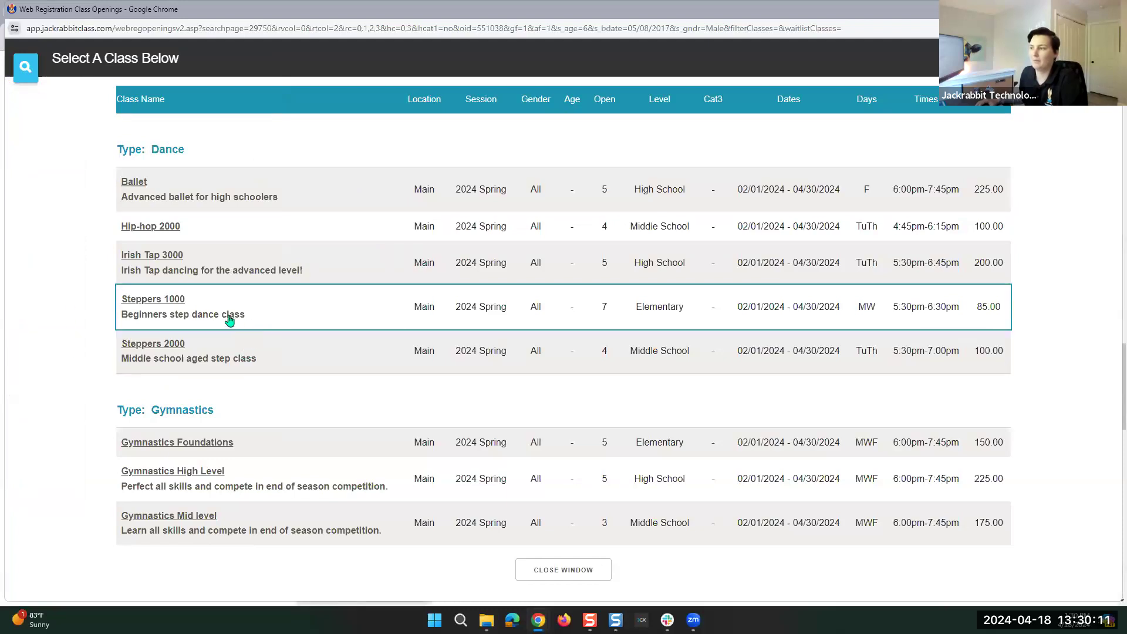
Enroll Student #1 in the Steppers 2000 class.
click(154, 344)
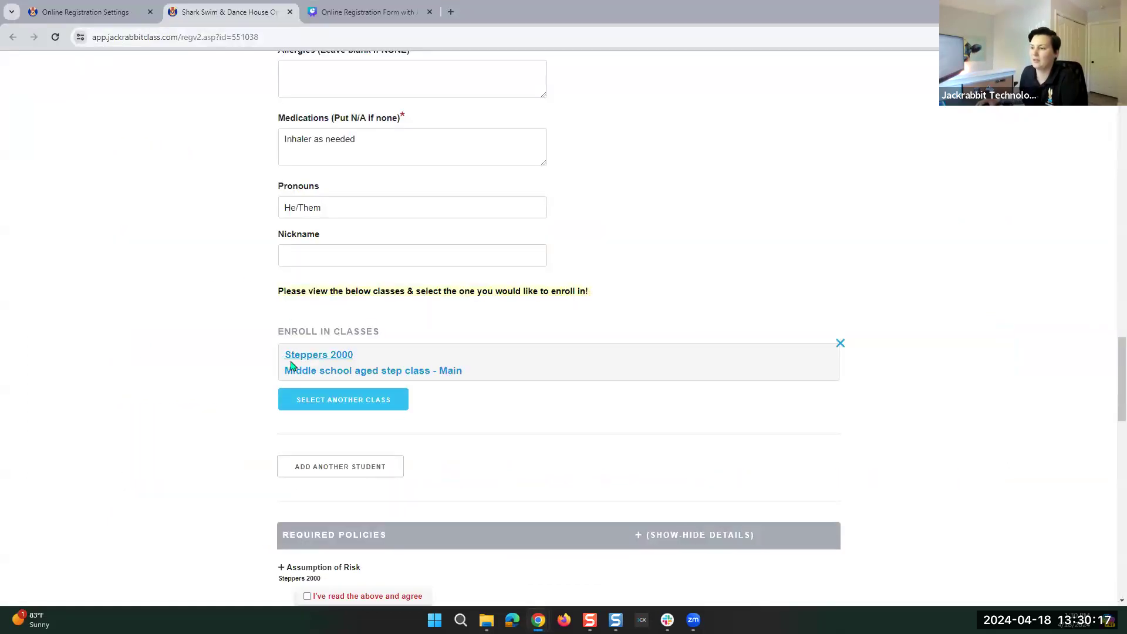
scroll(277, 367, up, 4)
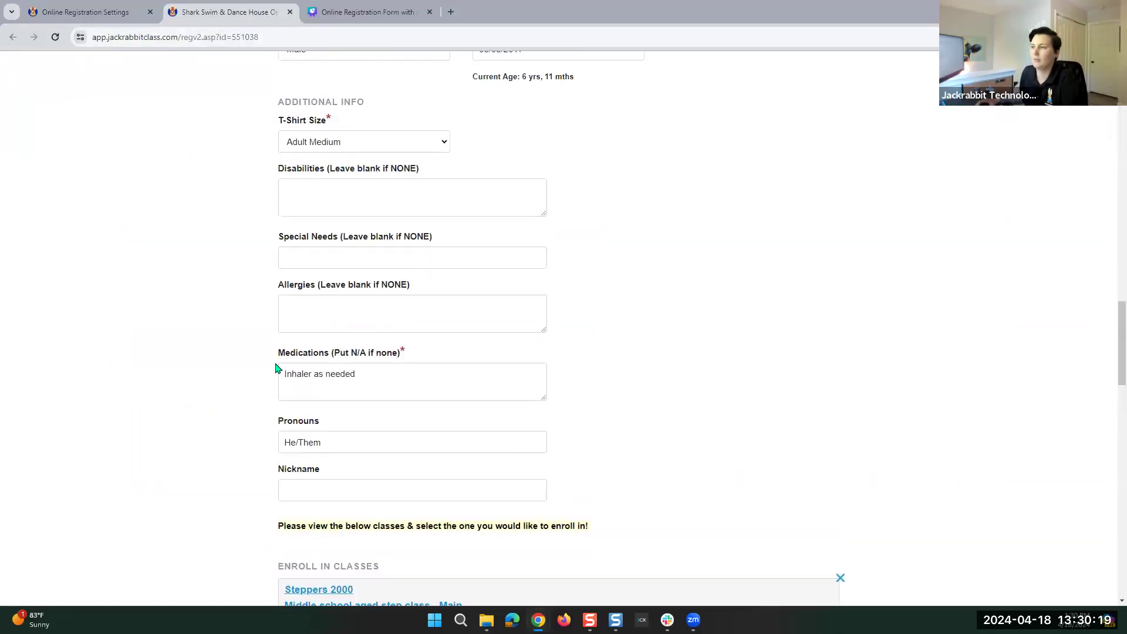
scroll(277, 369, up, 2)
scroll(282, 212, down, 5)
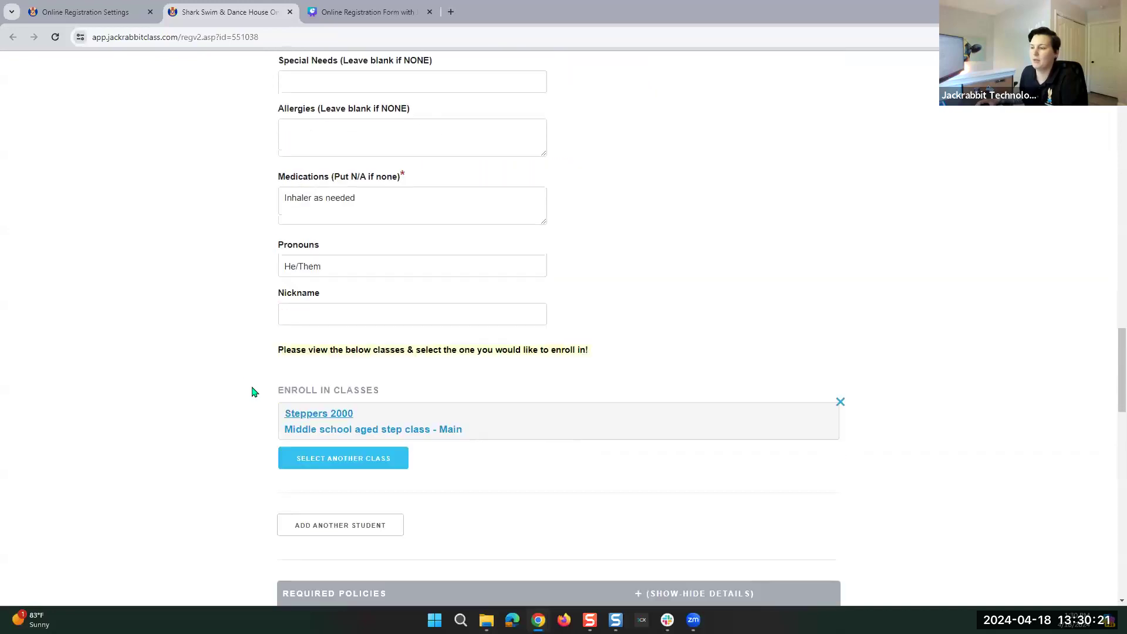
scroll(241, 368, down, 6)
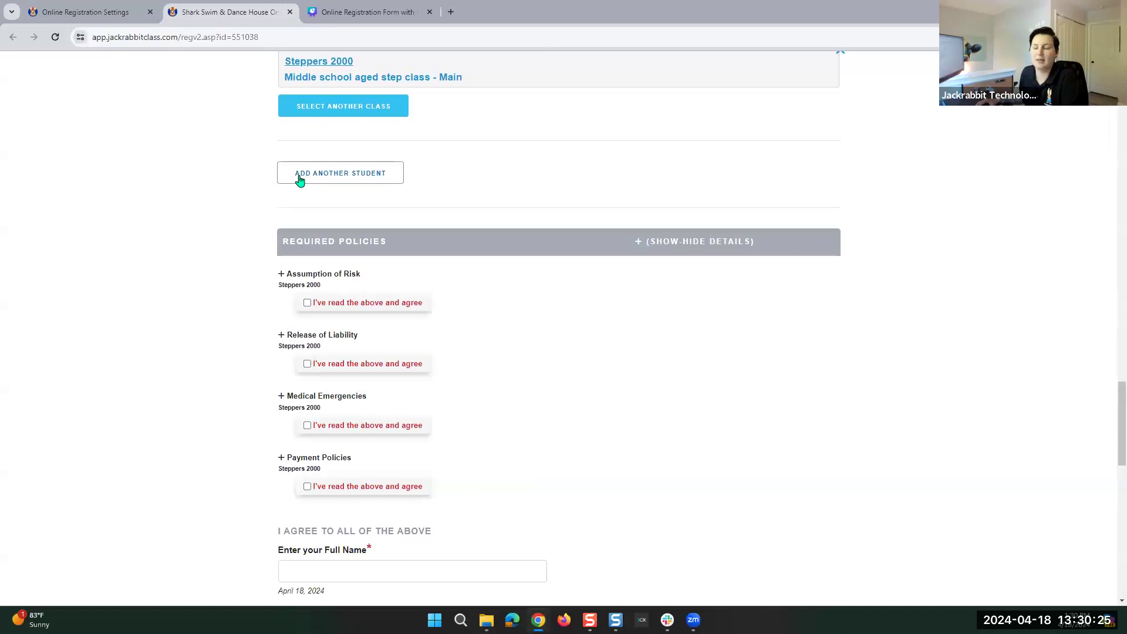
Add a Student #2 section to the registration form.
click(299, 176)
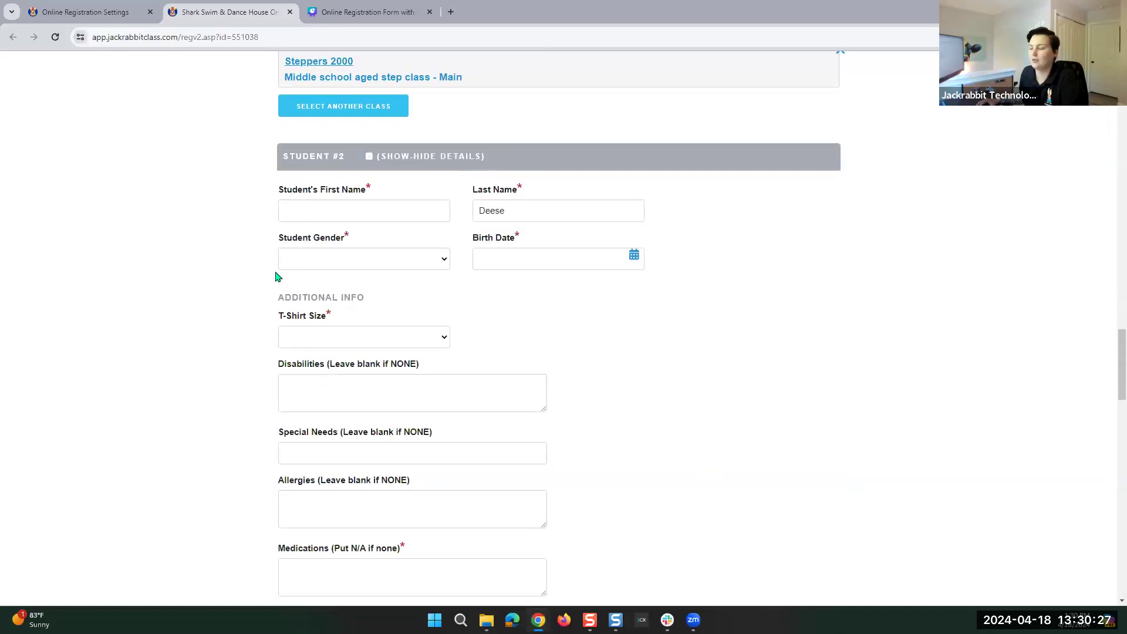
scroll(493, 346, down, 7)
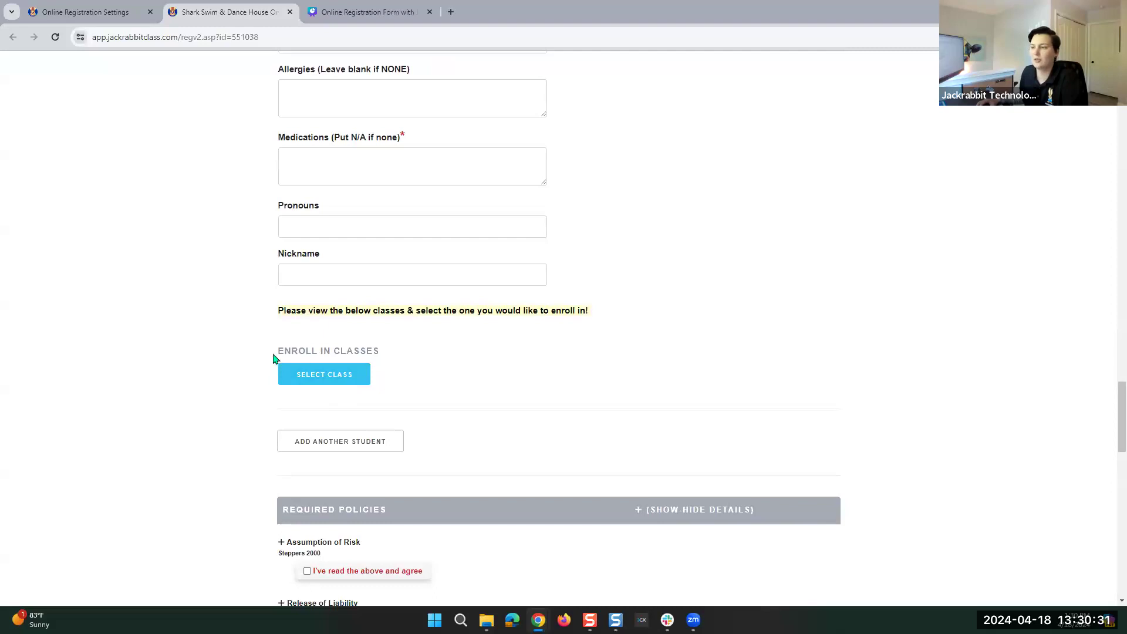
triple_click(309, 351)
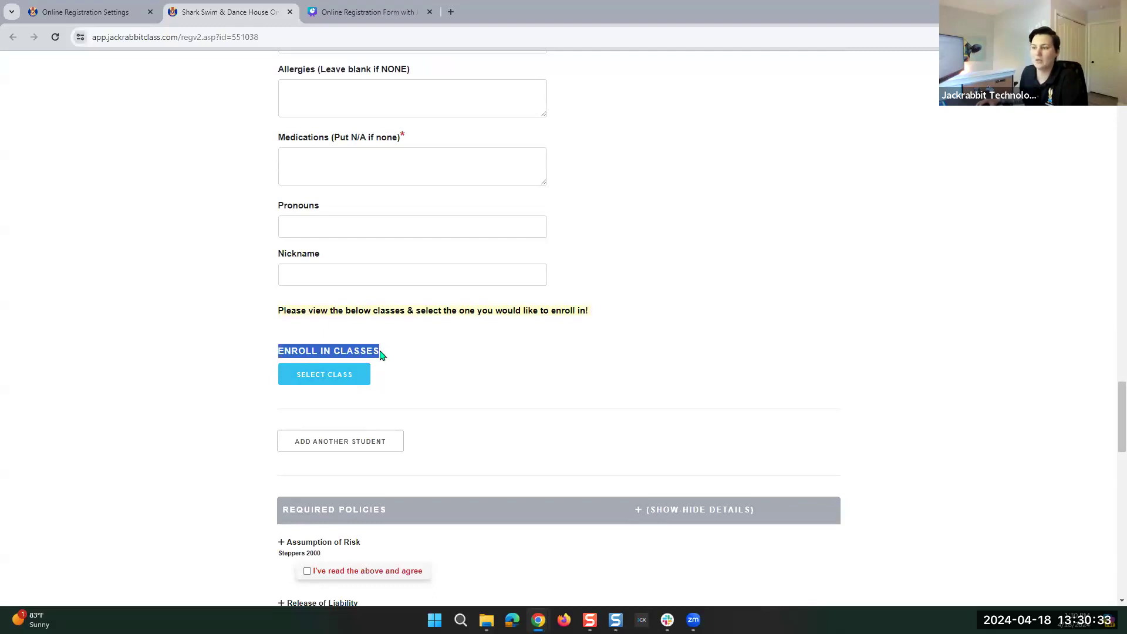
click(380, 353)
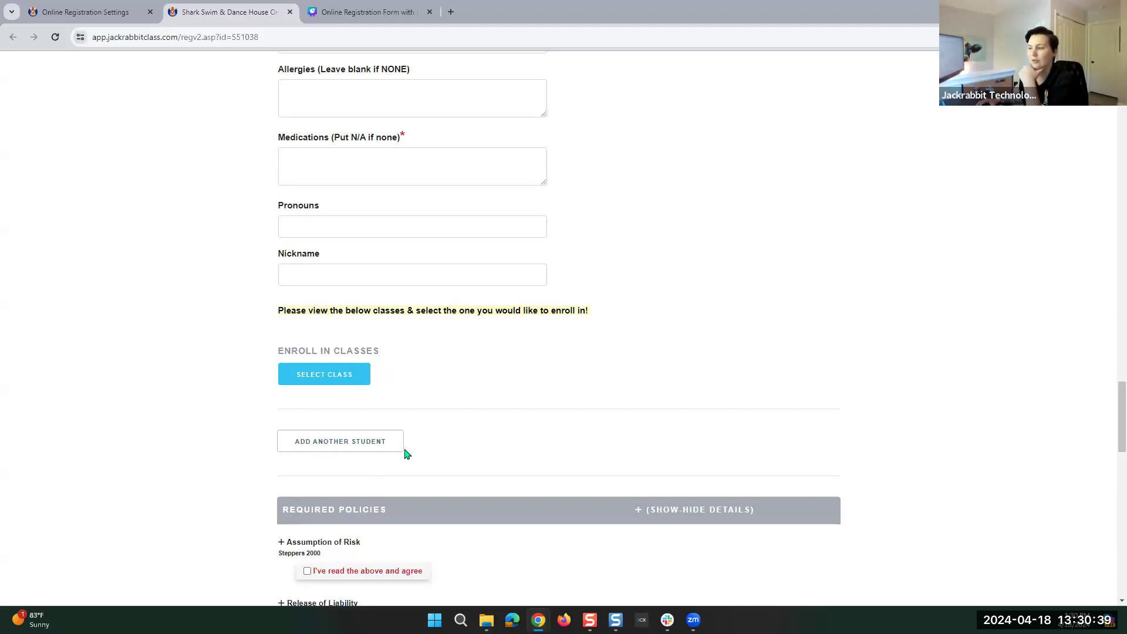
Collapse Student #2's details using its Show-Hide Details checkbox.
scroll(480, 407, up, 7)
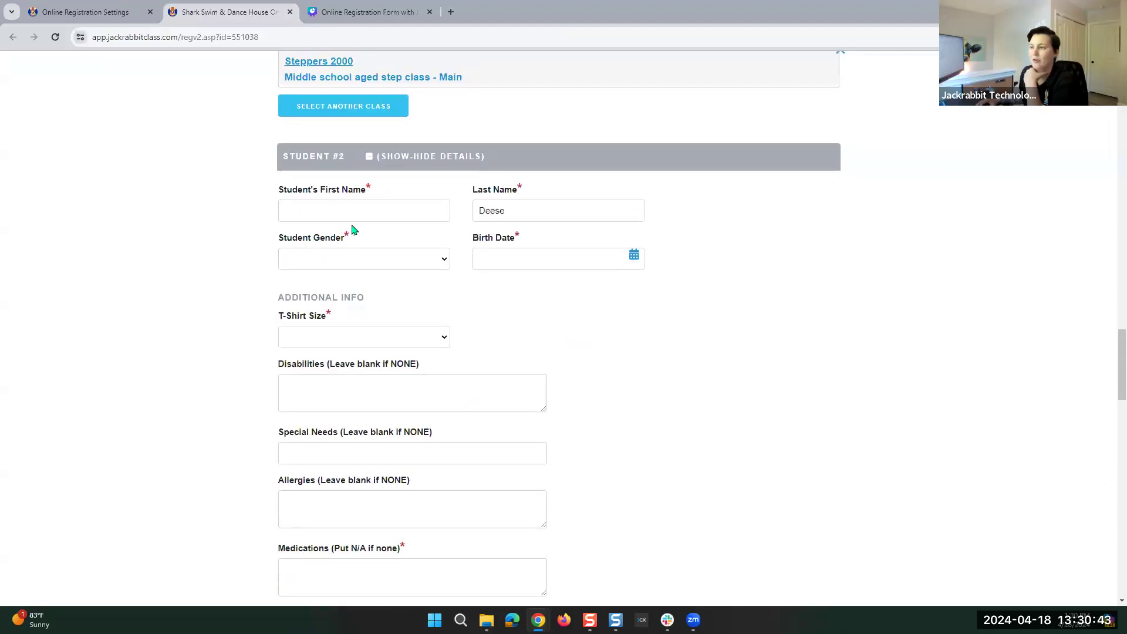
drag(371, 191, 359, 191)
click(378, 194)
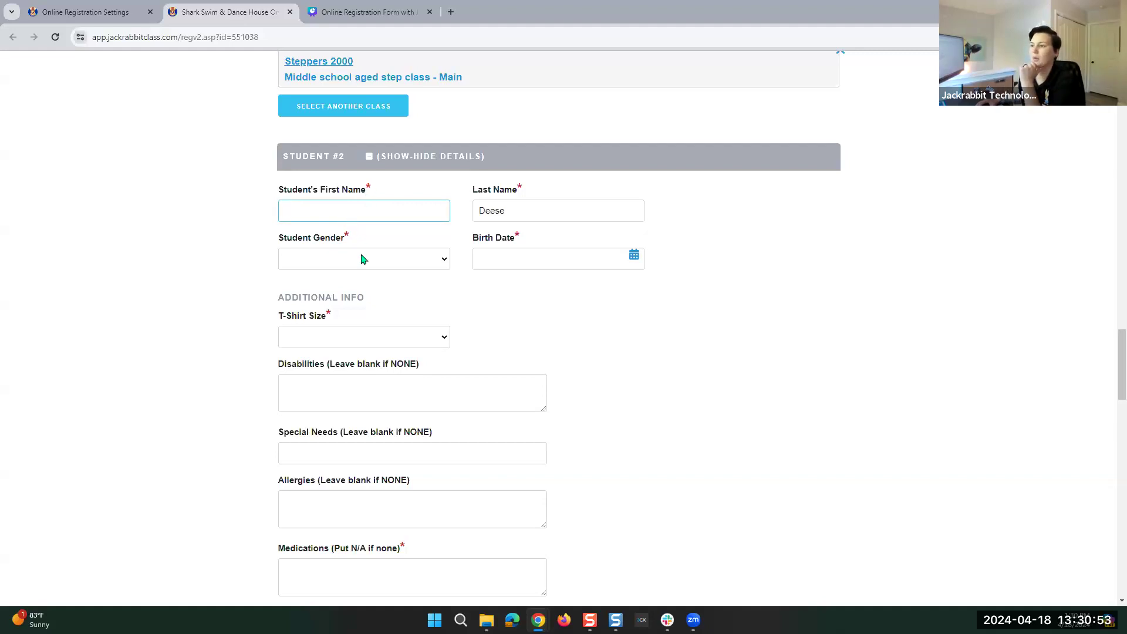
scroll(307, 137, up, 5)
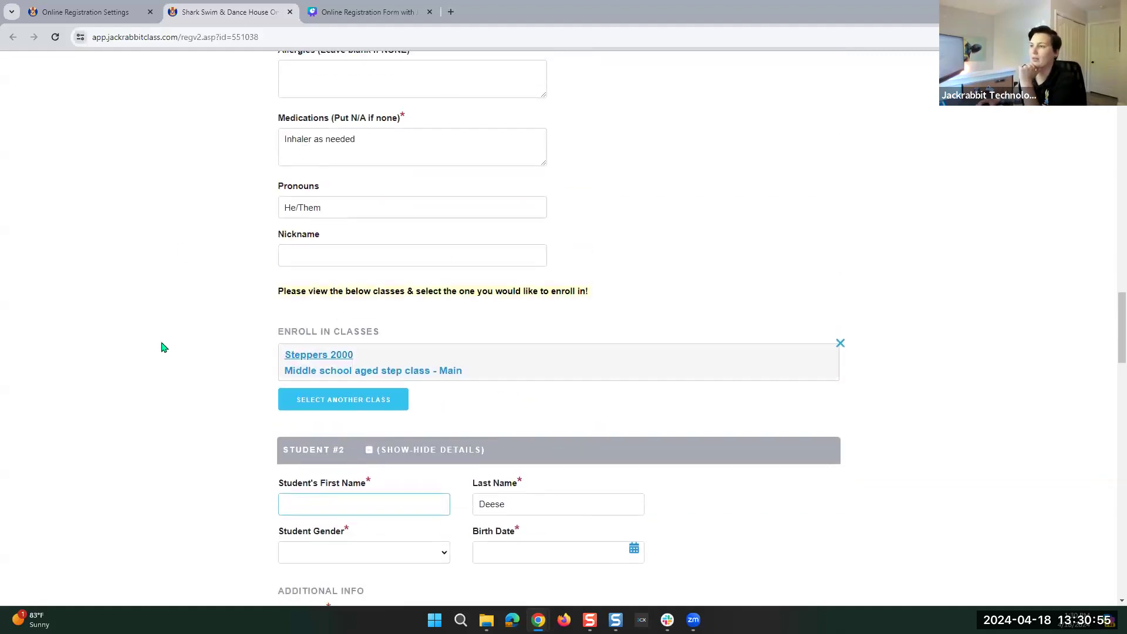
scroll(357, 419, down, 4)
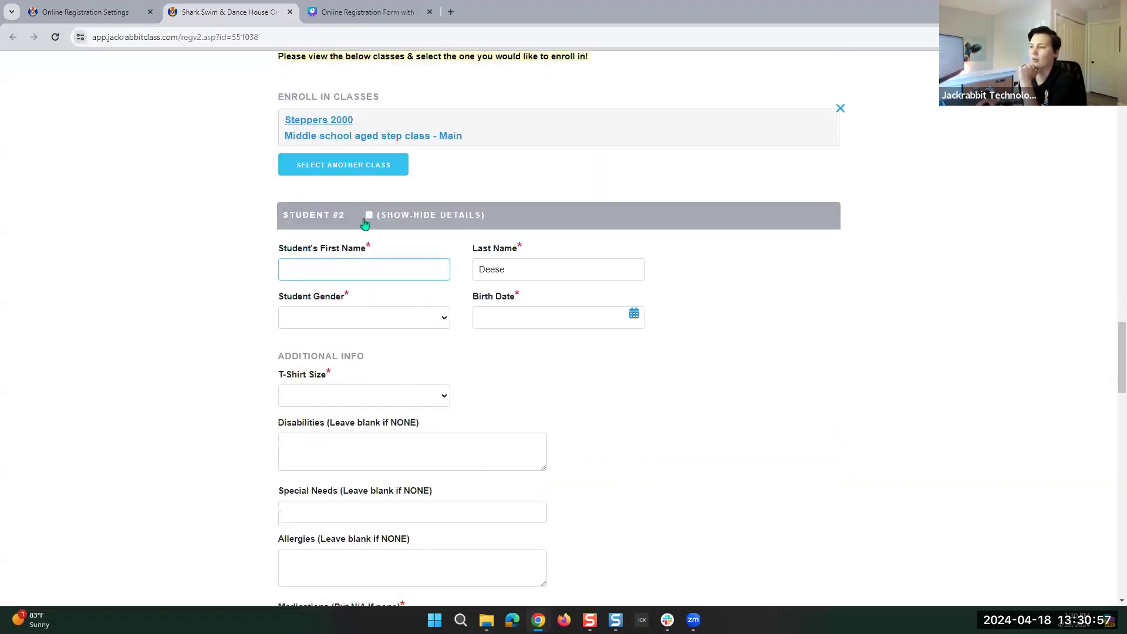
click(369, 217)
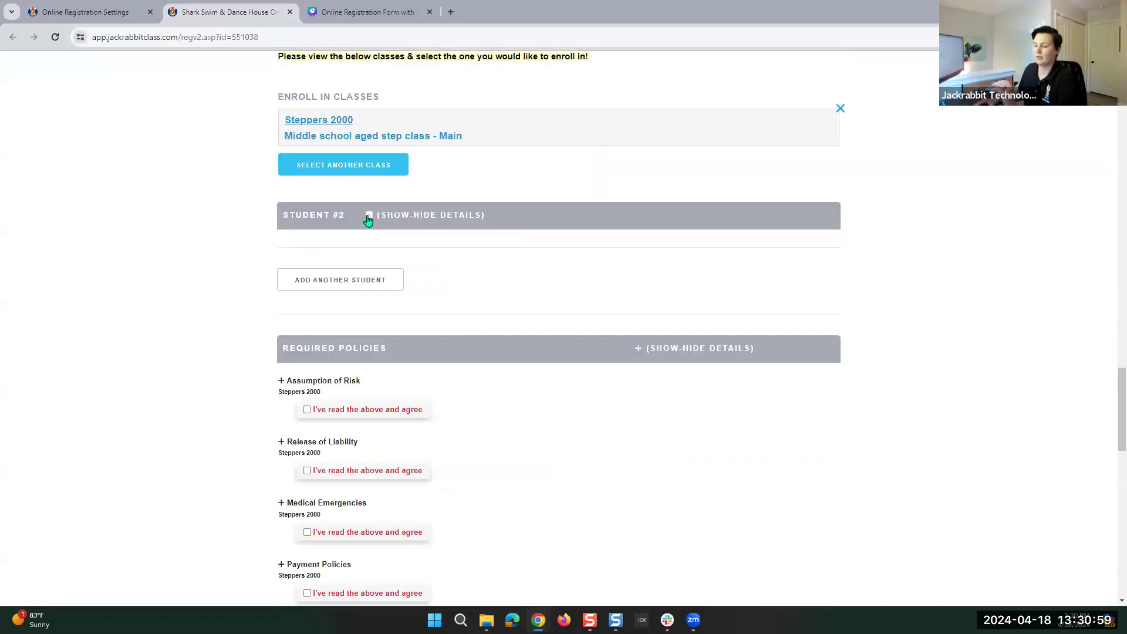
Agree to Assumption of Risk, Medical Emergencies, Payment Policies and Release of Liability policies.
scroll(358, 229, down, 4)
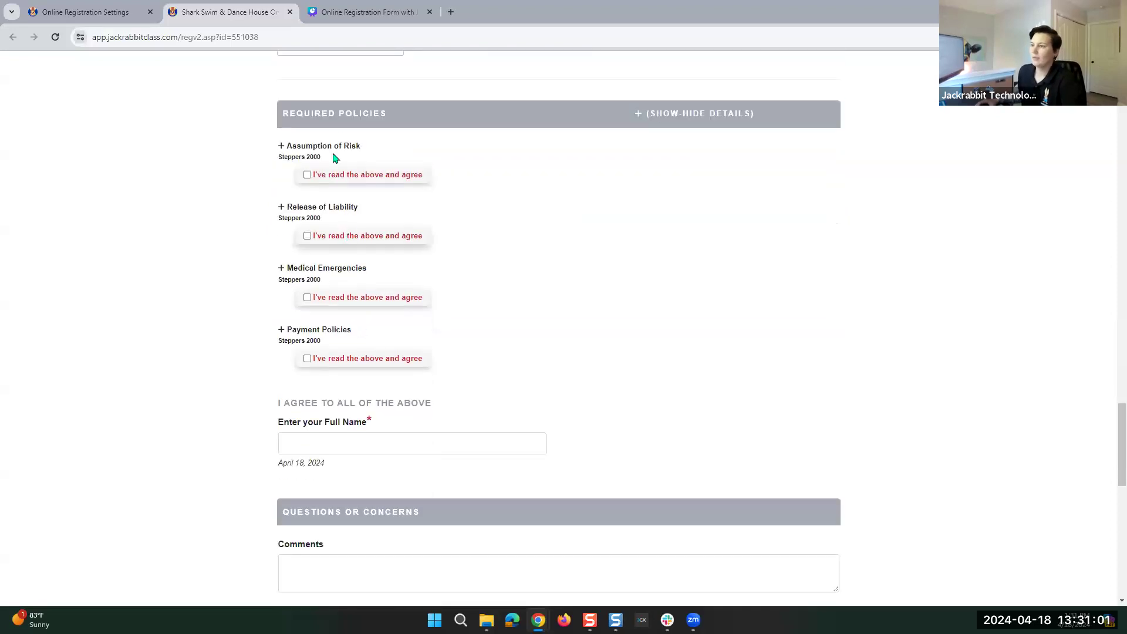
mouse_move(391, 119)
mouse_down()
mouse_move(282, 115)
mouse_move(379, 115)
mouse_up()
click(387, 119)
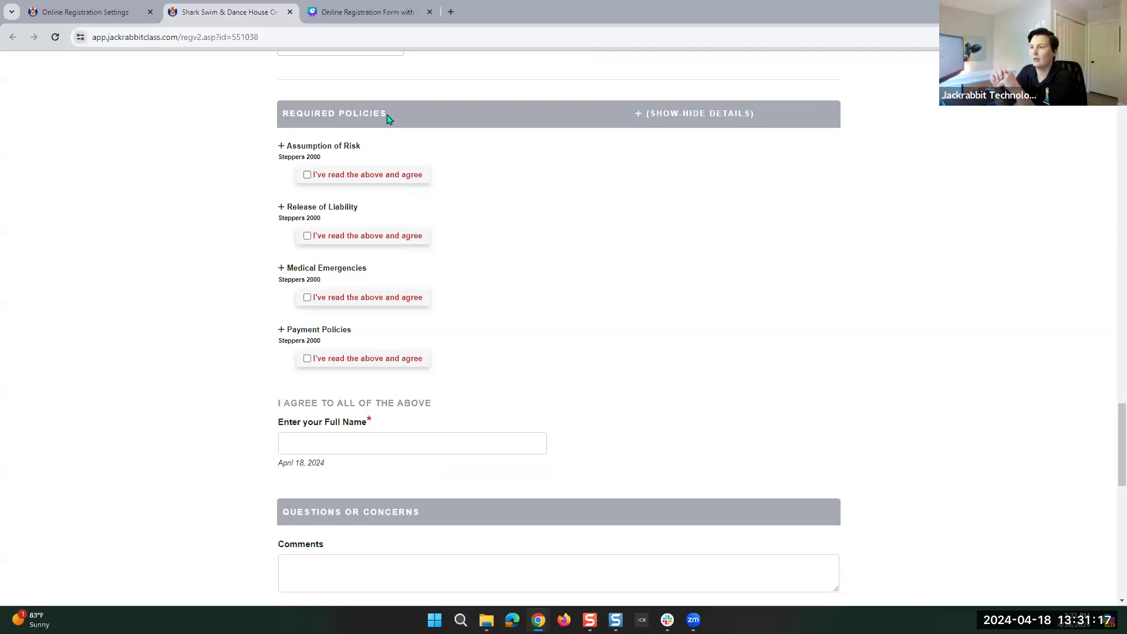
click(307, 174)
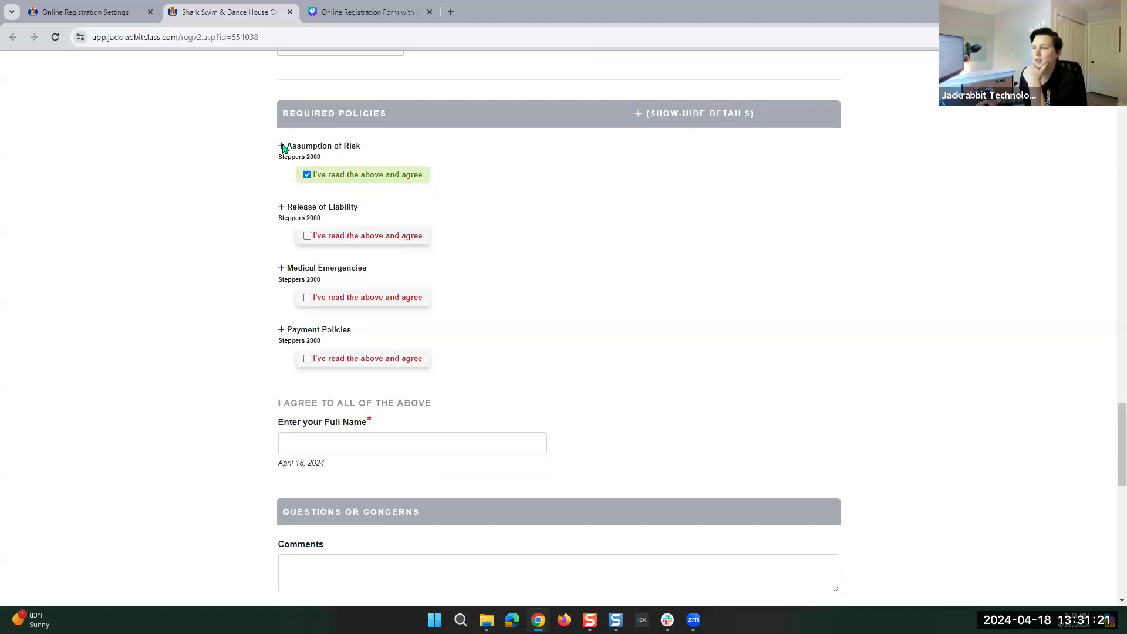
click(281, 146)
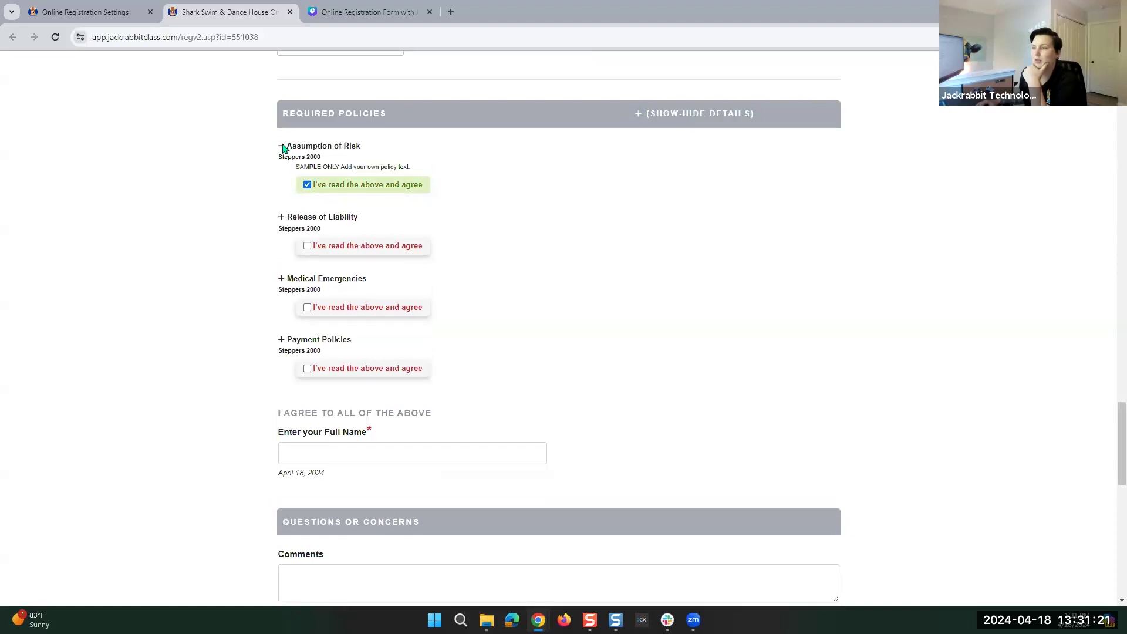
click(282, 217)
click(306, 218)
click(307, 308)
click(307, 369)
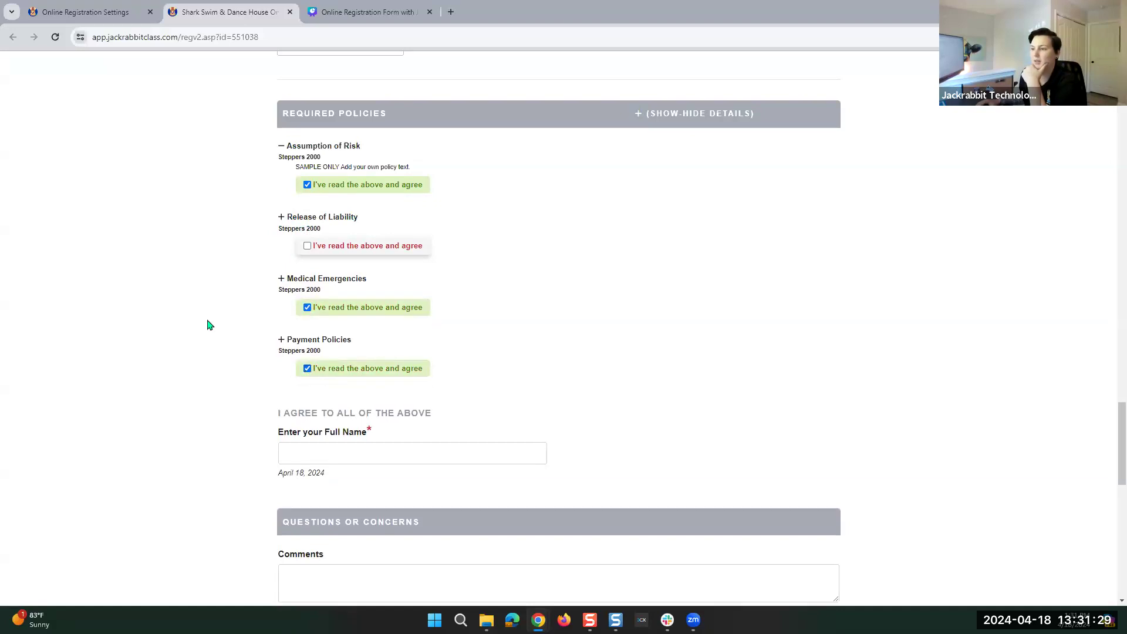
click(307, 246)
Sign the agreement by entering the account holder's full name.
scroll(457, 334, down, 3)
click(318, 280)
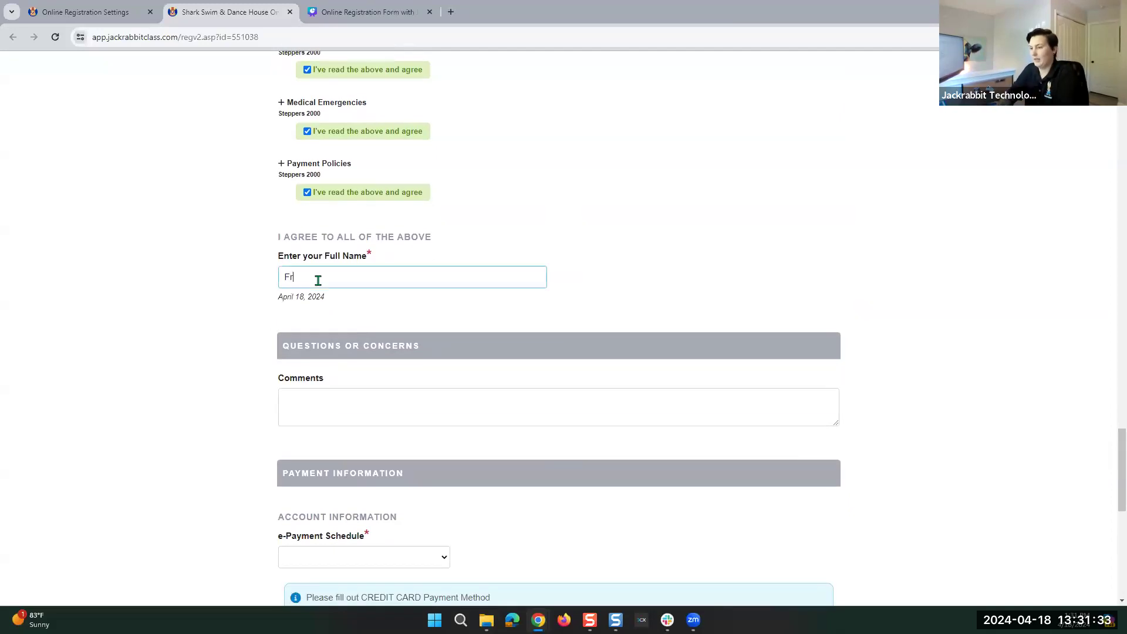
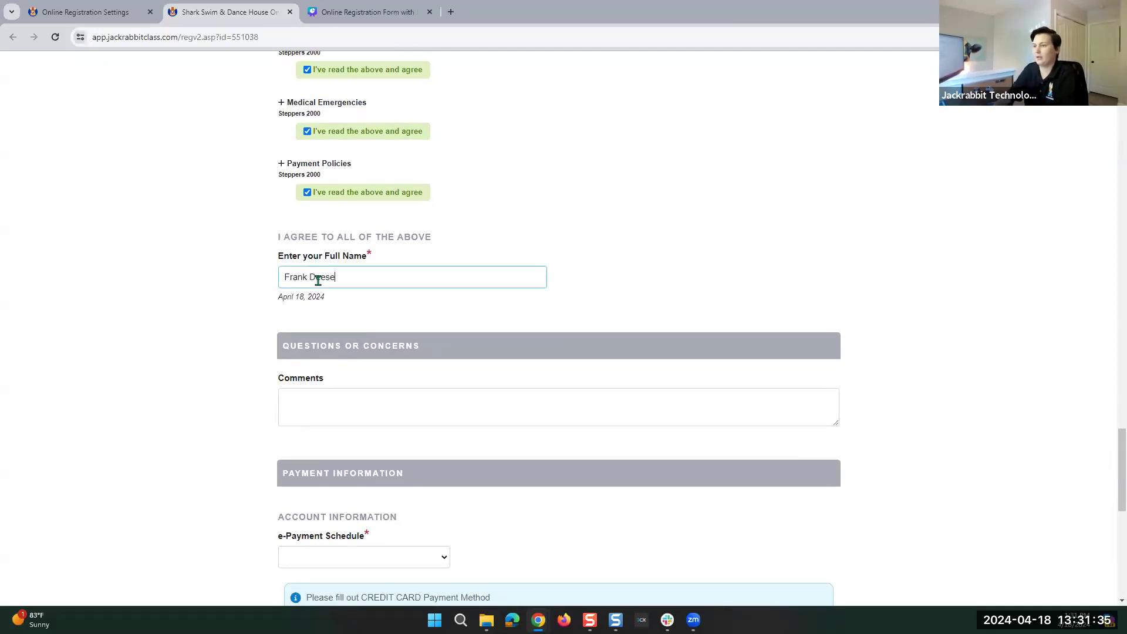
Choose Monthly as the e-Payment Schedule.
scroll(413, 411, down, 2)
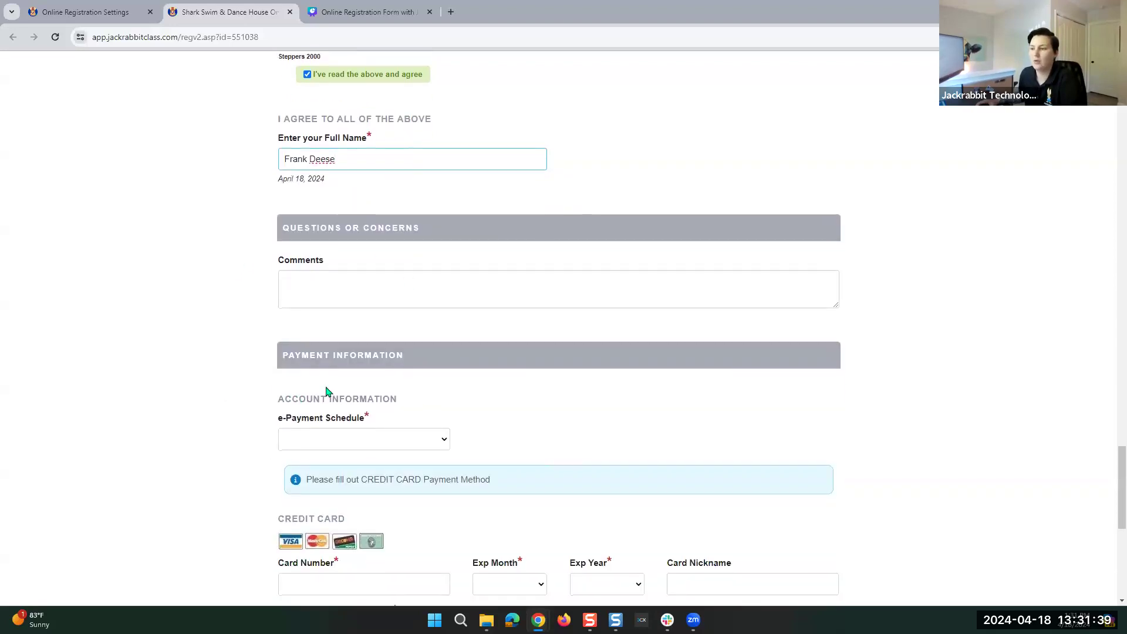
scroll(320, 394, down, 4)
click(312, 205)
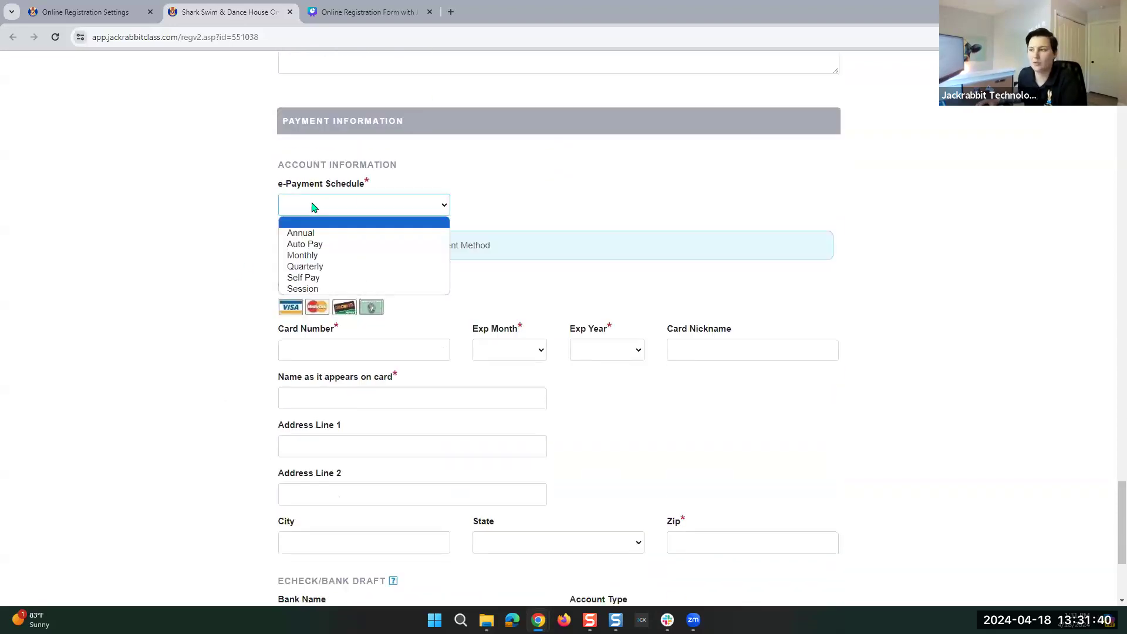
click(305, 256)
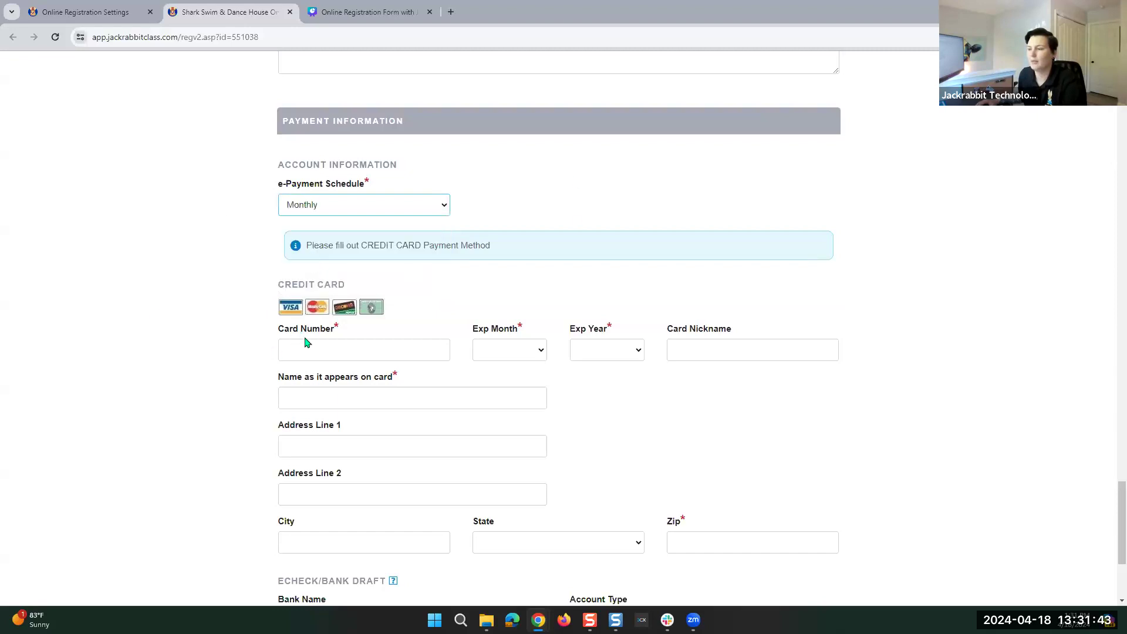
Review the credit card fields, then return to the top of the form.
scroll(340, 252, down, 2)
click(340, 230)
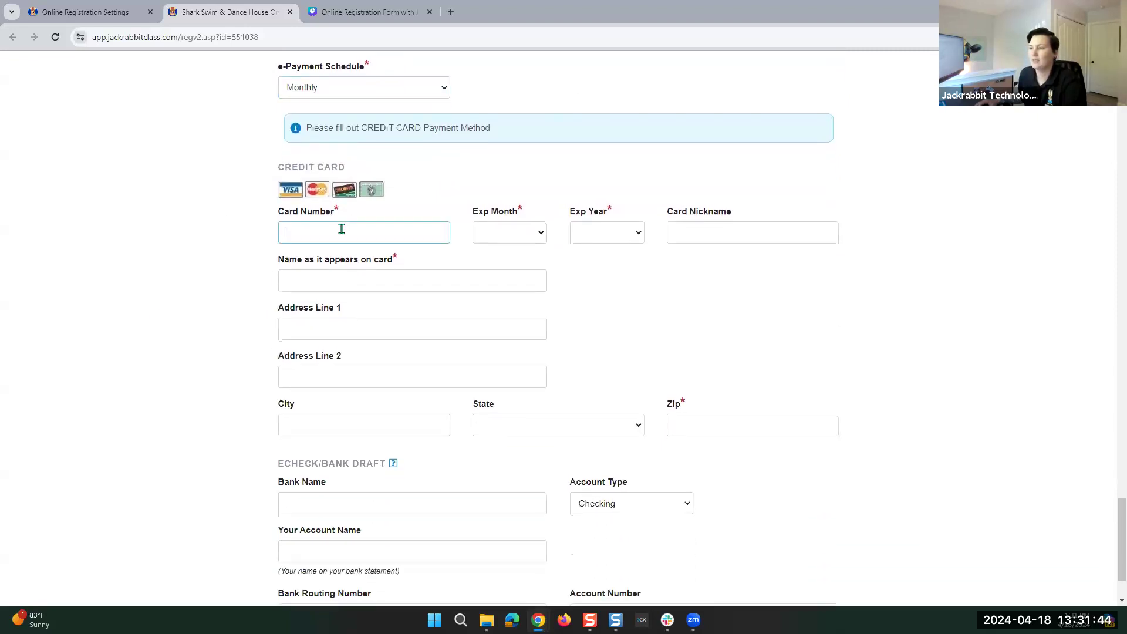
click(248, 217)
scroll(734, 215, down, 2)
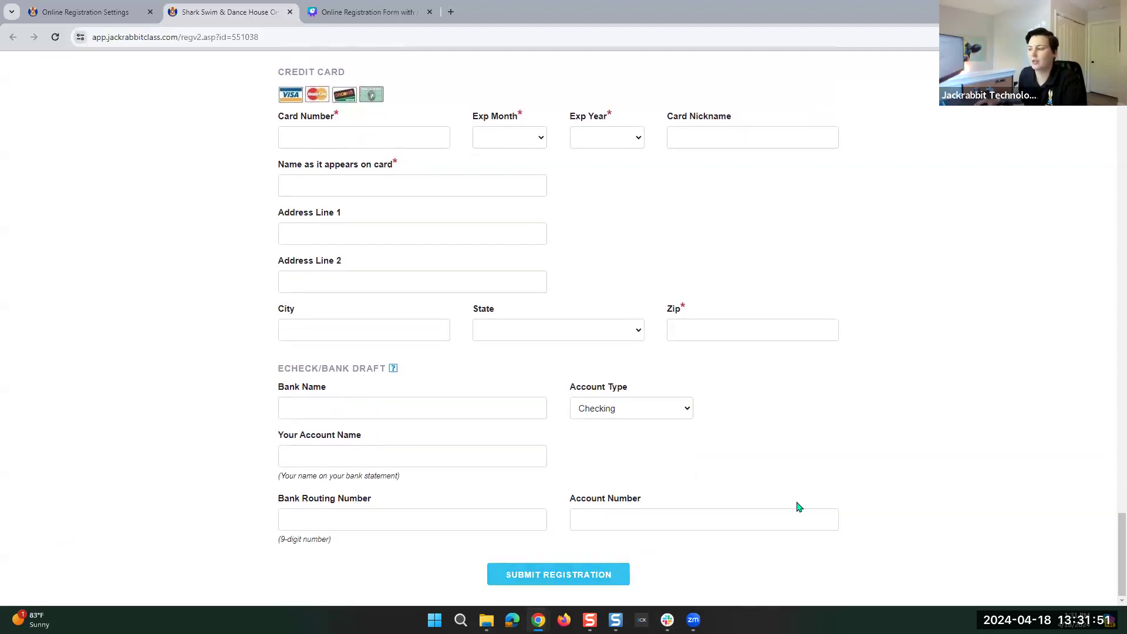
scroll(832, 495, up, 20)
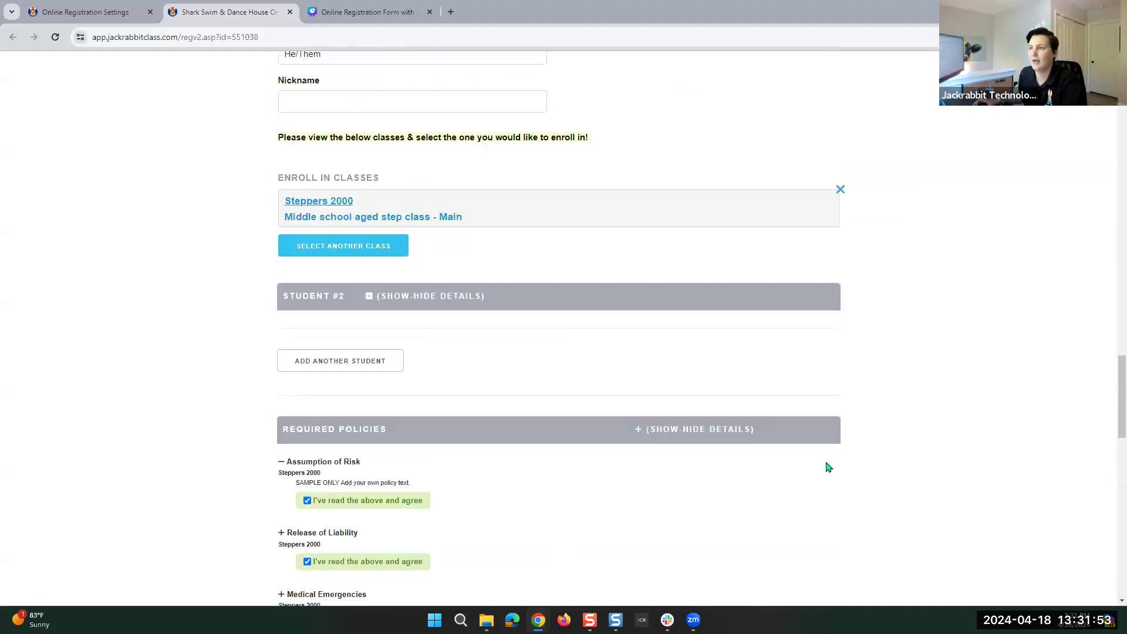
scroll(819, 469, up, 15)
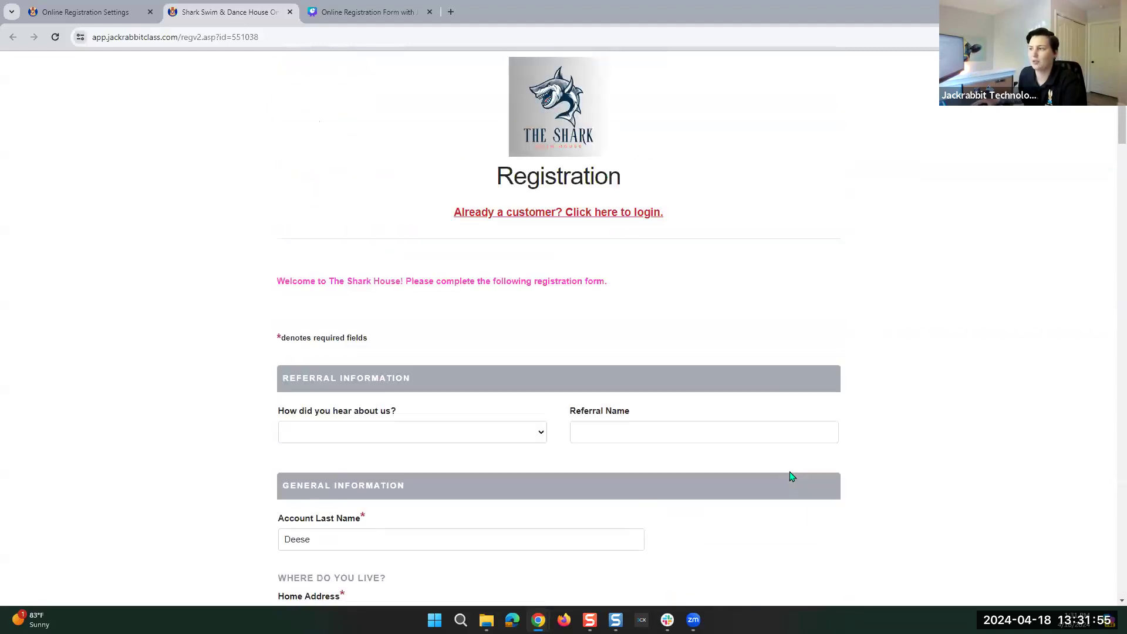
Close the preview, go to Settings > Policies and show the Policy Groups tab.
click(290, 12)
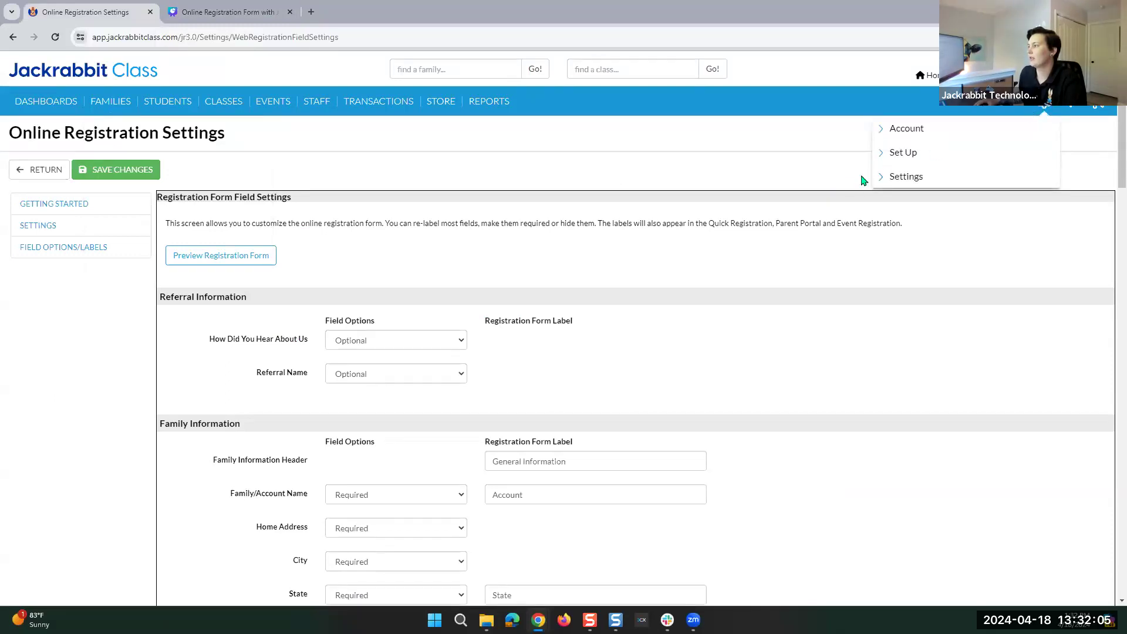
click(930, 178)
click(931, 287)
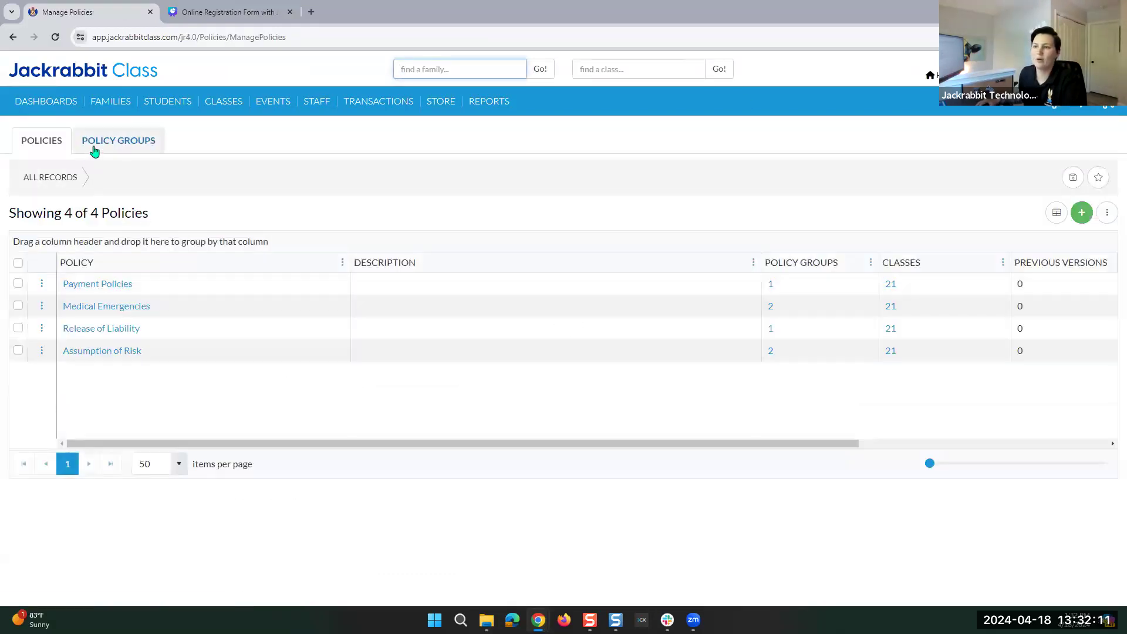
click(92, 148)
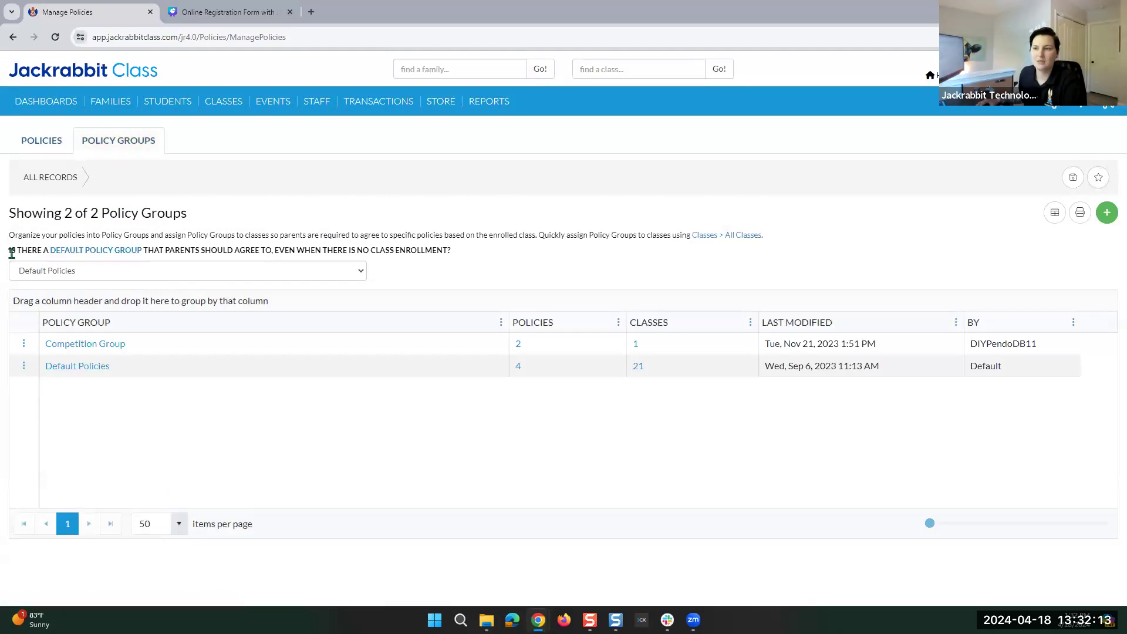
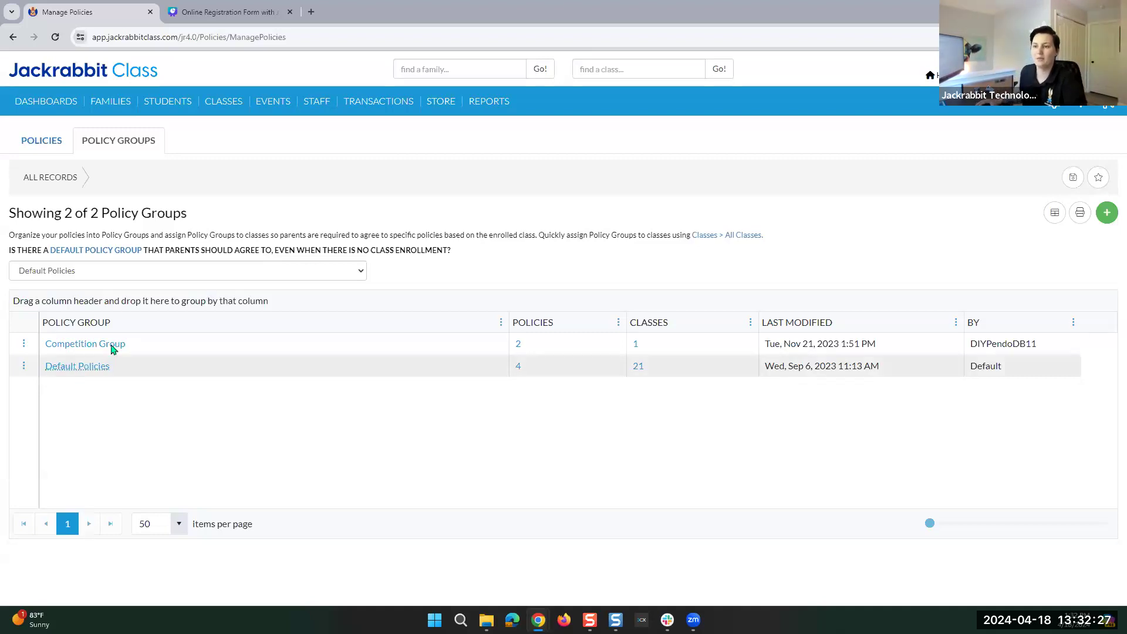
Open the Default Policies group, then expand the account menu's settings pages list.
click(68, 367)
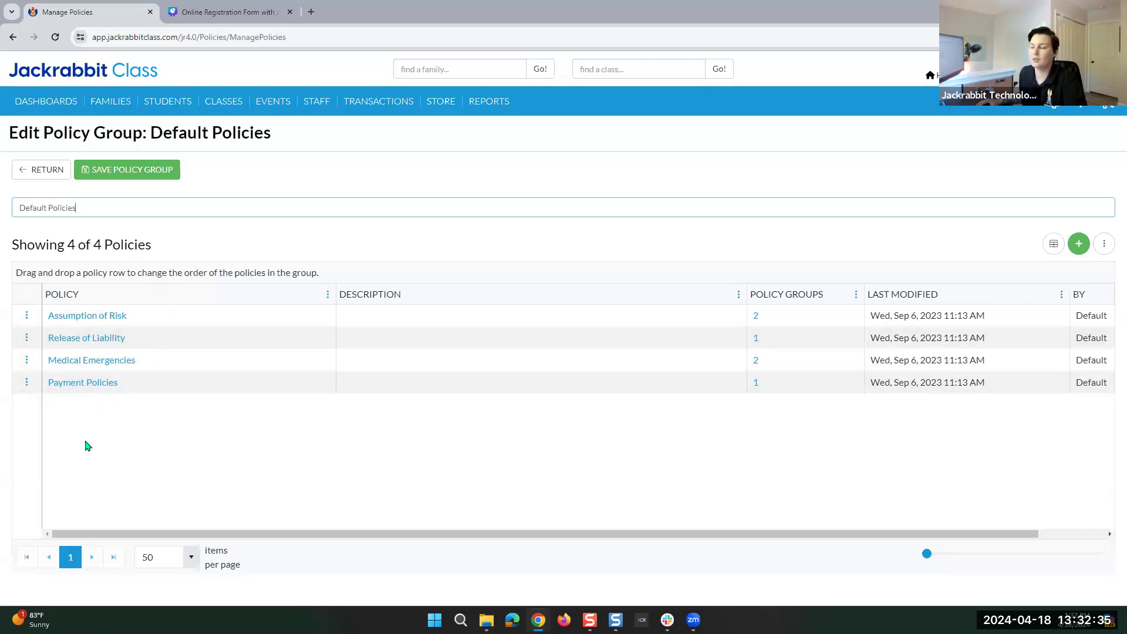
click(1047, 112)
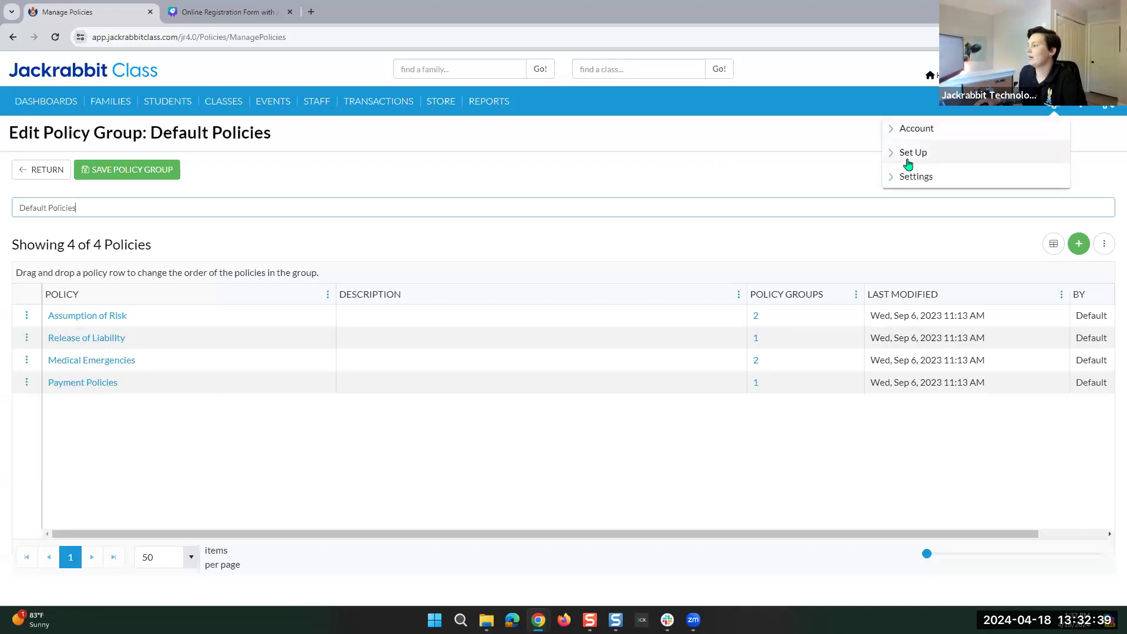
mouse_move(1056, 108)
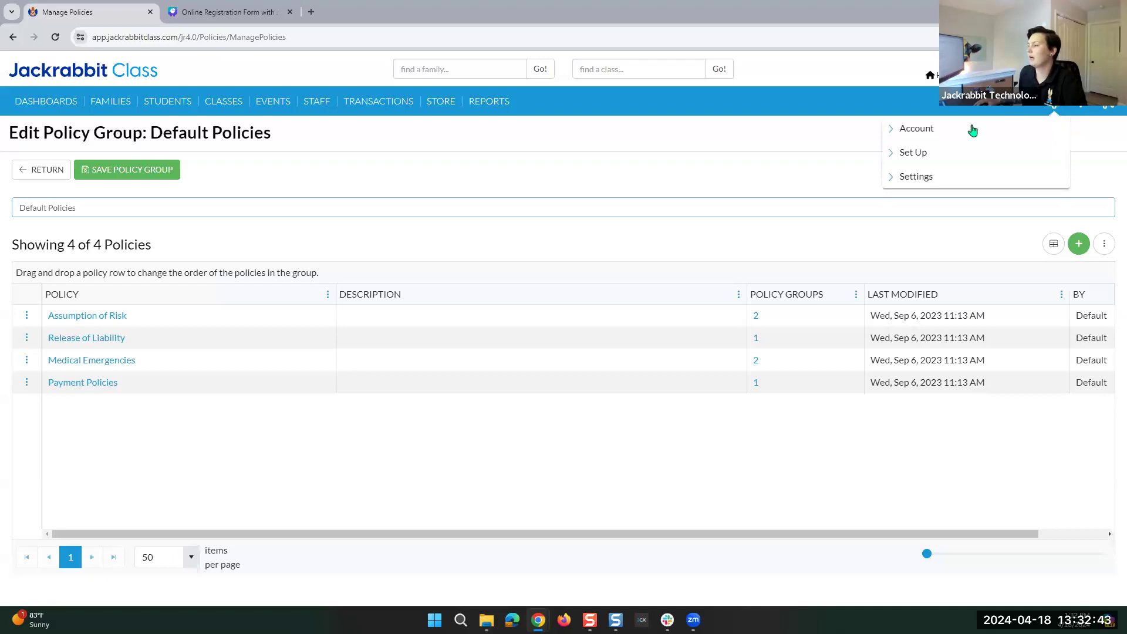
click(896, 177)
Open Registration Fees settings and toggle fee charging off and back on.
click(930, 246)
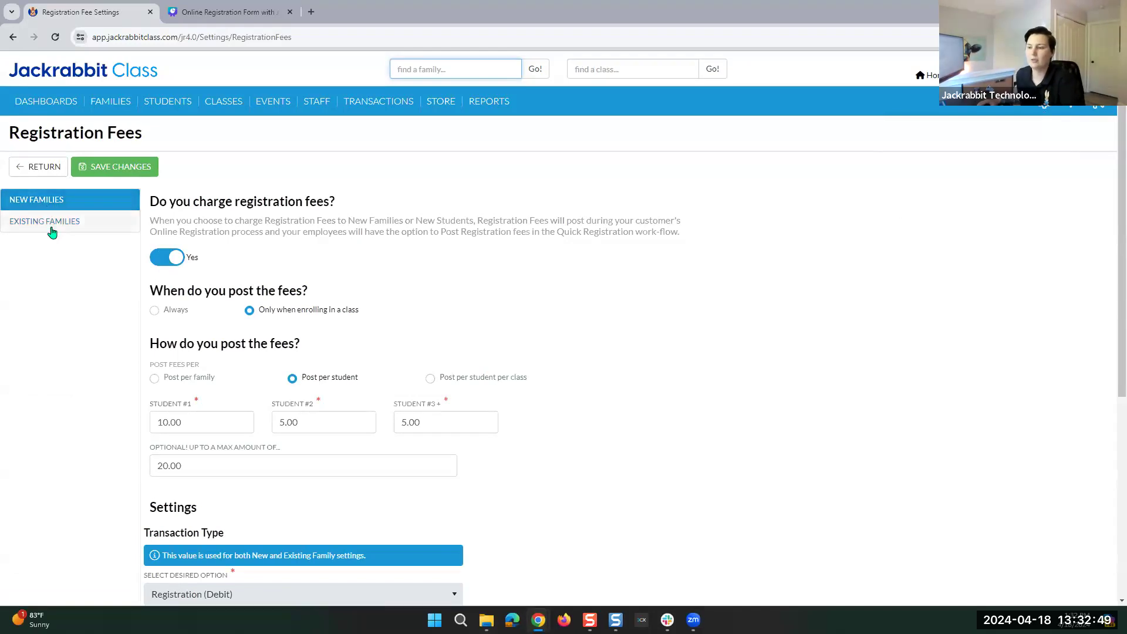
scroll(340, 308, down, 5)
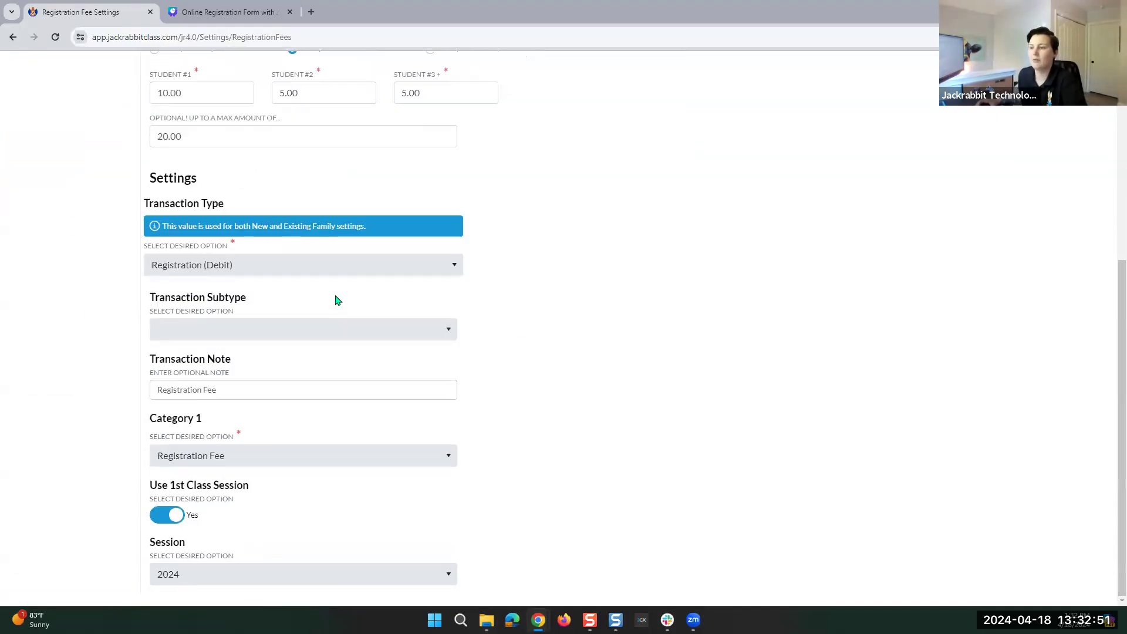
scroll(338, 300, up, 5)
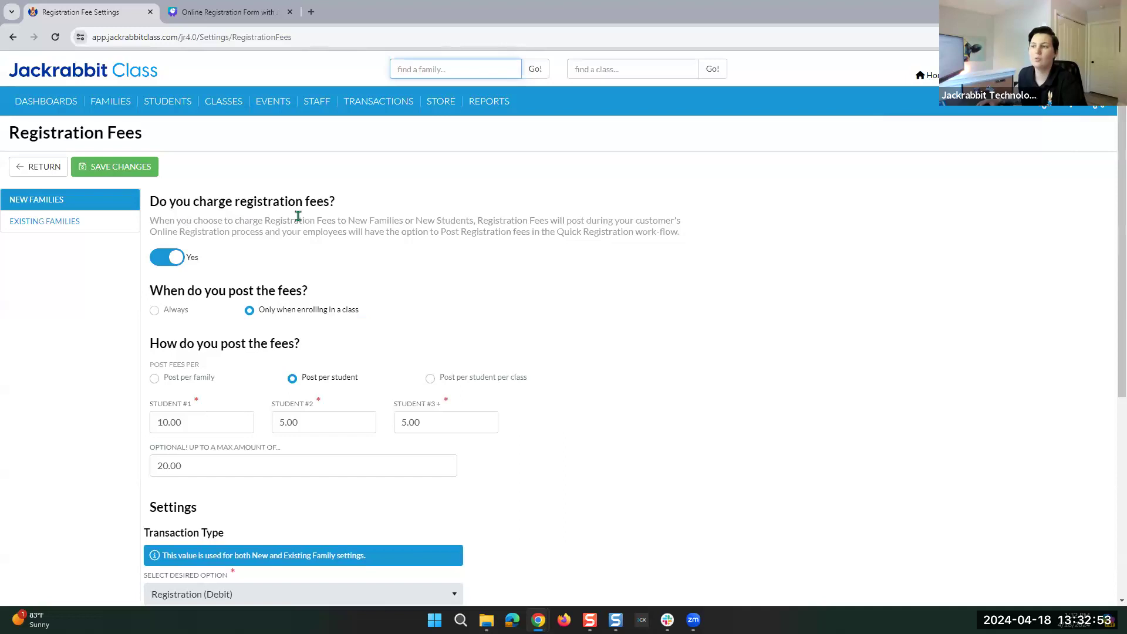
click(173, 257)
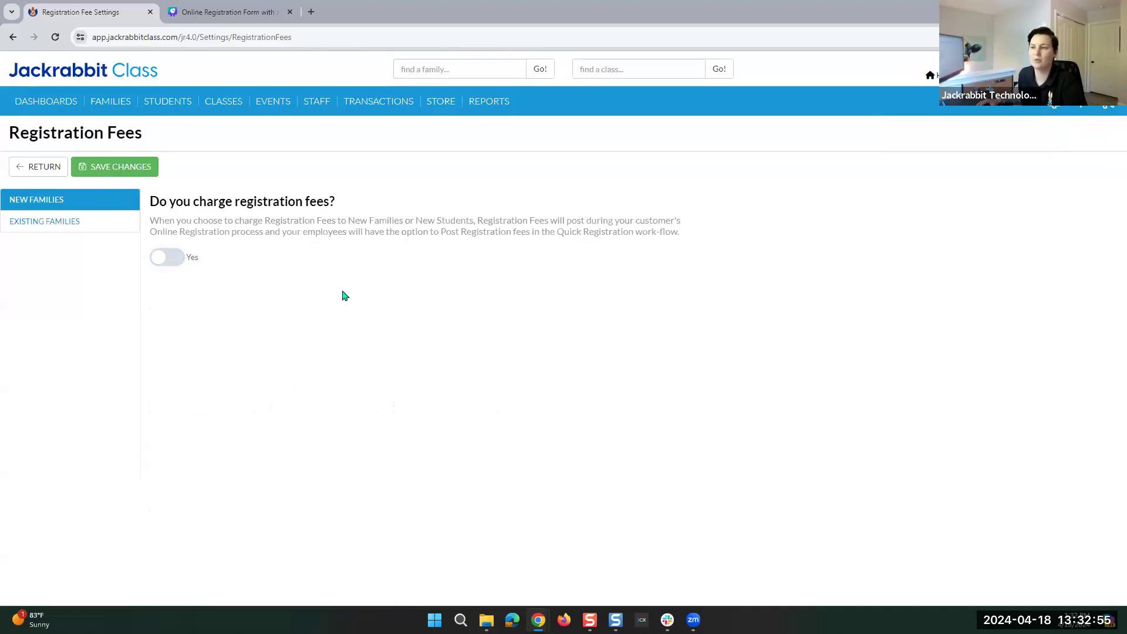
click(163, 261)
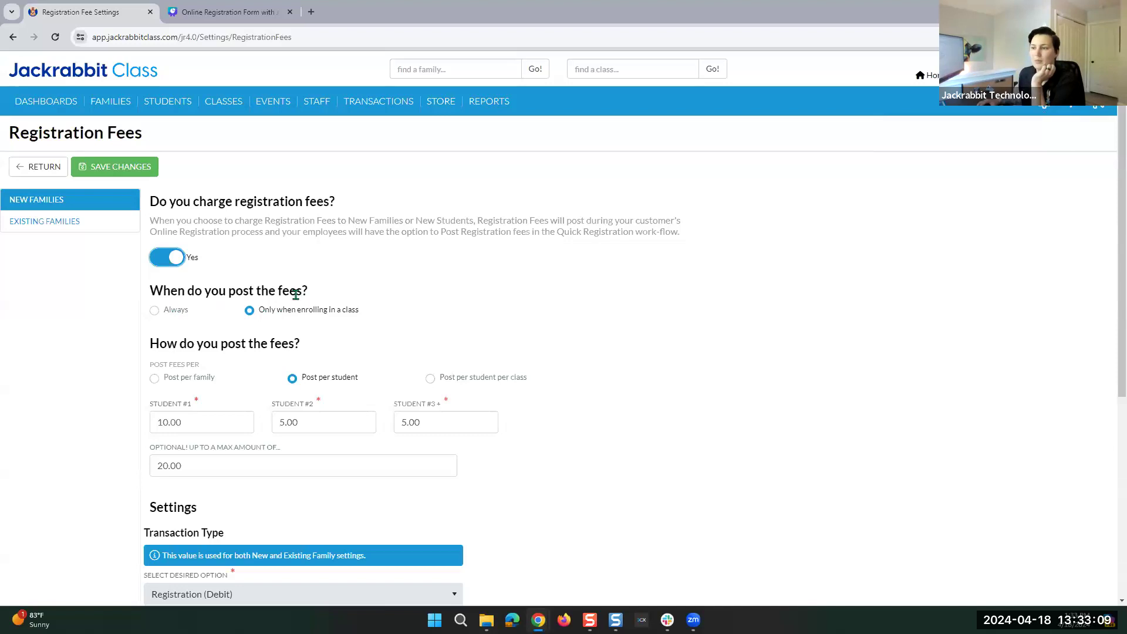
Set new-family registration fees to post Always rather than only on enrolment.
click(155, 311)
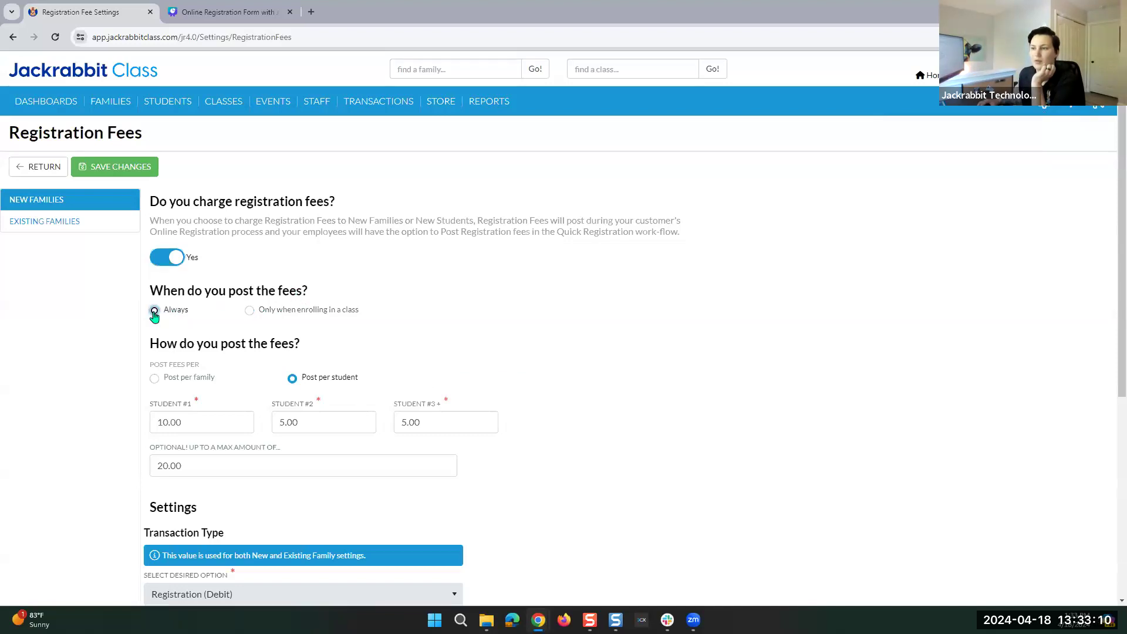
click(249, 311)
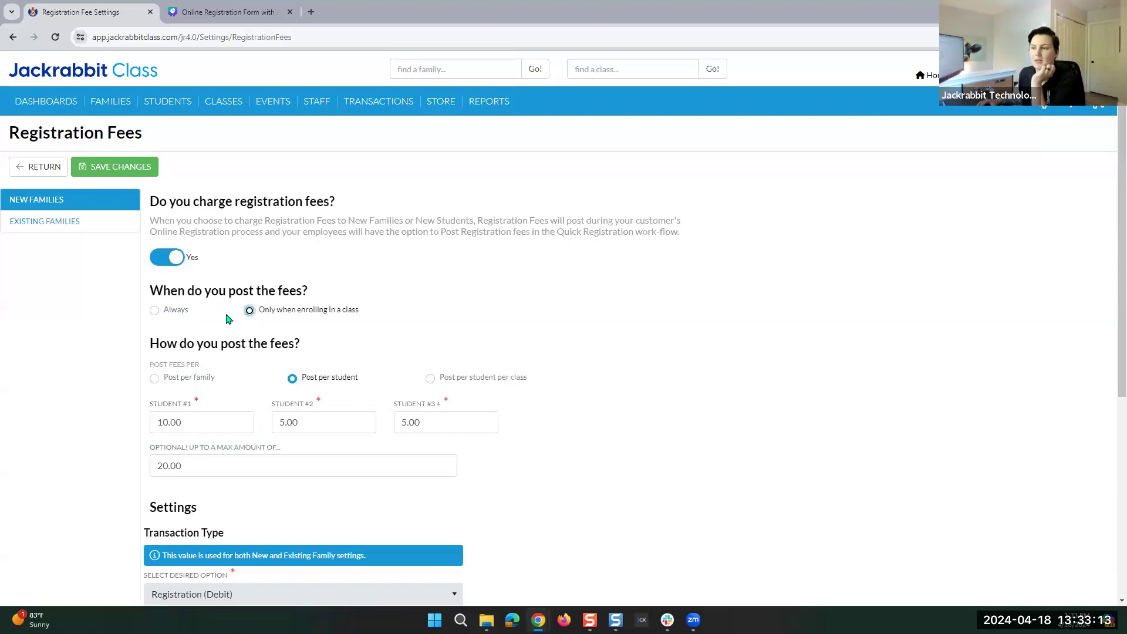
drag(151, 291, 317, 292)
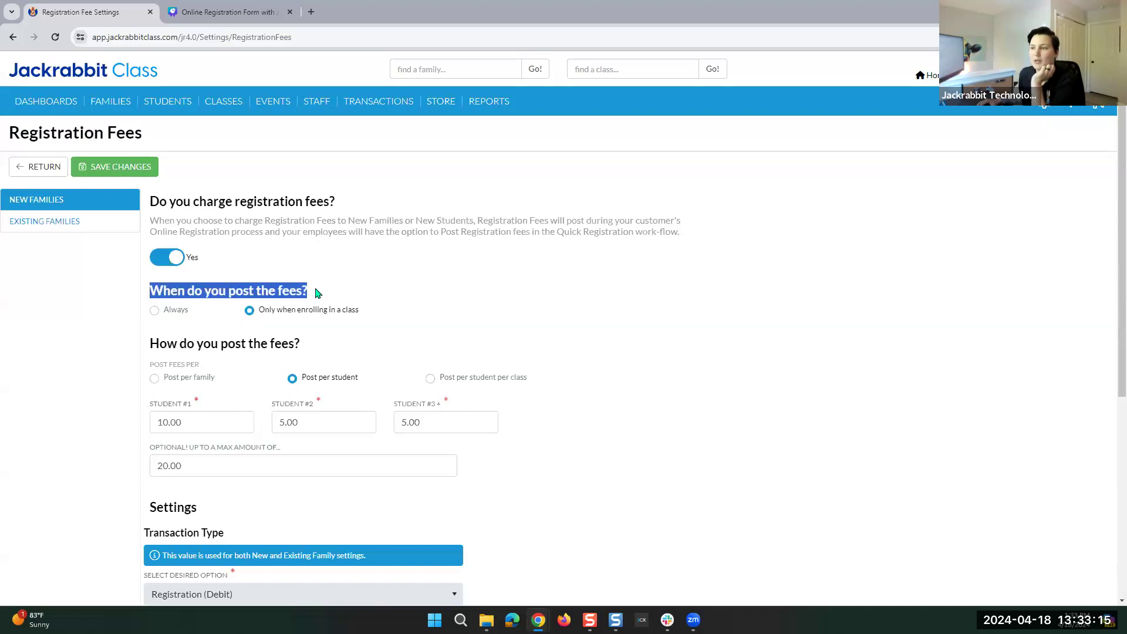
click(305, 292)
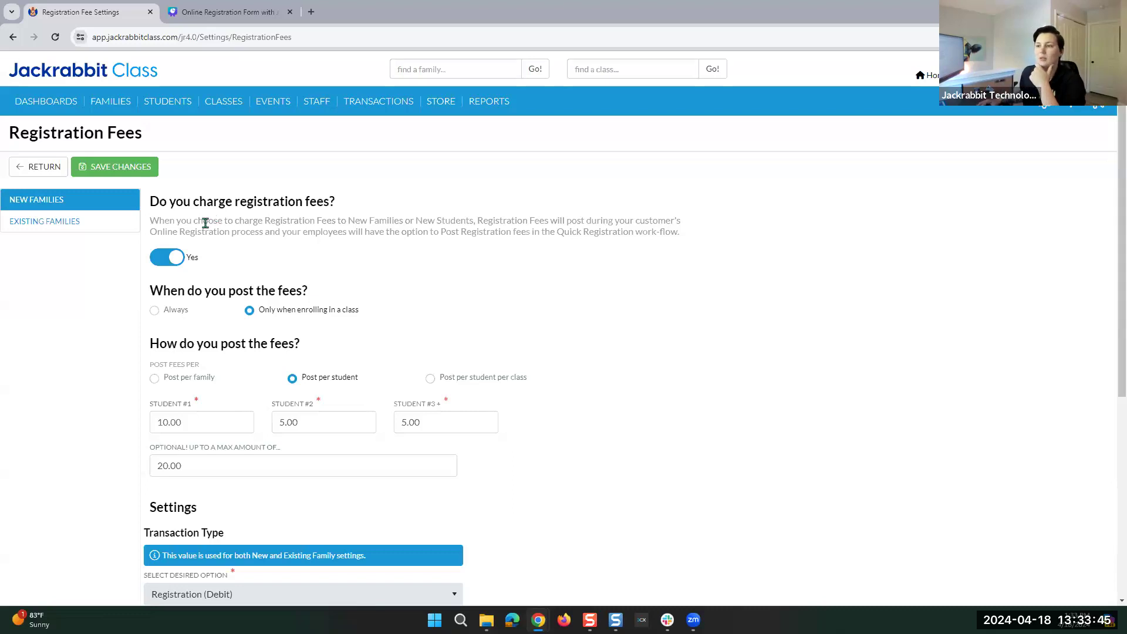
click(155, 311)
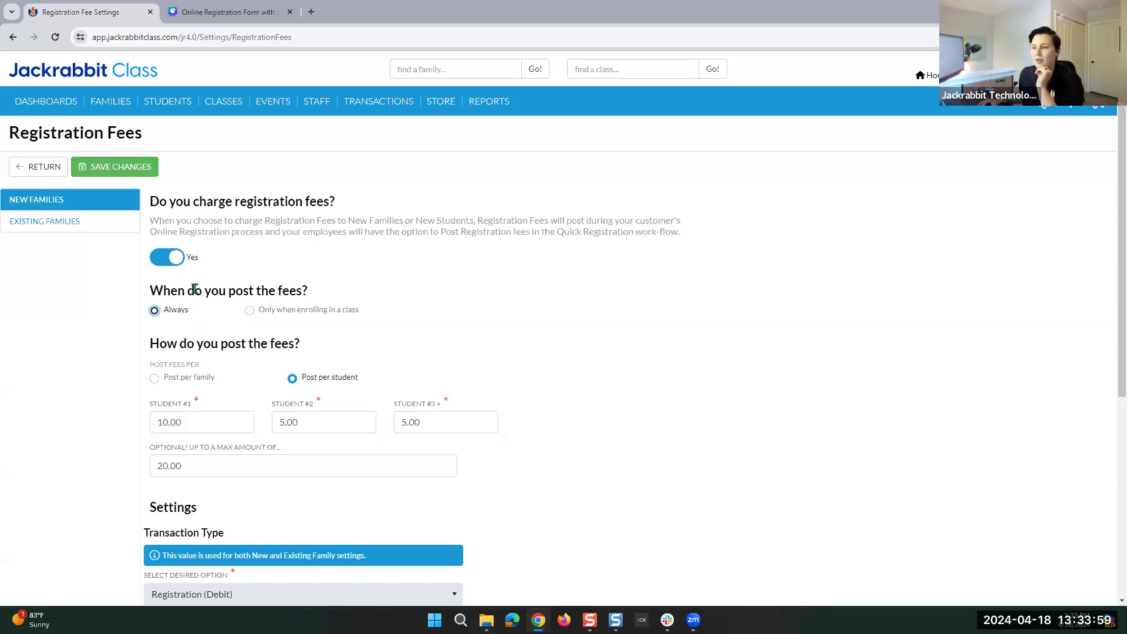
scroll(207, 360, down, 2)
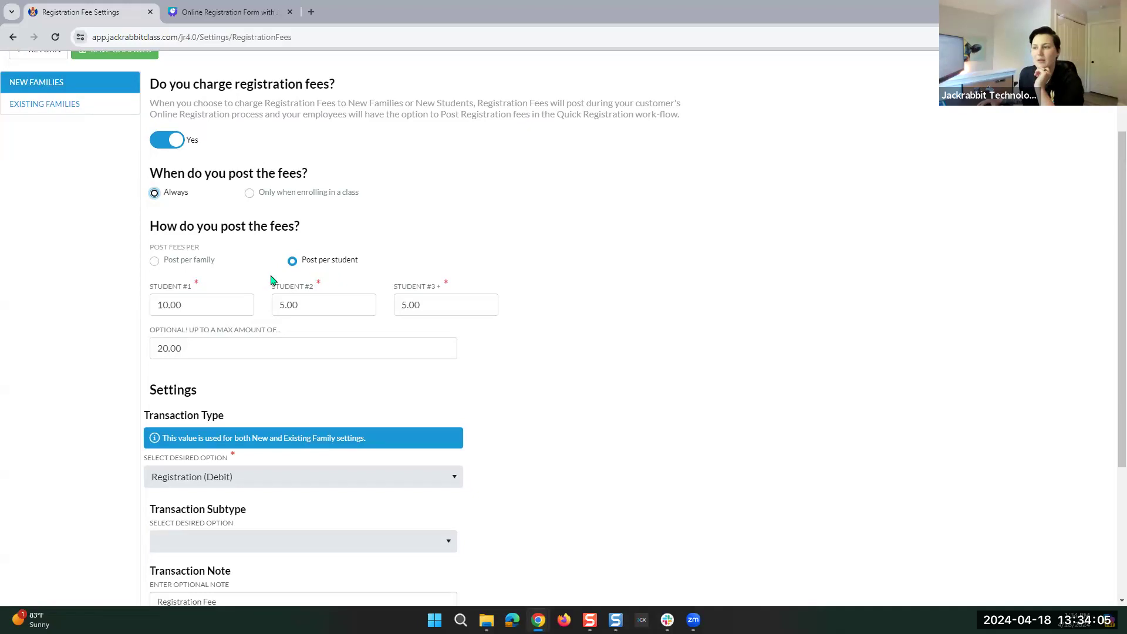
Charge fees per student: 20 for Student #1, 10 for #2, 8.00 for #3+.
click(157, 263)
drag(209, 304, 131, 312)
click(191, 307)
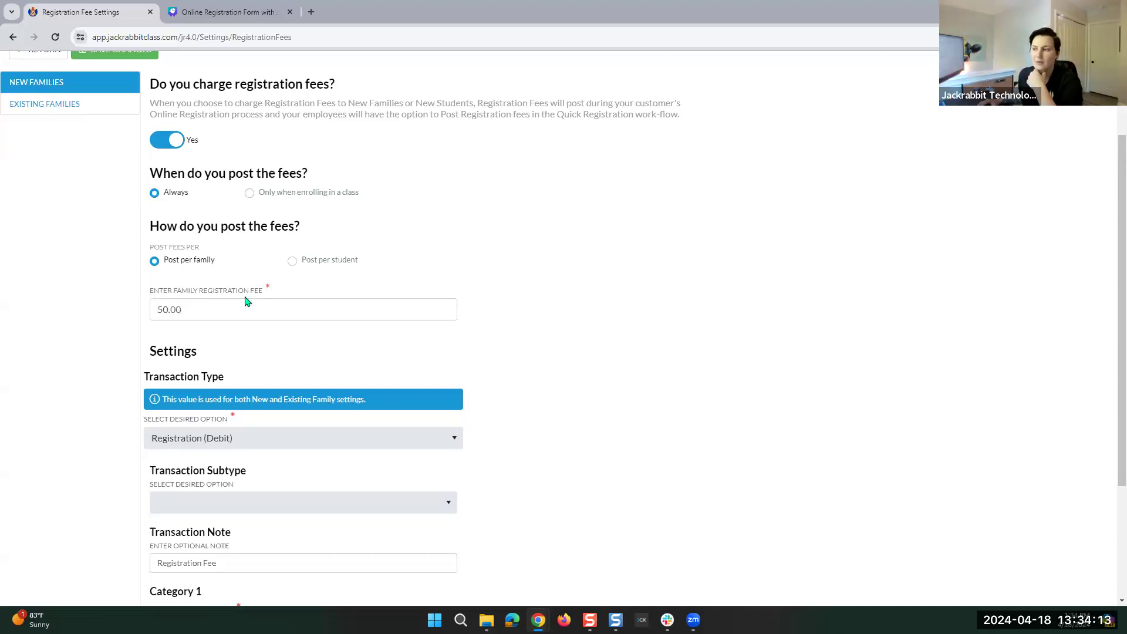
click(292, 262)
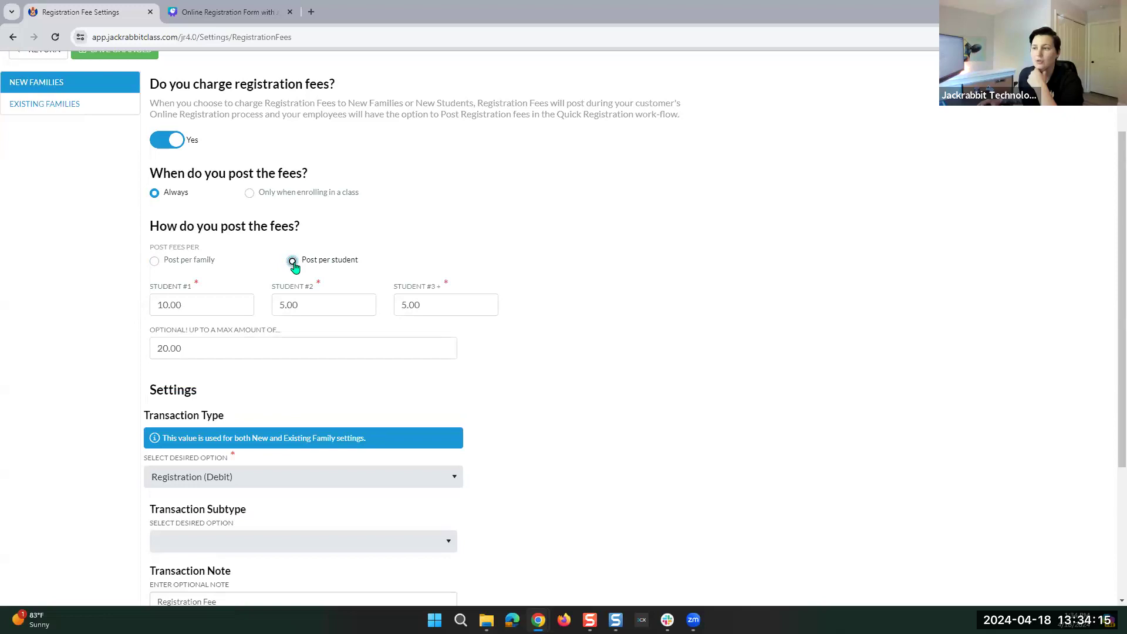
drag(189, 307, 143, 309)
text(20)
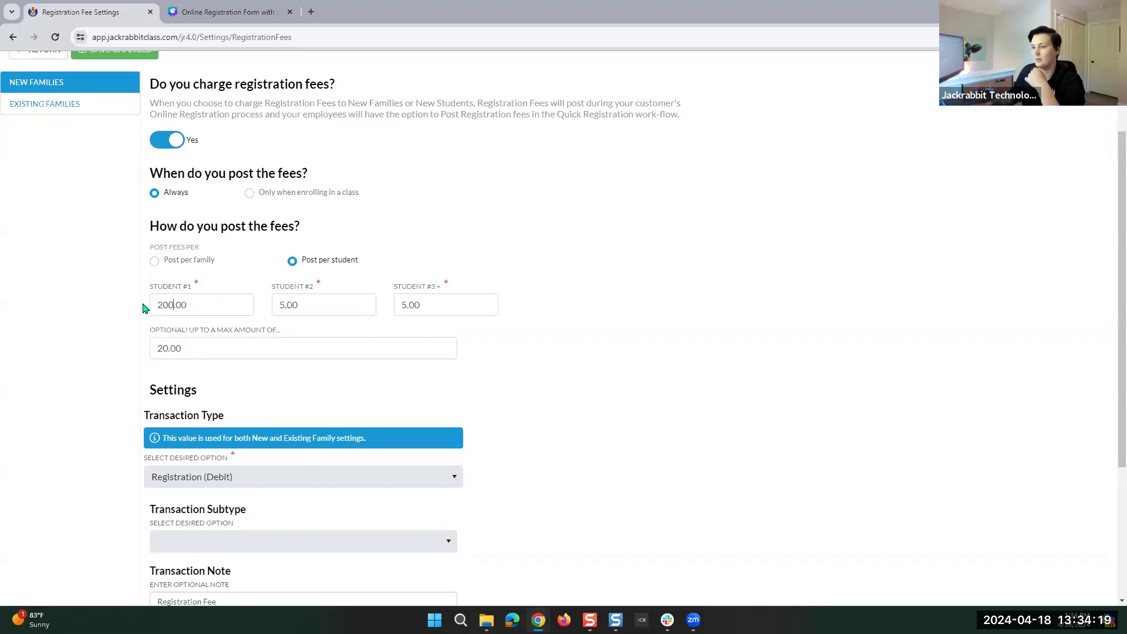
key(Tab)
text(10)
key(Tab)
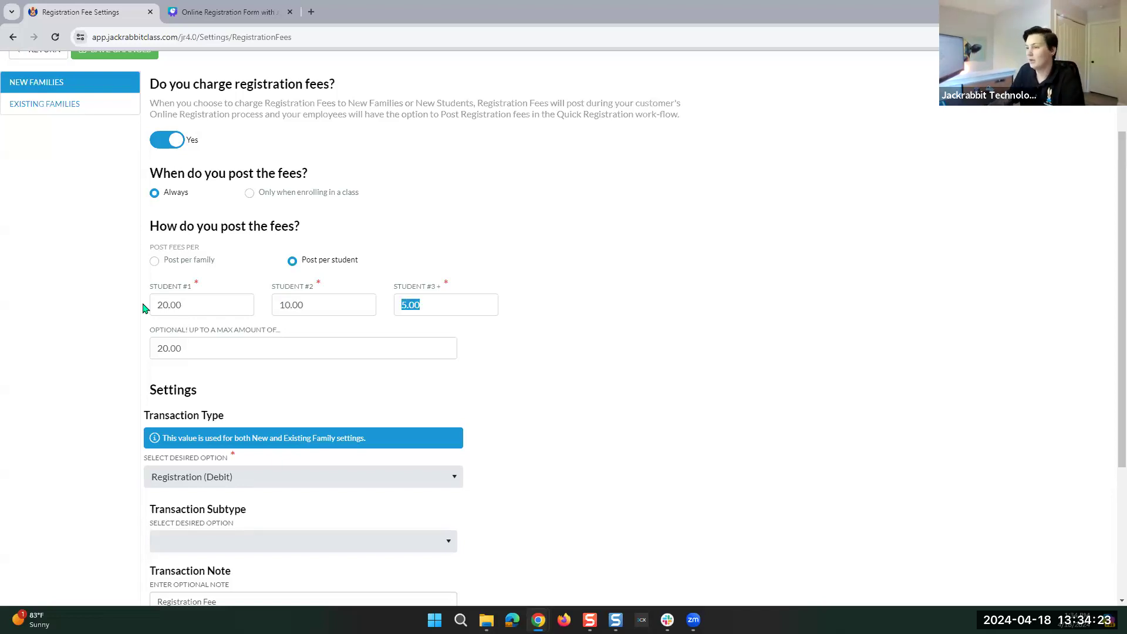
text(8.00)
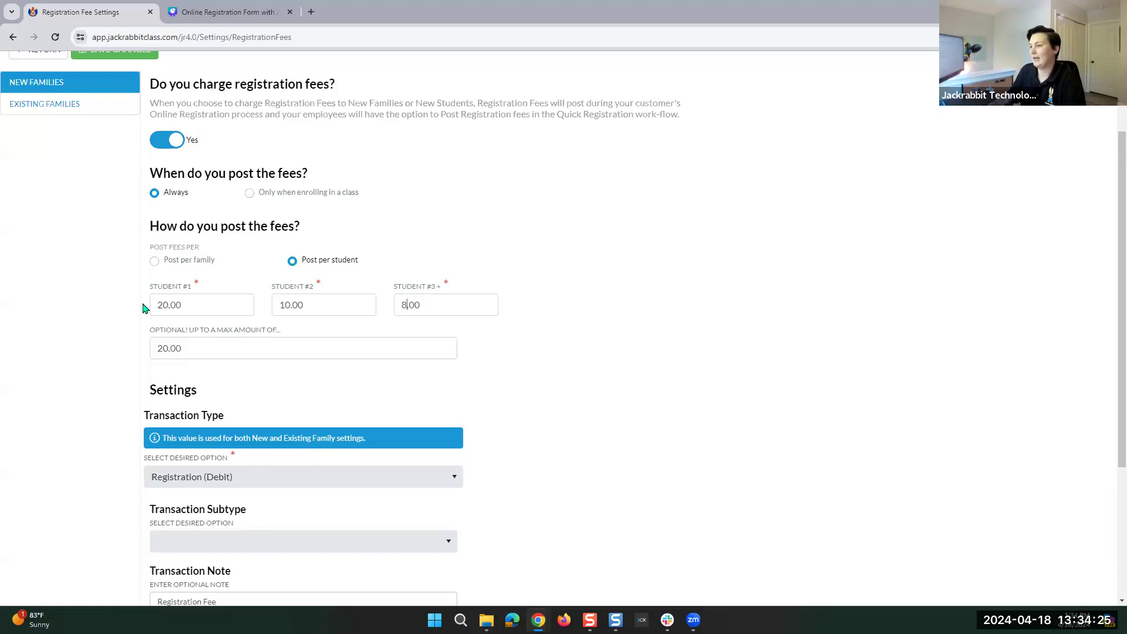
Clear the optional maximum registration fee amount, leaving the field empty.
click(162, 348)
key(BackSpace)
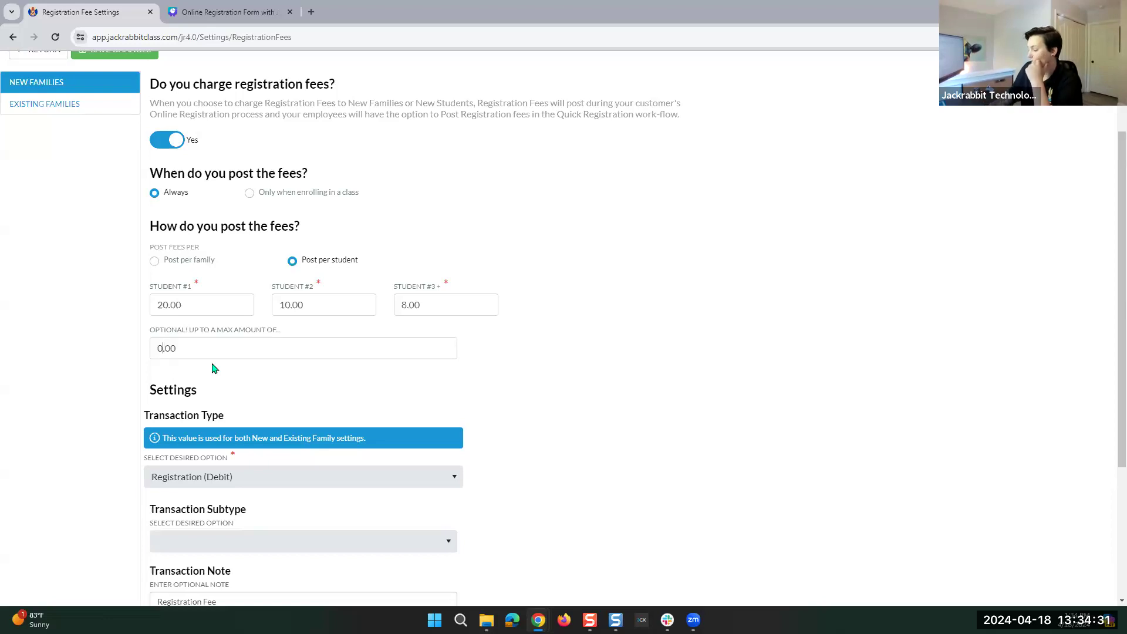
text(4)
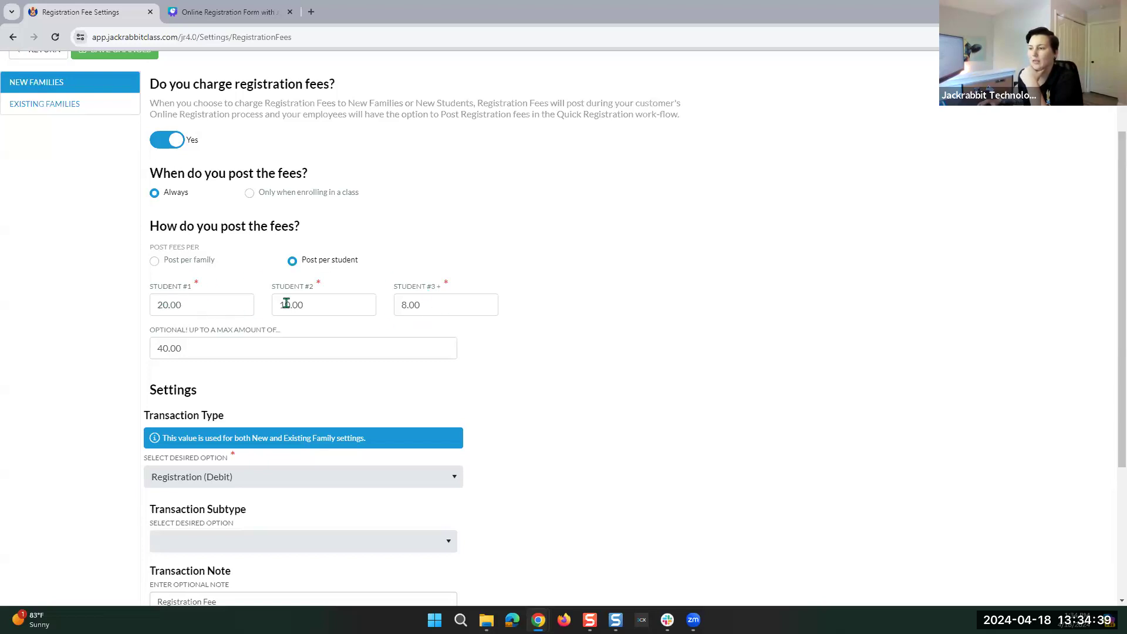
mouse_move(410, 300)
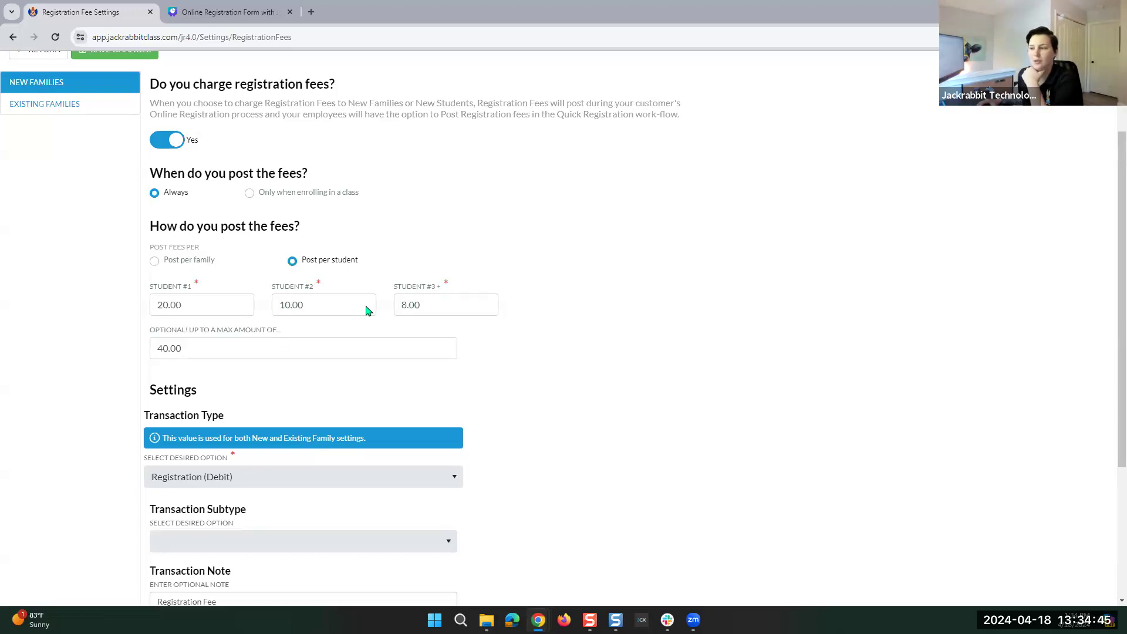
drag(170, 350, 192, 352)
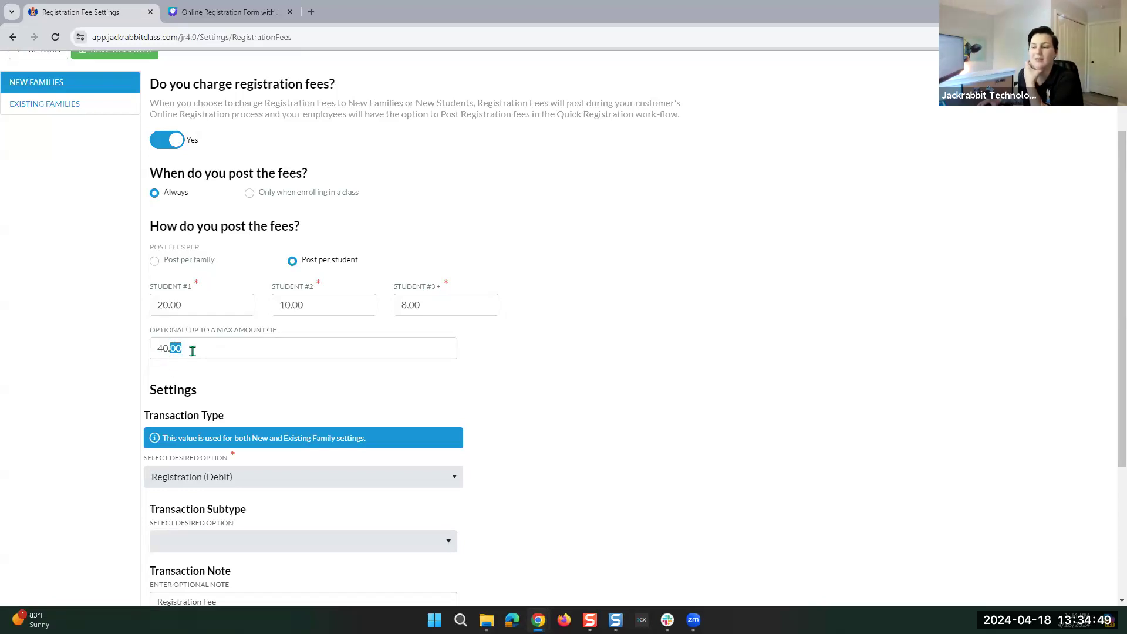
click(254, 330)
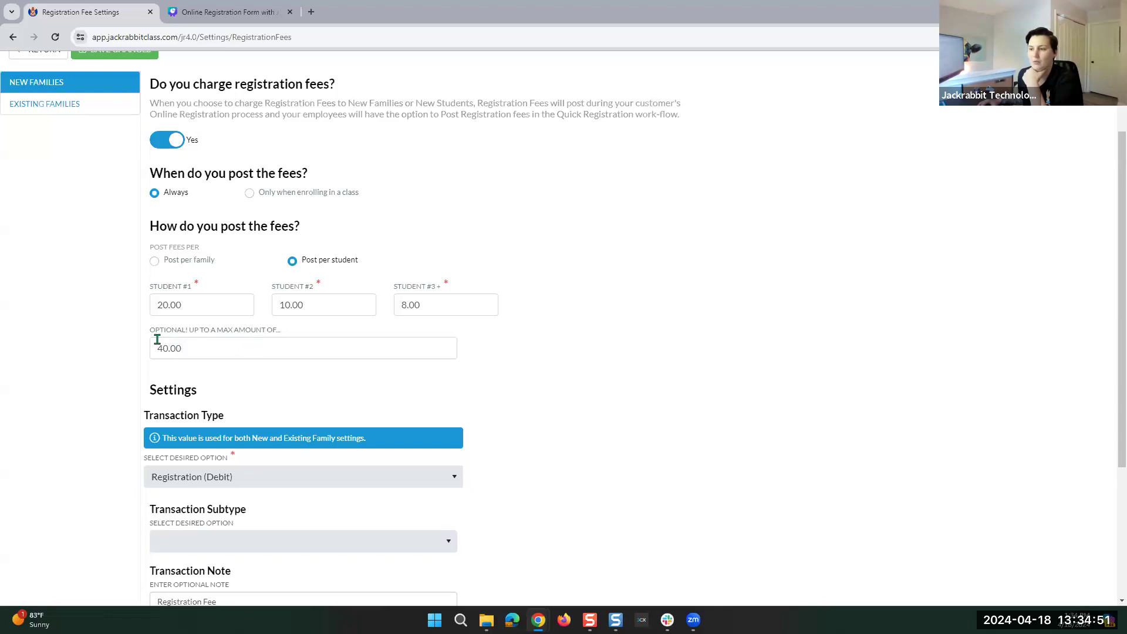
drag(145, 330, 290, 327)
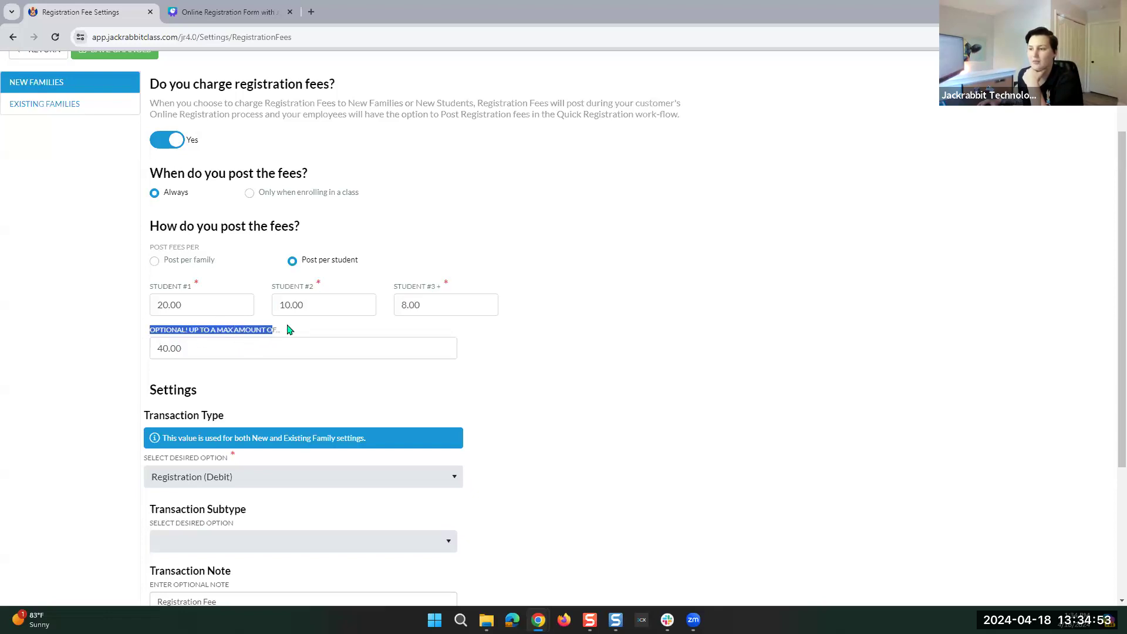
click(290, 330)
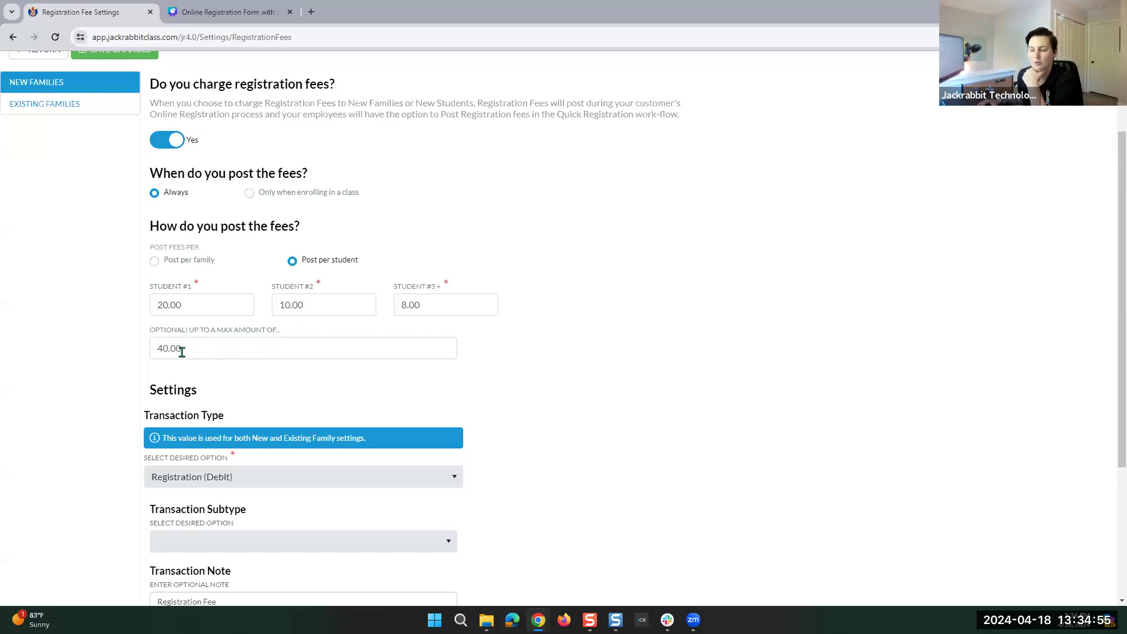
drag(183, 349, 133, 347)
key(BackSpace)
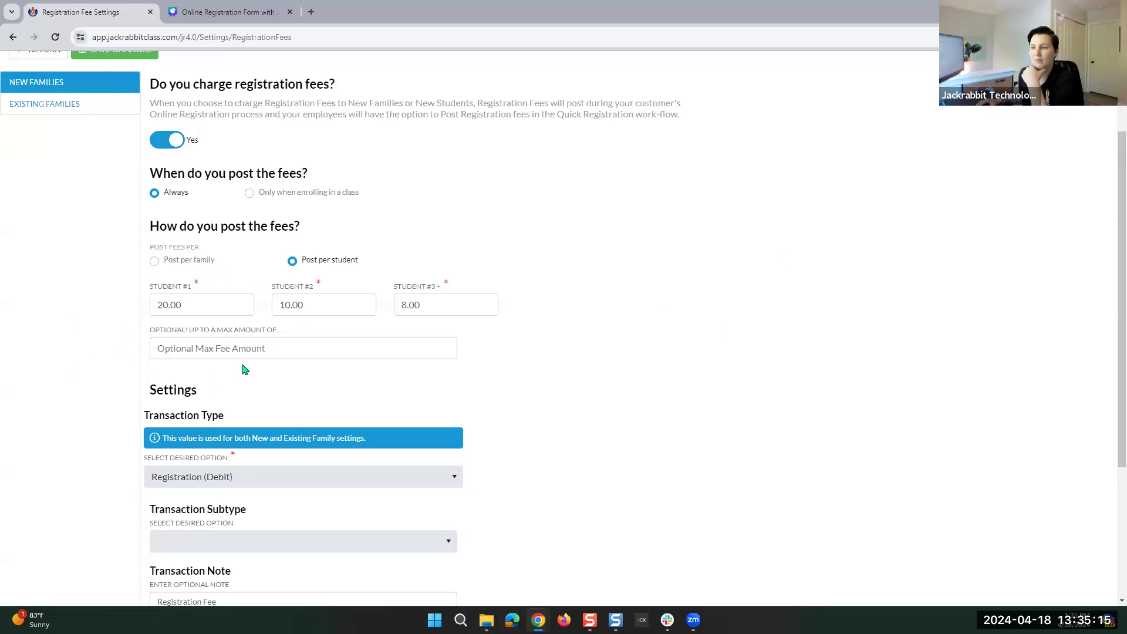
Leave the transaction subtype blank and the note unchanged, and keep session 2024.
scroll(244, 368, down, 3)
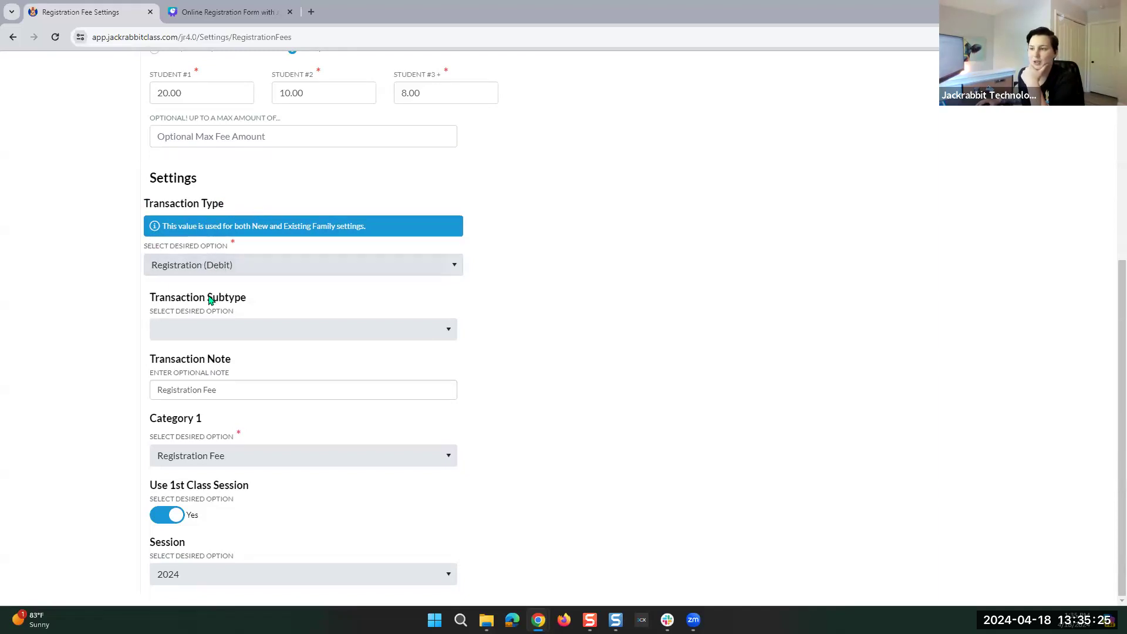
click(192, 341)
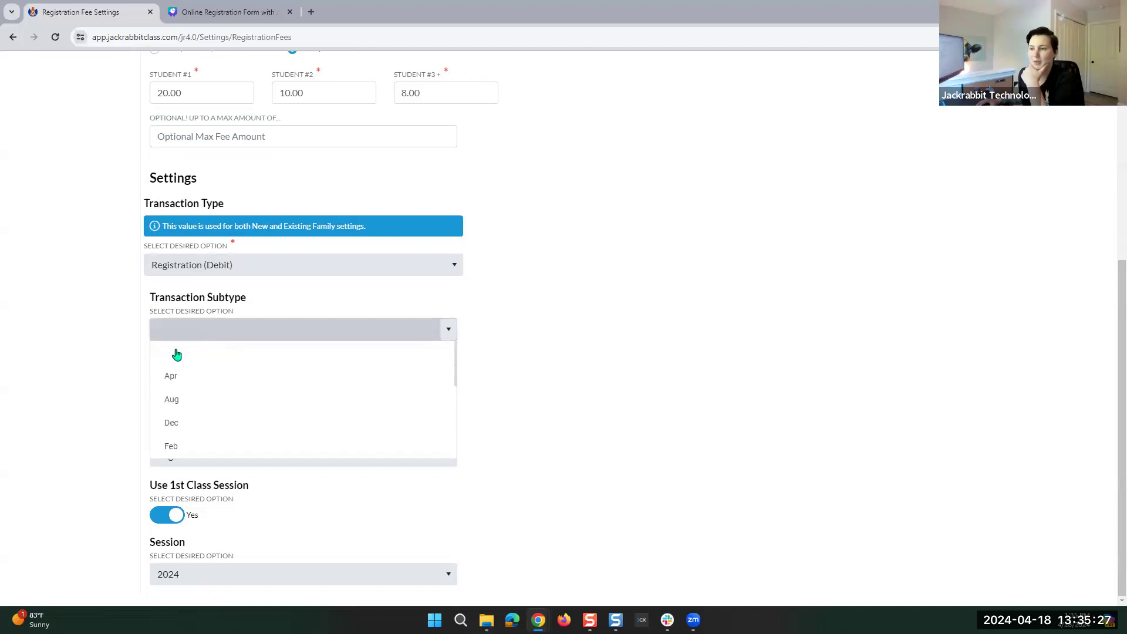
click(179, 357)
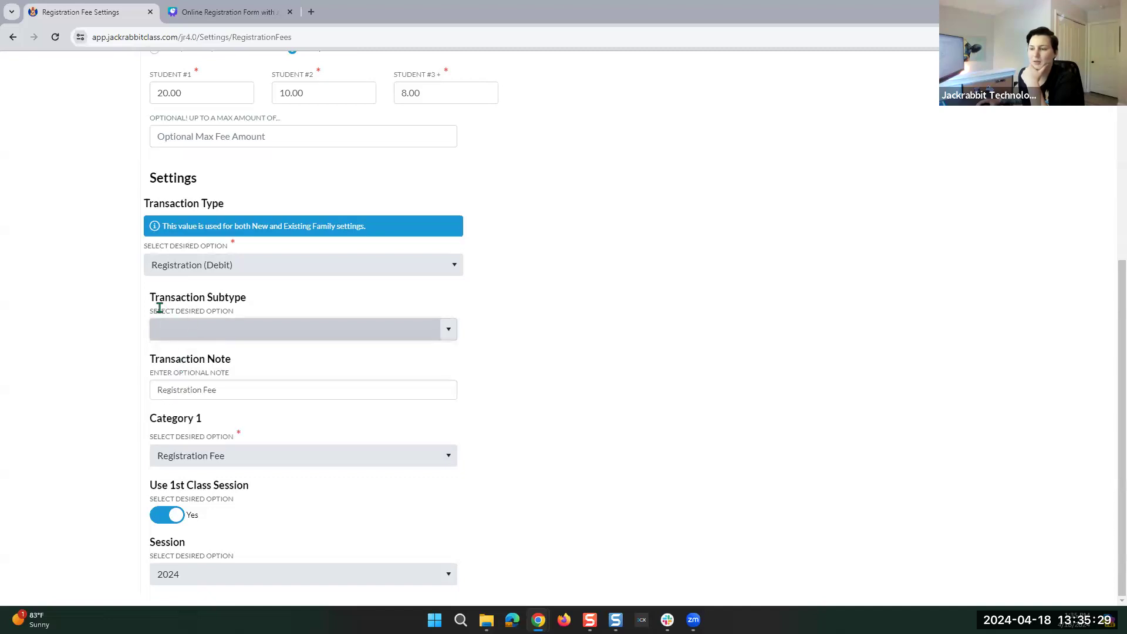
click(226, 394)
click(493, 389)
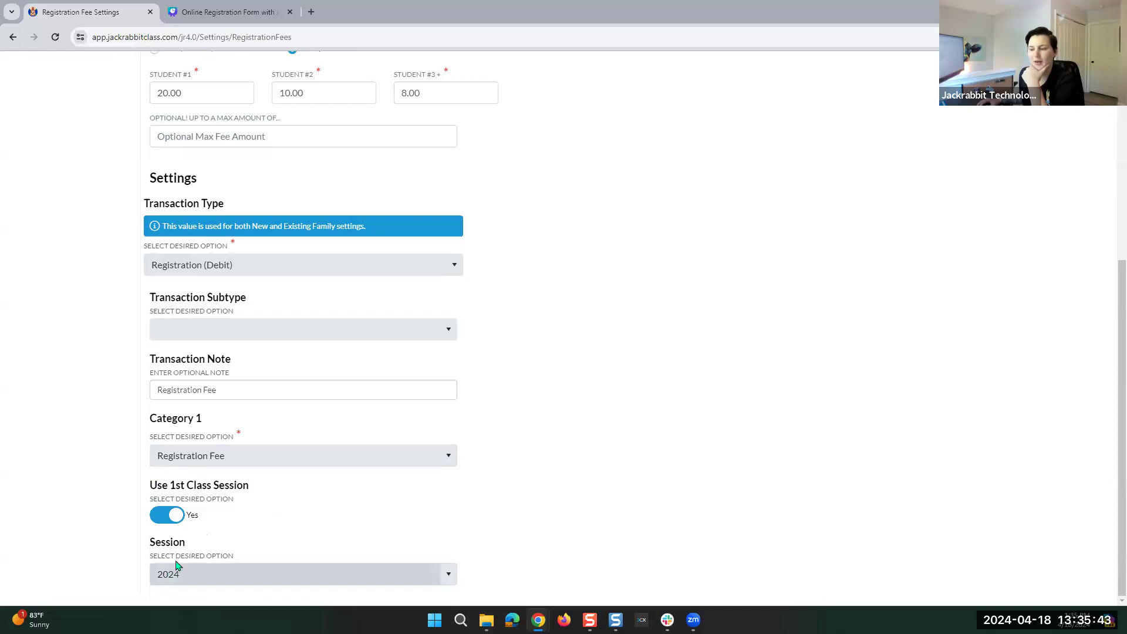
click(209, 577)
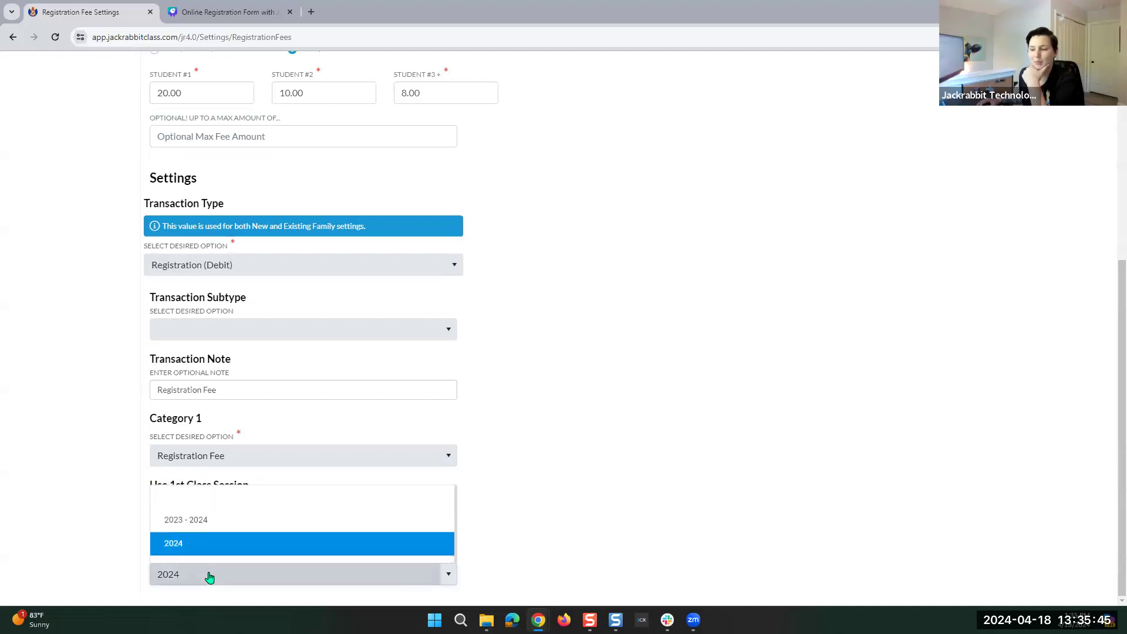
click(182, 517)
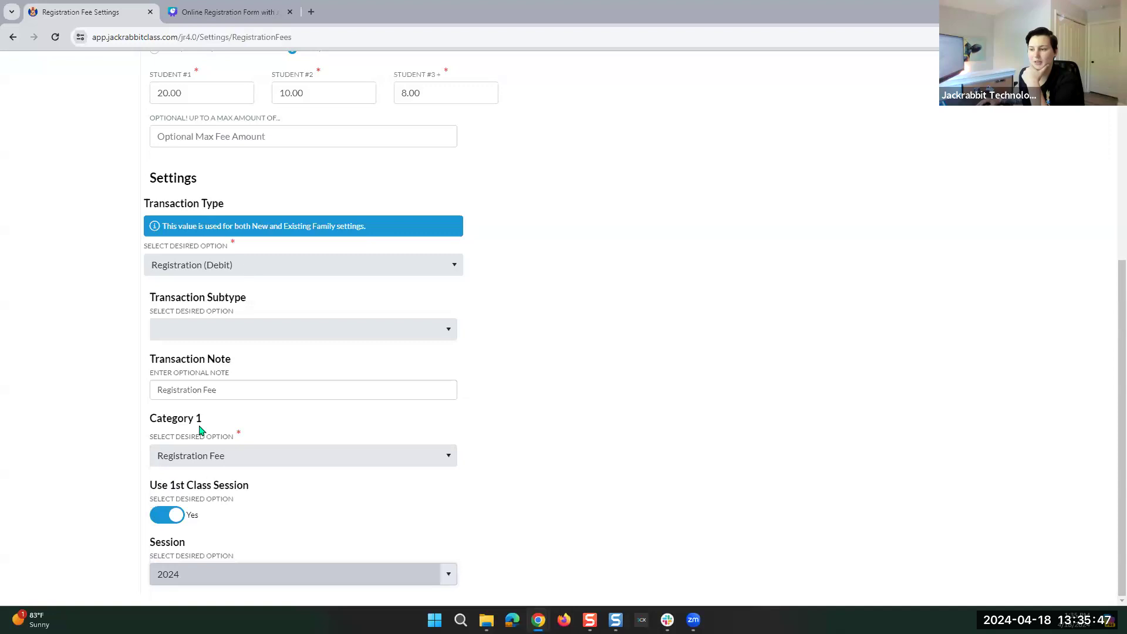
scroll(662, 415, up, 2)
scroll(662, 415, up, 3)
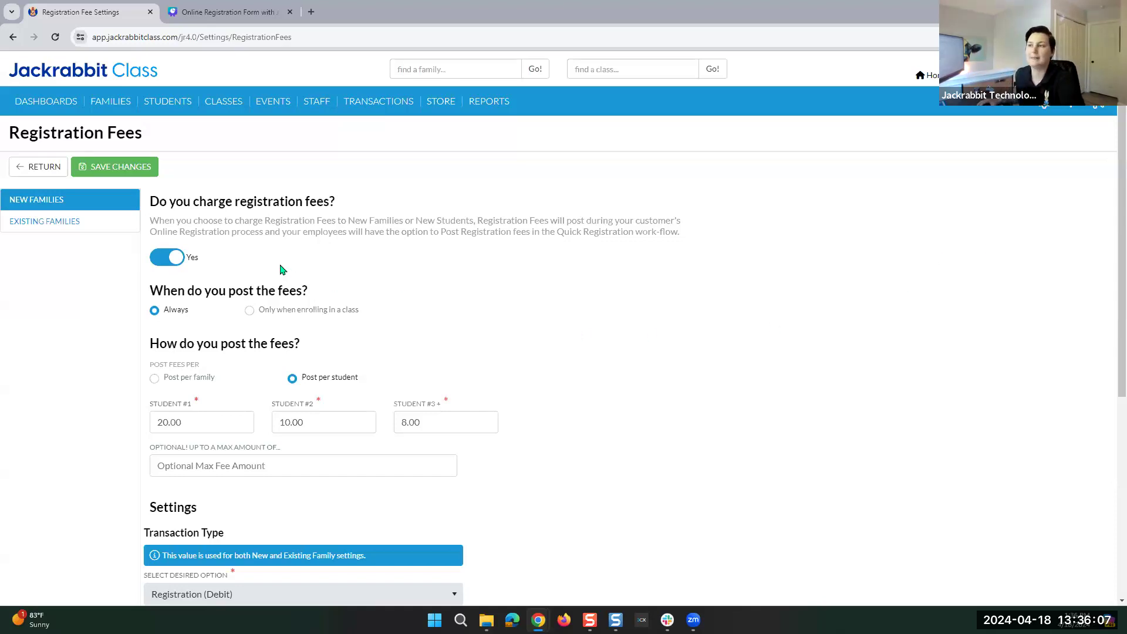
Present the closing contact slide 5 of the Canva deck full screen.
click(251, 11)
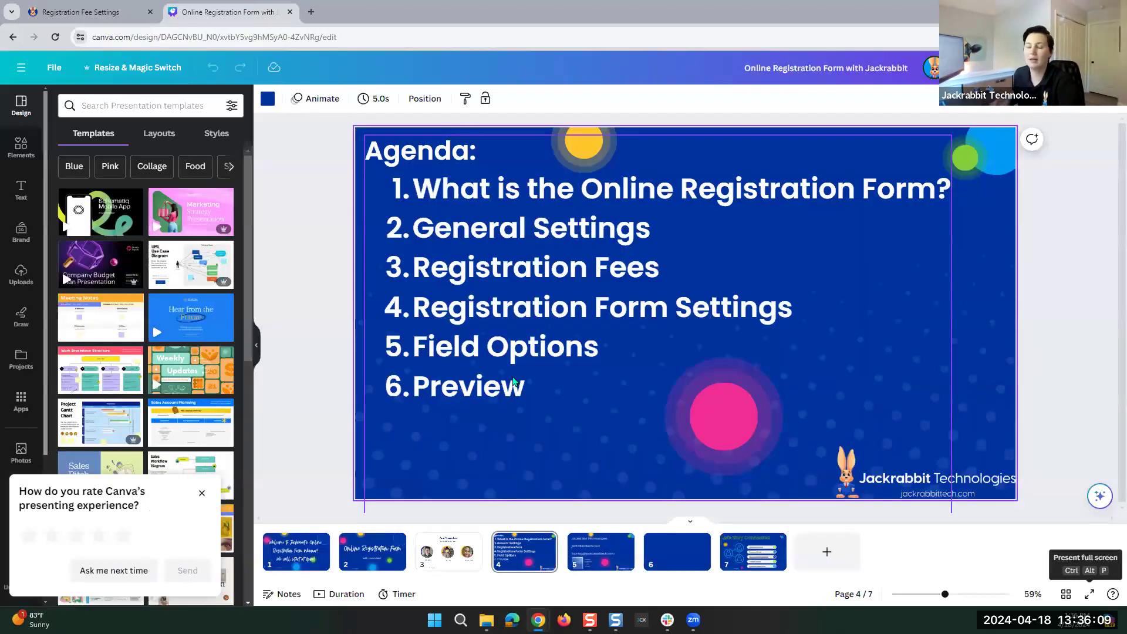
click(594, 555)
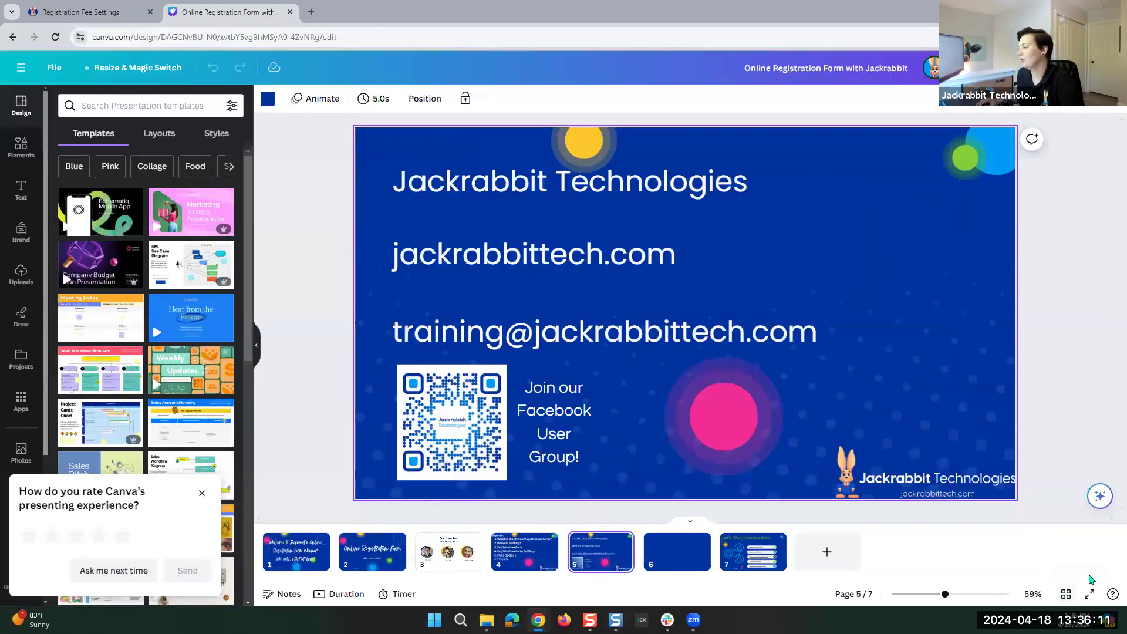
click(1088, 594)
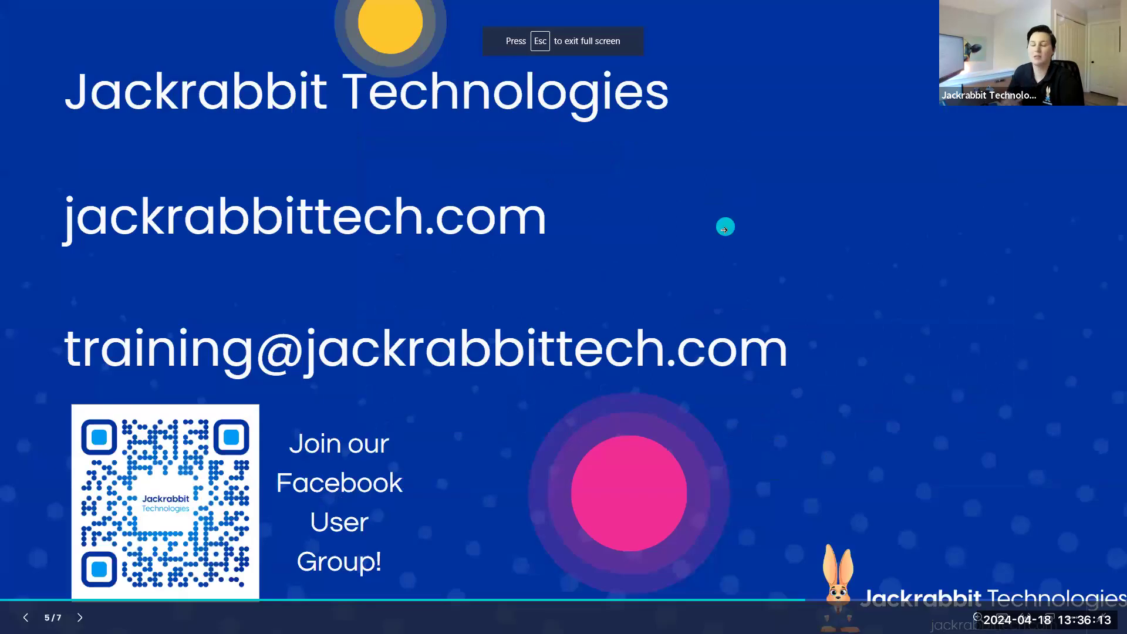